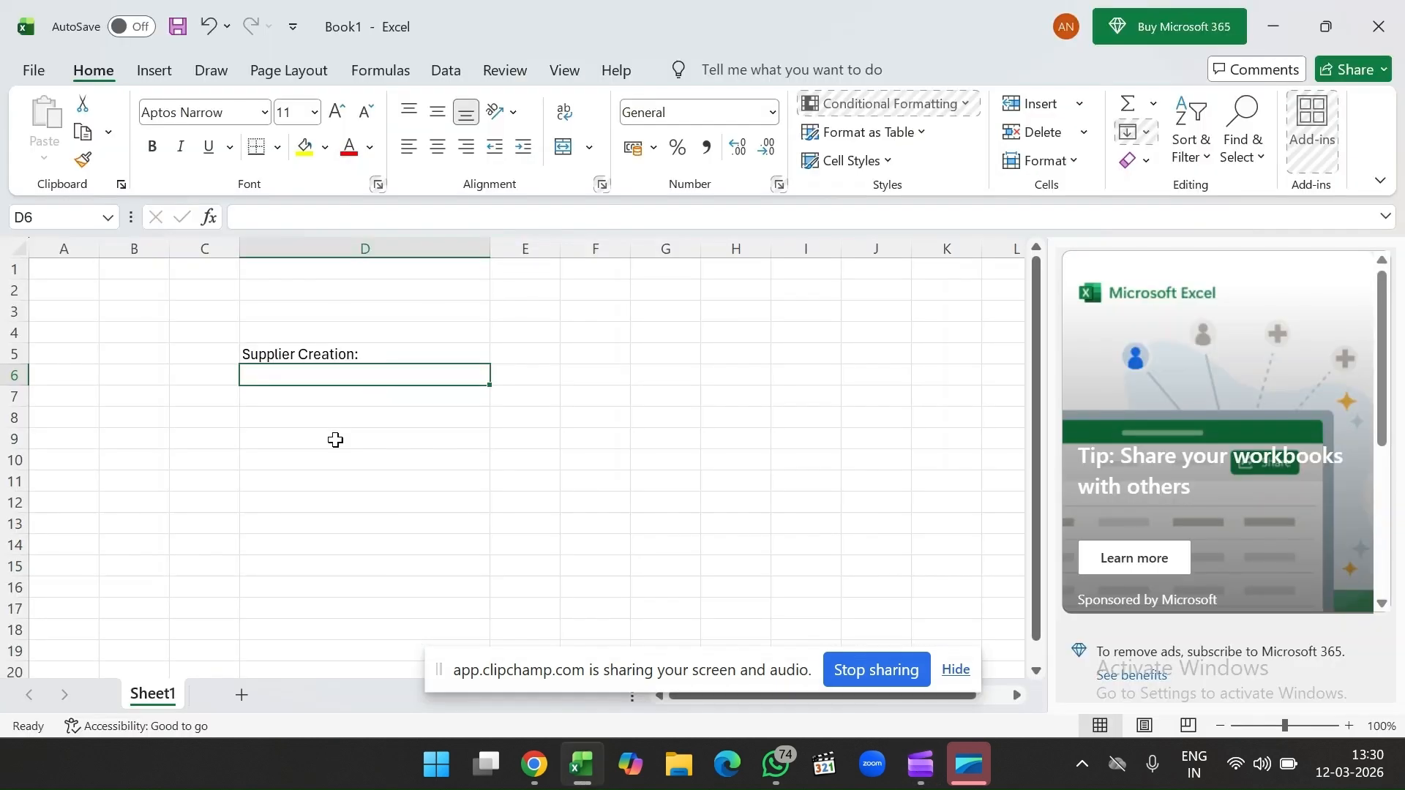
Step: Enter 'Roles:' in D7 and '1.Supplier Manager' in D8
{"action": "left_click", "coordinate": [335, 438]}
{"action": "left_click", "coordinate": [347, 404]}
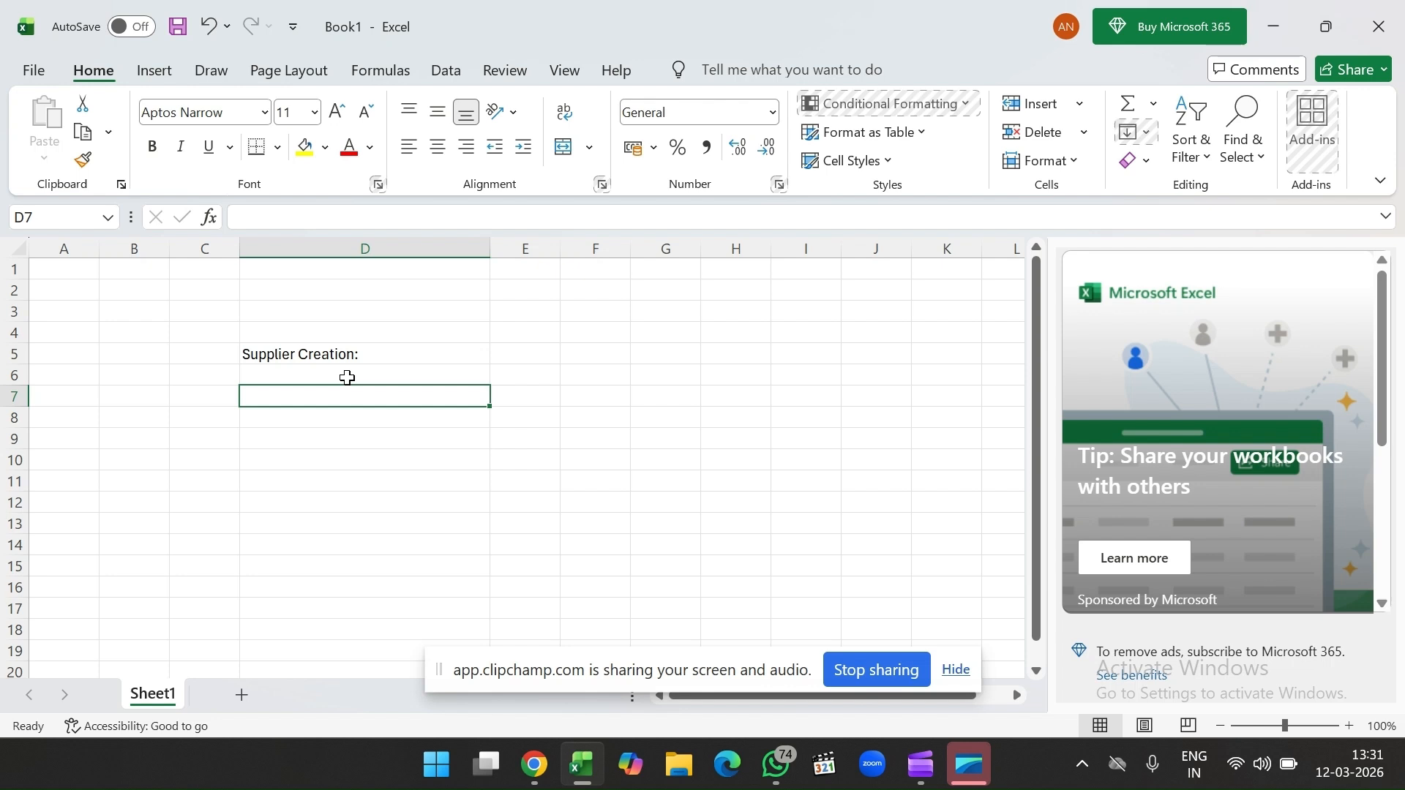
{"action": "left_click", "coordinate": [310, 379]}
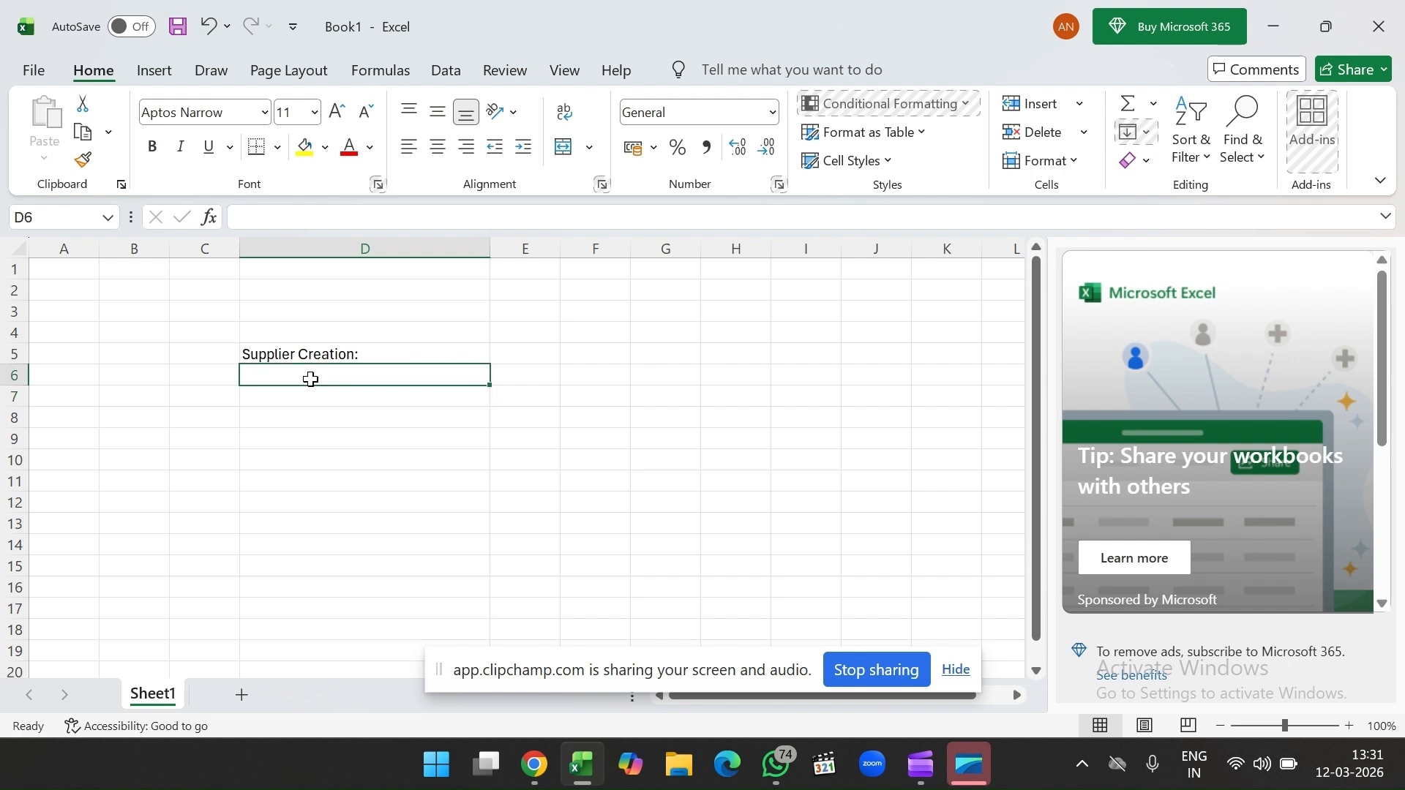
{"action": "left_click", "coordinate": [310, 410]}
{"action": "left_click", "coordinate": [317, 393]}
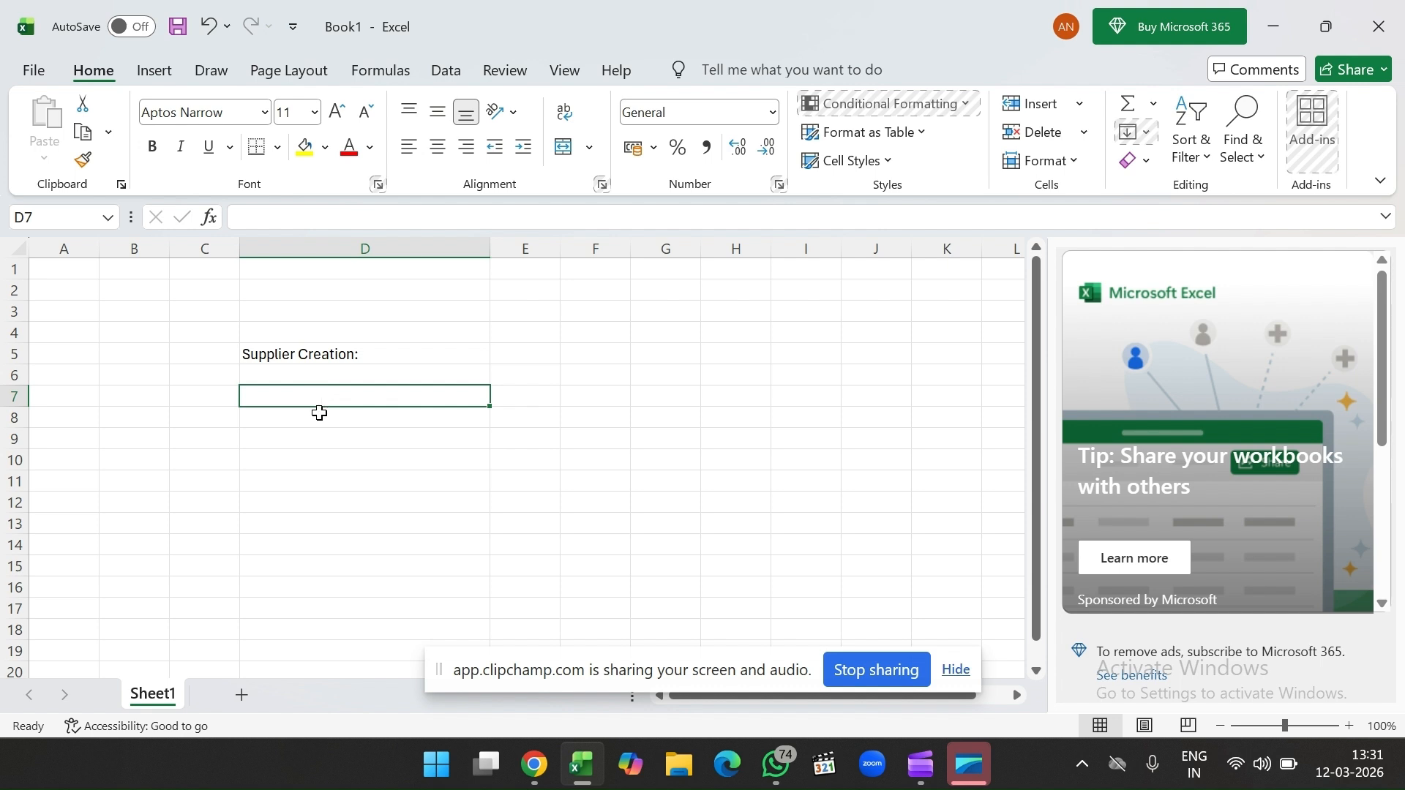
{"action": "left_click", "coordinate": [319, 414]}
{"action": "left_click", "coordinate": [330, 396]}
{"action": "type", "text": "Roles:"}
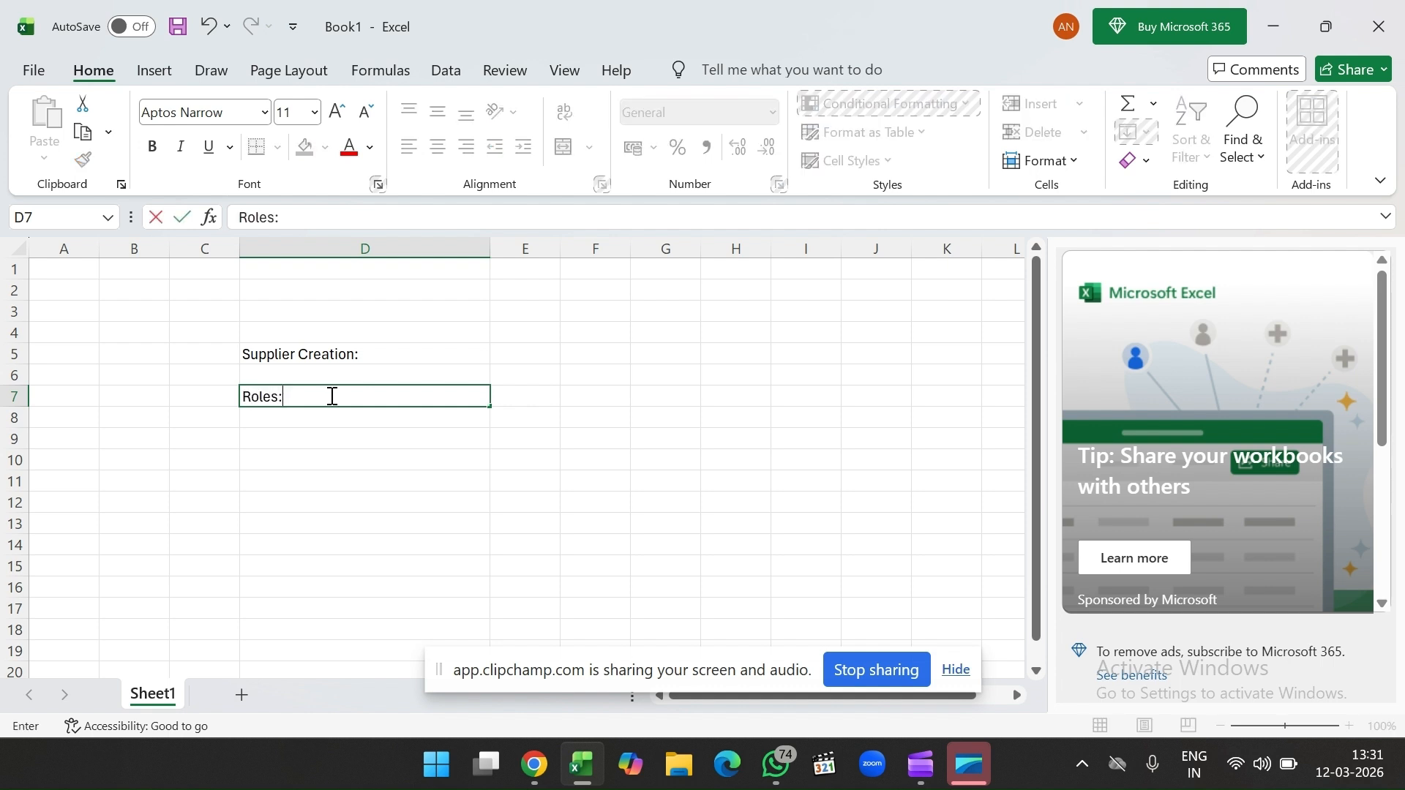
{"action": "left_click", "coordinate": [301, 417]}
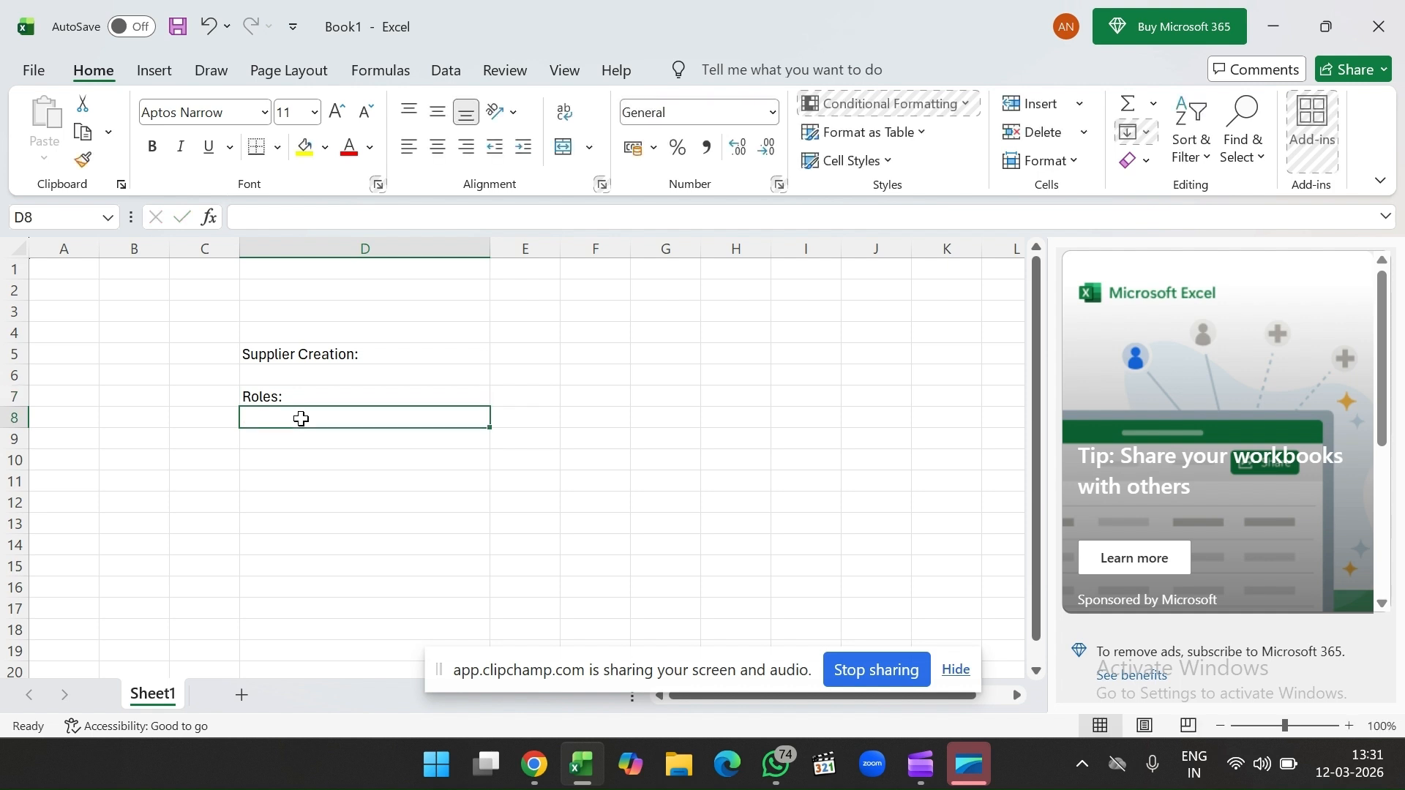
{"action": "type", "text": "1."}
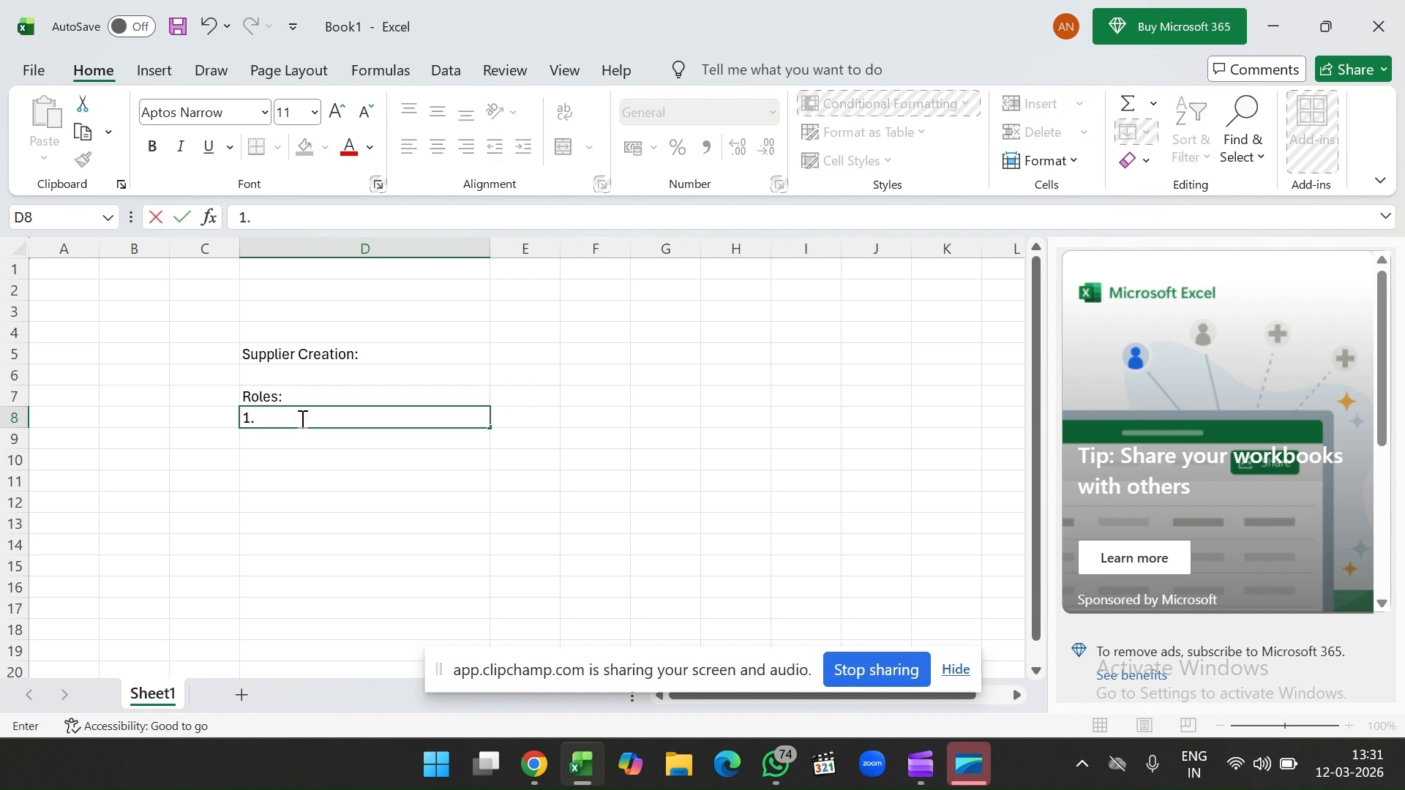
{"action": "type", "text": "Supplier Manager"}
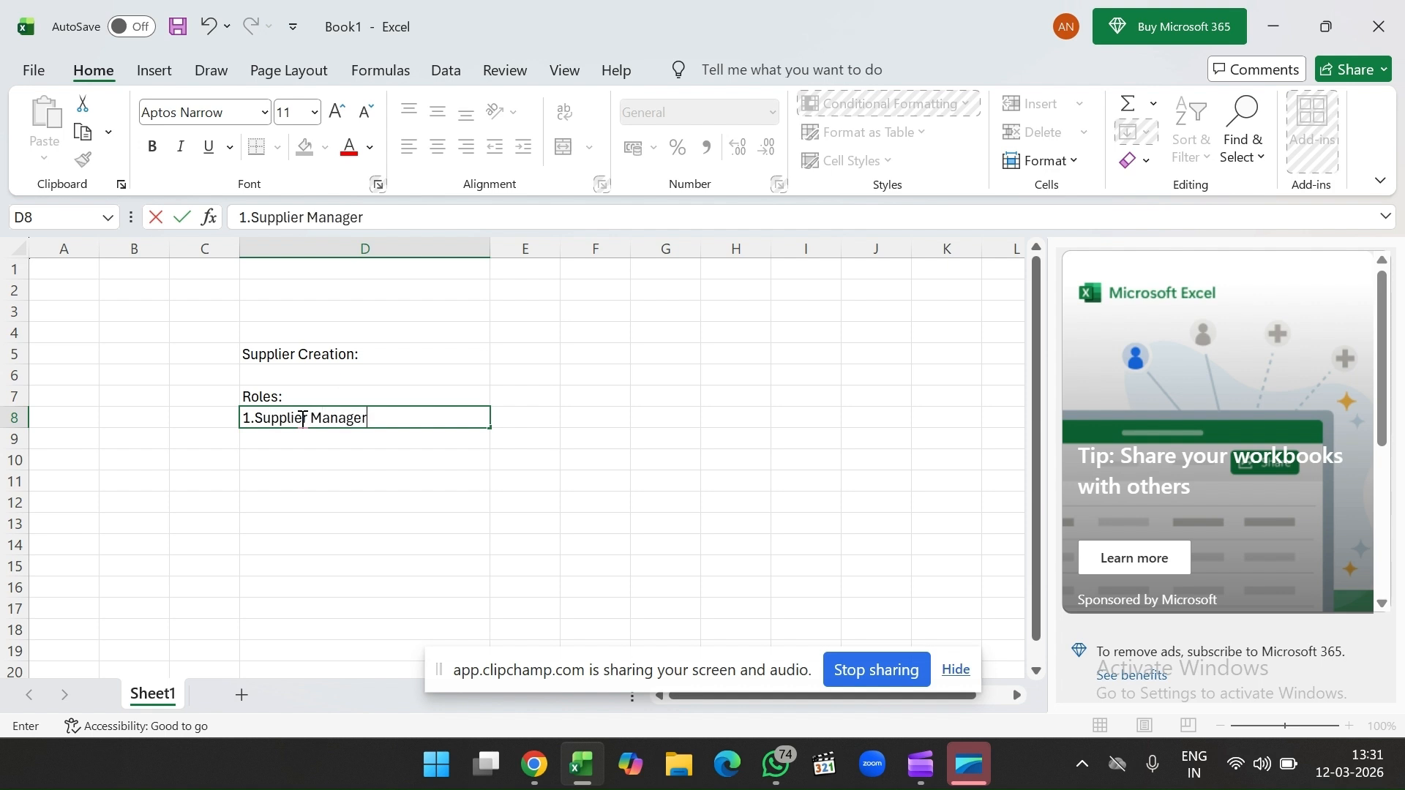
{"action": "left_click", "coordinate": [298, 461]}
Step: Add the note 'User must be buyer' in D10
{"action": "left_click", "coordinate": [338, 424]}
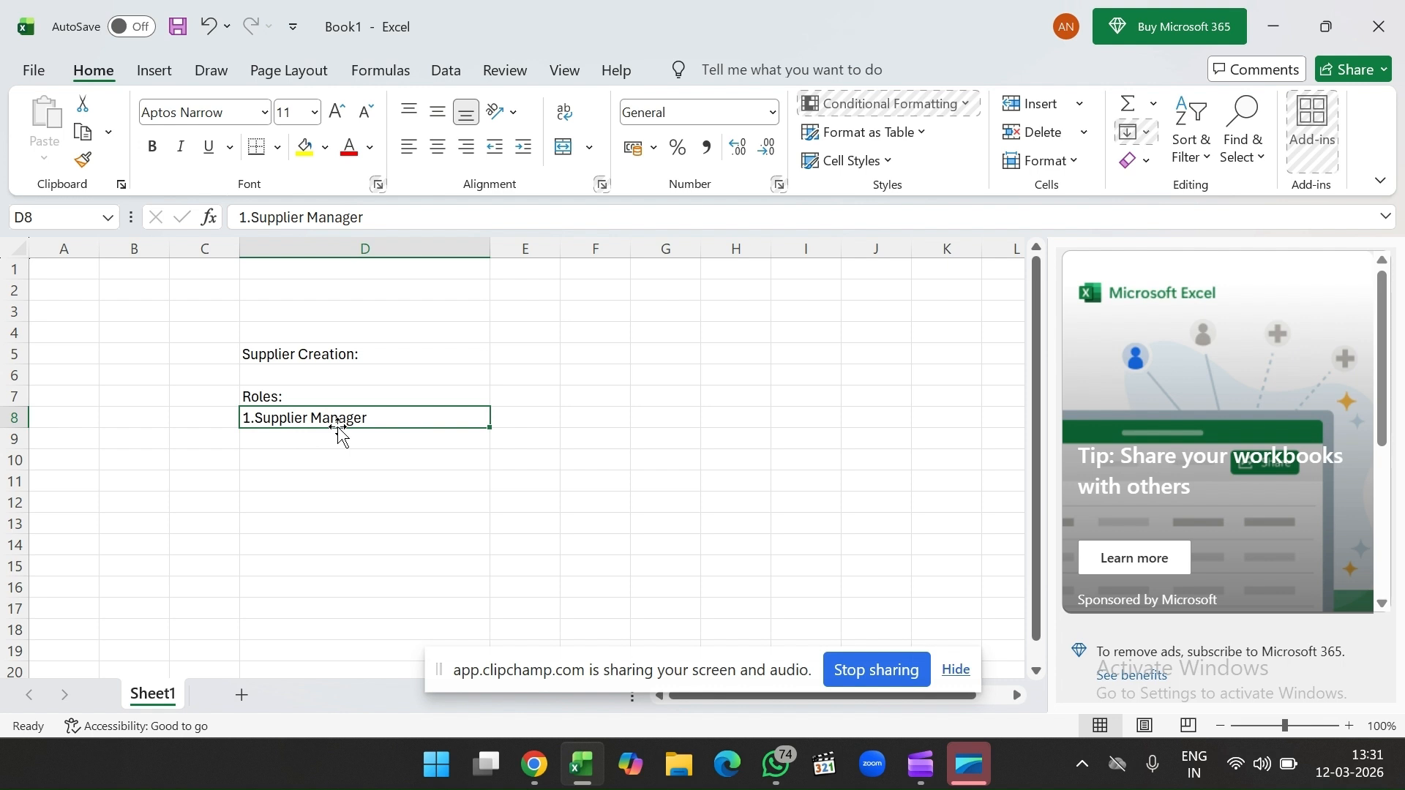
{"action": "left_click", "coordinate": [350, 467]}
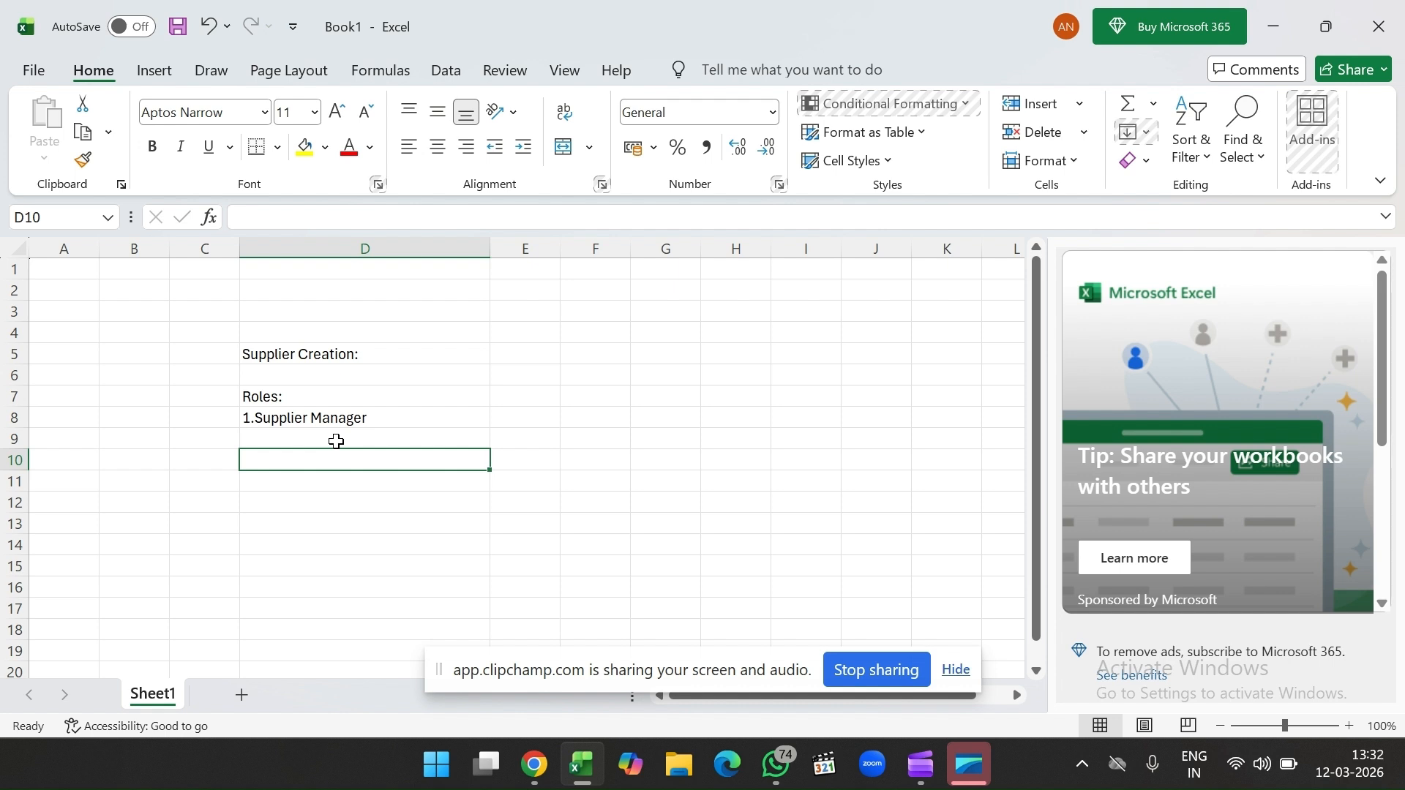
{"action": "left_click", "coordinate": [357, 422]}
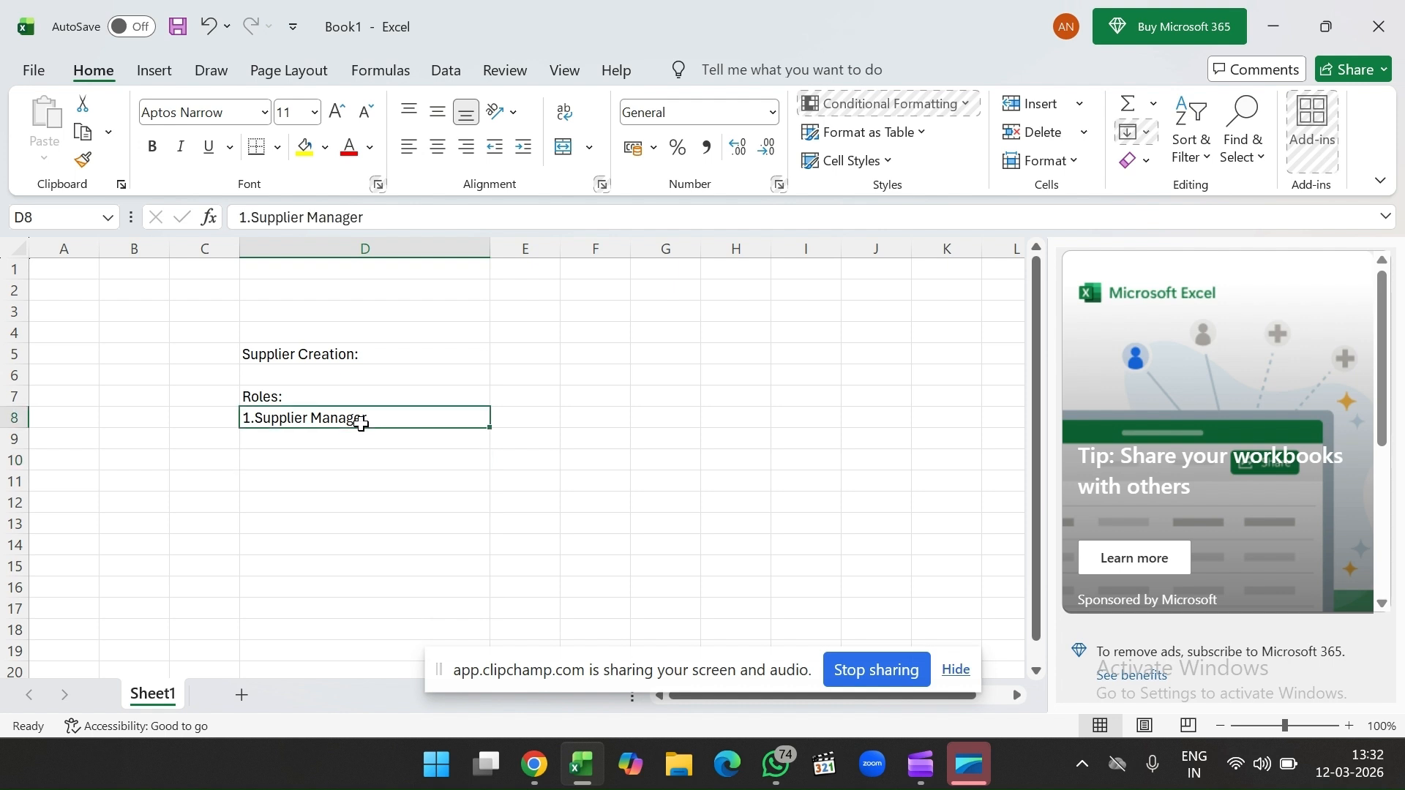
{"action": "left_click", "coordinate": [350, 455]}
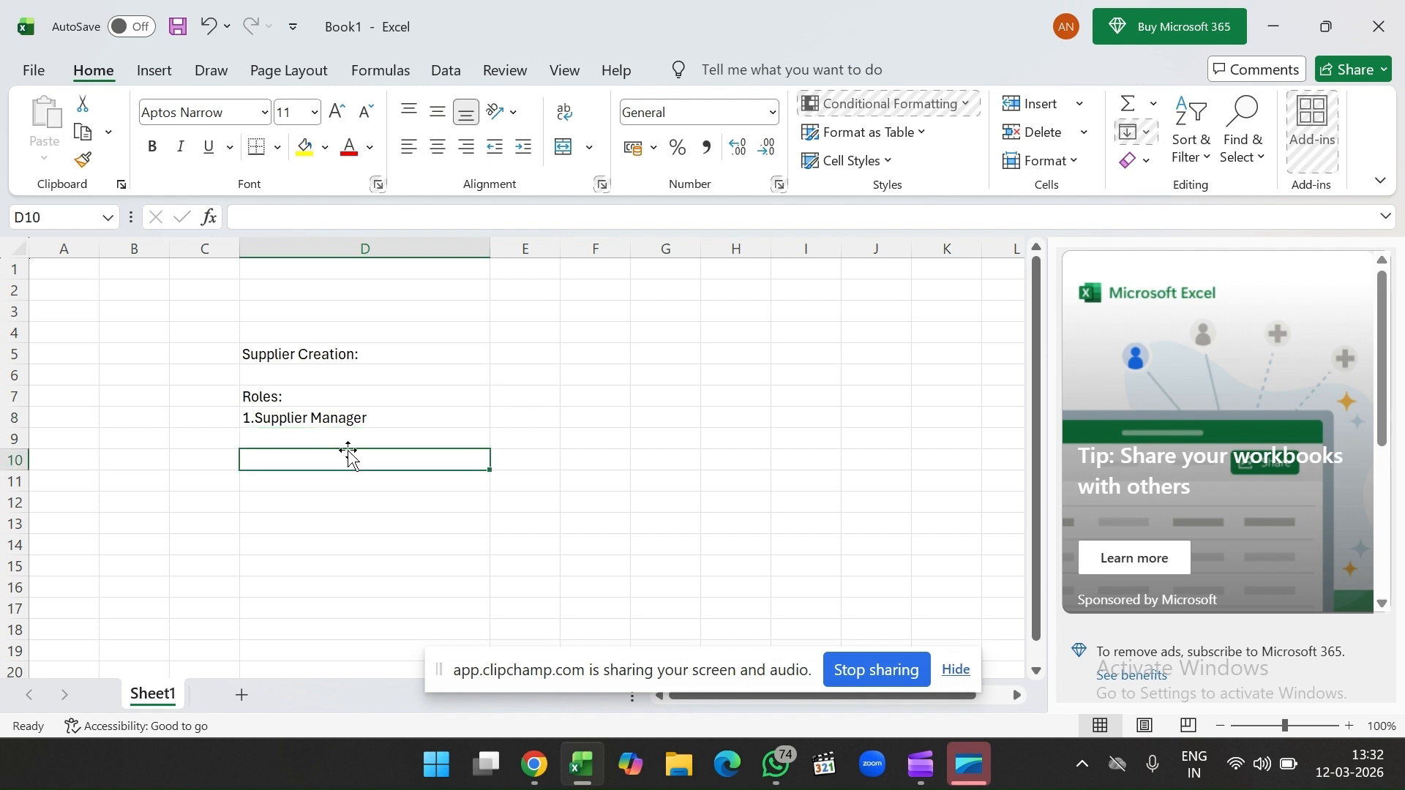
{"action": "type", "text": "User "}
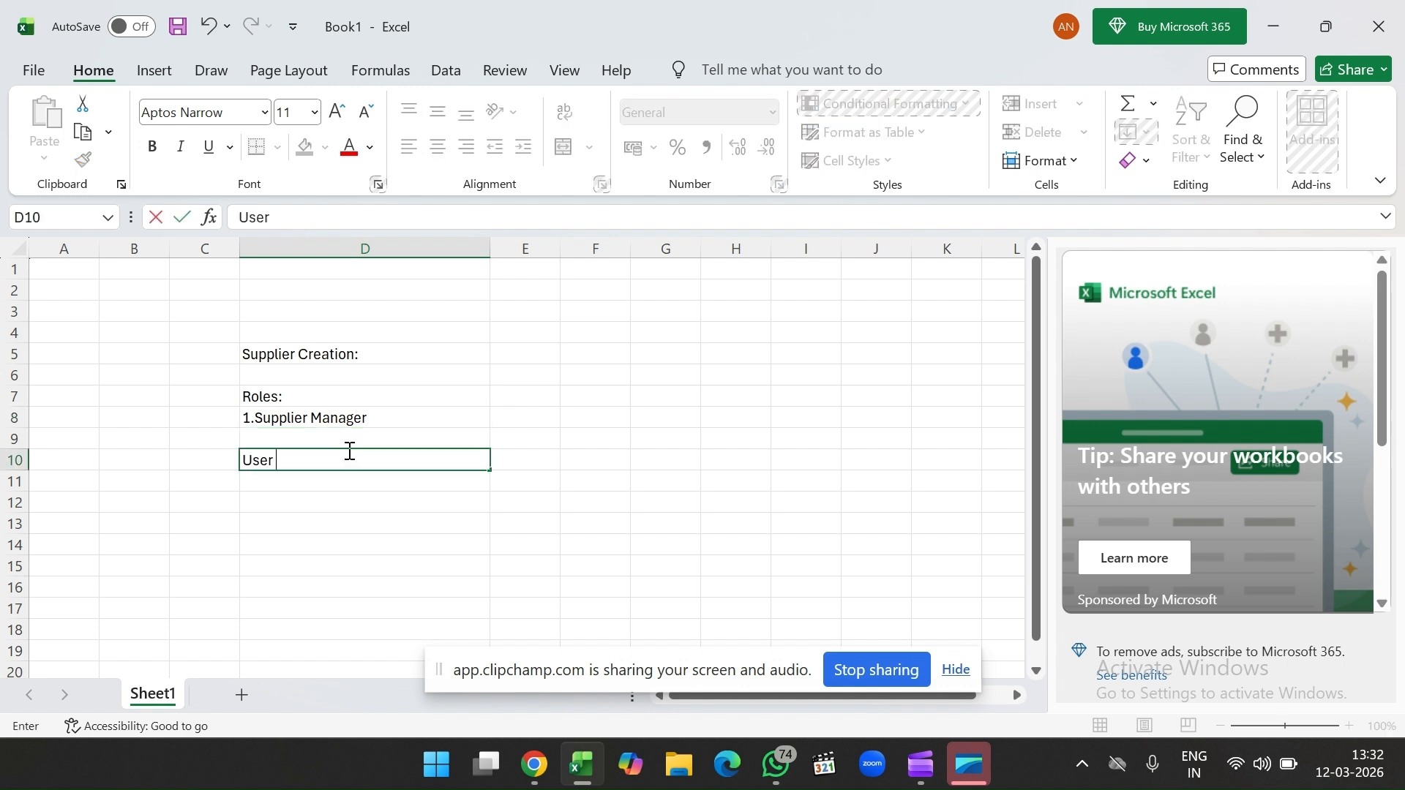
{"action": "type", "text": "must be buyer"}
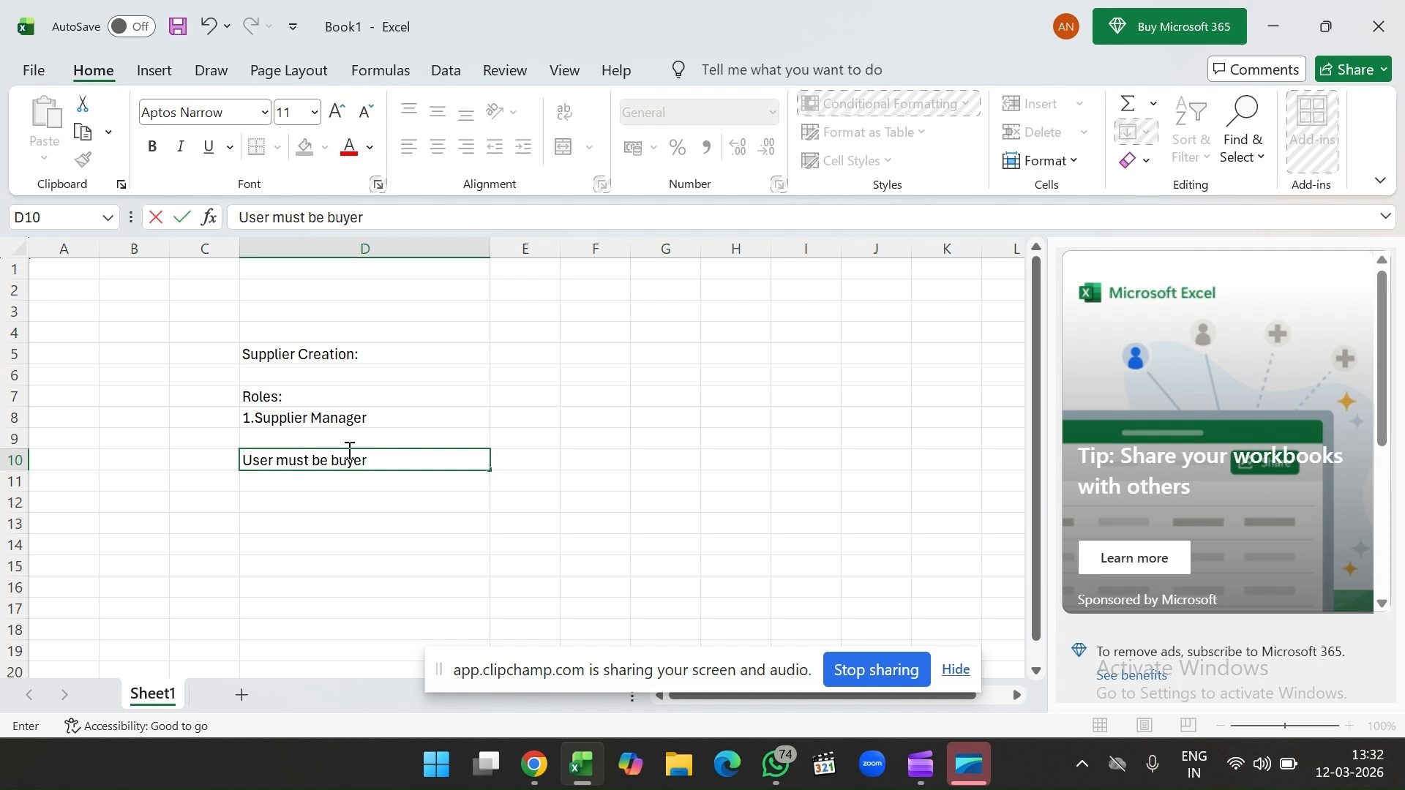
{"action": "key", "text": "Return"}
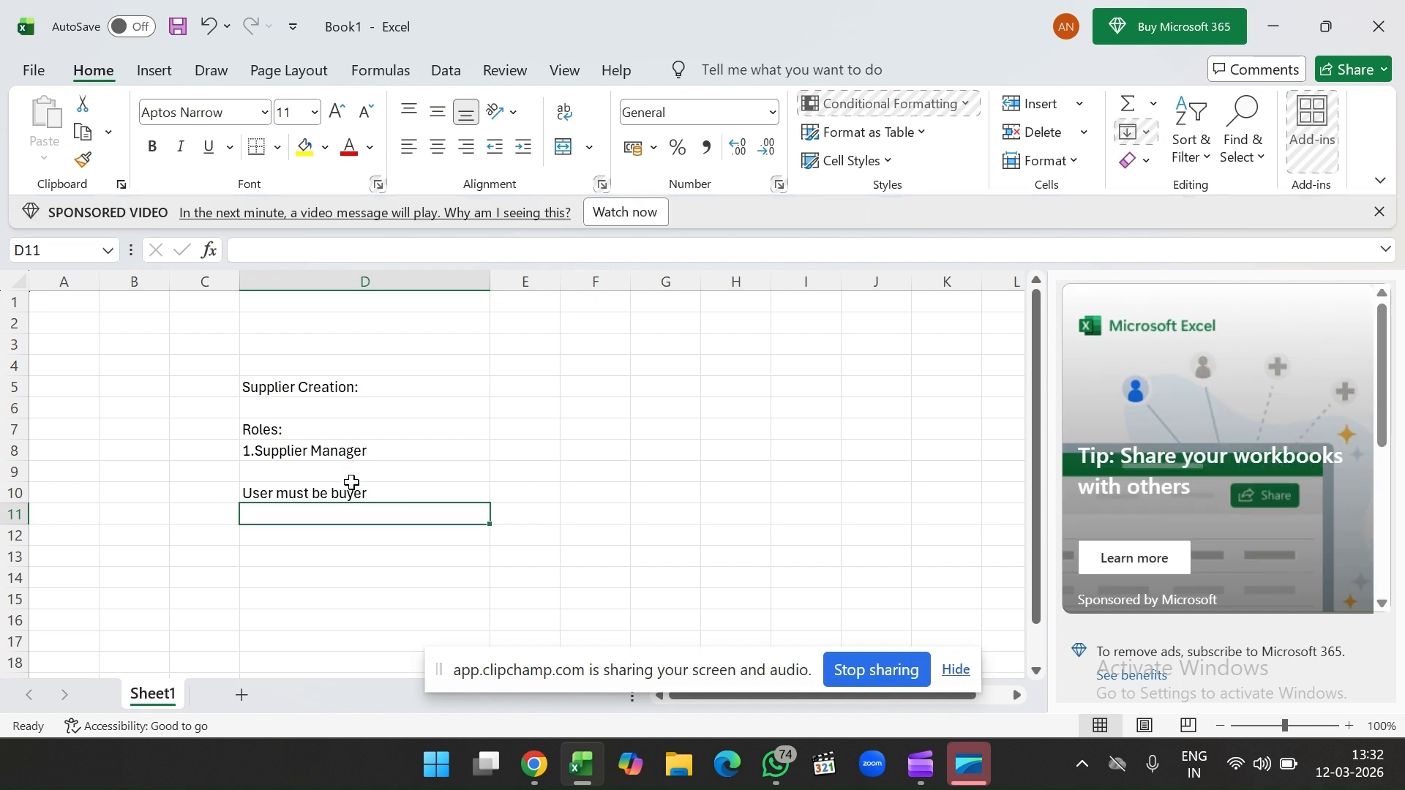
Step: Enter '1.Approval Manager' in D13, correcting the spelling of Manager
{"action": "scroll", "coordinate": [359, 450], "scroll_direction": "down", "scroll_amount": 2}
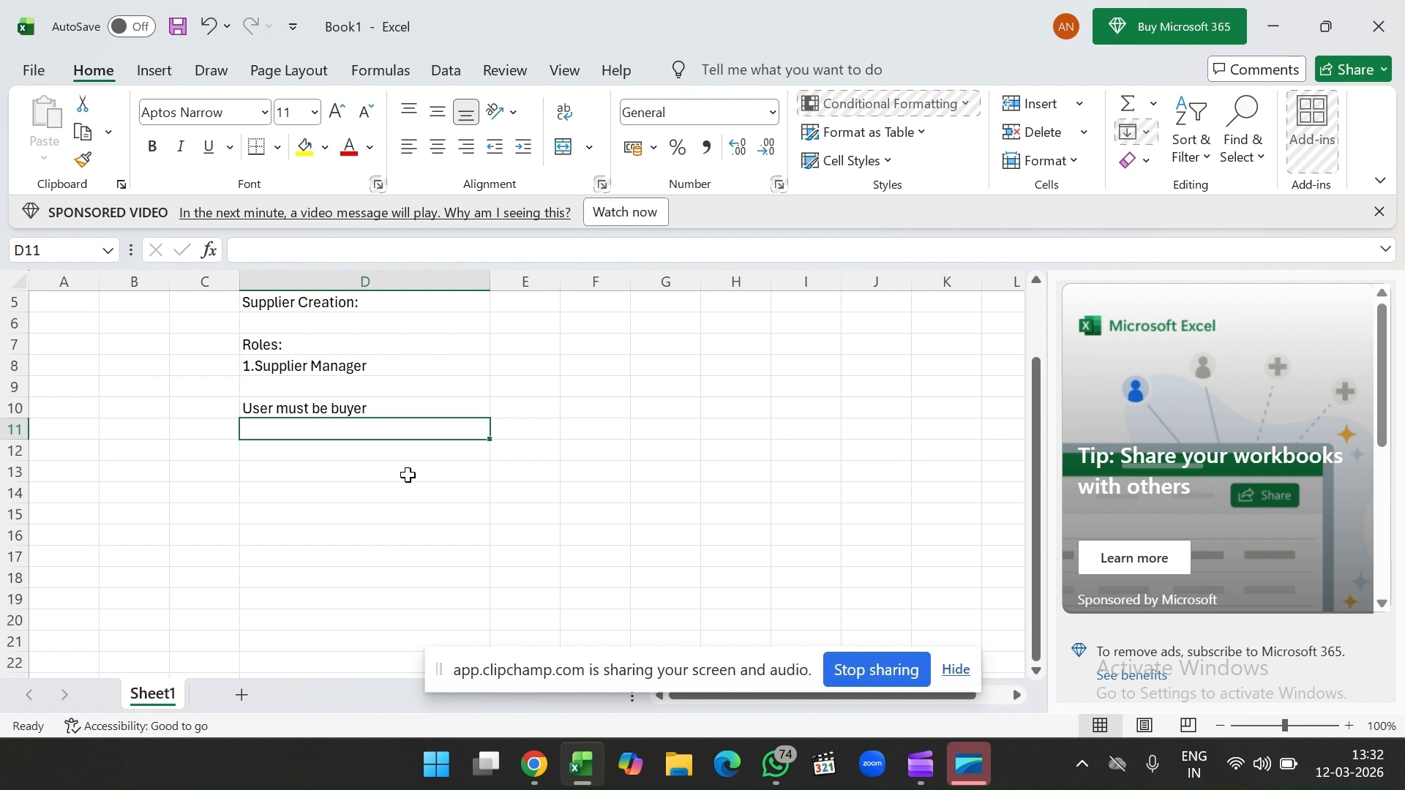
{"action": "left_click", "coordinate": [408, 475]}
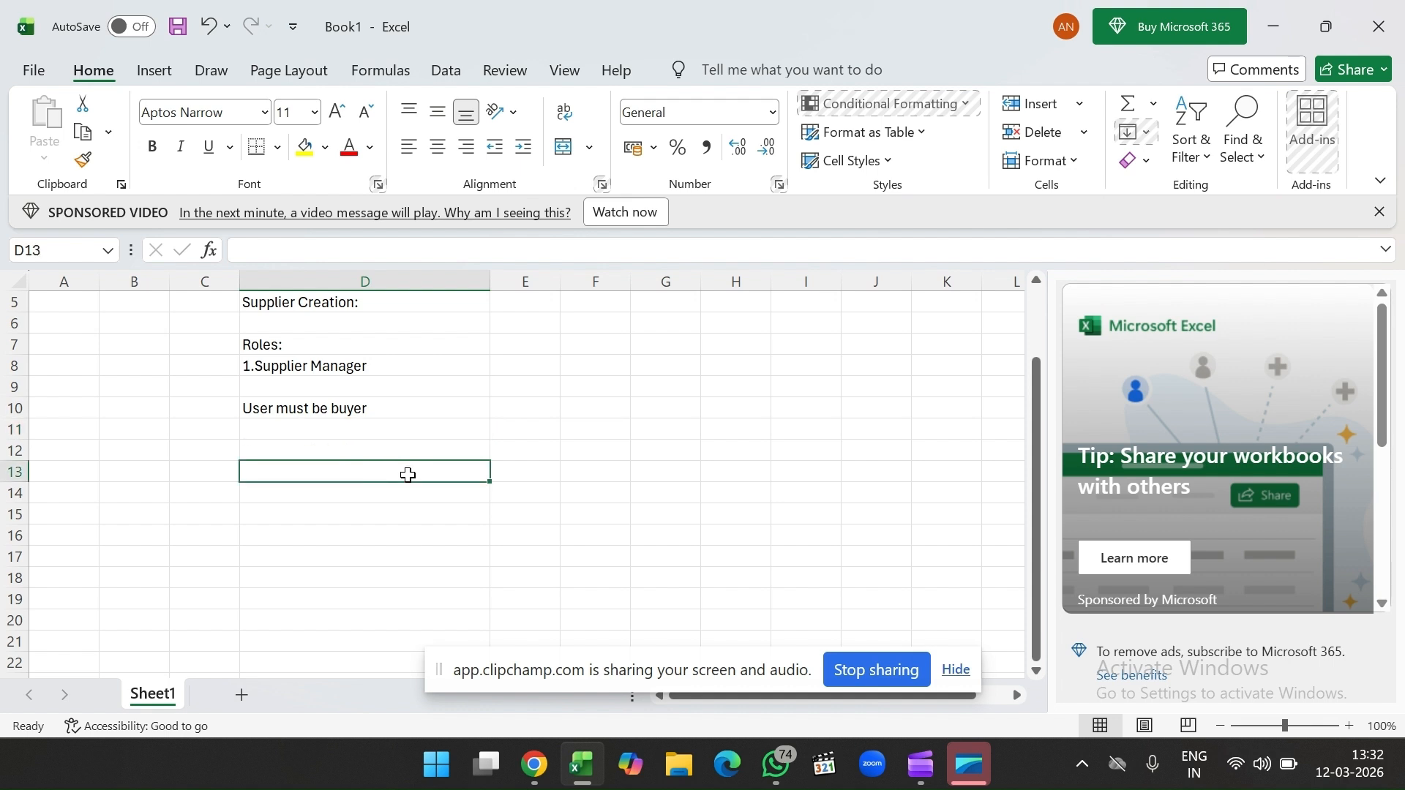
{"action": "type", "text": "1."}
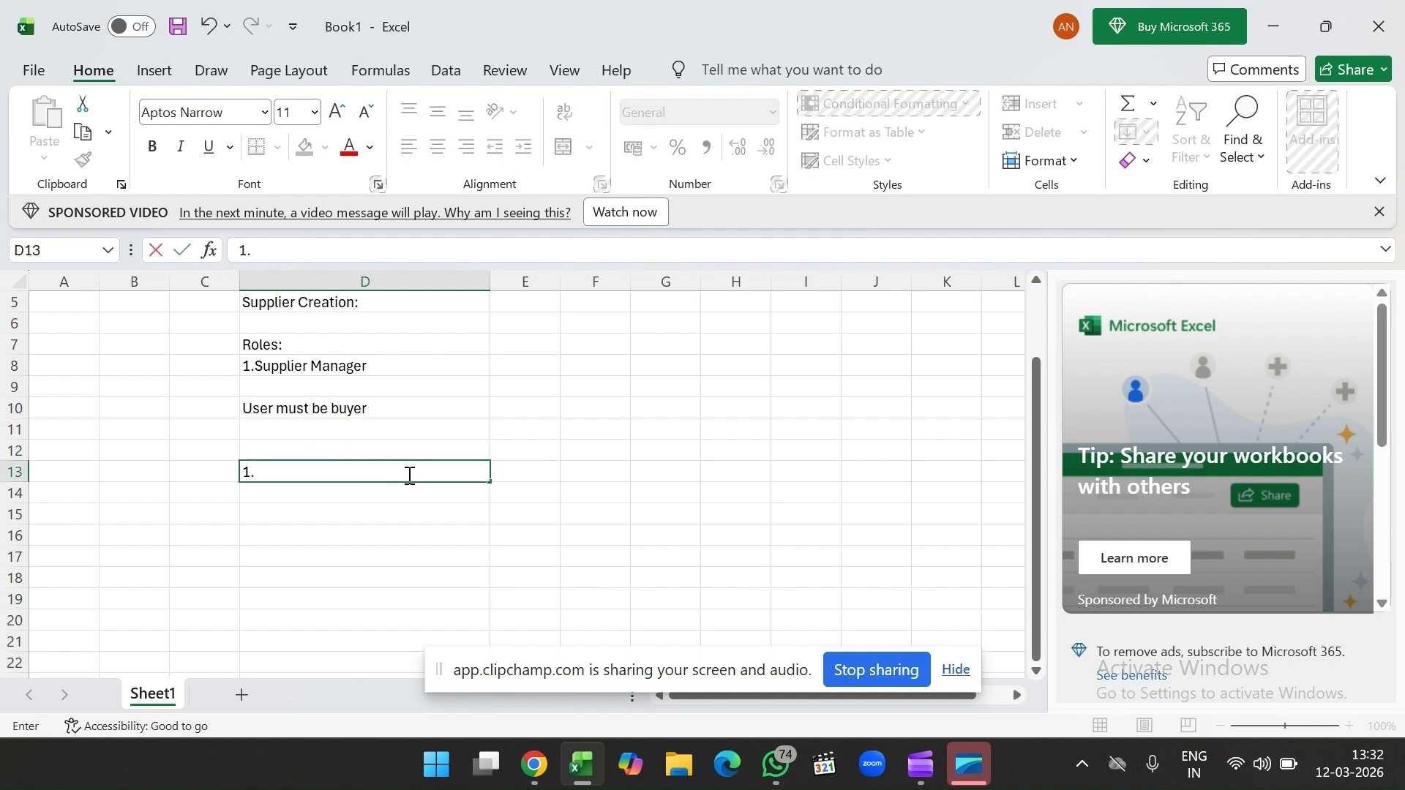
{"action": "type", "text": "Approval "}
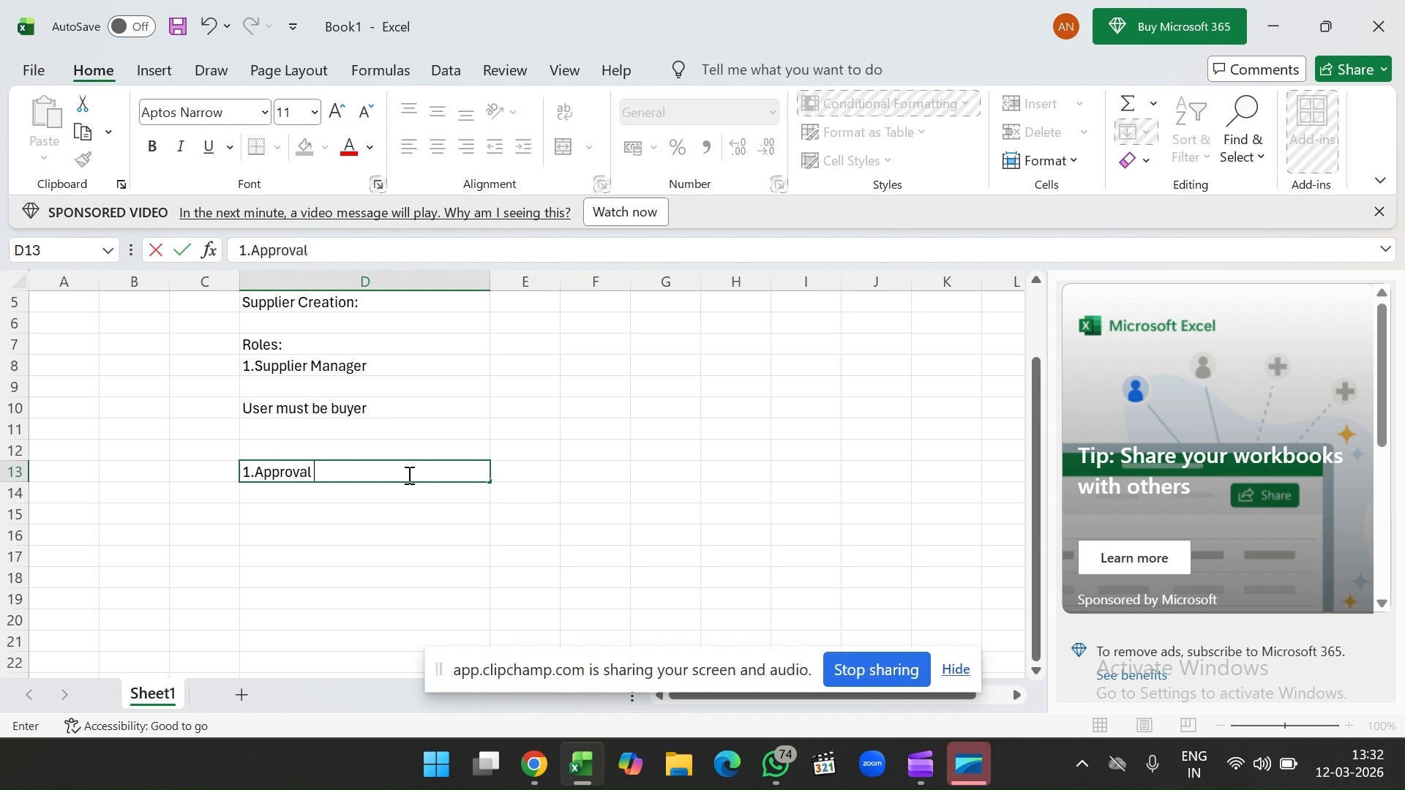
{"action": "type", "text": "Manager"}
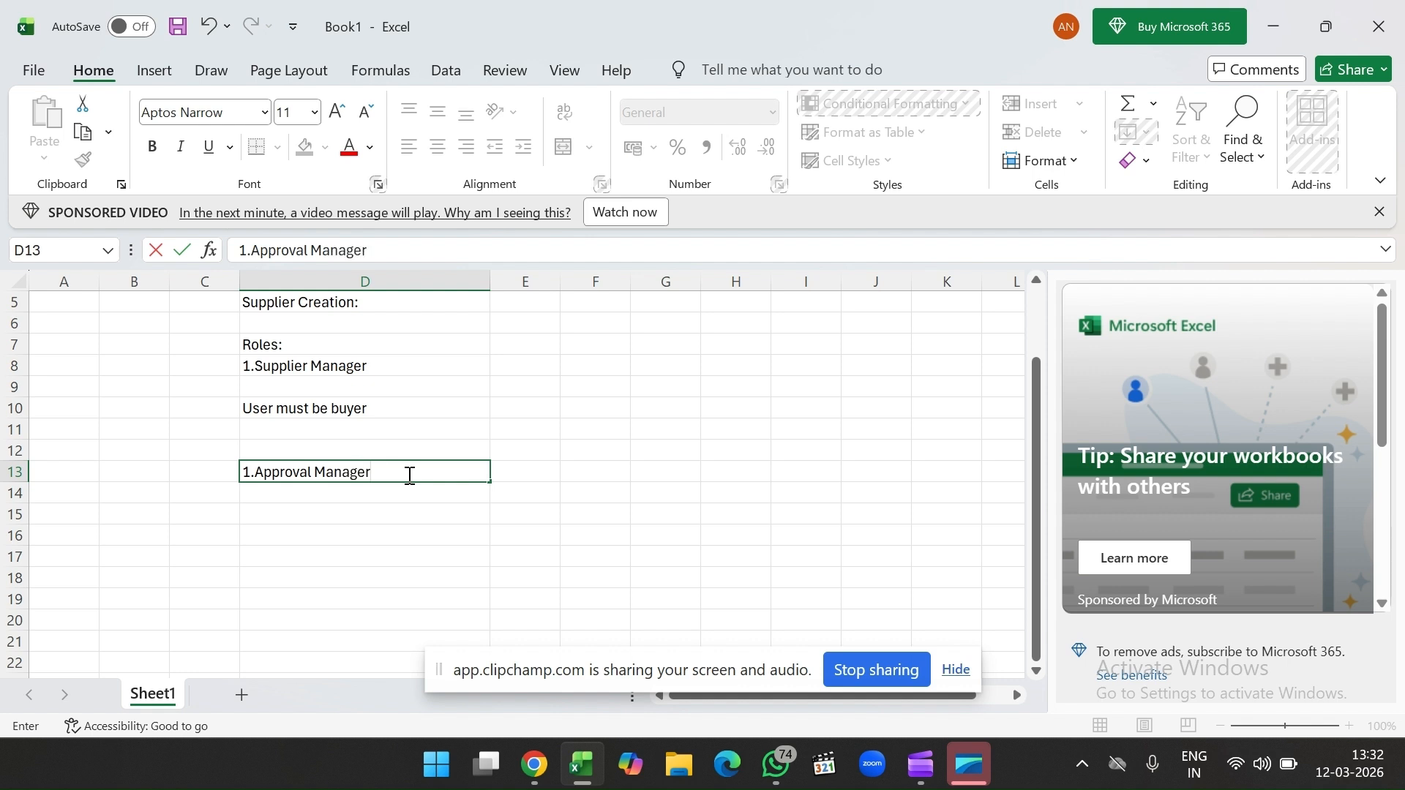
{"action": "key", "text": "Return"}
Step: Review the role entries in column D and switch back to Chrome
{"action": "left_click", "coordinate": [429, 476]}
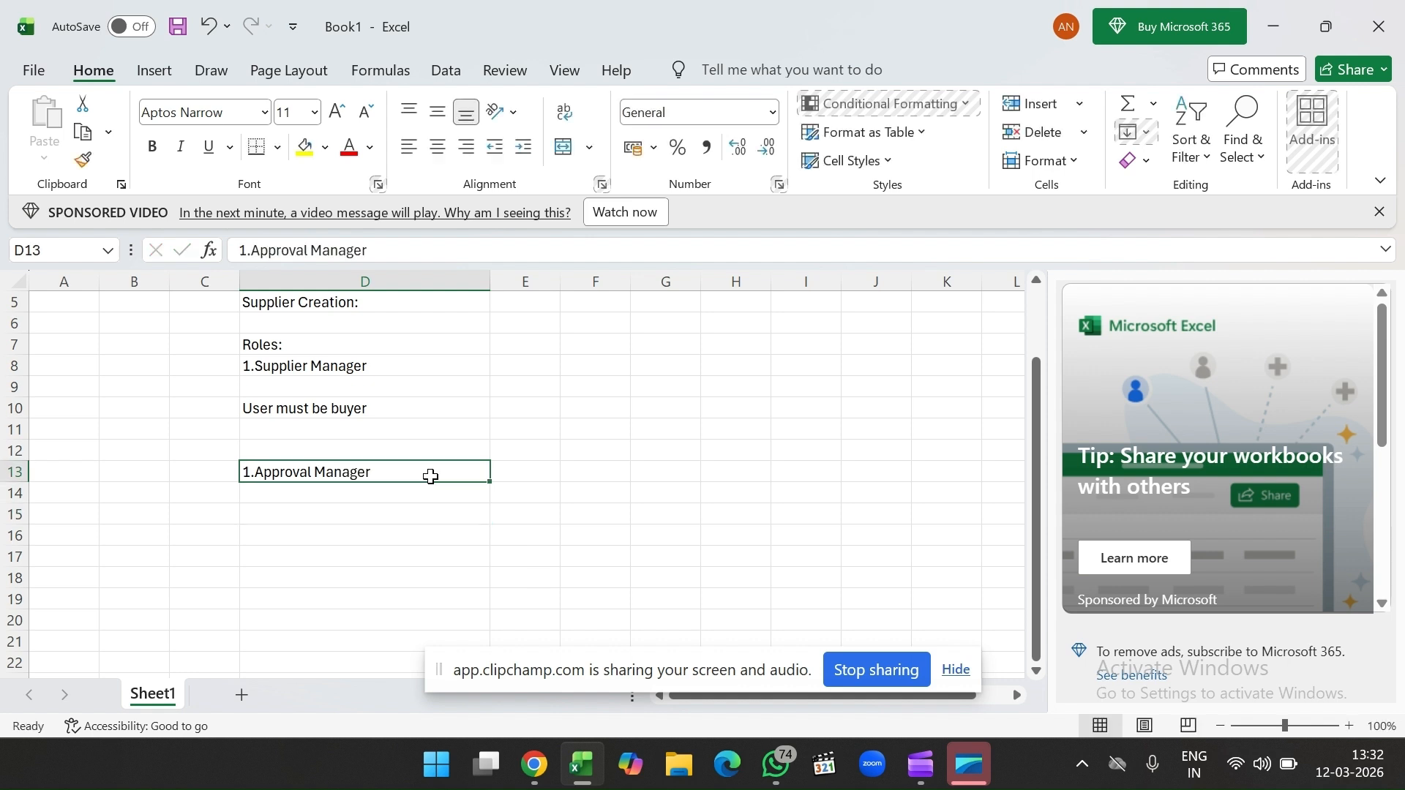
{"action": "left_click", "coordinate": [398, 436]}
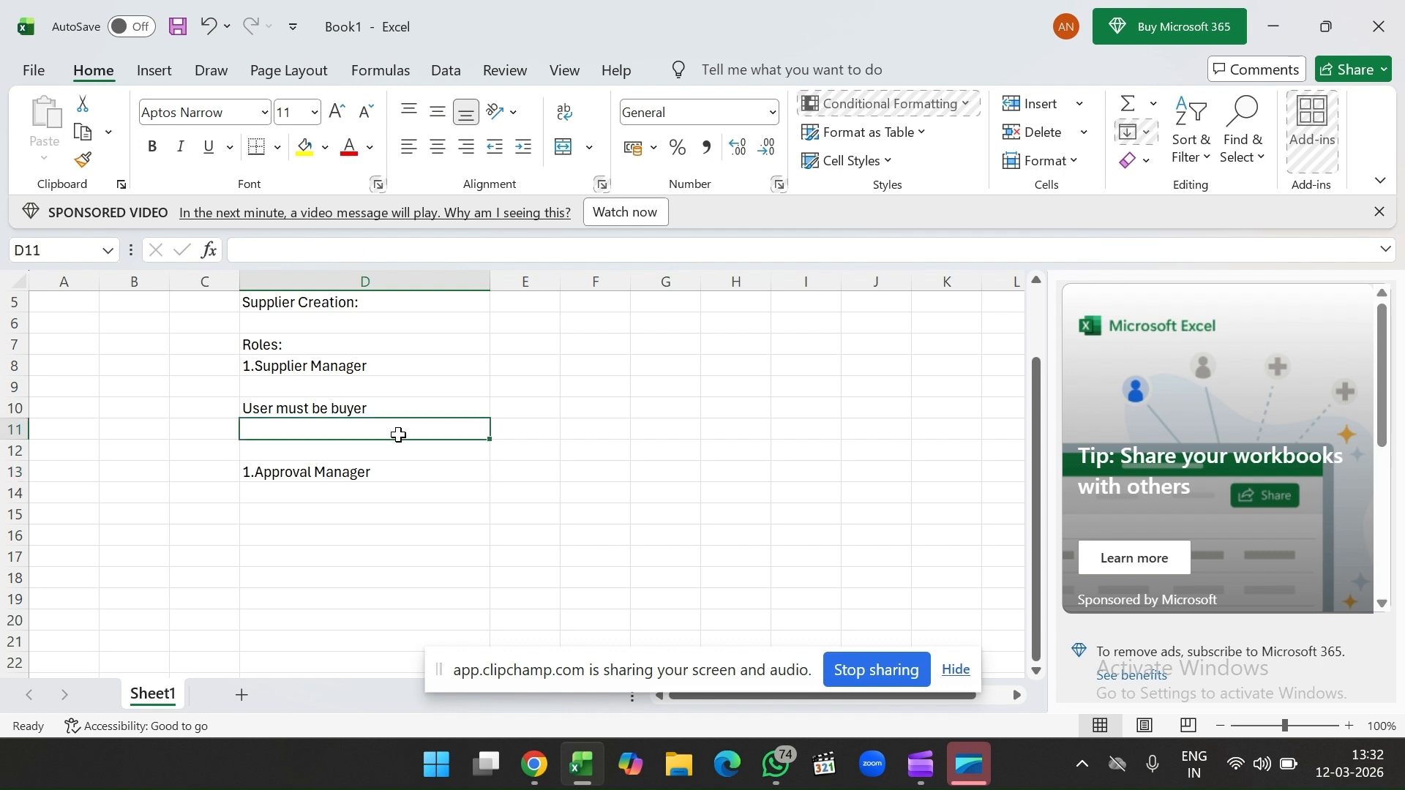
{"action": "left_click", "coordinate": [399, 385]}
{"action": "left_click", "coordinate": [404, 367]}
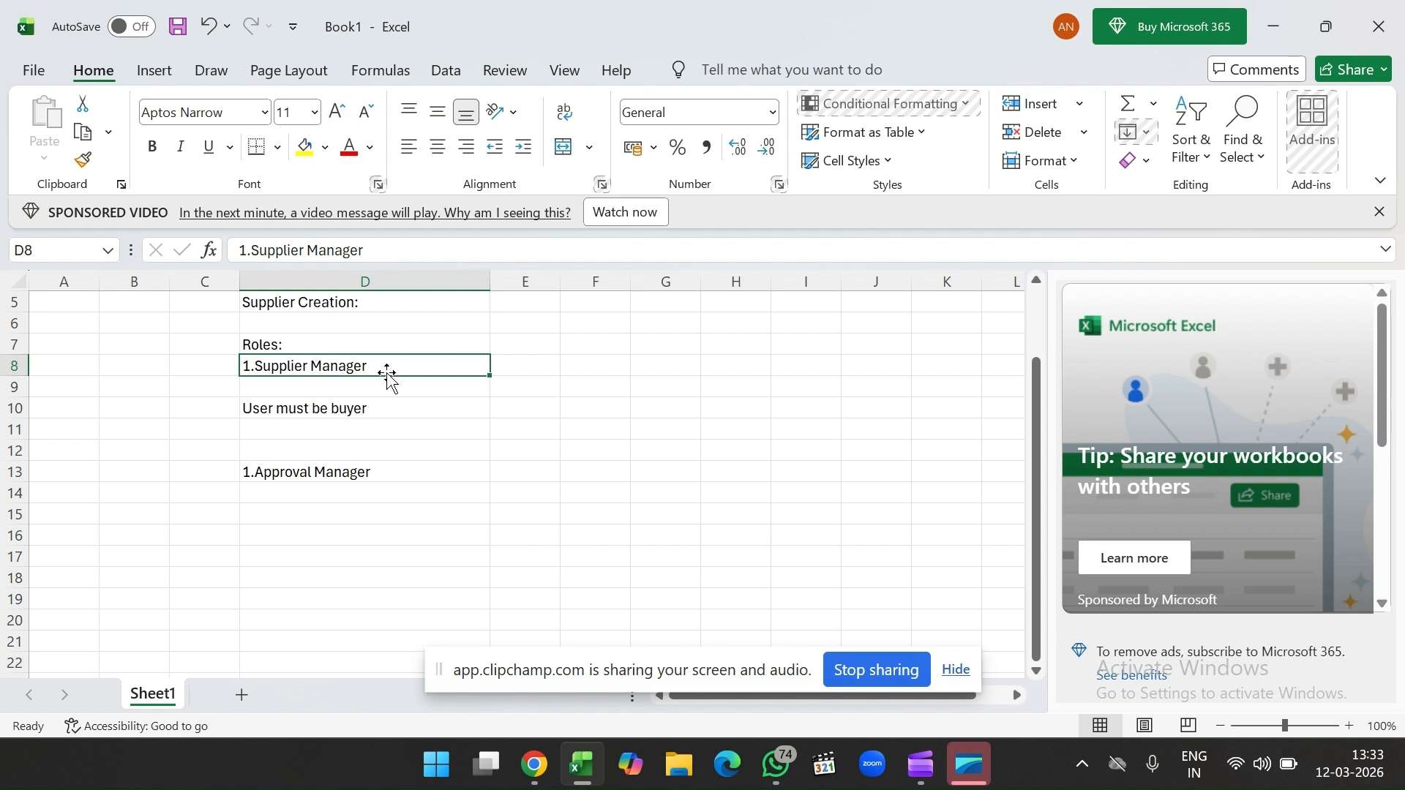
{"action": "left_click", "coordinate": [533, 763]}
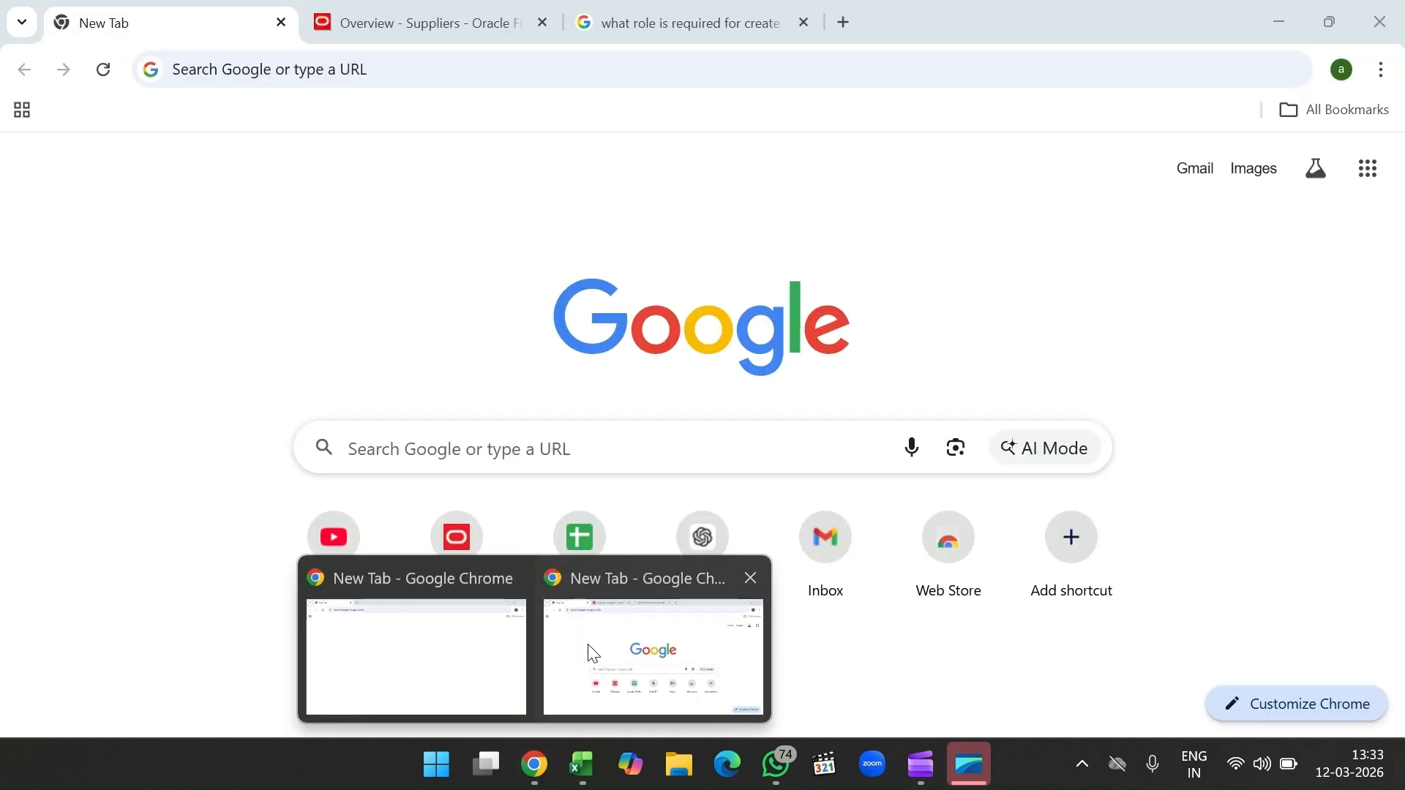
Step: Go to the Oracle tab and open Security Console from the Navigator's Tools section
{"action": "left_click", "coordinate": [593, 653]}
{"action": "left_click", "coordinate": [450, 16]}
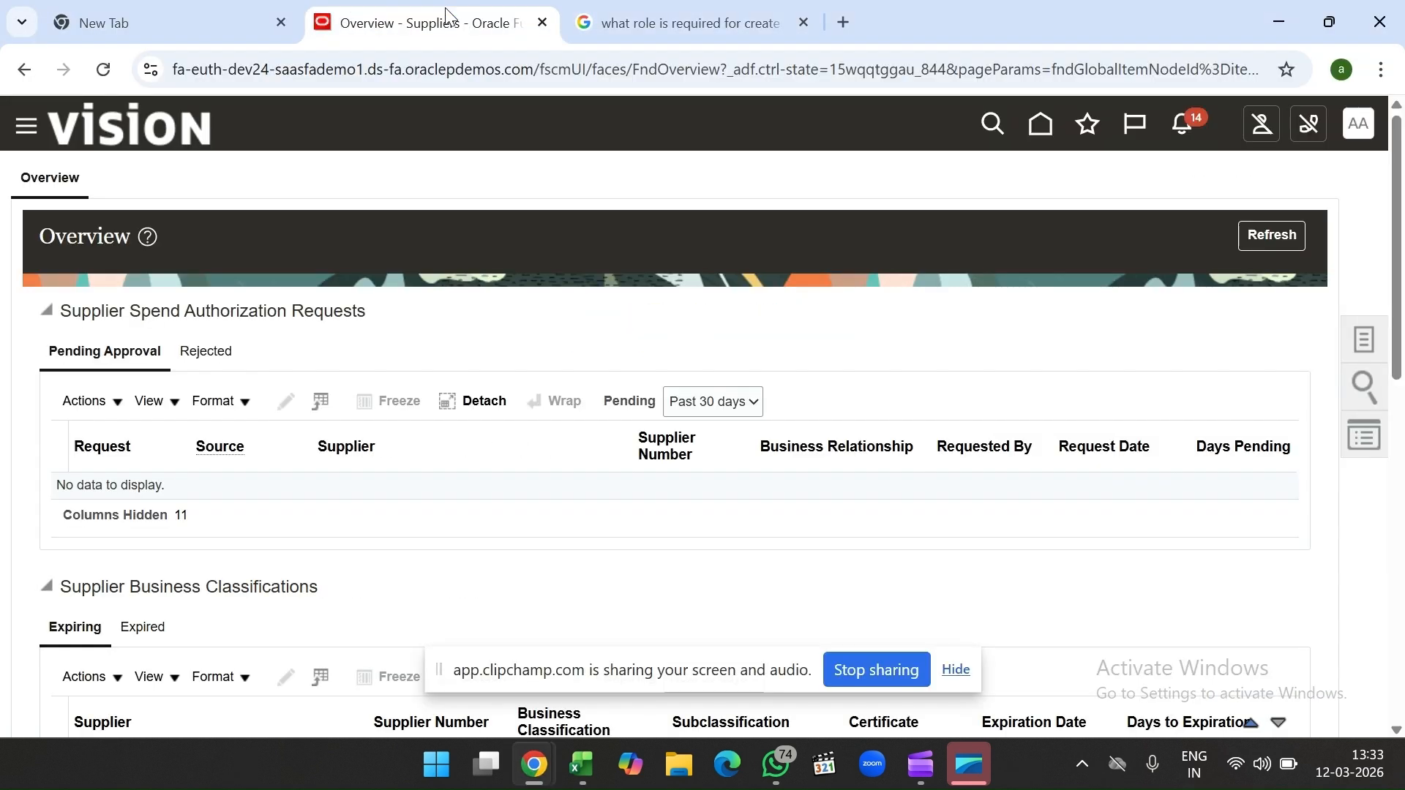
{"action": "left_click", "coordinate": [27, 127]}
{"action": "scroll", "coordinate": [283, 409], "scroll_direction": "down", "scroll_amount": 15}
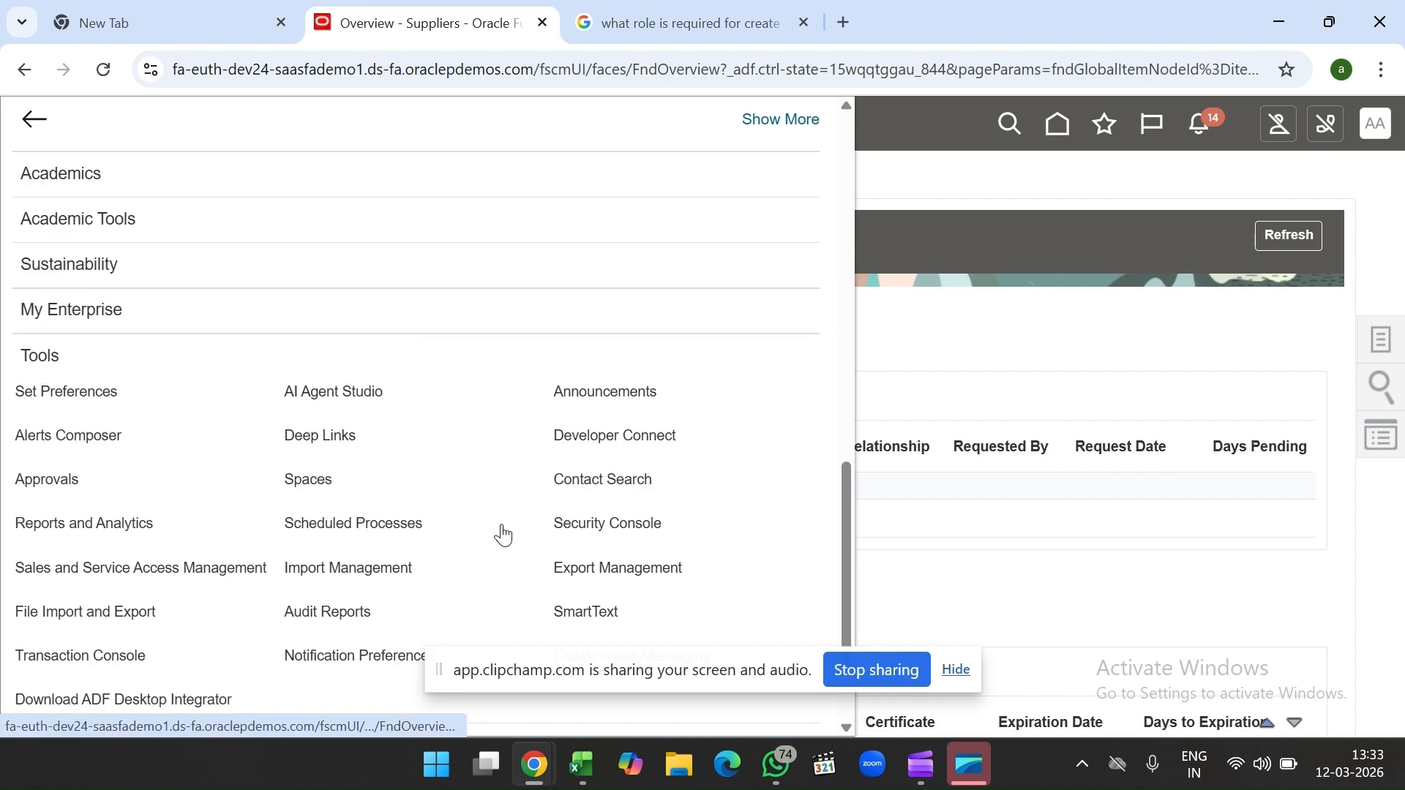
{"action": "left_click", "coordinate": [596, 533]}
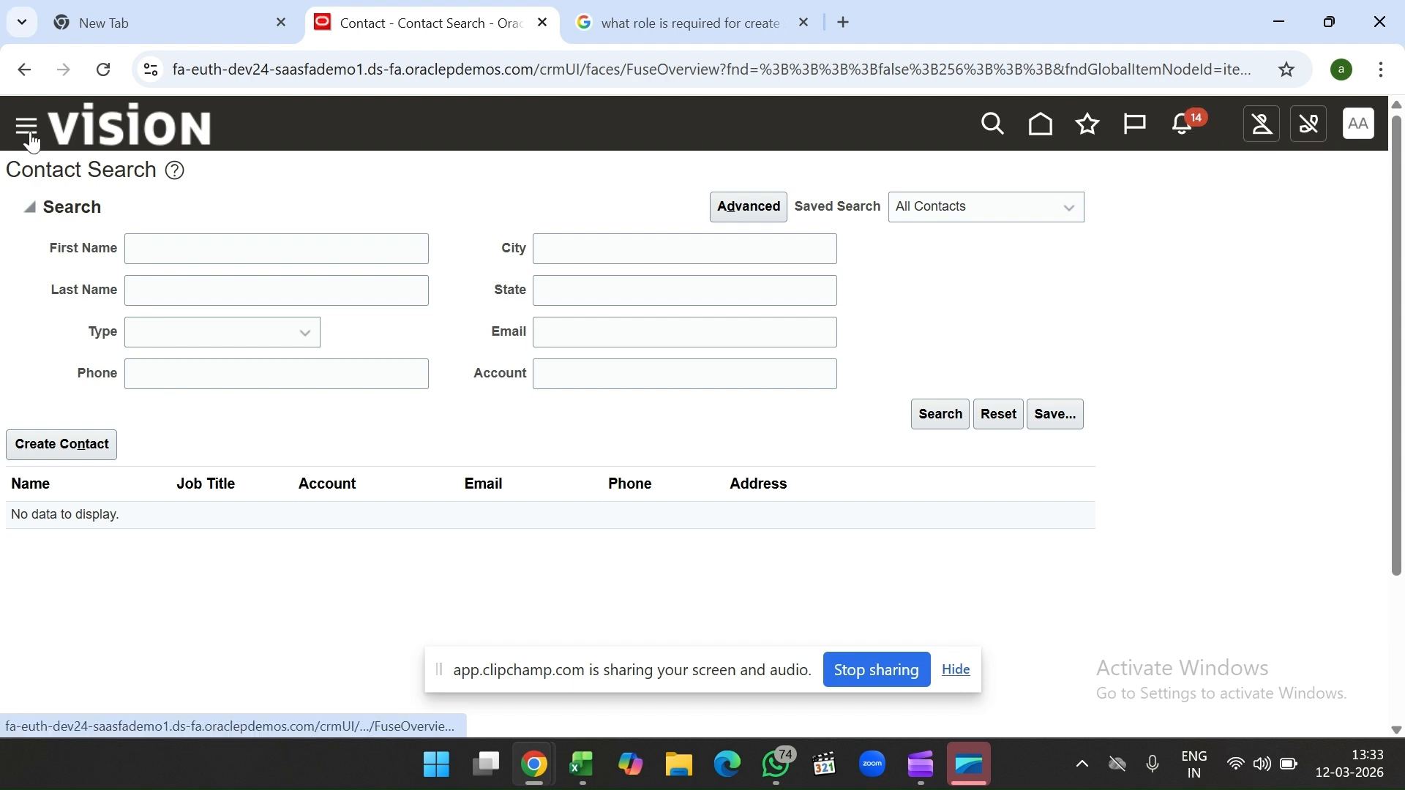
{"action": "scroll", "coordinate": [306, 536], "scroll_direction": "down", "scroll_amount": 5}
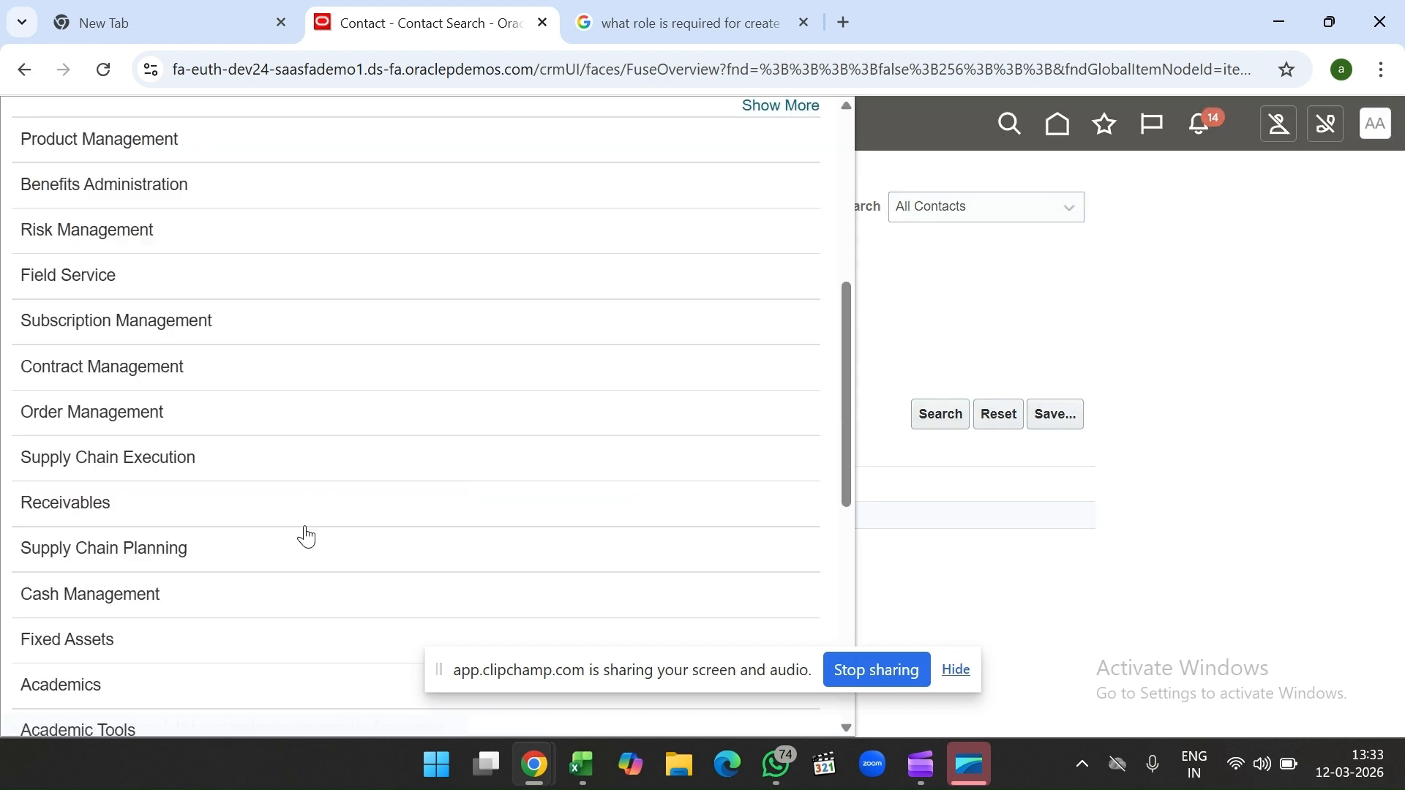
{"action": "scroll", "coordinate": [306, 537], "scroll_direction": "up", "scroll_amount": 3}
{"action": "scroll", "coordinate": [306, 536], "scroll_direction": "down", "scroll_amount": 8}
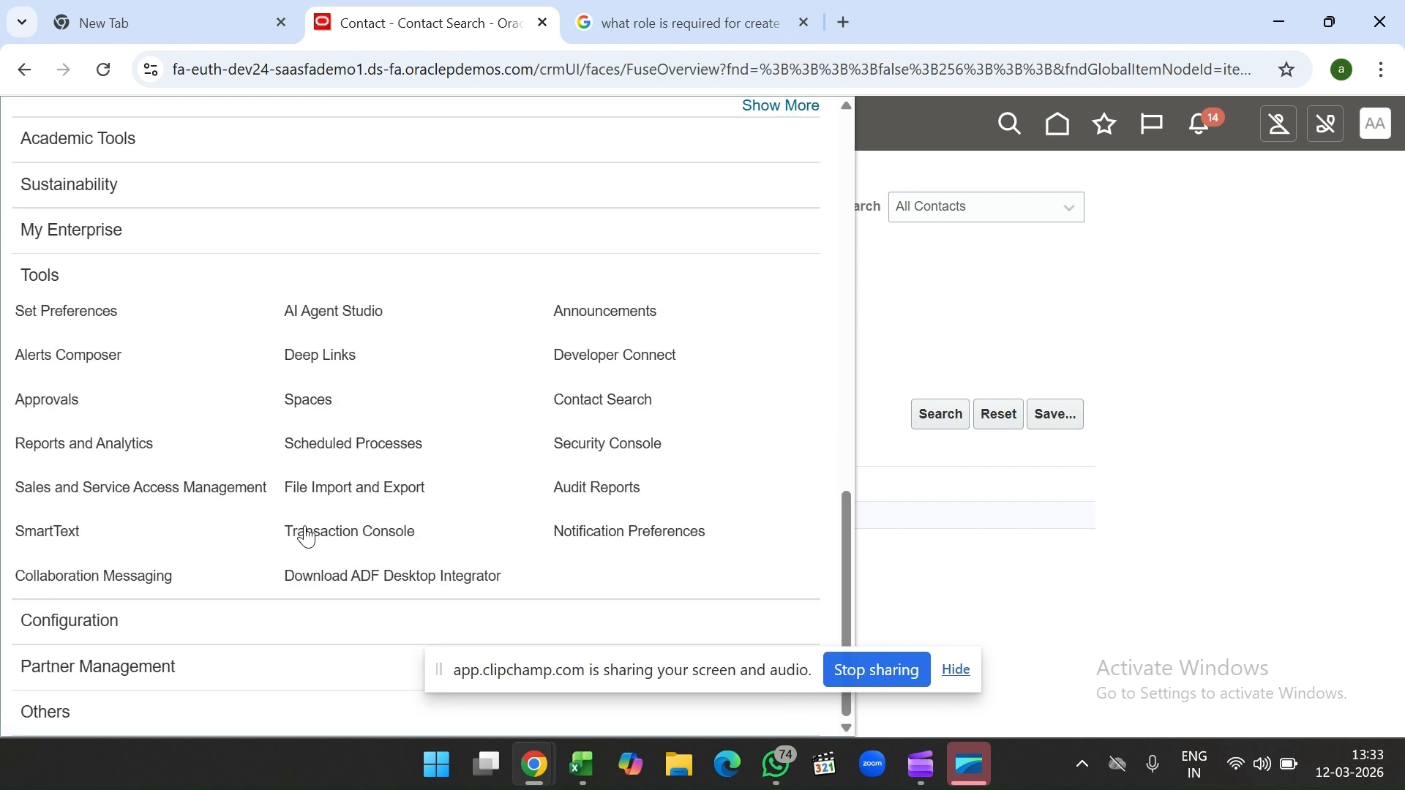
{"action": "left_click", "coordinate": [613, 454]}
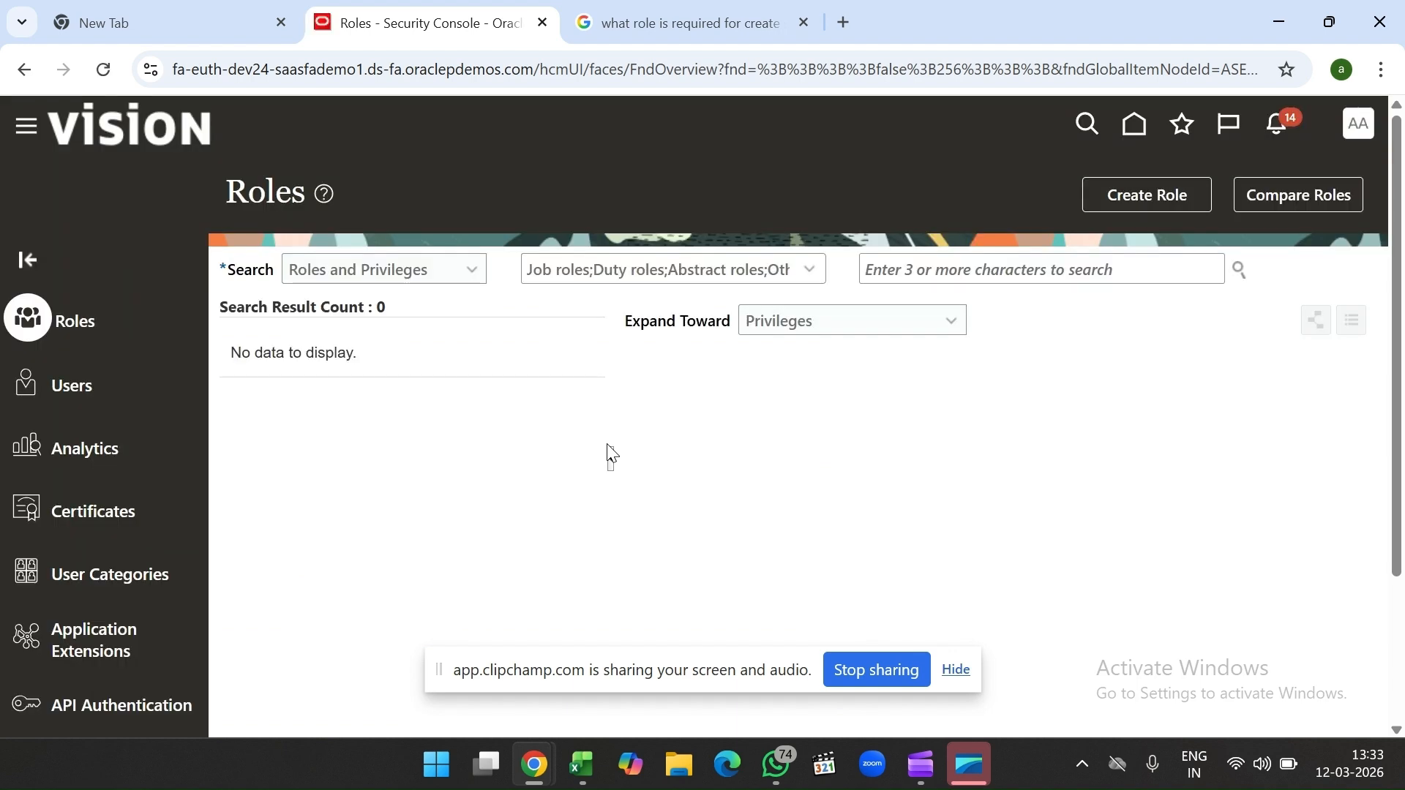
Step: Search the Security Console Users list for the user's account by name
{"action": "left_click", "coordinate": [83, 394]}
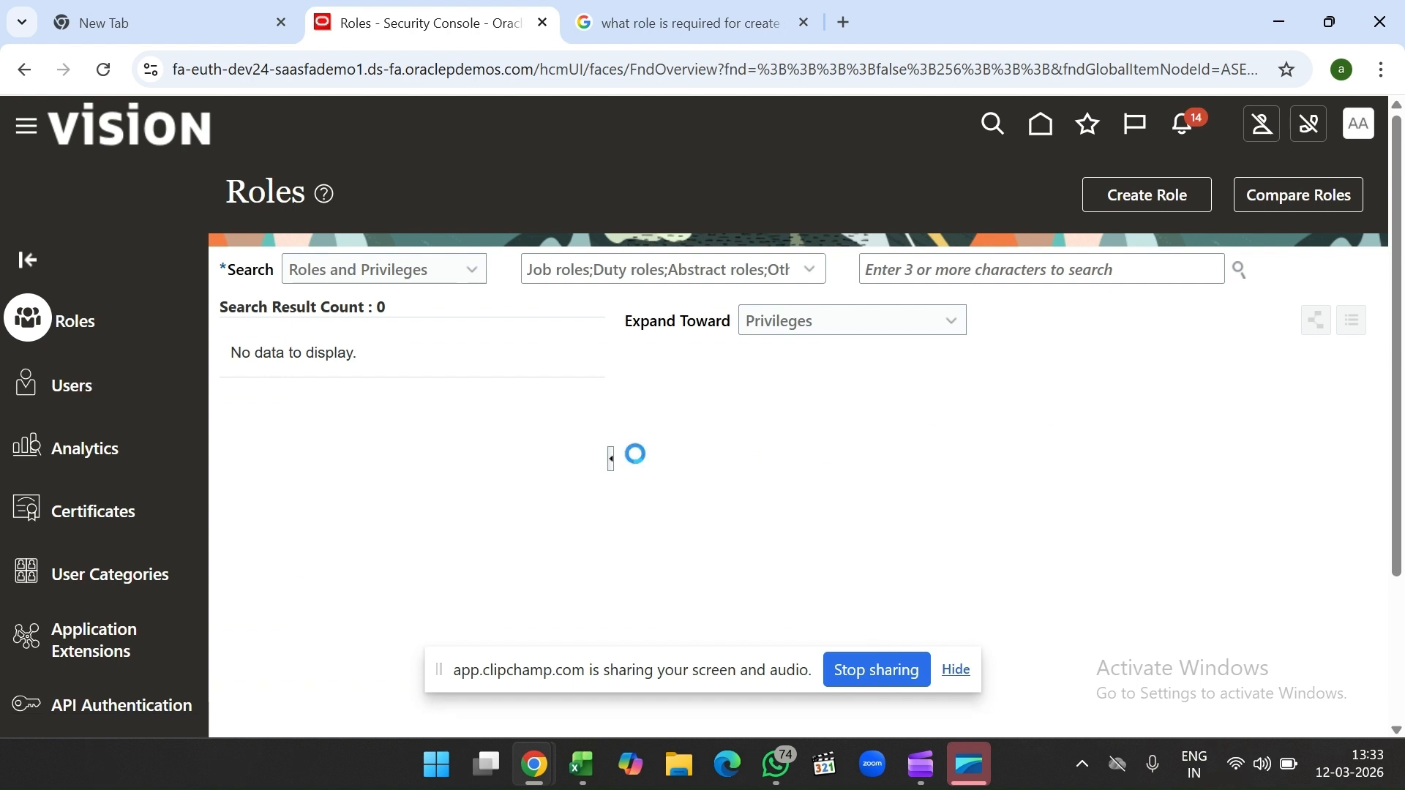
{"action": "left_click", "coordinate": [865, 287]}
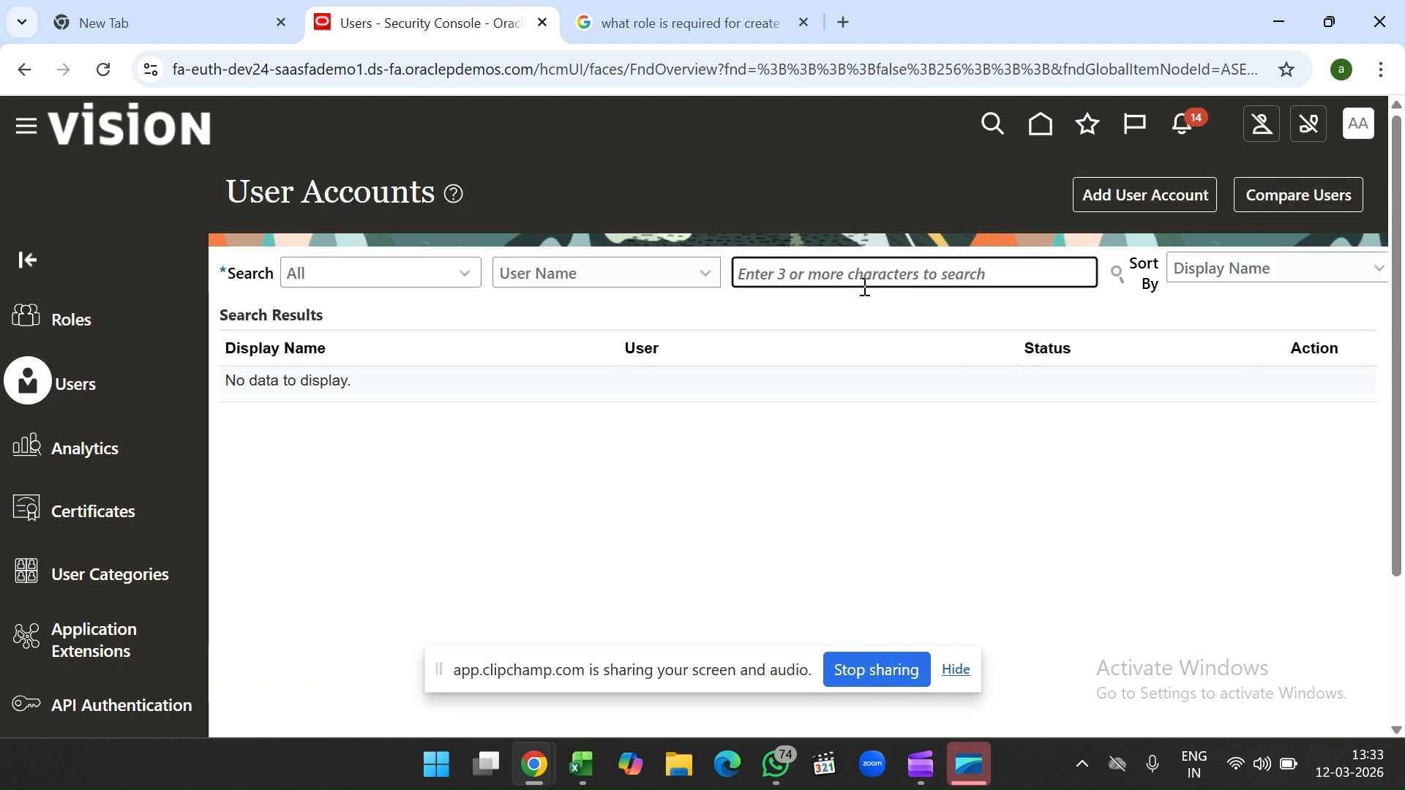
{"action": "type", "text": "Anbu"}
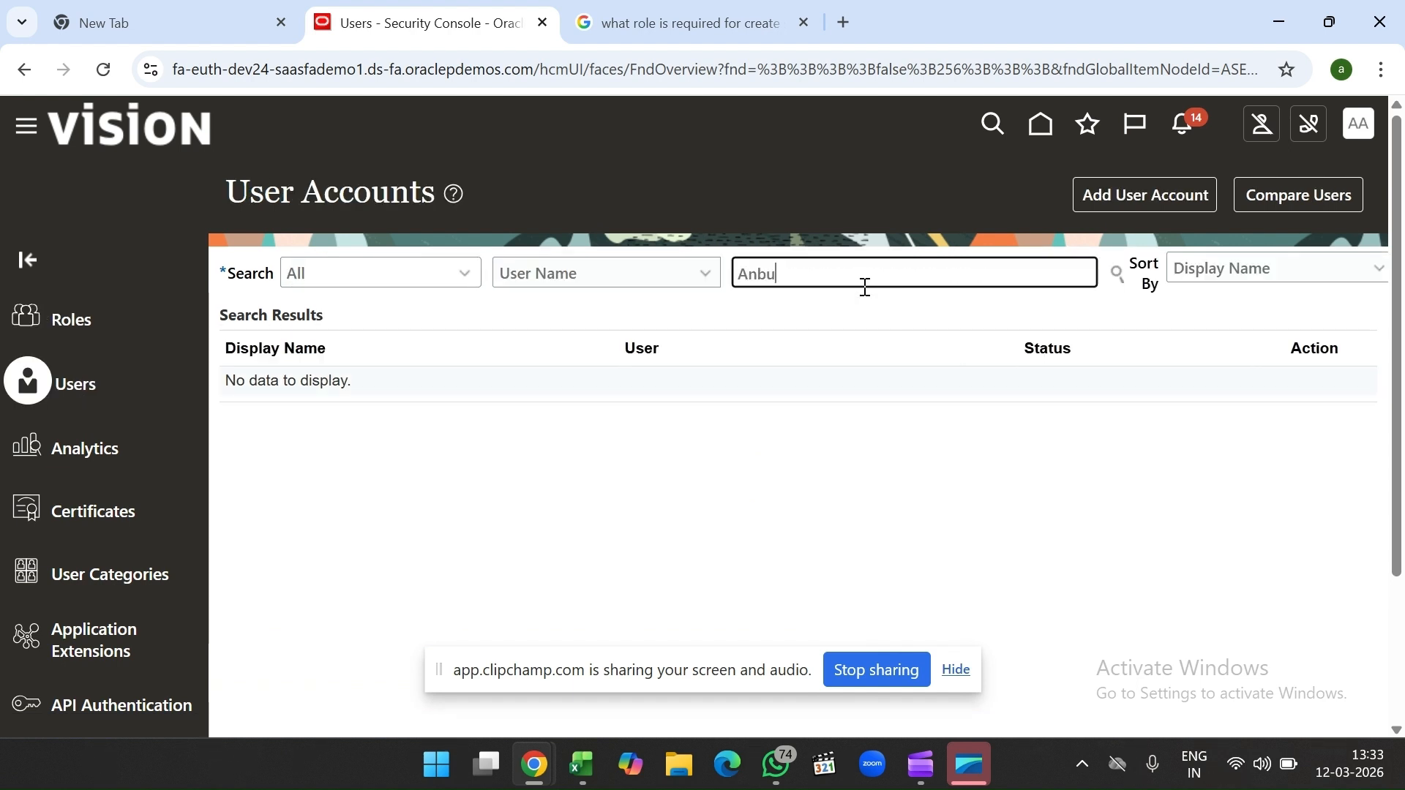
{"action": "key", "text": "Return"}
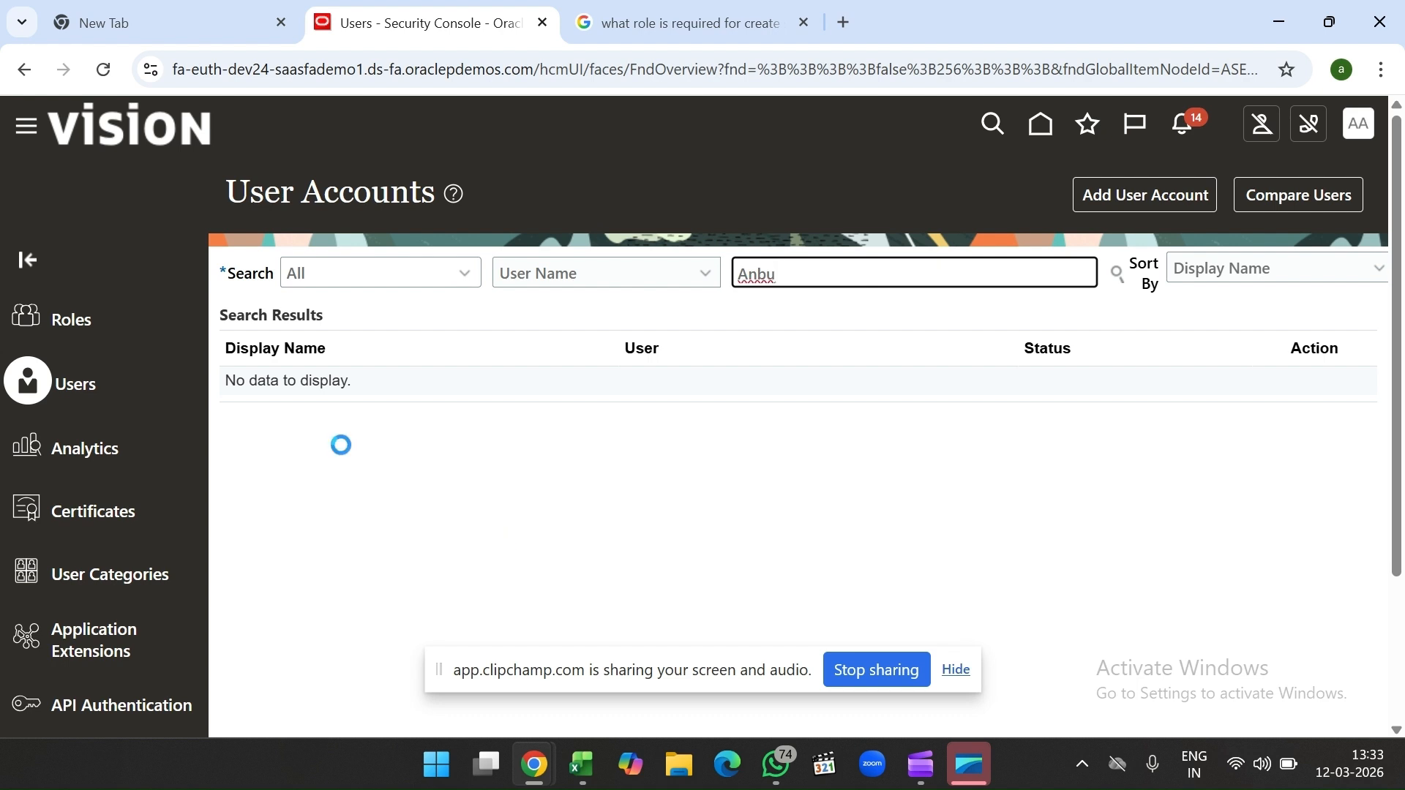
Step: Open the account, review its roles such as Supplier Manager, and return to results
{"action": "left_click", "coordinate": [763, 402]}
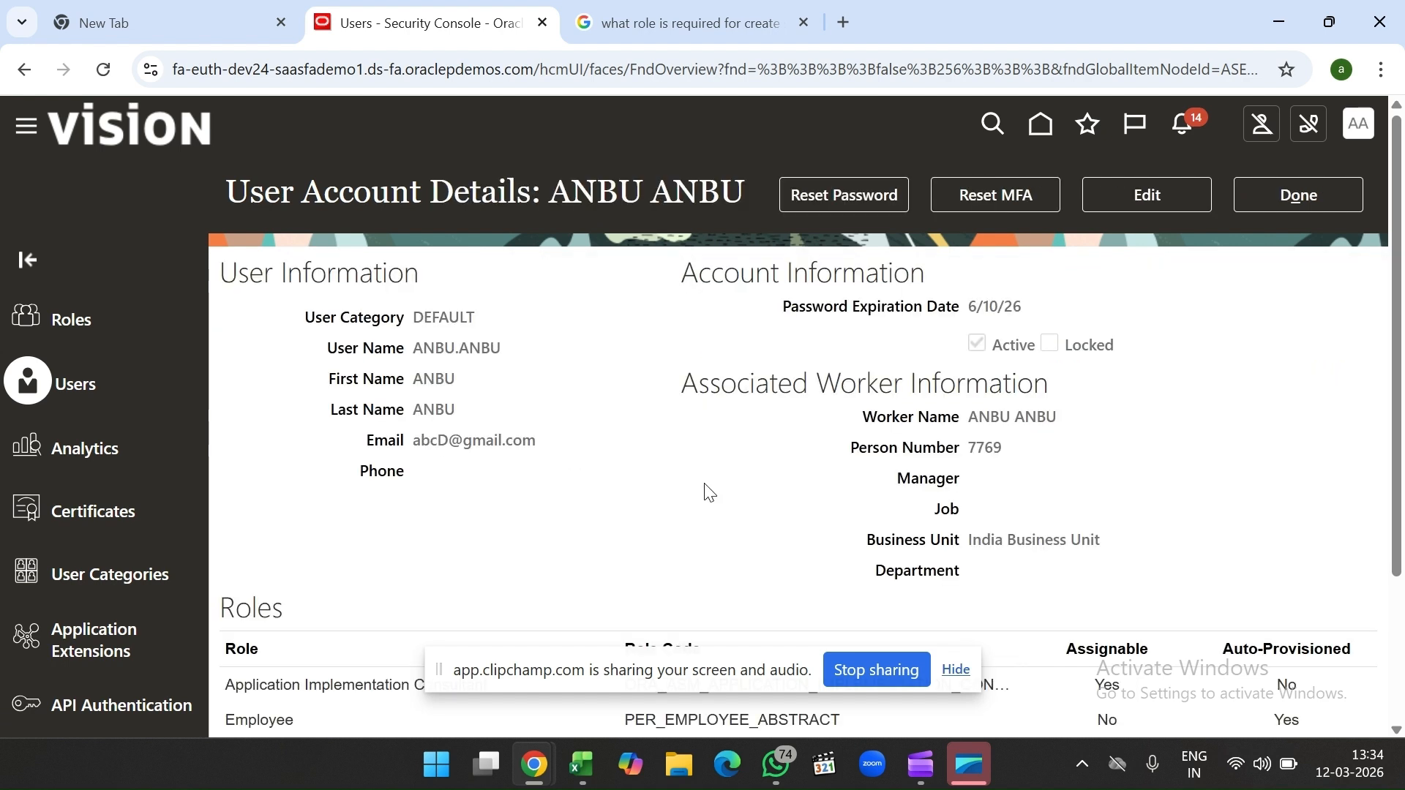
{"action": "scroll", "coordinate": [707, 492], "scroll_direction": "down", "scroll_amount": 3}
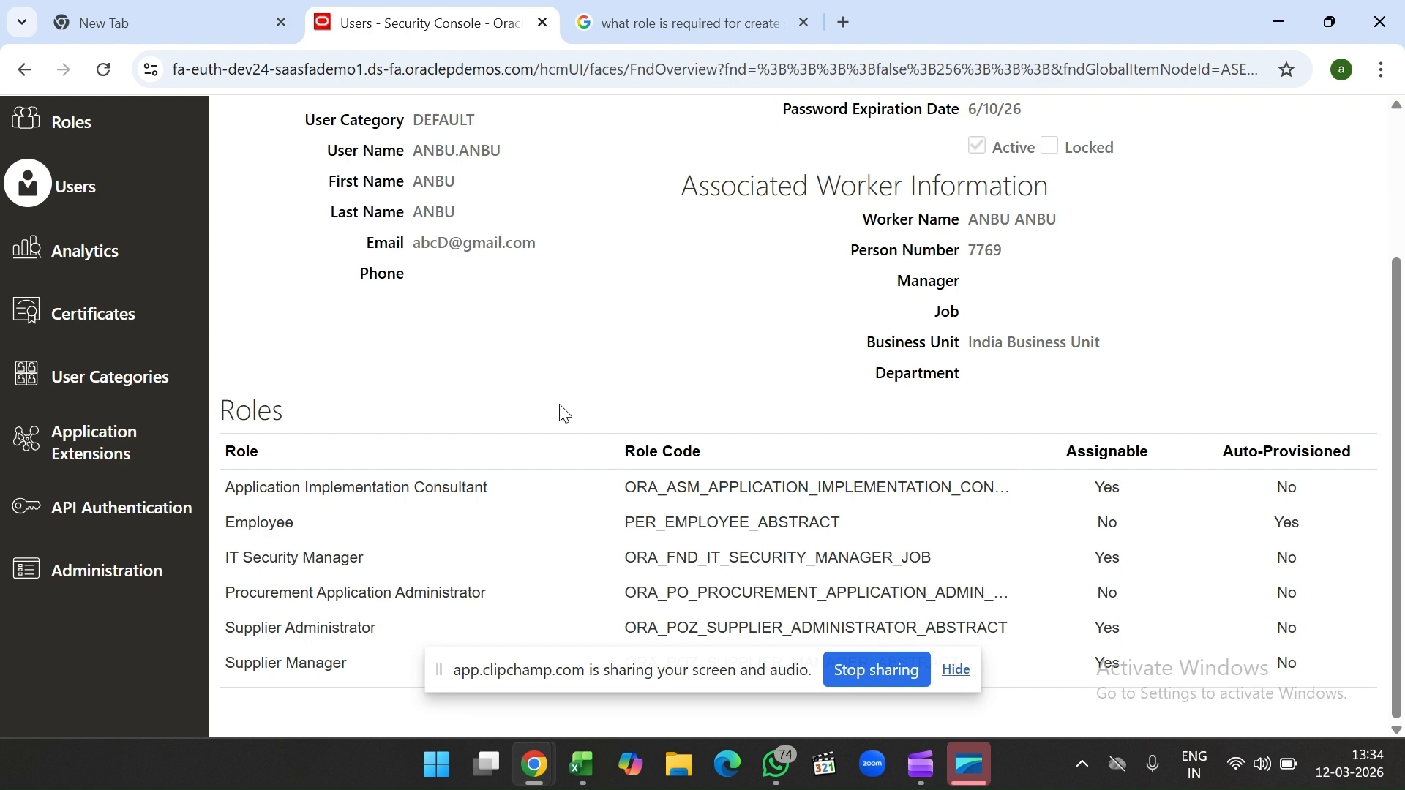
{"action": "scroll", "coordinate": [563, 414], "scroll_direction": "up", "scroll_amount": 1}
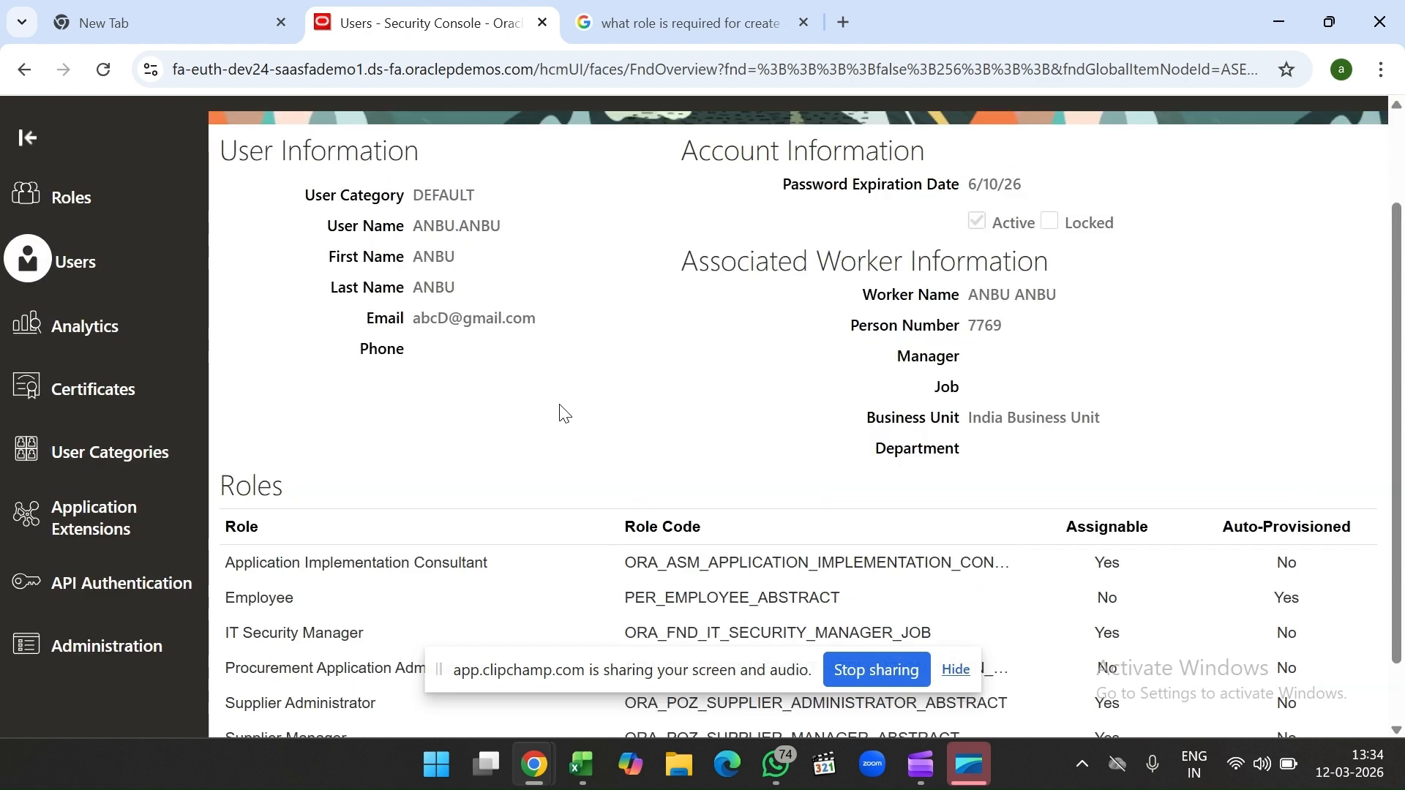
{"action": "scroll", "coordinate": [564, 413], "scroll_direction": "down", "scroll_amount": 1}
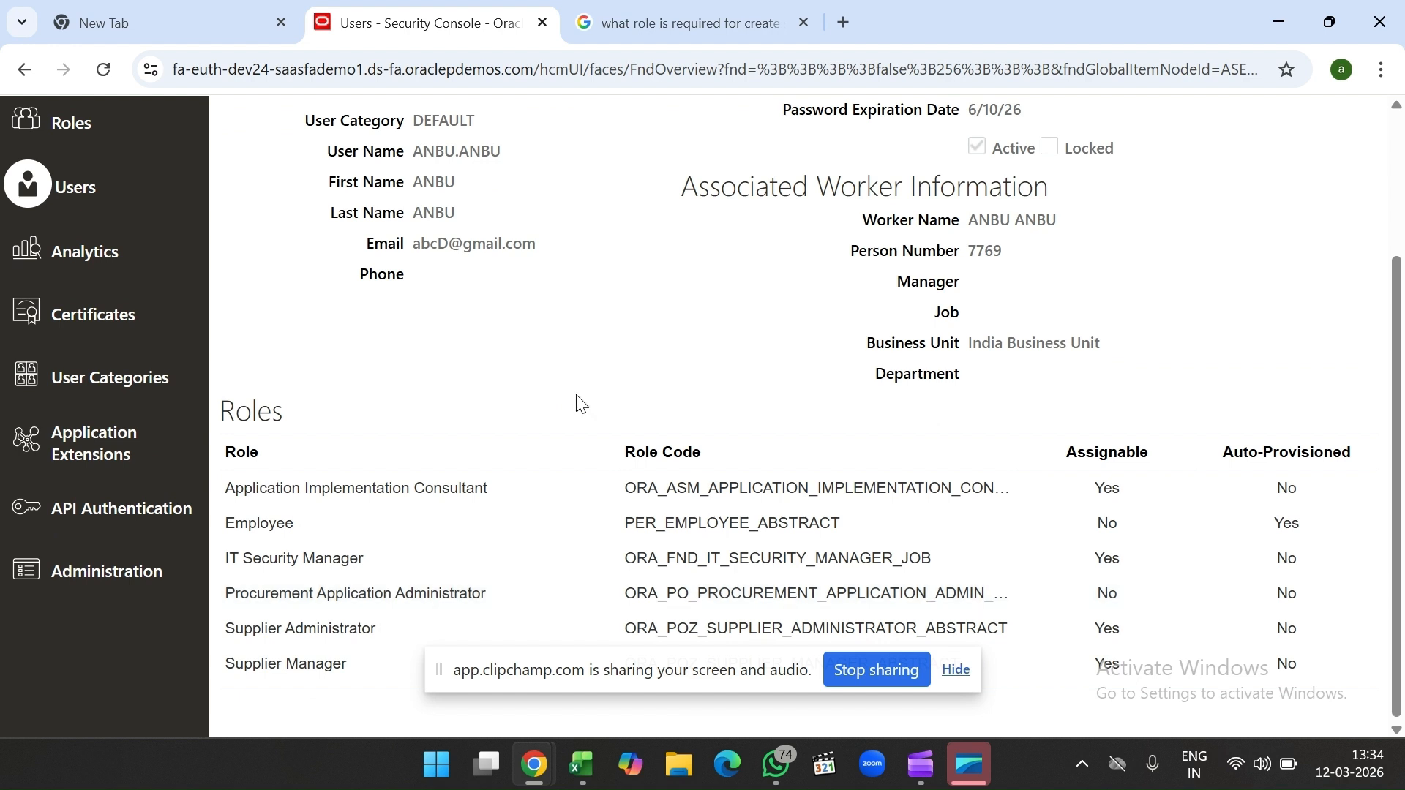
{"action": "scroll", "coordinate": [580, 402], "scroll_direction": "up", "scroll_amount": 2}
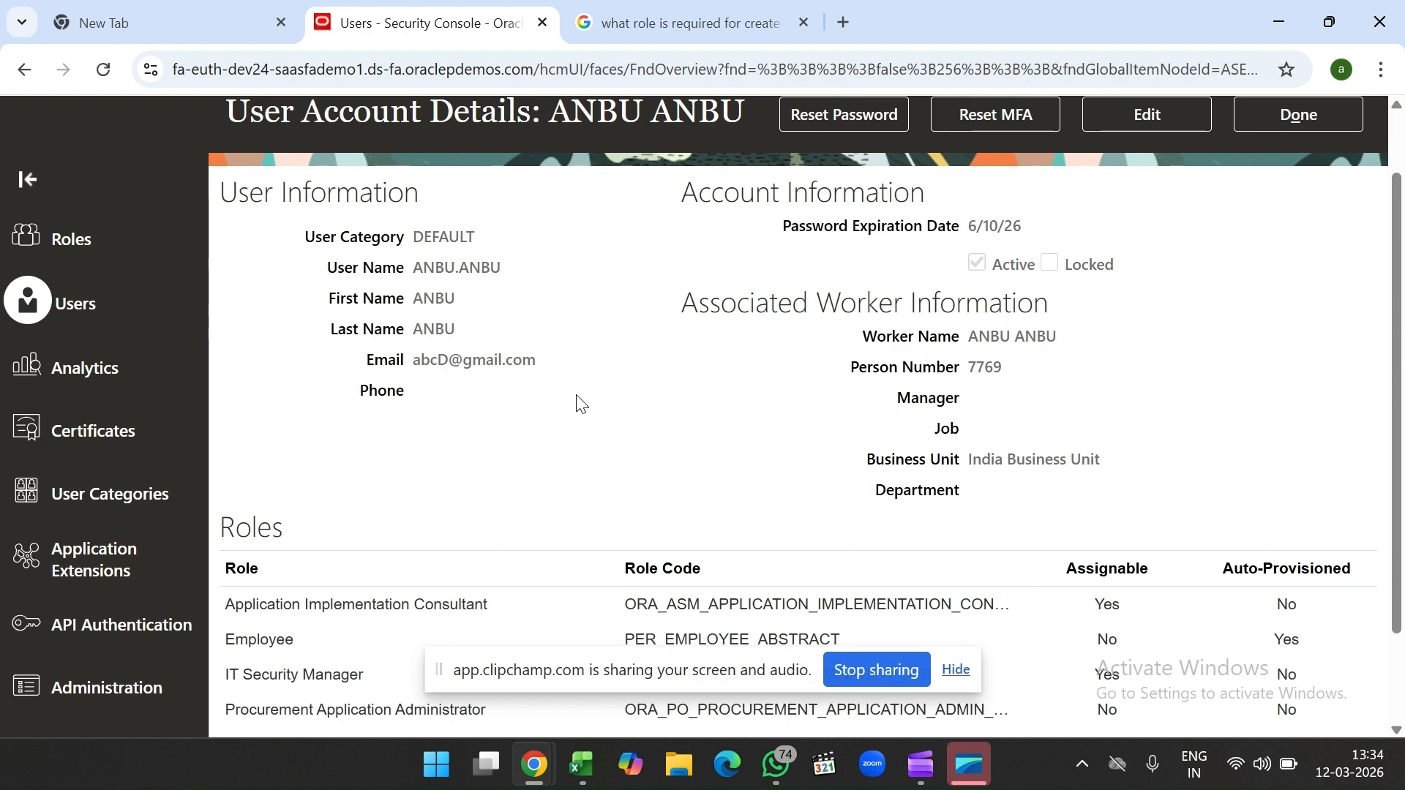
{"action": "scroll", "coordinate": [723, 344], "scroll_direction": "up", "scroll_amount": 1}
{"action": "scroll", "coordinate": [421, 604], "scroll_direction": "down", "scroll_amount": 2}
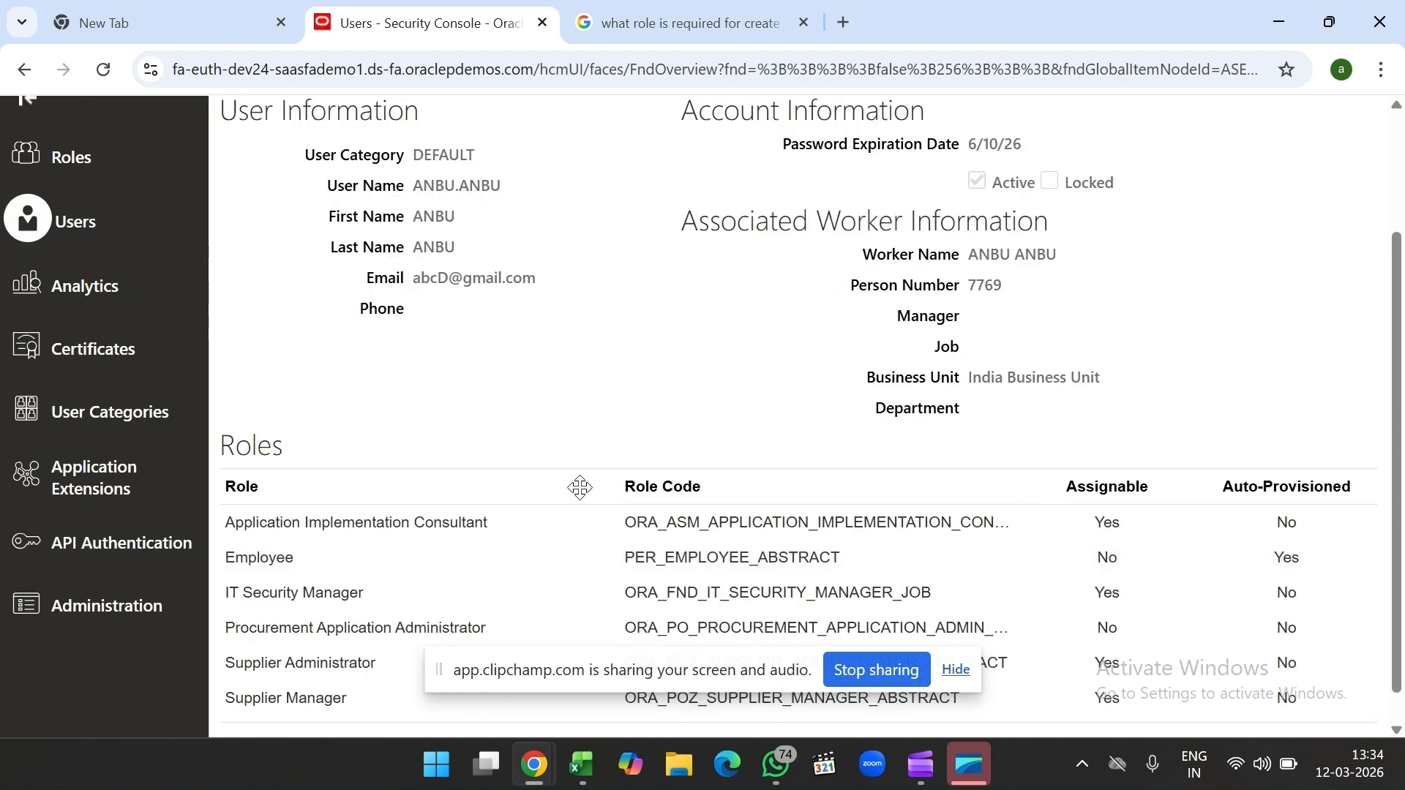
{"action": "scroll", "coordinate": [578, 486], "scroll_direction": "up", "scroll_amount": 2}
{"action": "scroll", "coordinate": [420, 520], "scroll_direction": "down", "scroll_amount": 2}
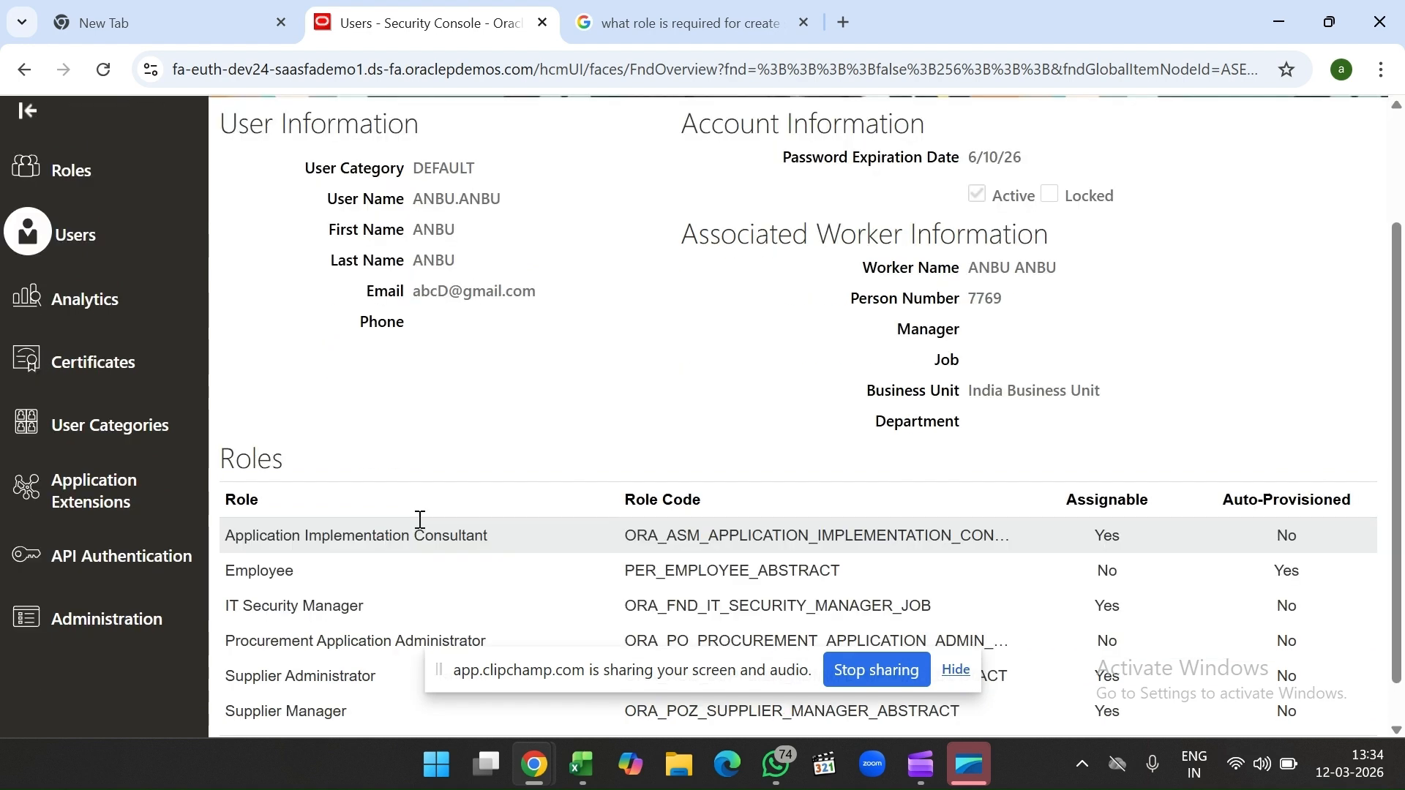
{"action": "scroll", "coordinate": [628, 497], "scroll_direction": "up", "scroll_amount": 2}
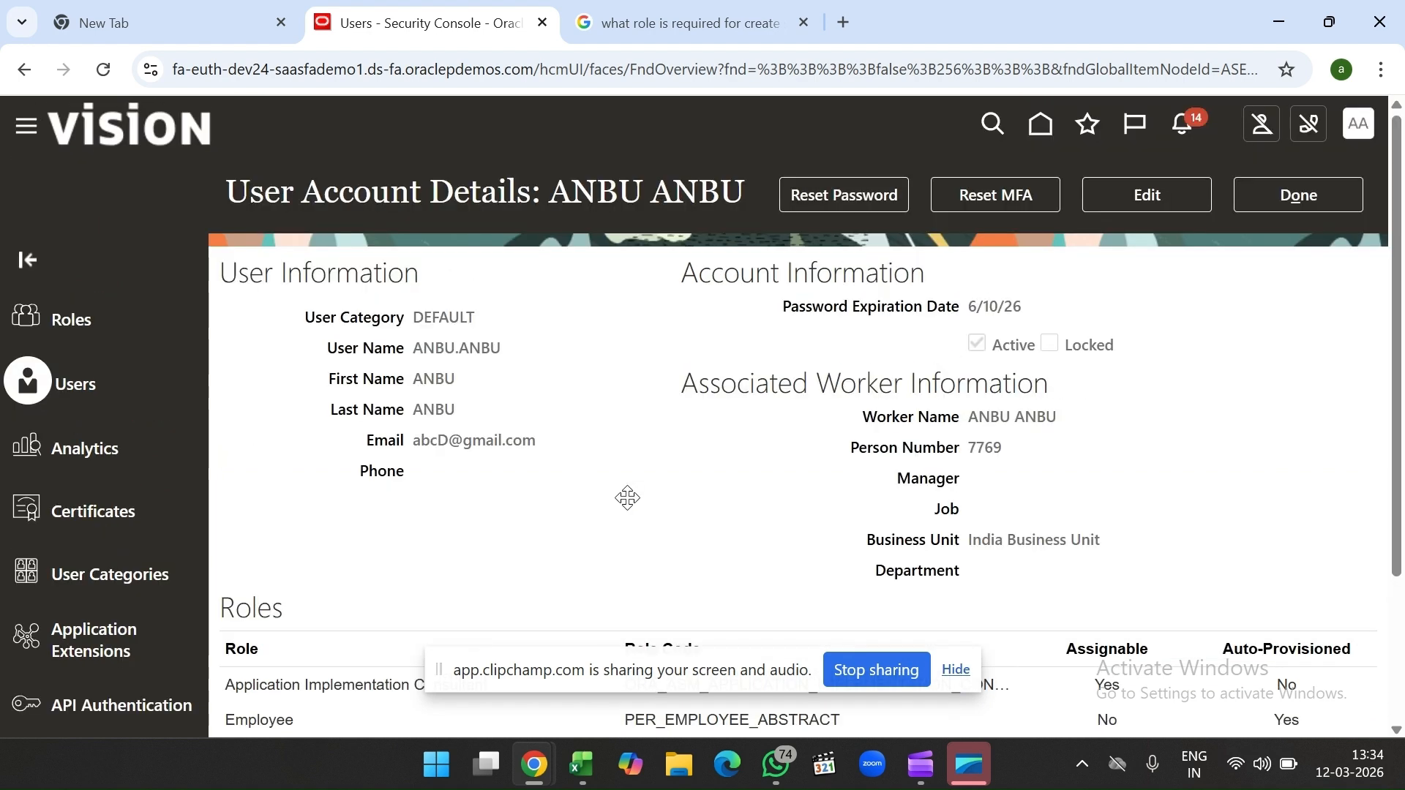
{"action": "left_click", "coordinate": [1275, 210]}
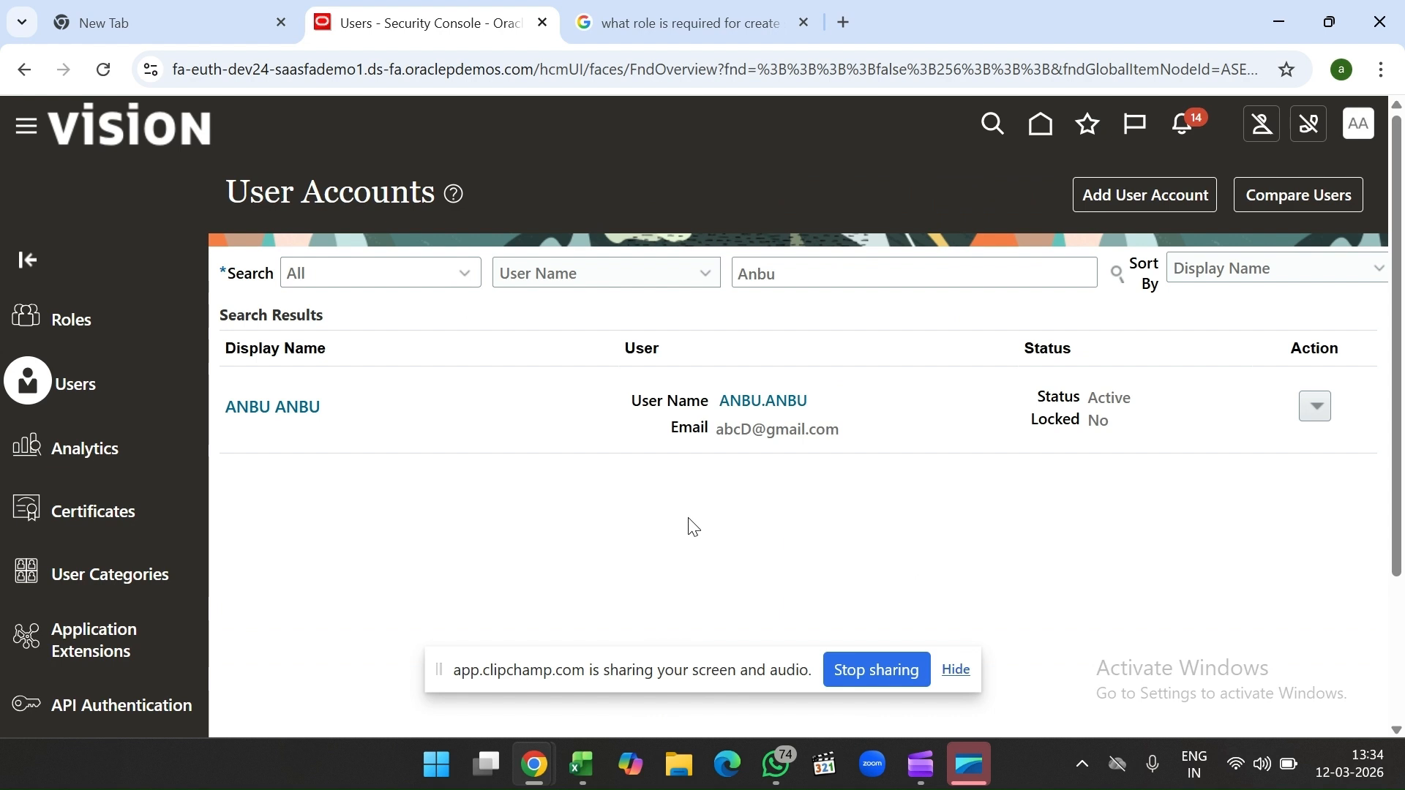
{"action": "left_click", "coordinate": [589, 772]}
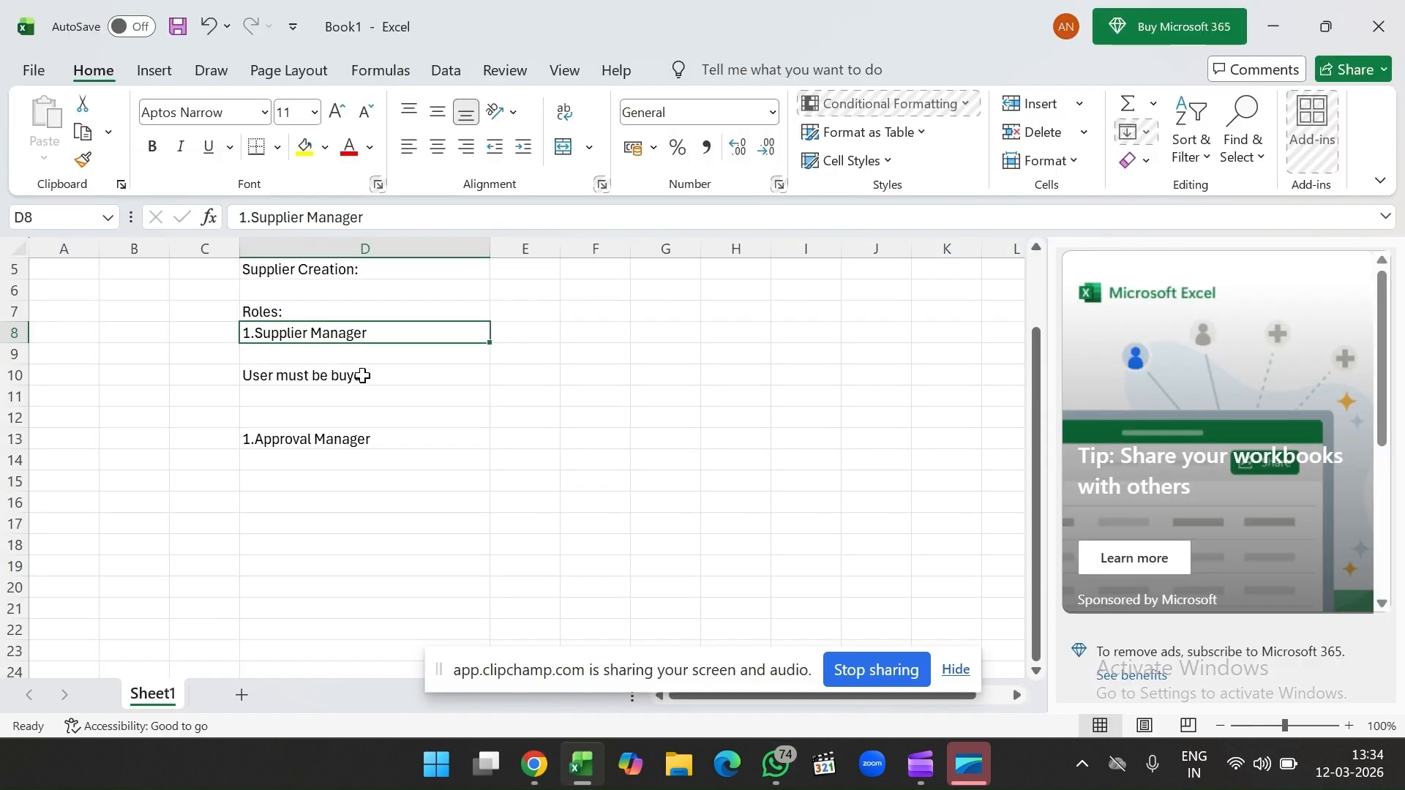
{"action": "left_click", "coordinate": [363, 375]}
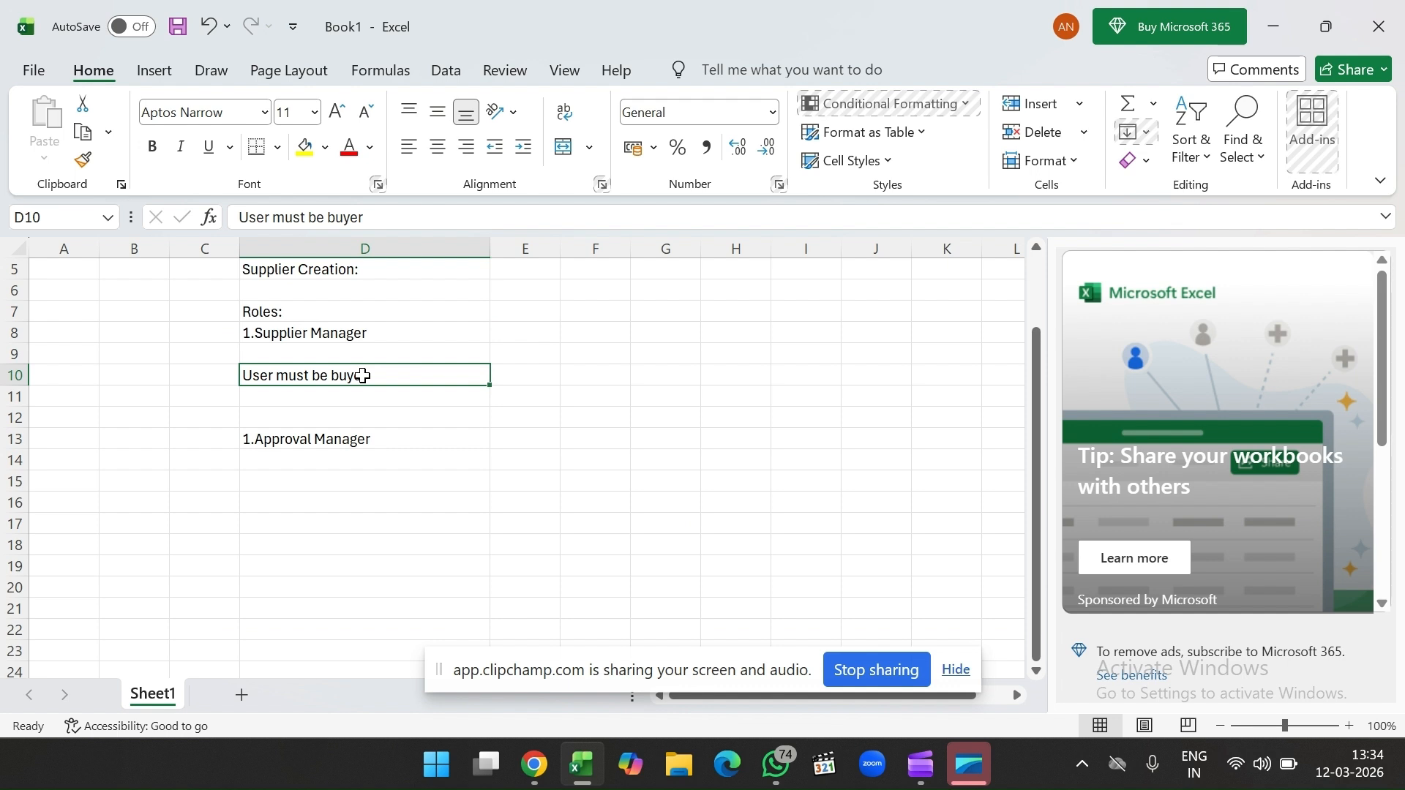
{"action": "mouse_move", "coordinate": [535, 777]}
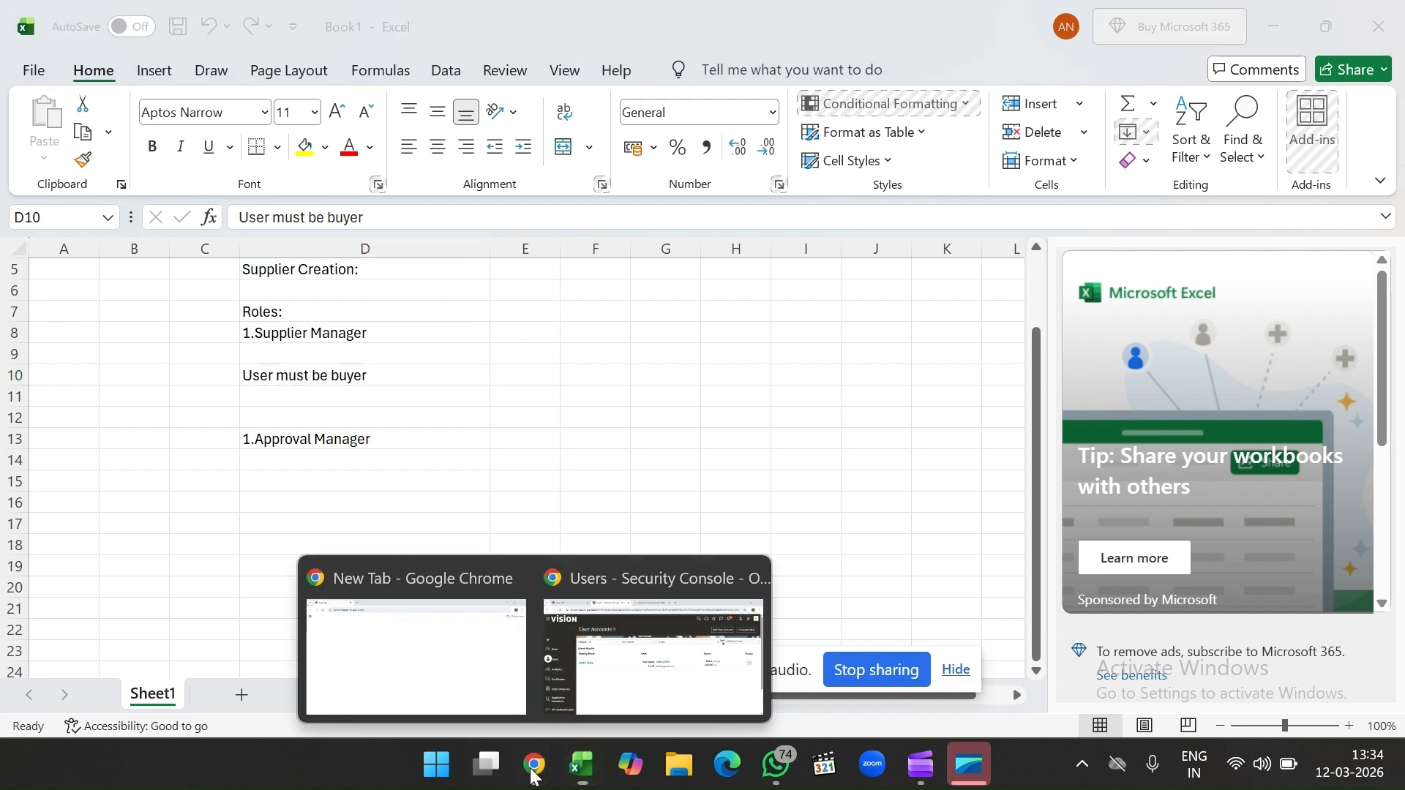
{"action": "left_click", "coordinate": [652, 644]}
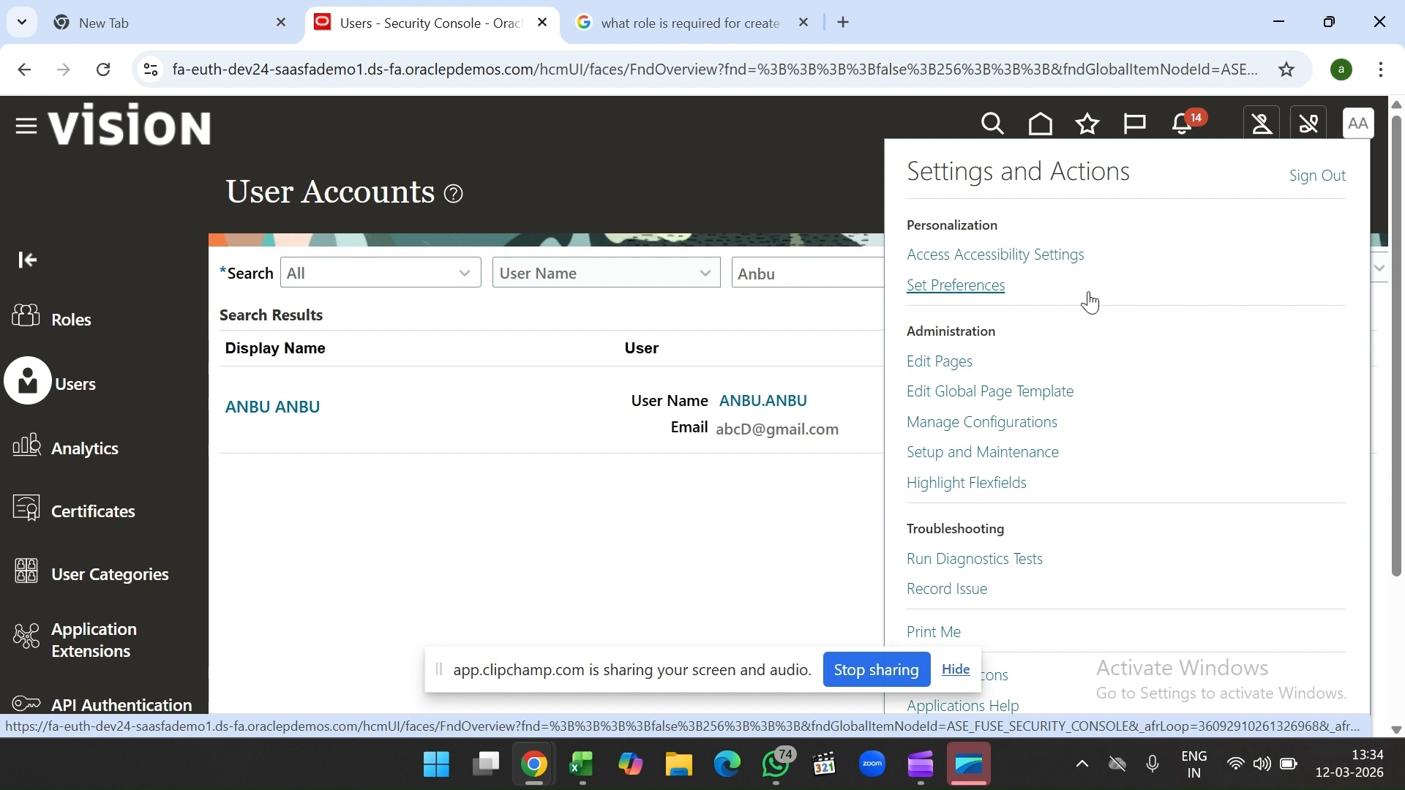
Step: In Setup and Maintenance, search tasks for 'manage user' and open Manage Users
{"action": "left_click", "coordinate": [1010, 454]}
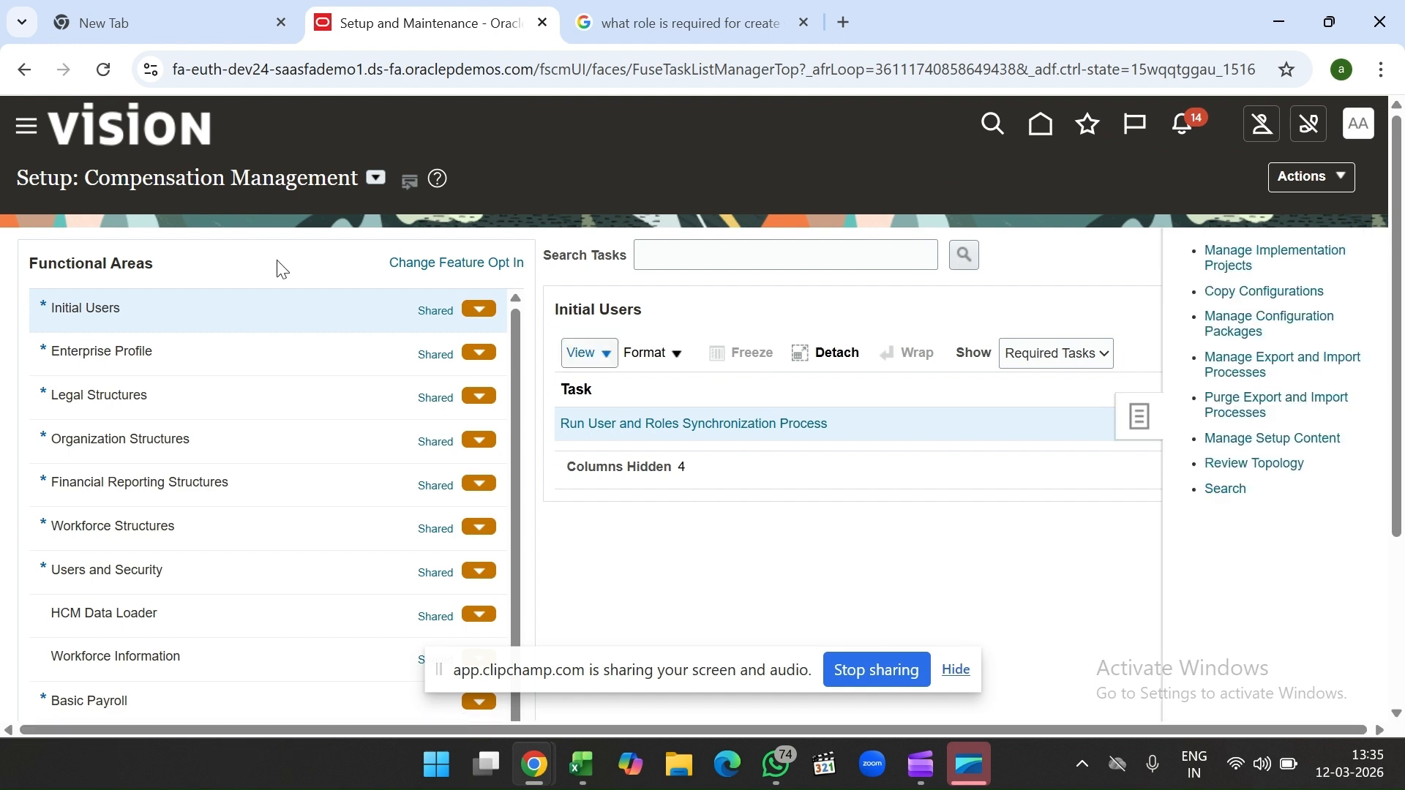
{"action": "left_click", "coordinate": [316, 255]}
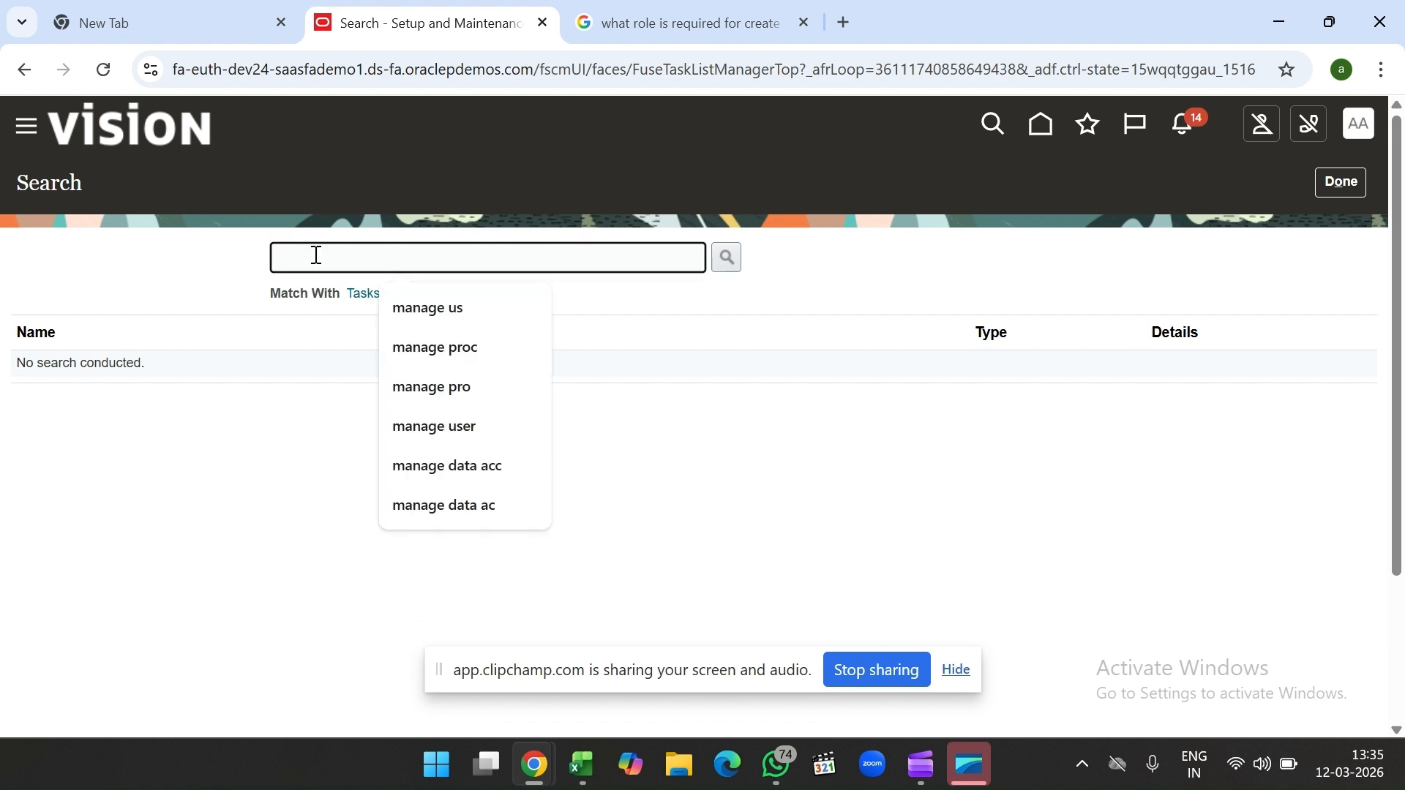
{"action": "type", "text": "manage user"}
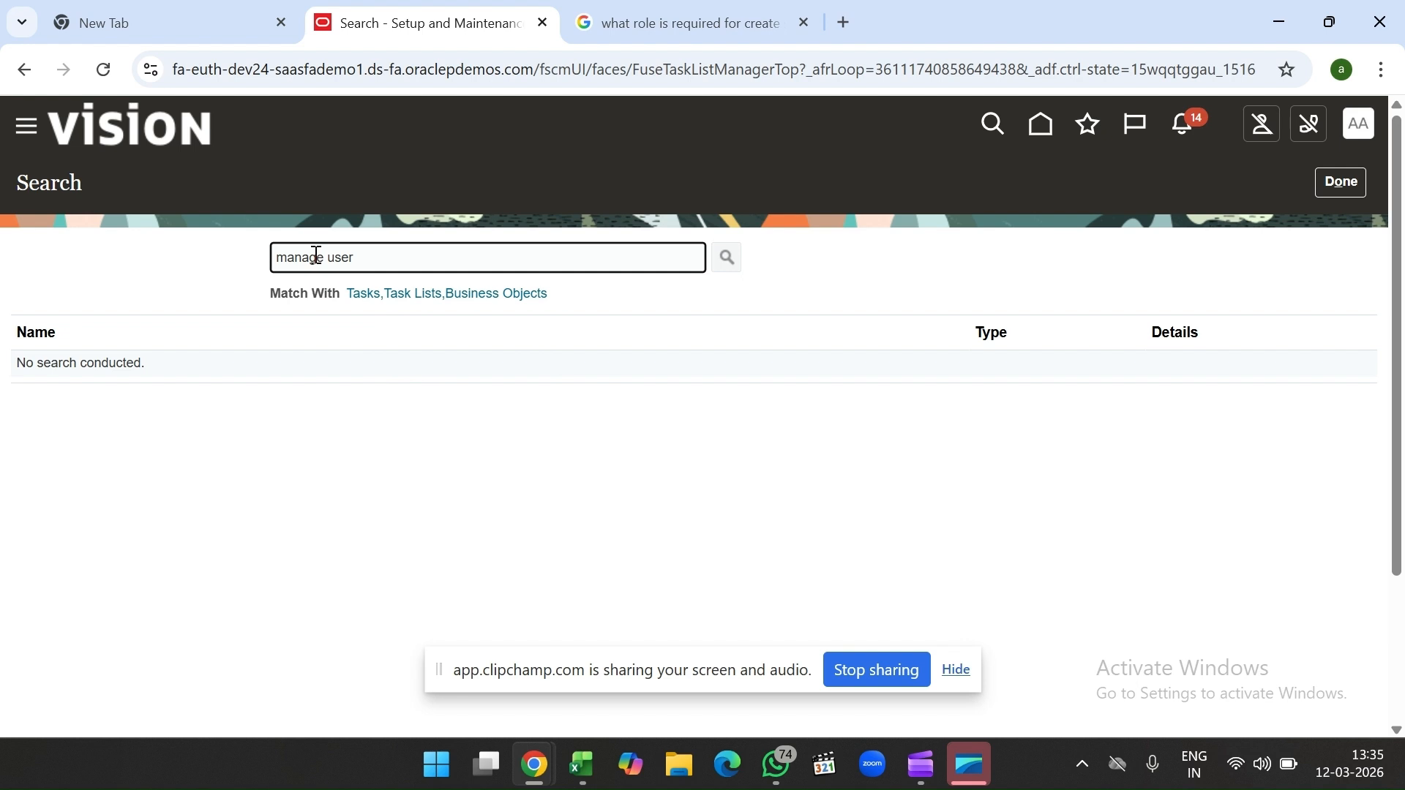
{"action": "key", "text": "Return"}
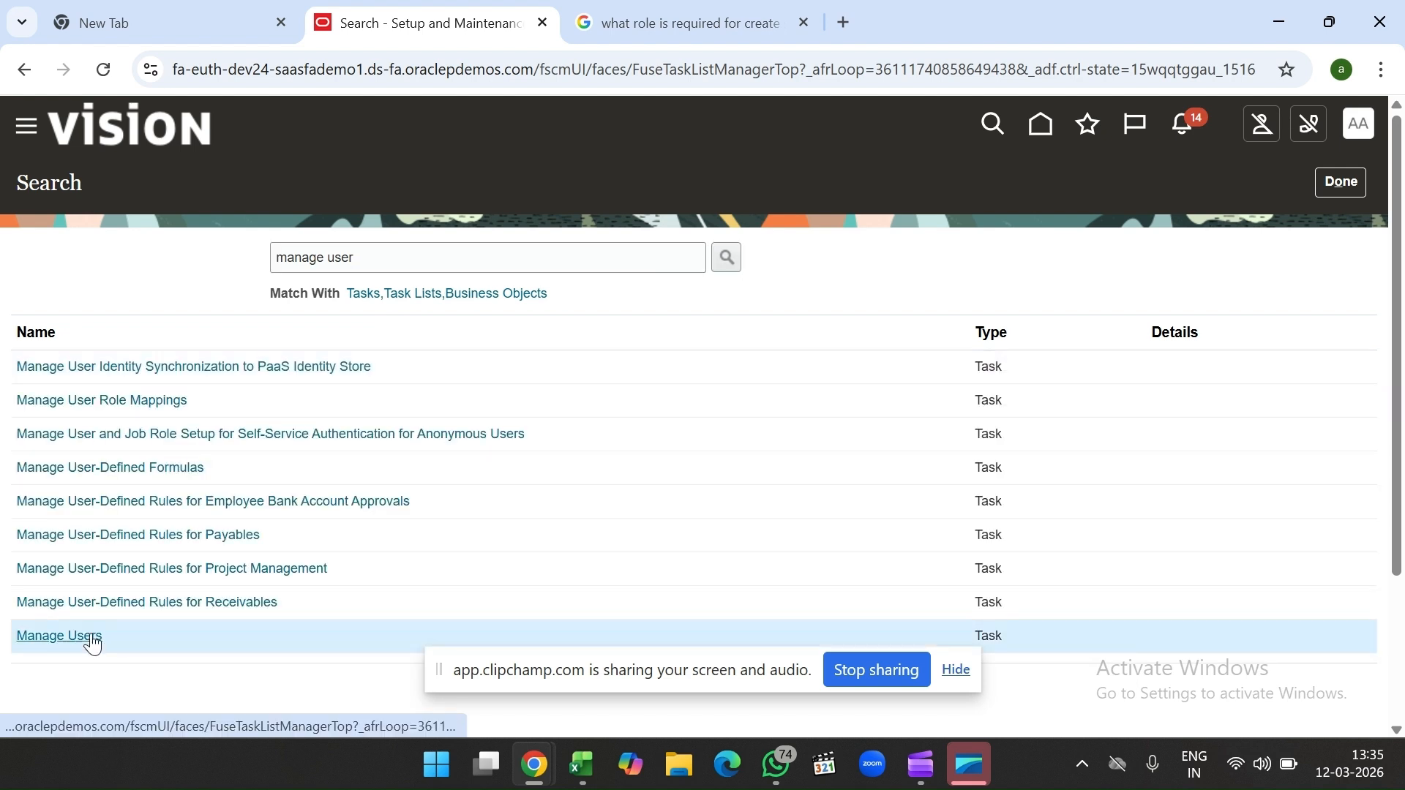
{"action": "left_click", "coordinate": [93, 643]}
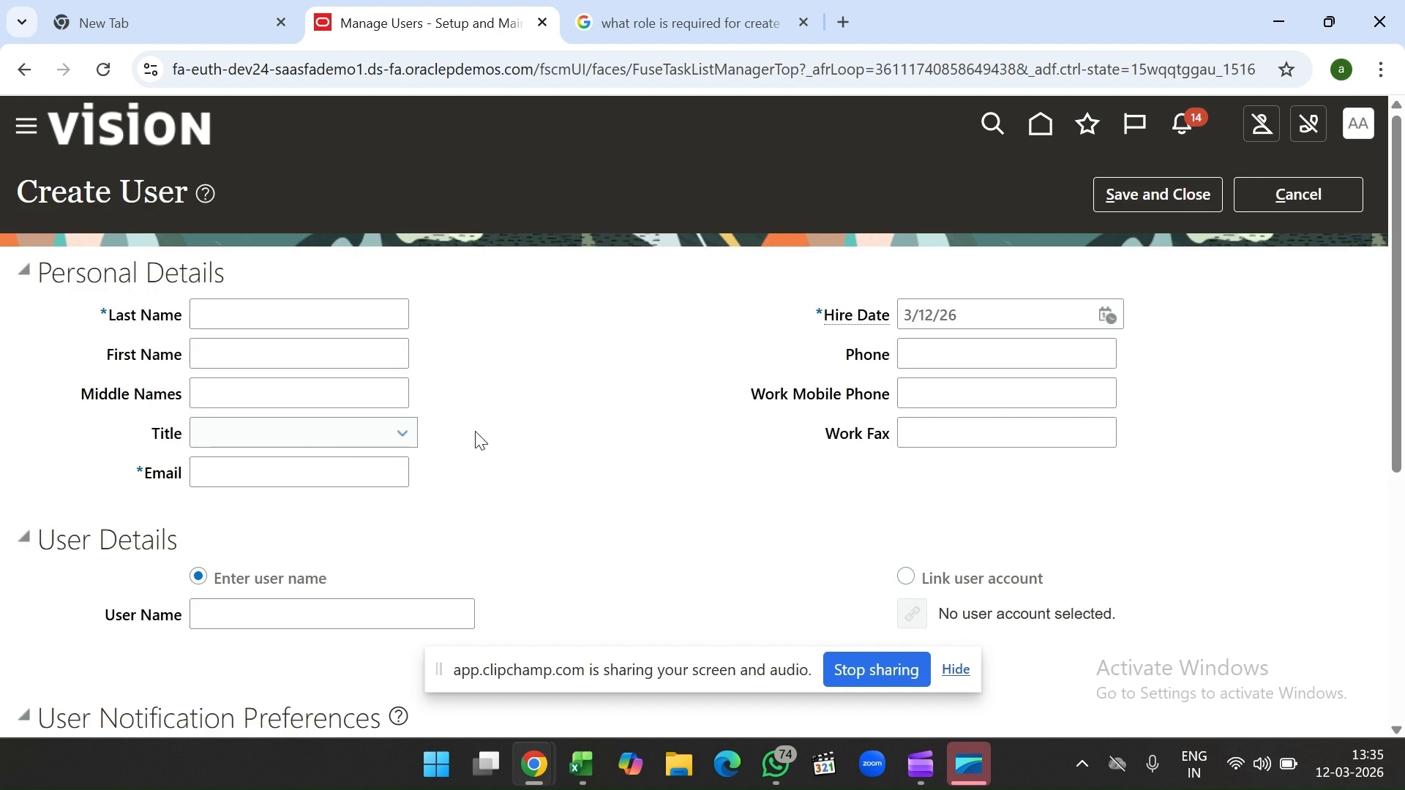
Step: Enter TEST as Last Name and select the Link user account option
{"action": "left_click", "coordinate": [321, 321]}
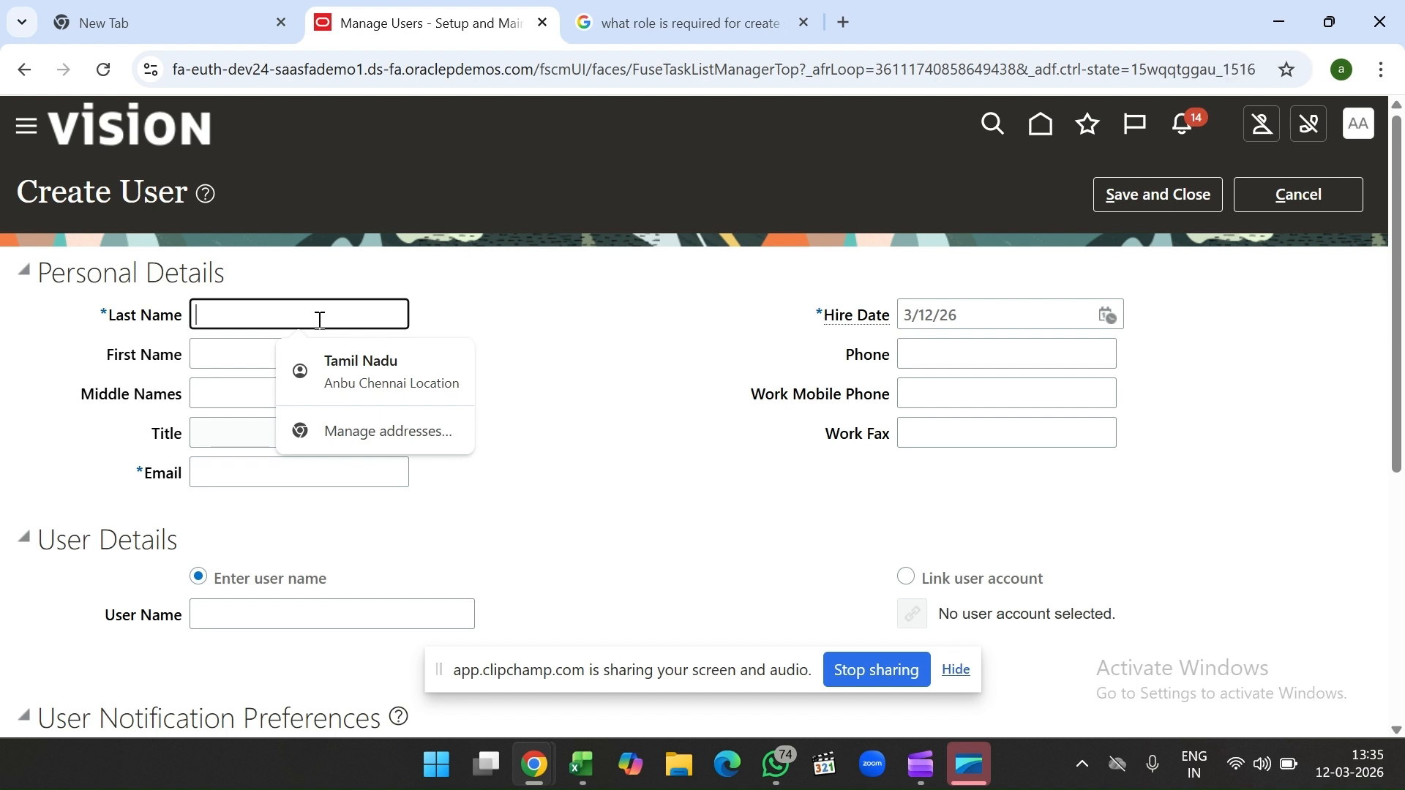
{"action": "type", "text": "TEST"}
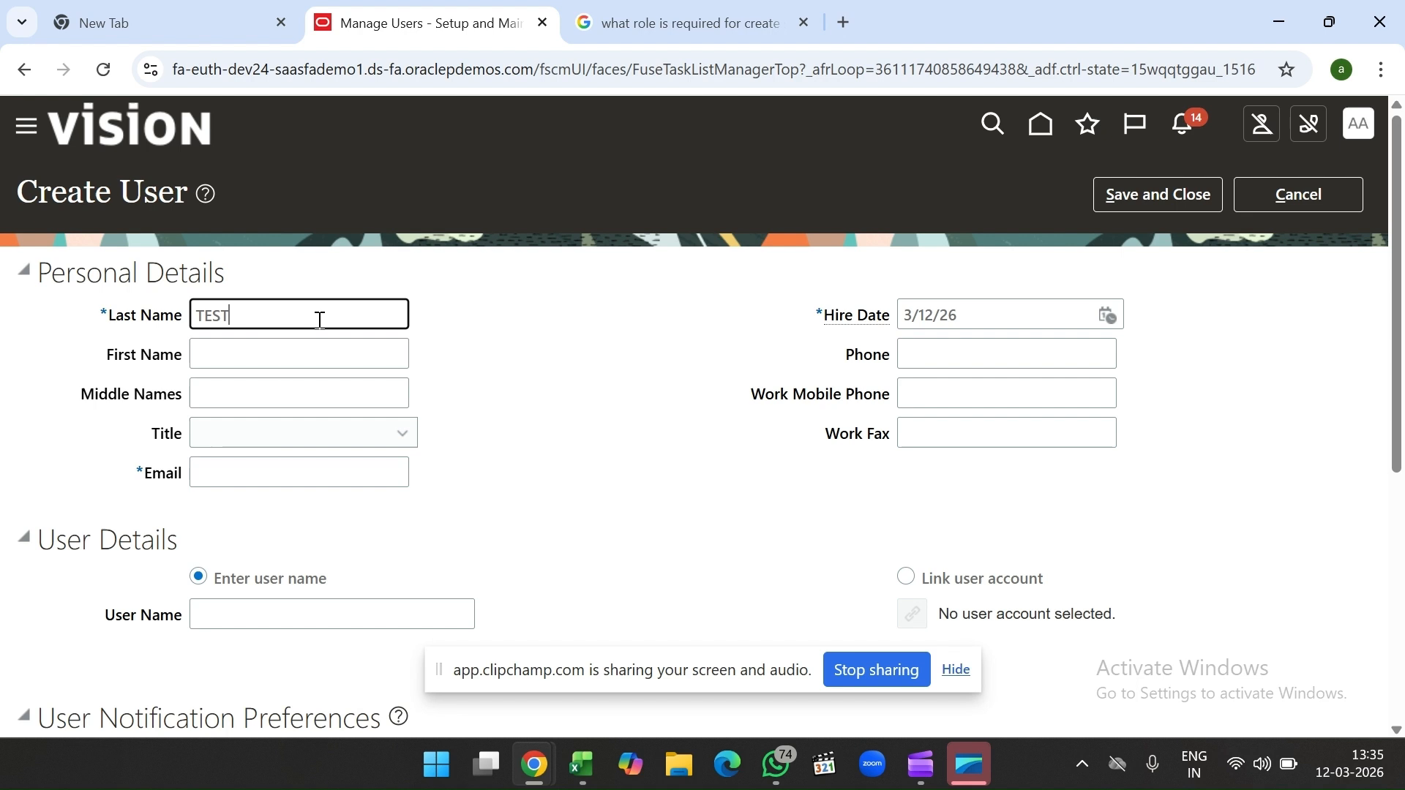
{"action": "scroll", "coordinate": [505, 410], "scroll_direction": "down", "scroll_amount": 3}
{"action": "left_click", "coordinate": [419, 377]}
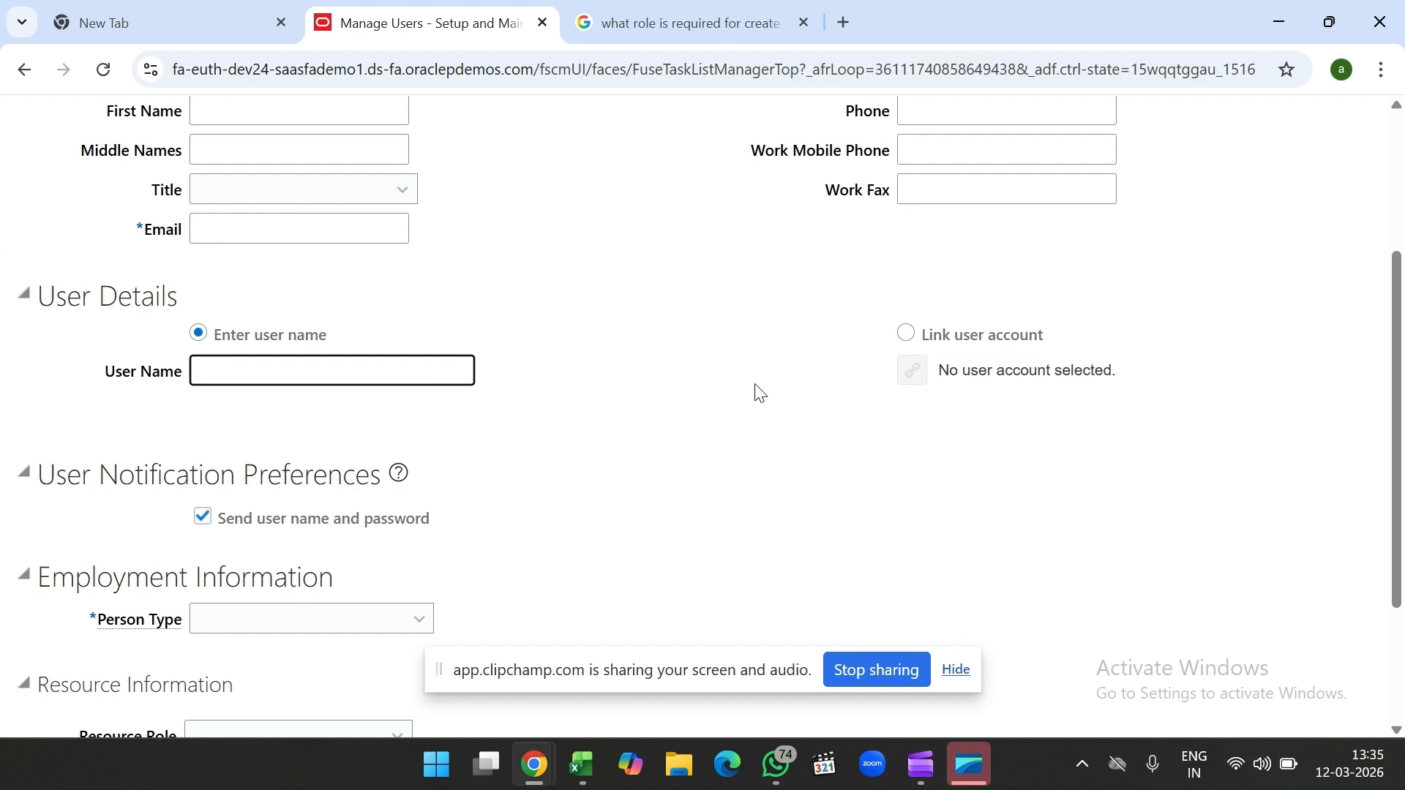
{"action": "left_click", "coordinate": [906, 333]}
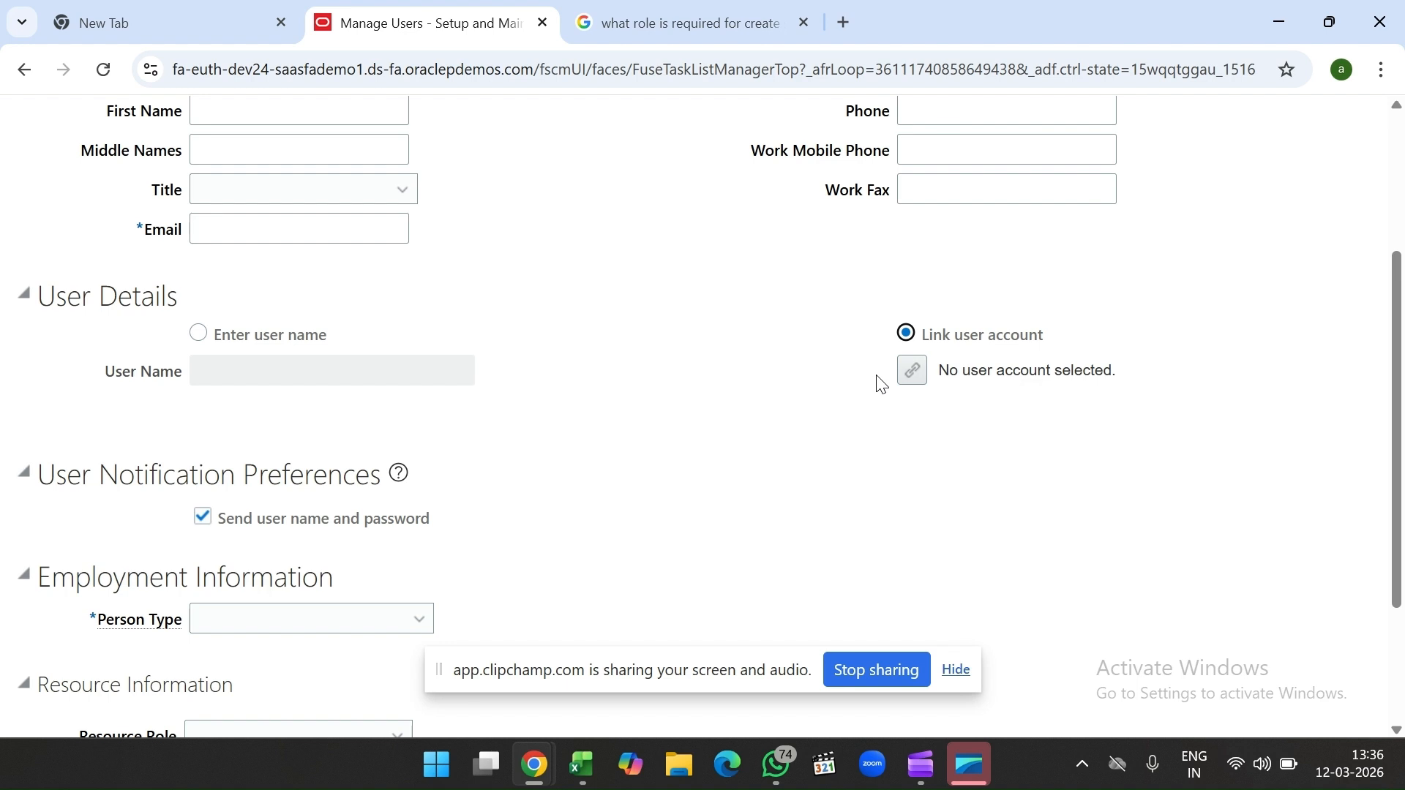
Step: Search for an account to link, trying several login search strings
{"action": "left_click", "coordinate": [907, 372]}
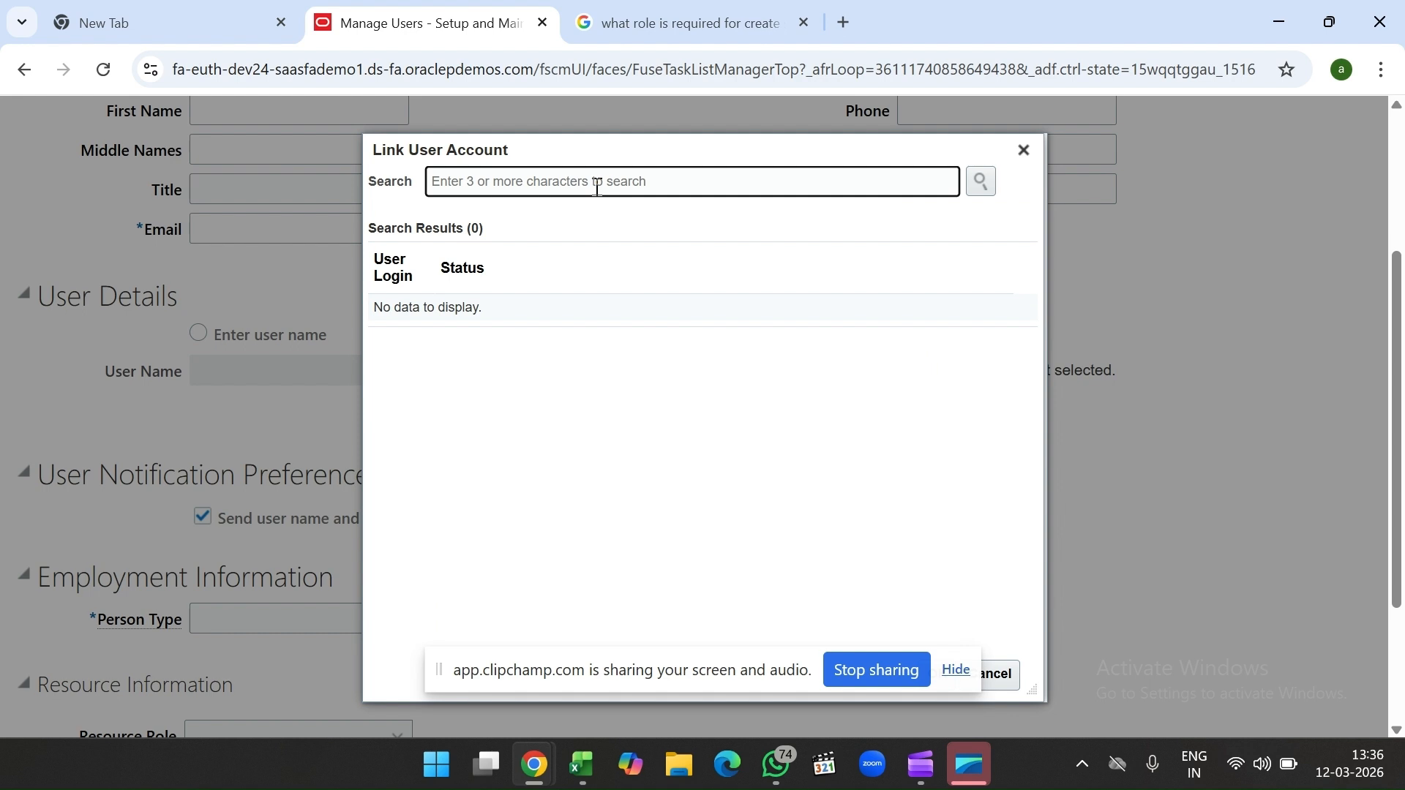
{"action": "type", "text": "ANB"}
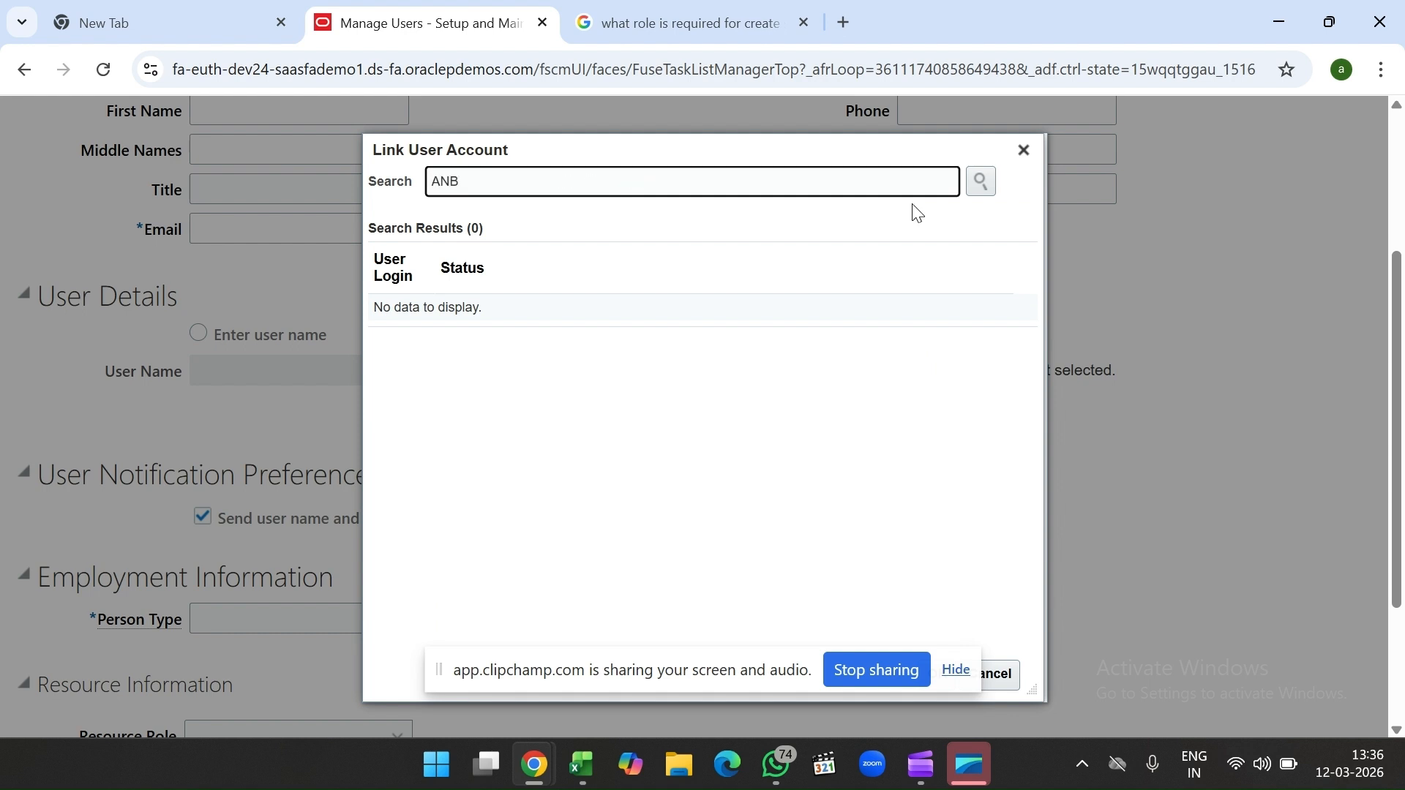
{"action": "left_click", "coordinate": [992, 182]}
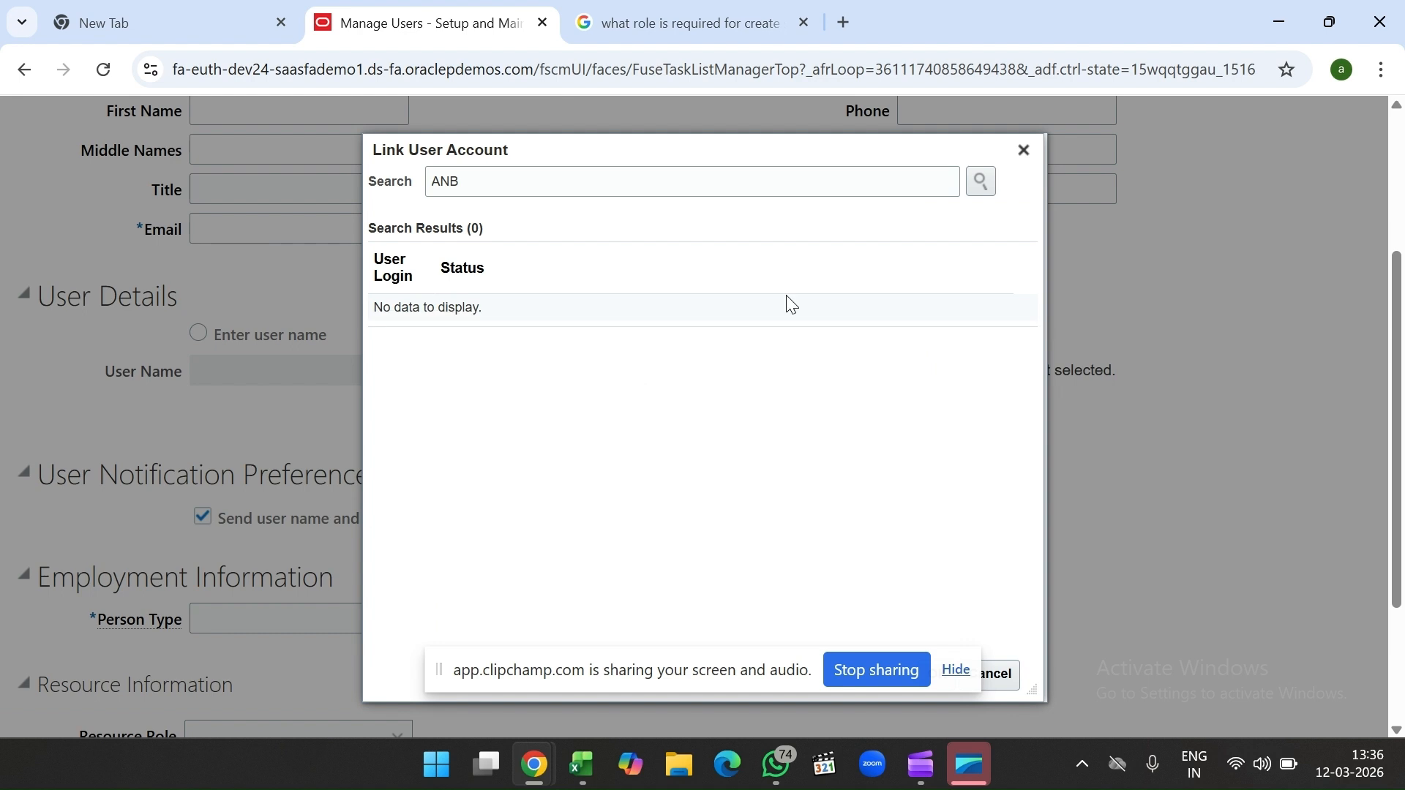
{"action": "left_click", "coordinate": [731, 189]}
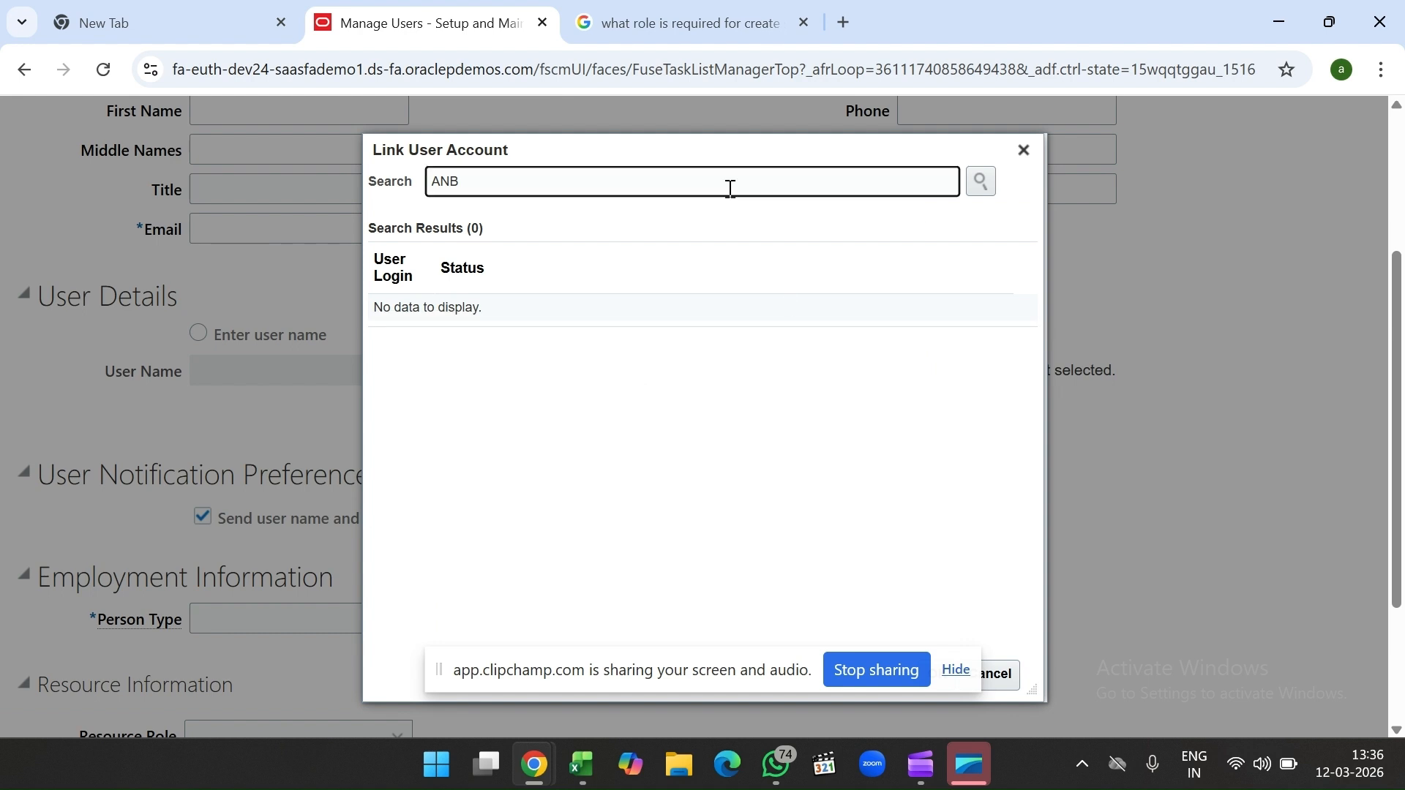
{"action": "key", "text": "BackSpace"}
{"action": "left_click", "coordinate": [979, 183]}
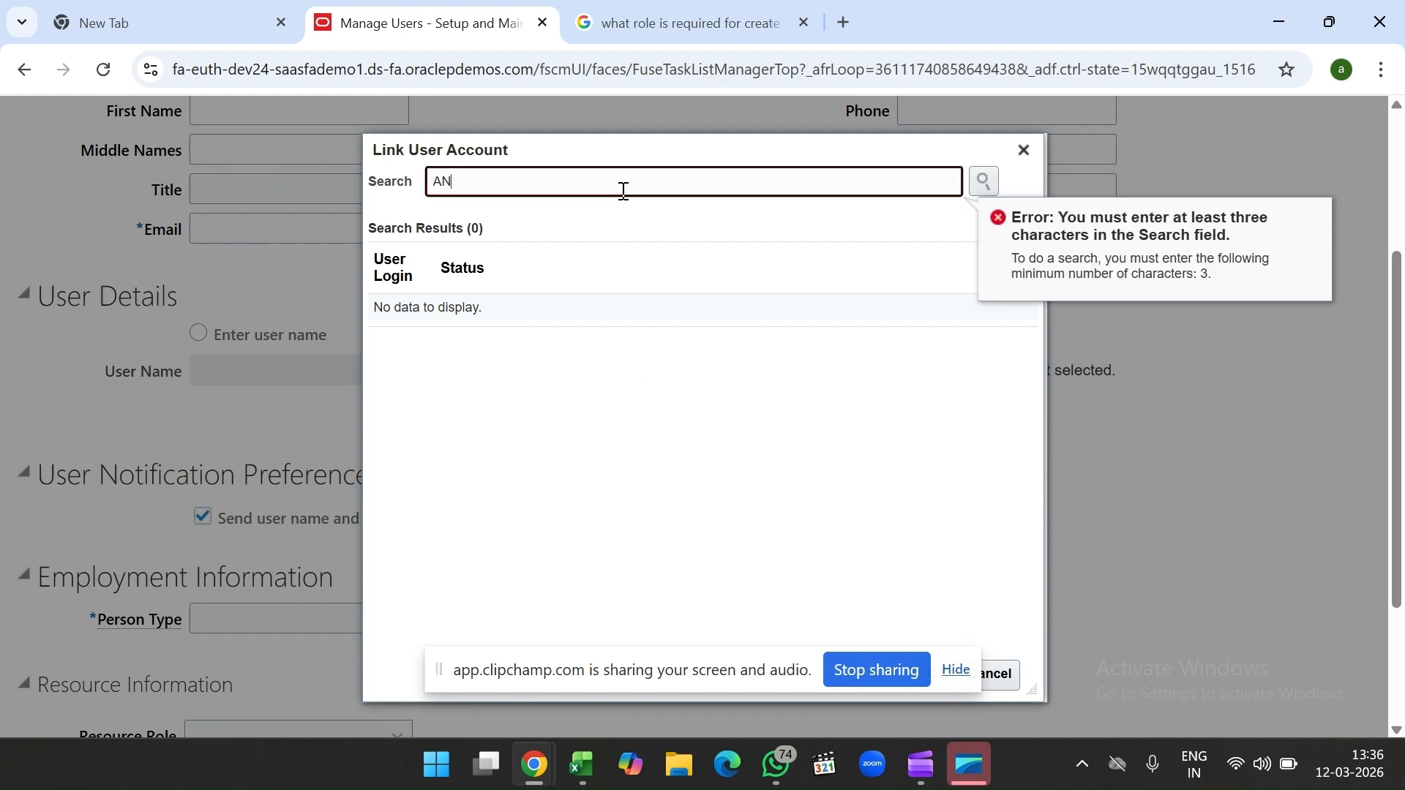
{"action": "type", "text": "B"}
{"action": "left_click", "coordinate": [989, 180]}
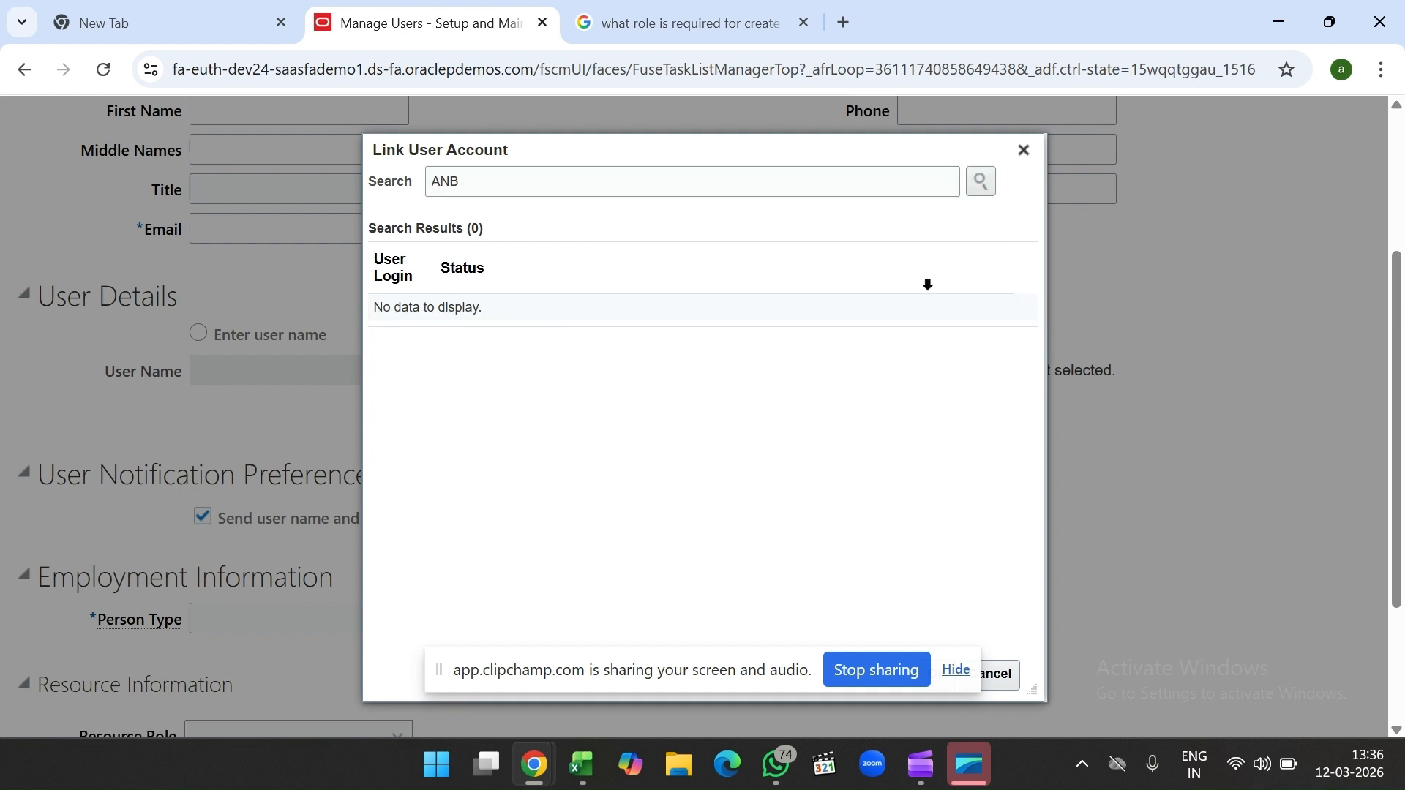
{"action": "left_click", "coordinate": [776, 176]}
{"action": "key", "text": "BackSpace"}
{"action": "key", "text": "BackSpace"}
{"action": "key", "text": "BackSpace"}
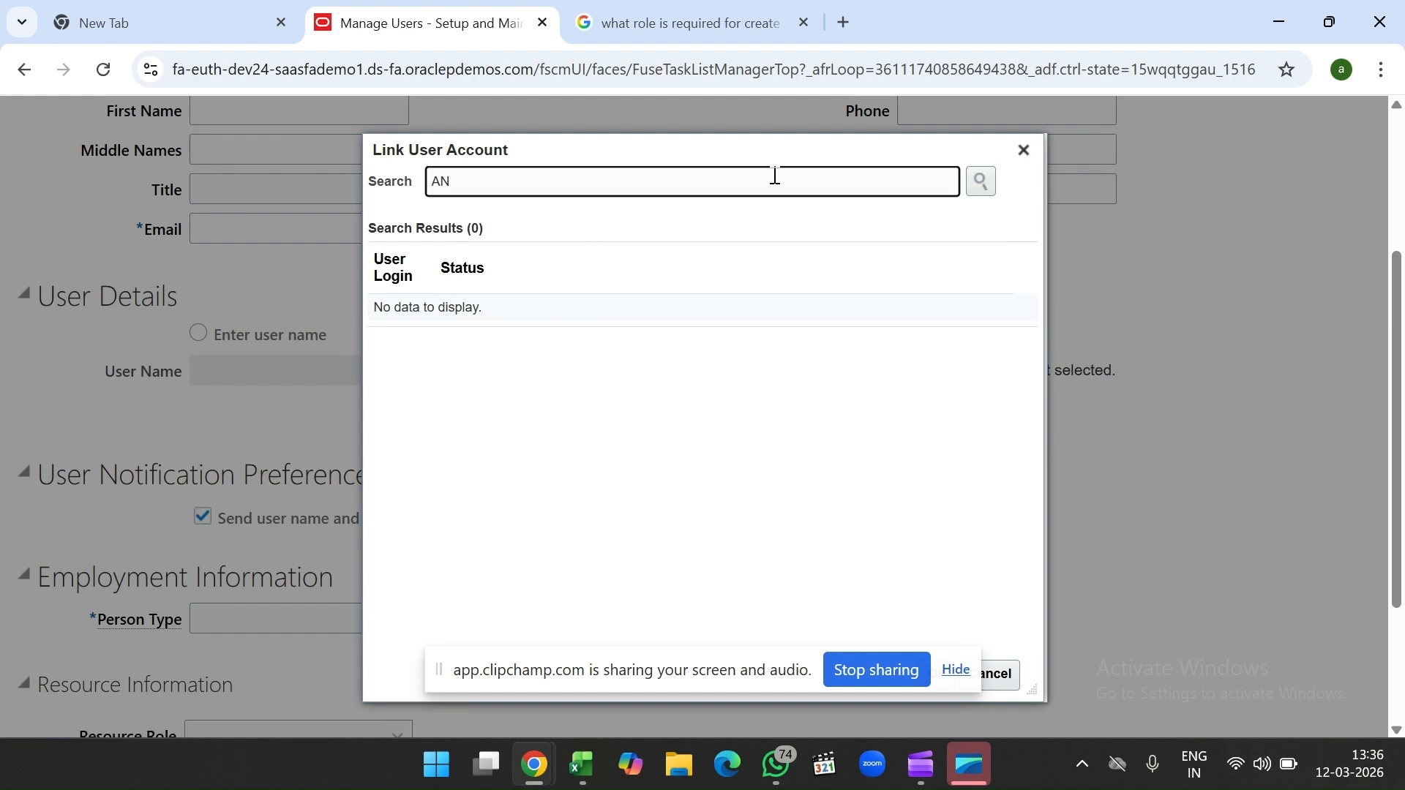
{"action": "left_click", "coordinate": [981, 182]}
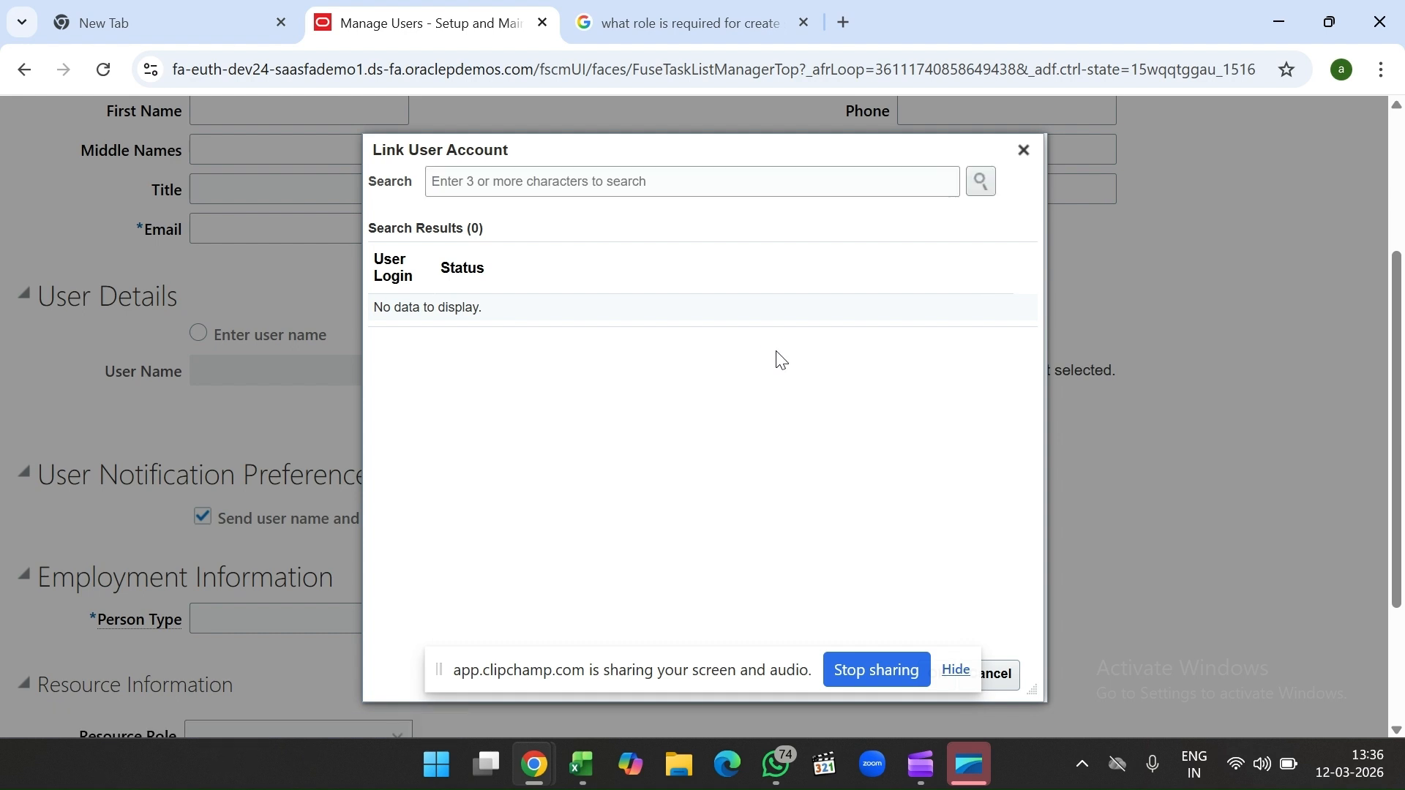
{"action": "left_click", "coordinate": [981, 182]}
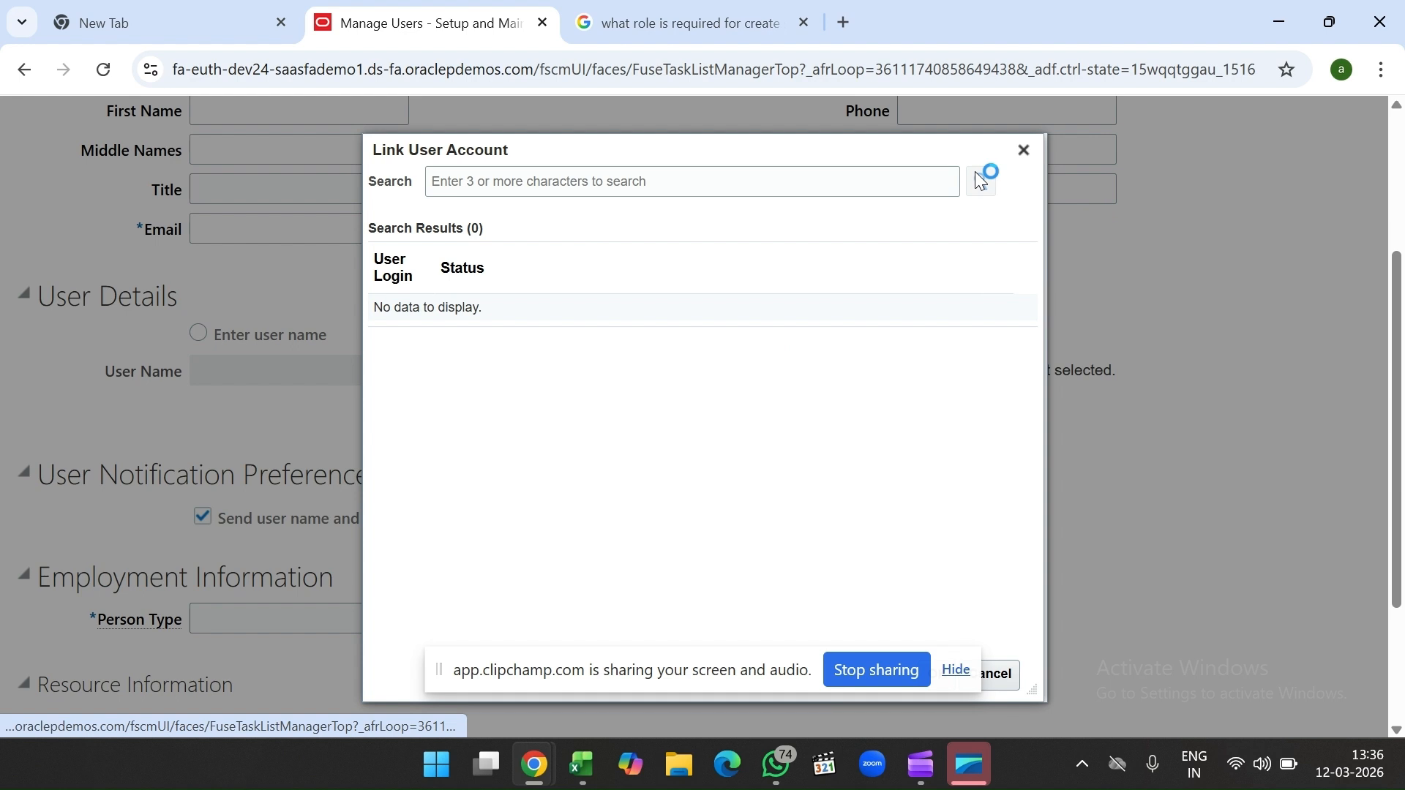
Step: Search logins for 'TES', widen the User Login column, and link the chosen account
{"action": "left_click", "coordinate": [713, 192]}
{"action": "type", "text": "TES"}
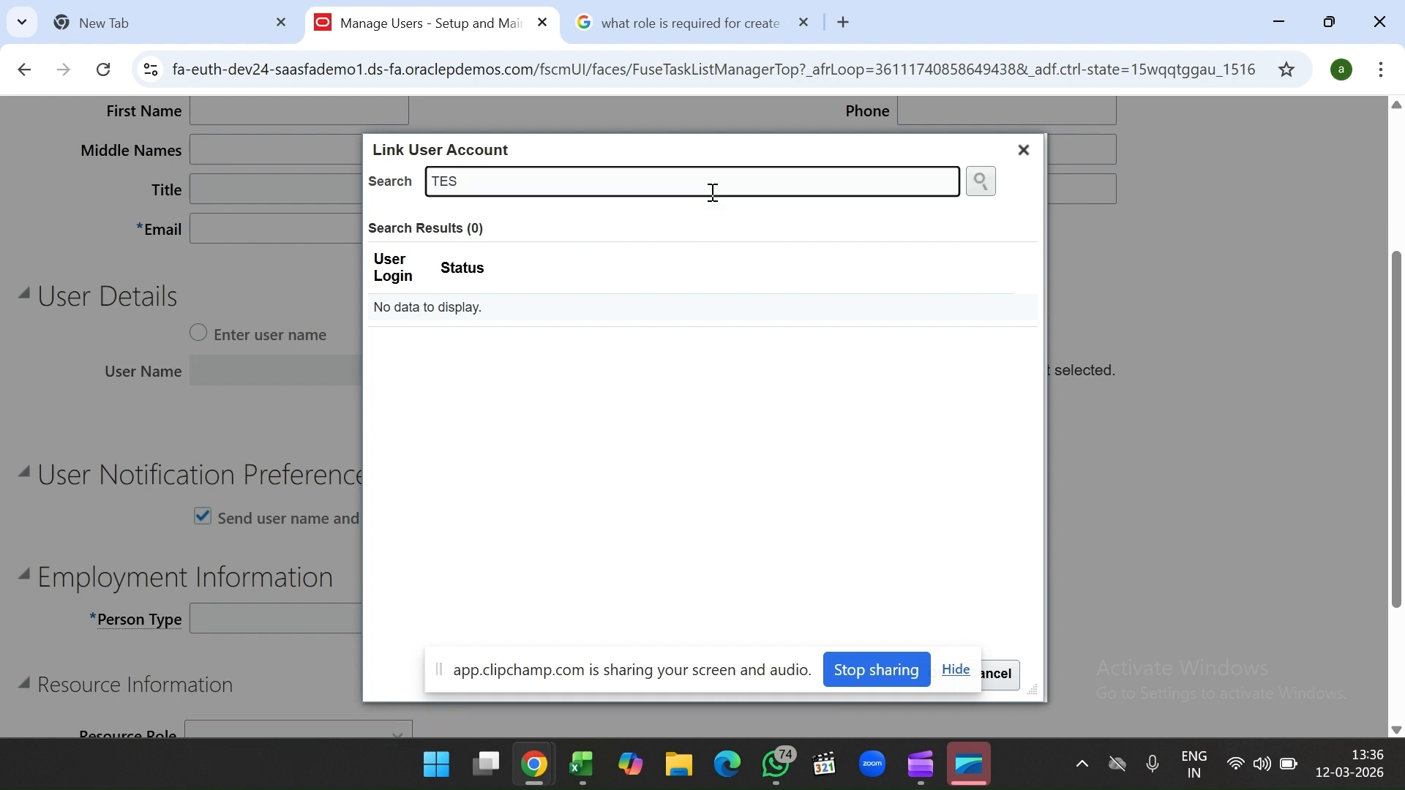
{"action": "left_click", "coordinate": [981, 183]}
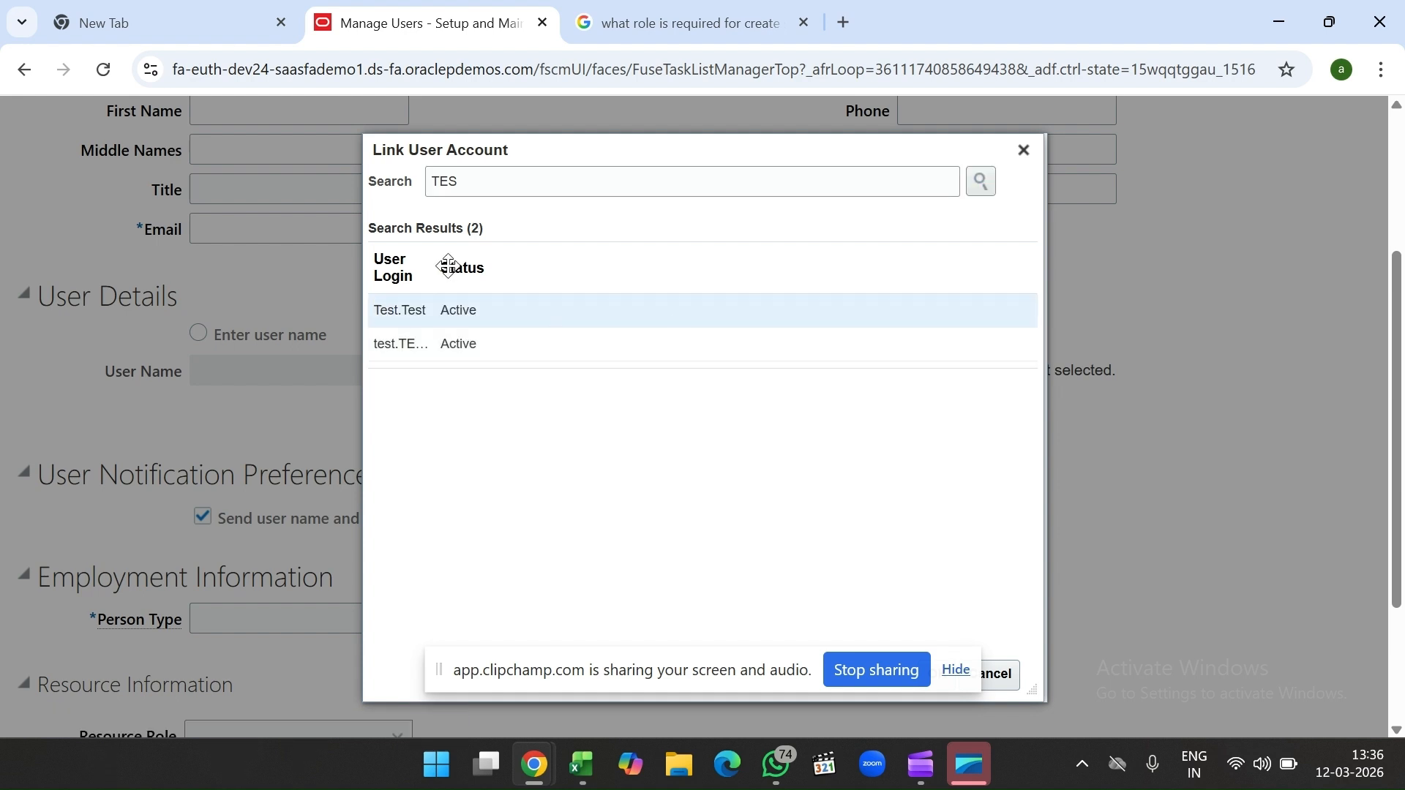
{"action": "left_click_drag", "start_coordinate": [437, 266], "coordinate": [475, 266]}
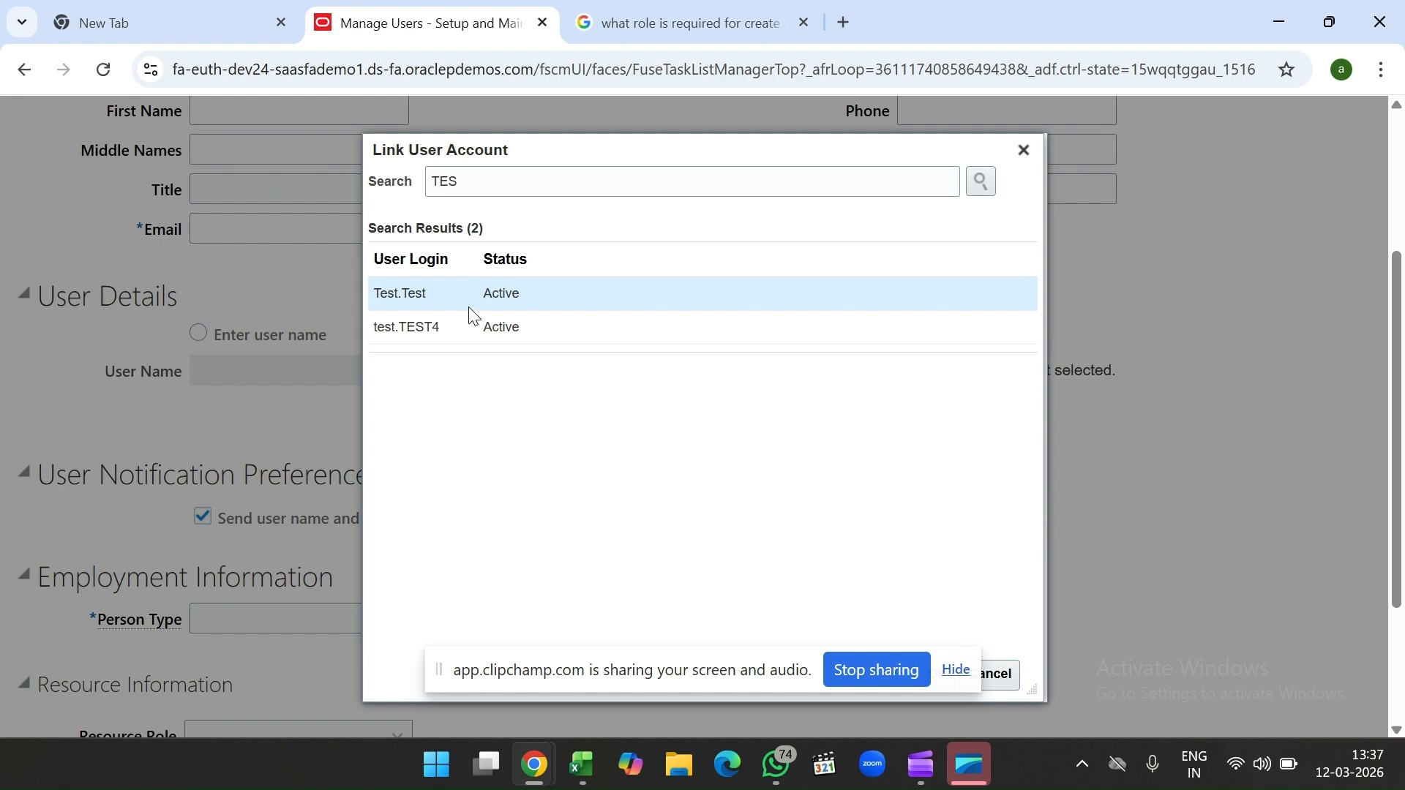
{"action": "scroll", "coordinate": [920, 543], "scroll_direction": "down", "scroll_amount": 2}
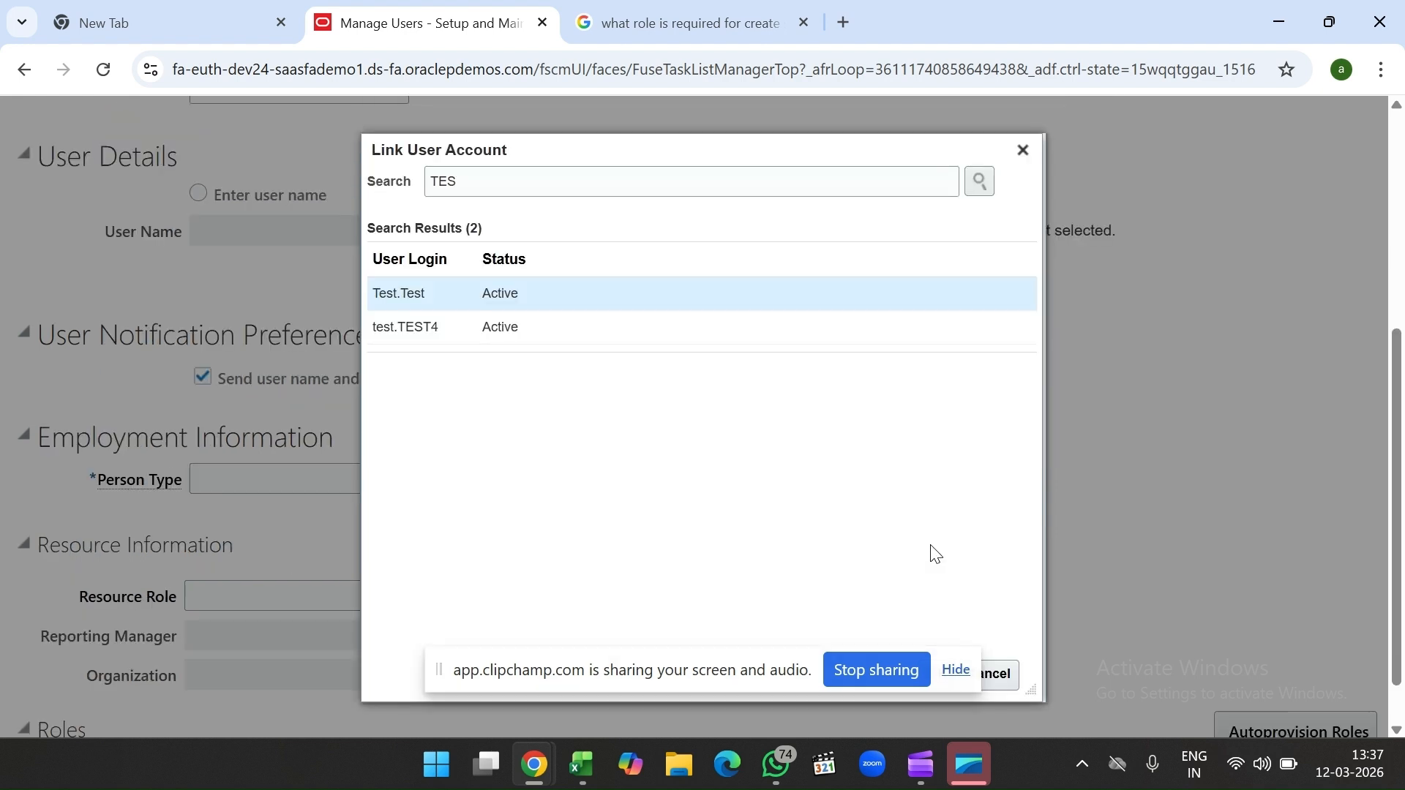
{"action": "left_click", "coordinate": [956, 670]}
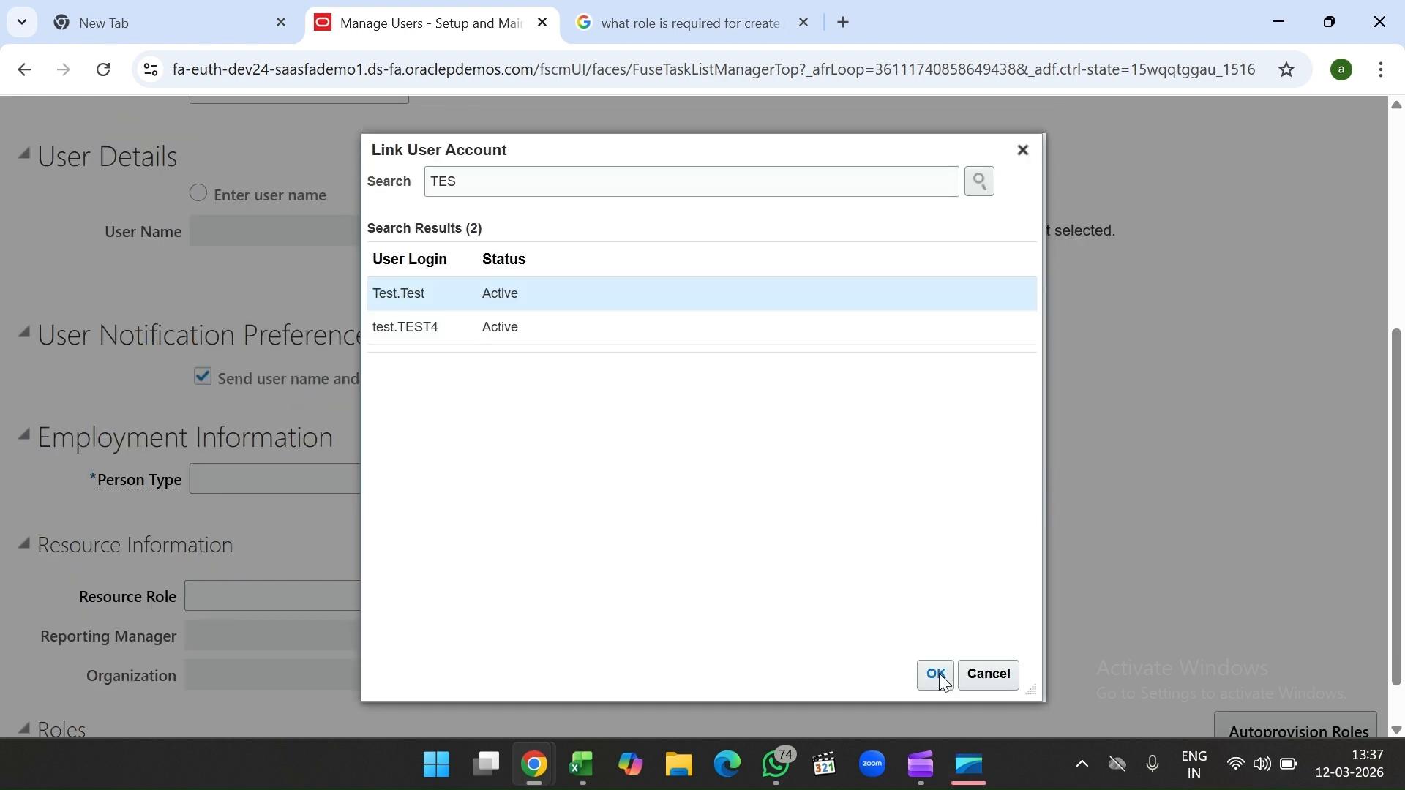
{"action": "left_click", "coordinate": [938, 676]}
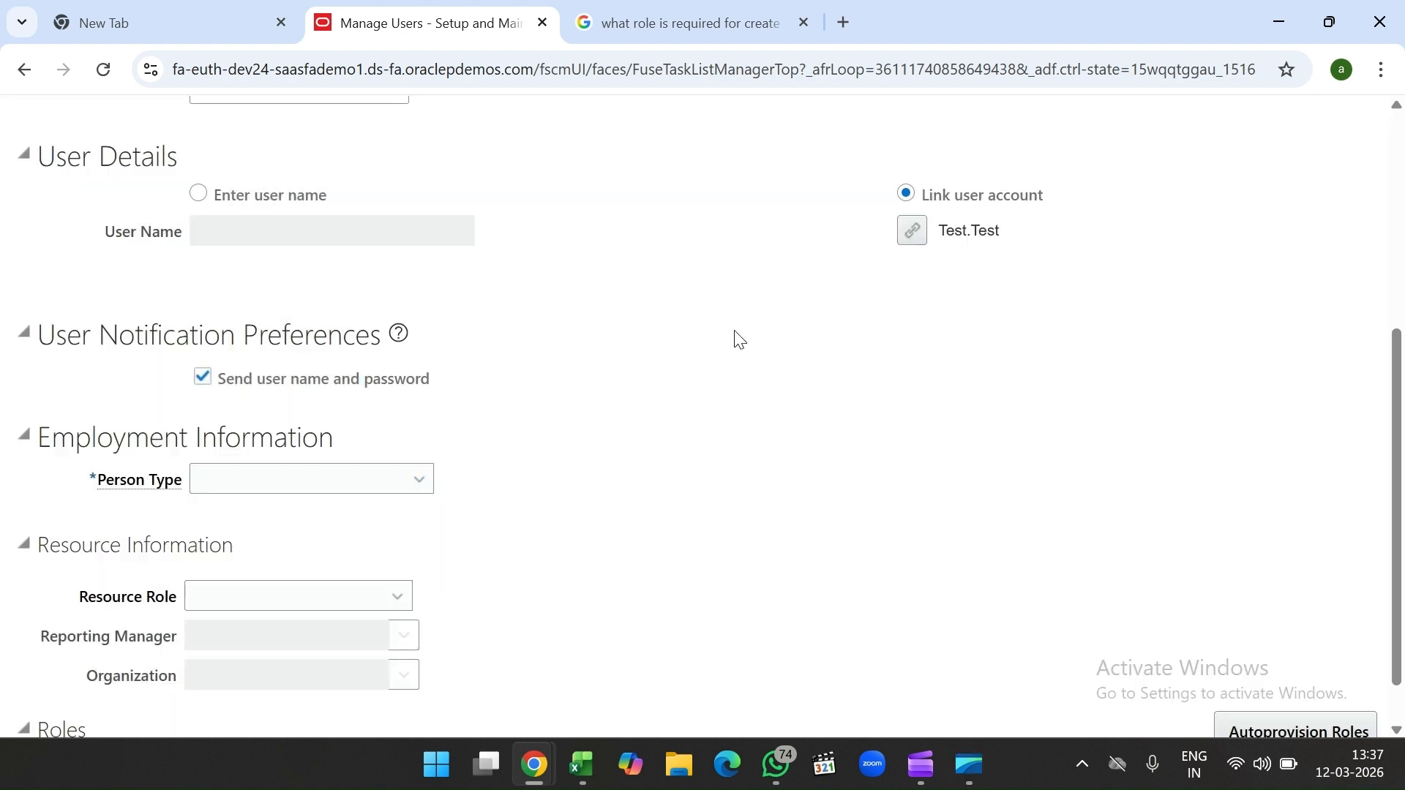
{"action": "scroll", "coordinate": [739, 308], "scroll_direction": "up", "scroll_amount": 2}
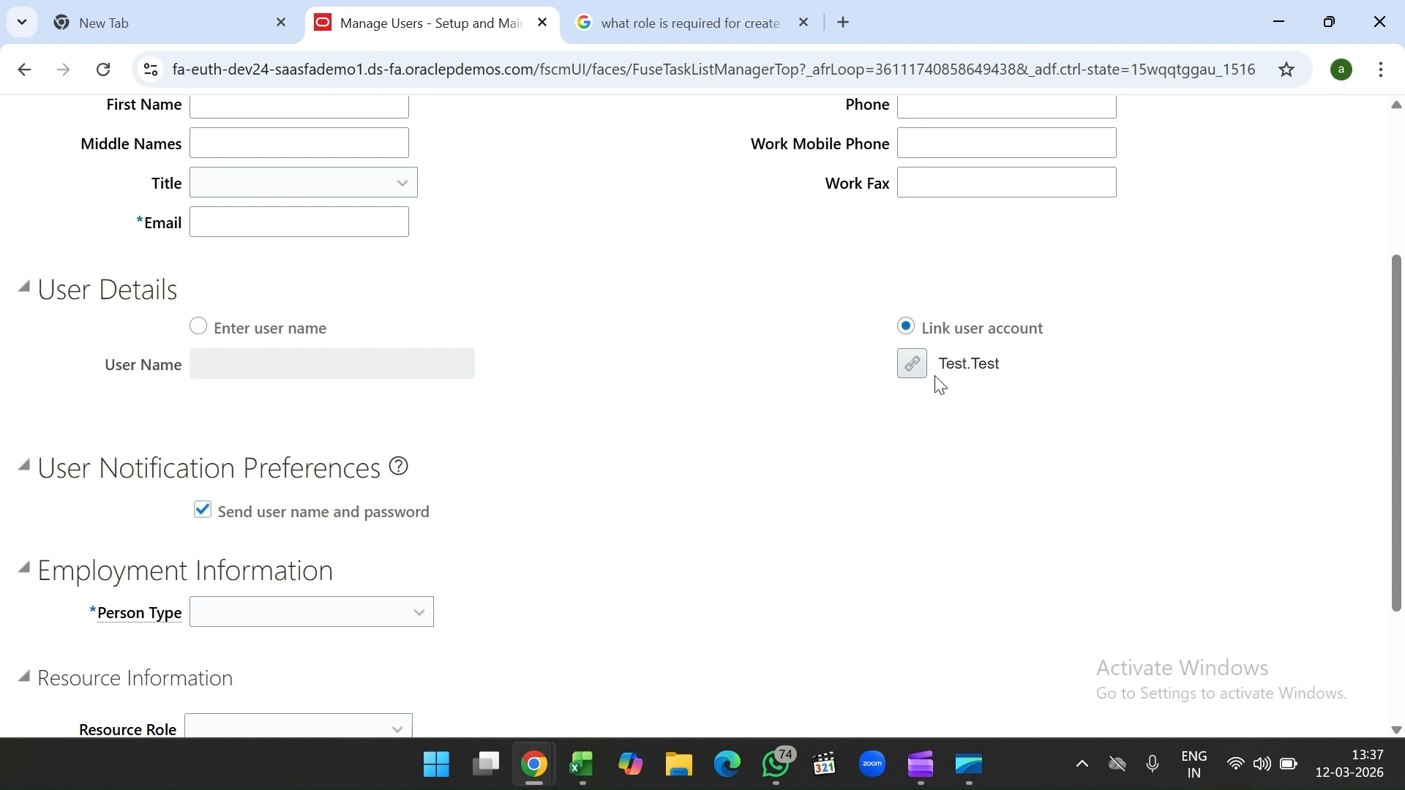
Step: Set the Person Type to Employee
{"action": "scroll", "coordinate": [727, 304], "scroll_direction": "up", "scroll_amount": 3}
{"action": "scroll", "coordinate": [731, 307], "scroll_direction": "down", "scroll_amount": 5}
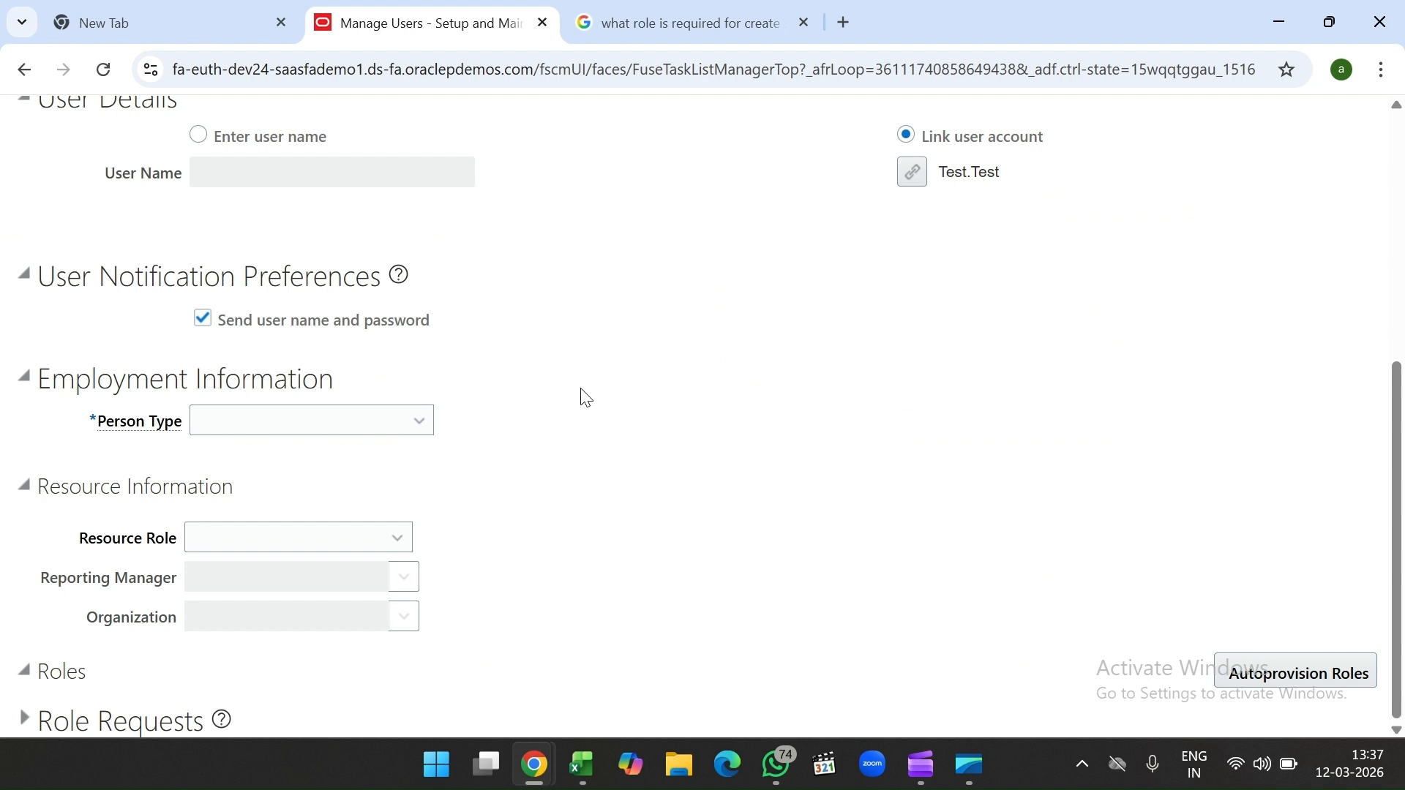
{"action": "scroll", "coordinate": [586, 399], "scroll_direction": "up", "scroll_amount": 1}
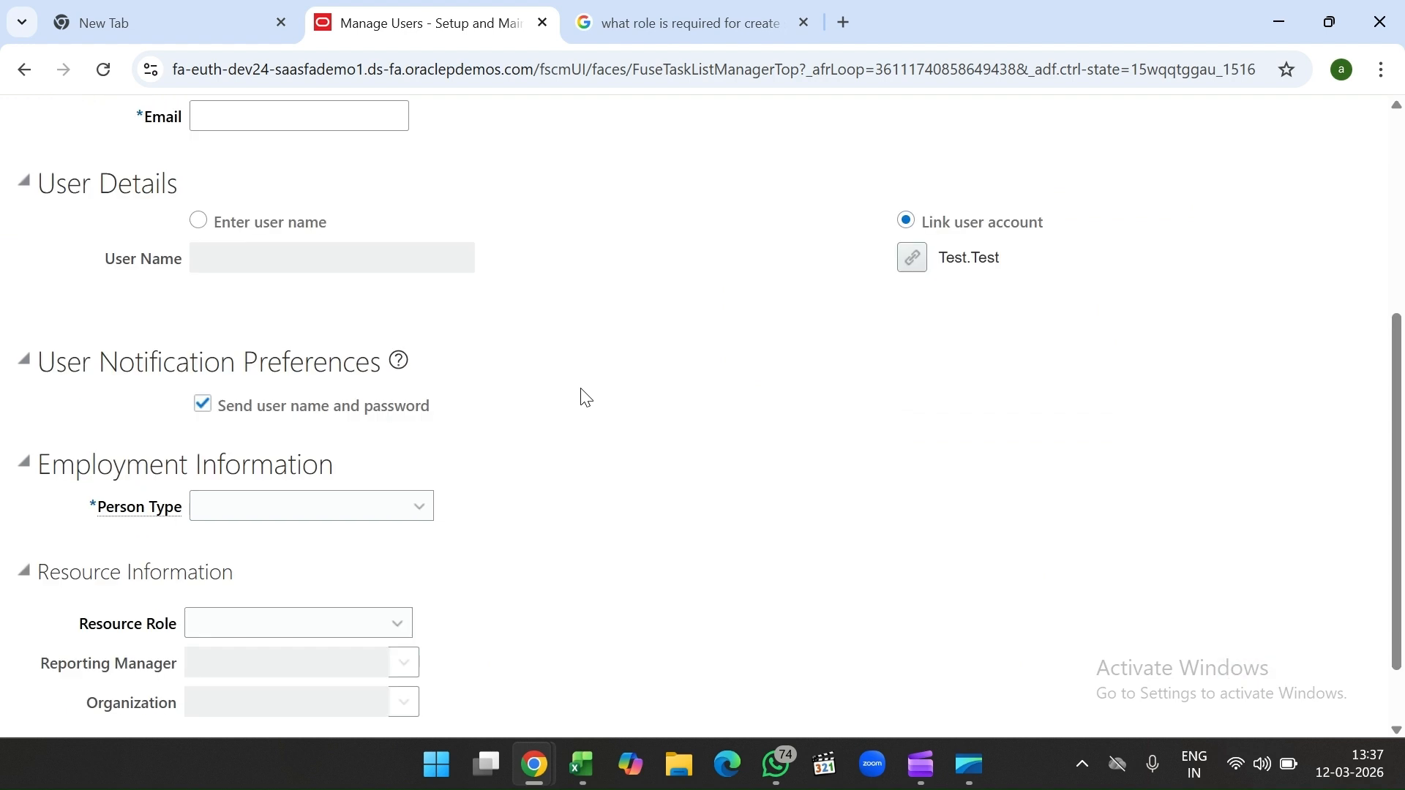
{"action": "scroll", "coordinate": [614, 365], "scroll_direction": "up", "scroll_amount": 1}
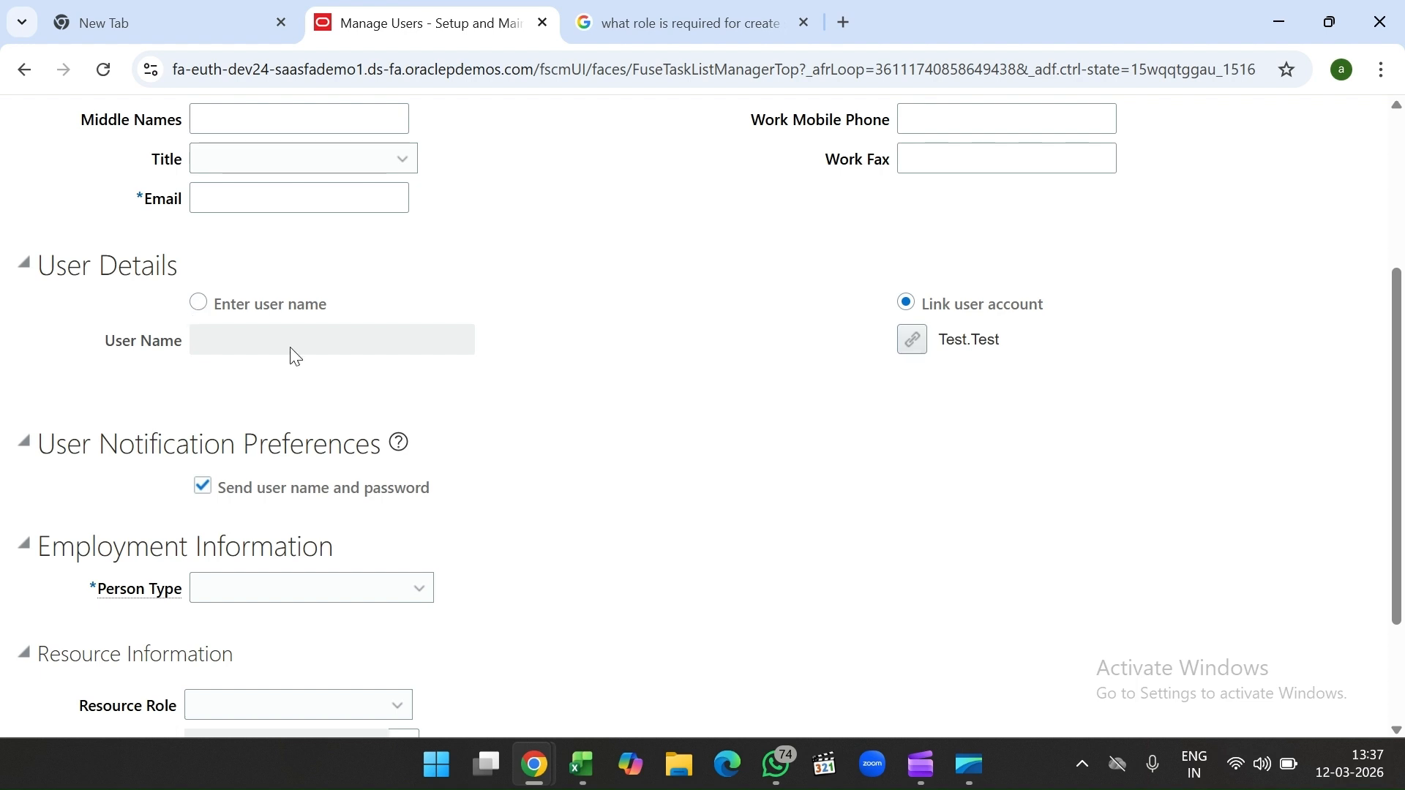
{"action": "scroll", "coordinate": [423, 410], "scroll_direction": "down", "scroll_amount": 2}
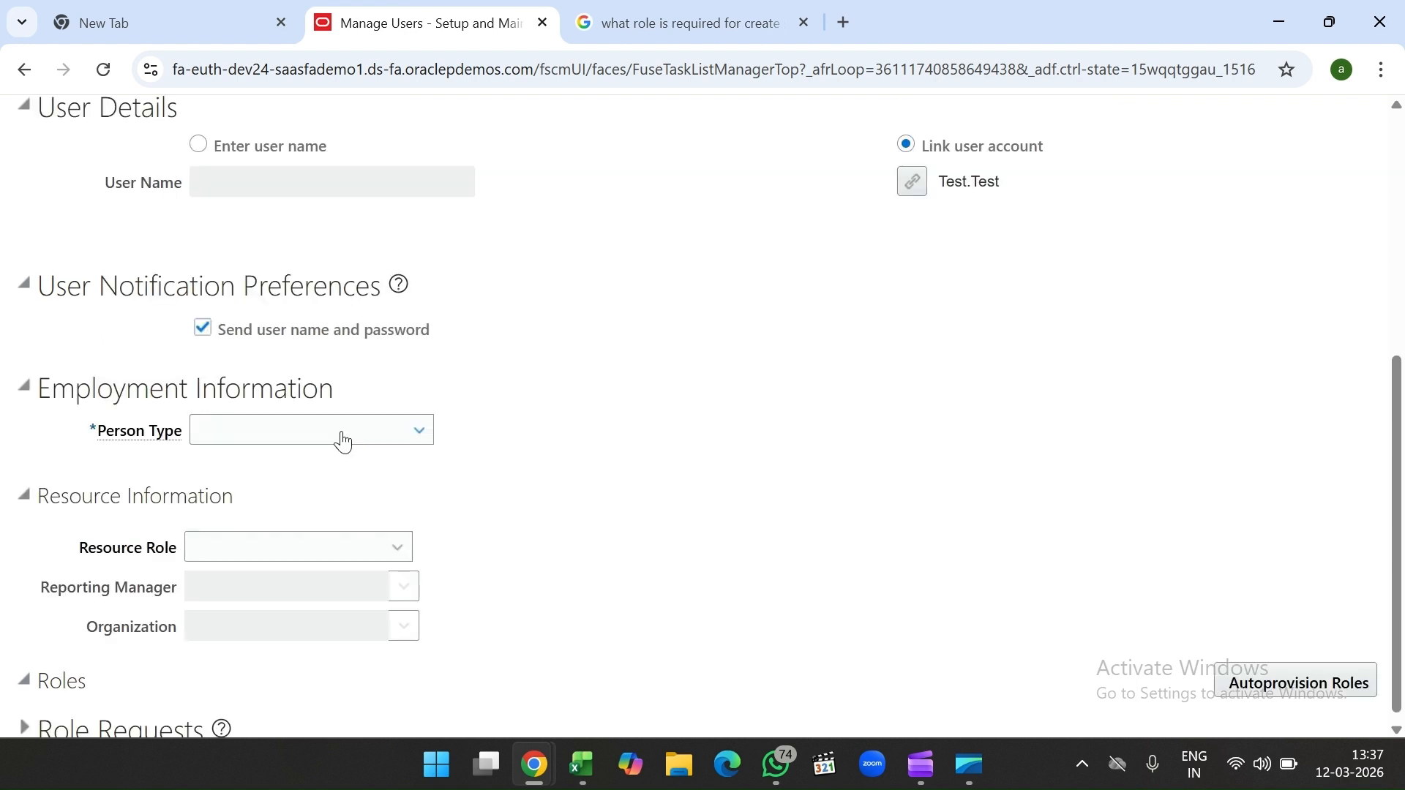
{"action": "left_click", "coordinate": [343, 441]}
{"action": "scroll", "coordinate": [311, 644], "scroll_direction": "down", "scroll_amount": 1}
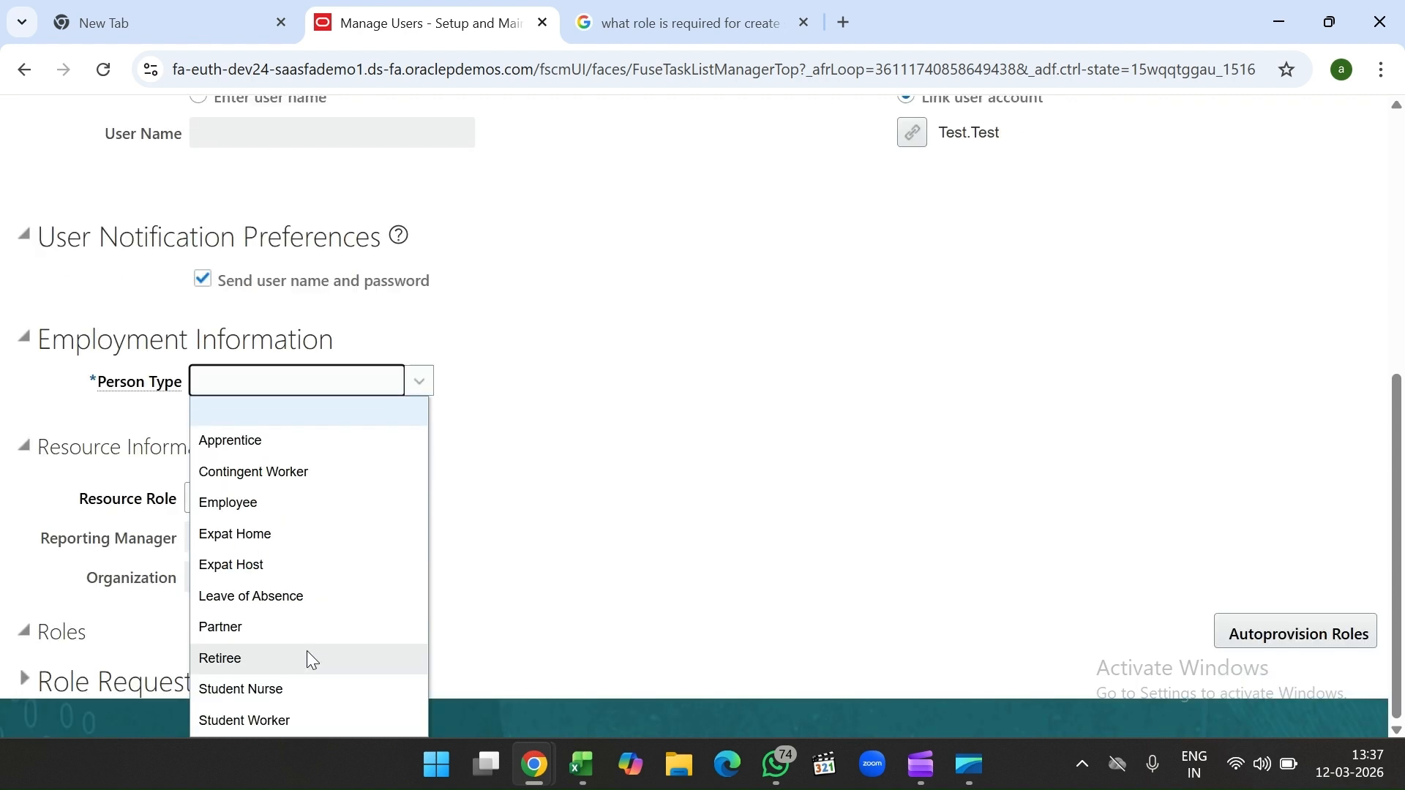
{"action": "left_click", "coordinate": [333, 502]}
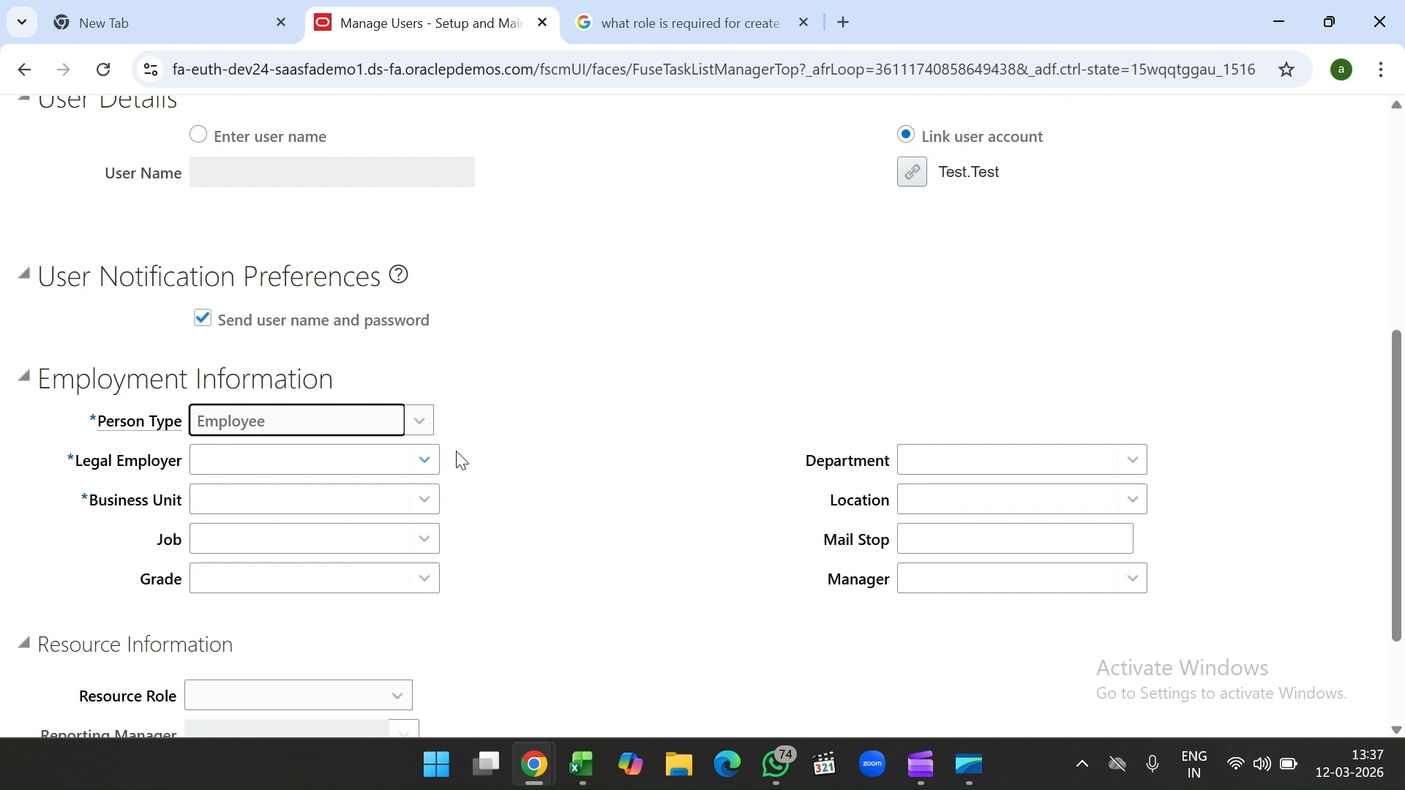
Step: Choose US1 Legal Entity as legal employer and 12Business Unit, then try Autoprovision Roles
{"action": "left_click", "coordinate": [401, 456]}
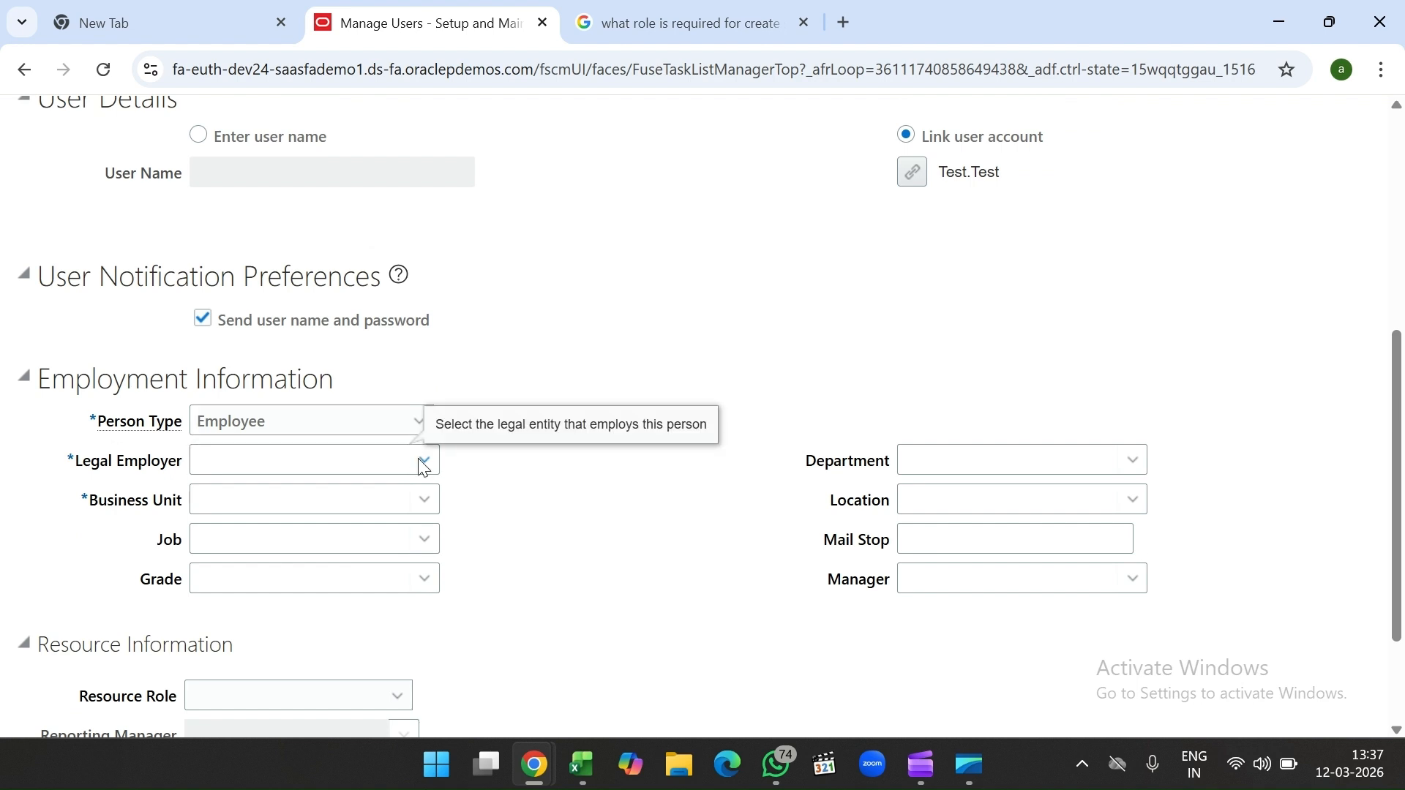
{"action": "left_click", "coordinate": [424, 462]}
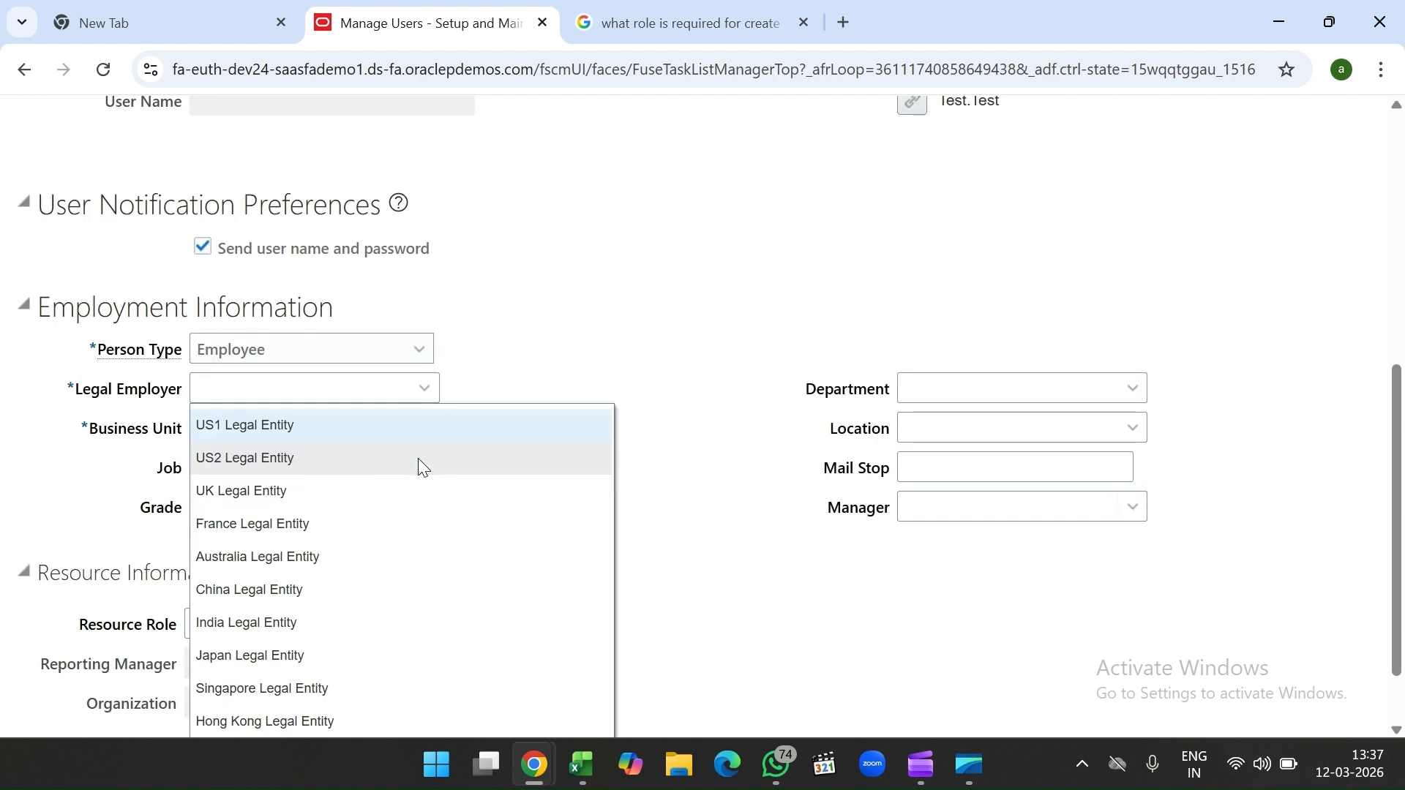
{"action": "left_click", "coordinate": [332, 437]}
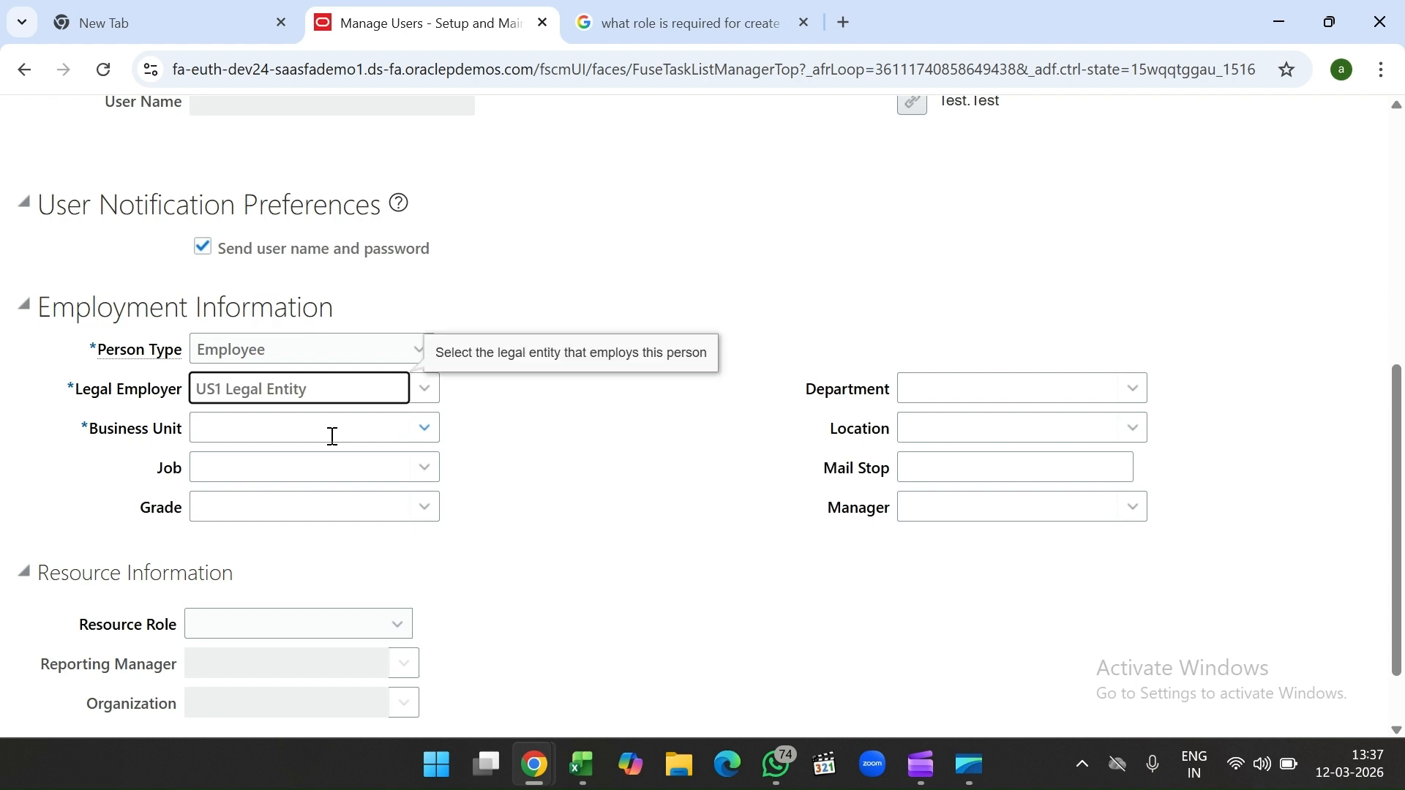
{"action": "left_click", "coordinate": [432, 437]}
{"action": "left_click", "coordinate": [427, 431]}
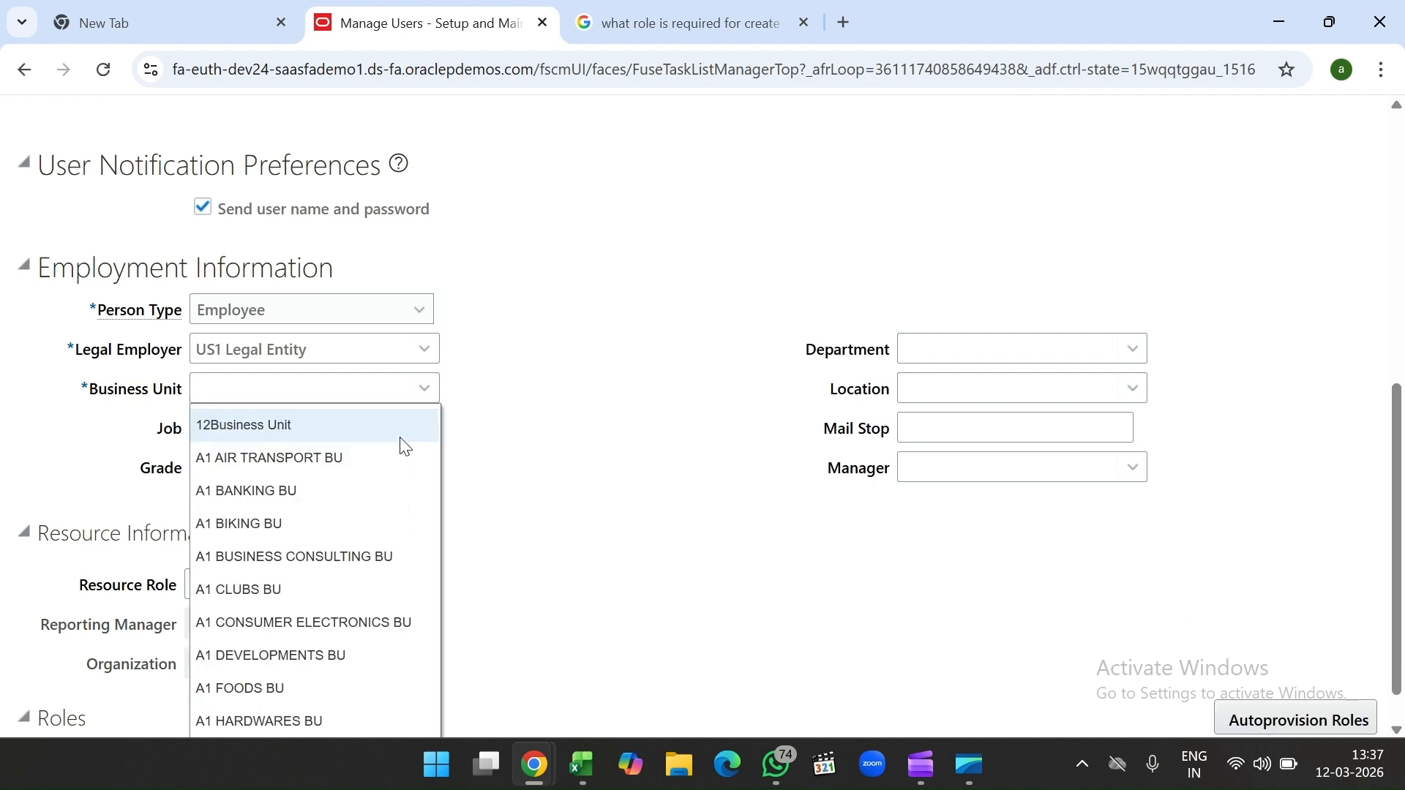
{"action": "left_click", "coordinate": [609, 484]}
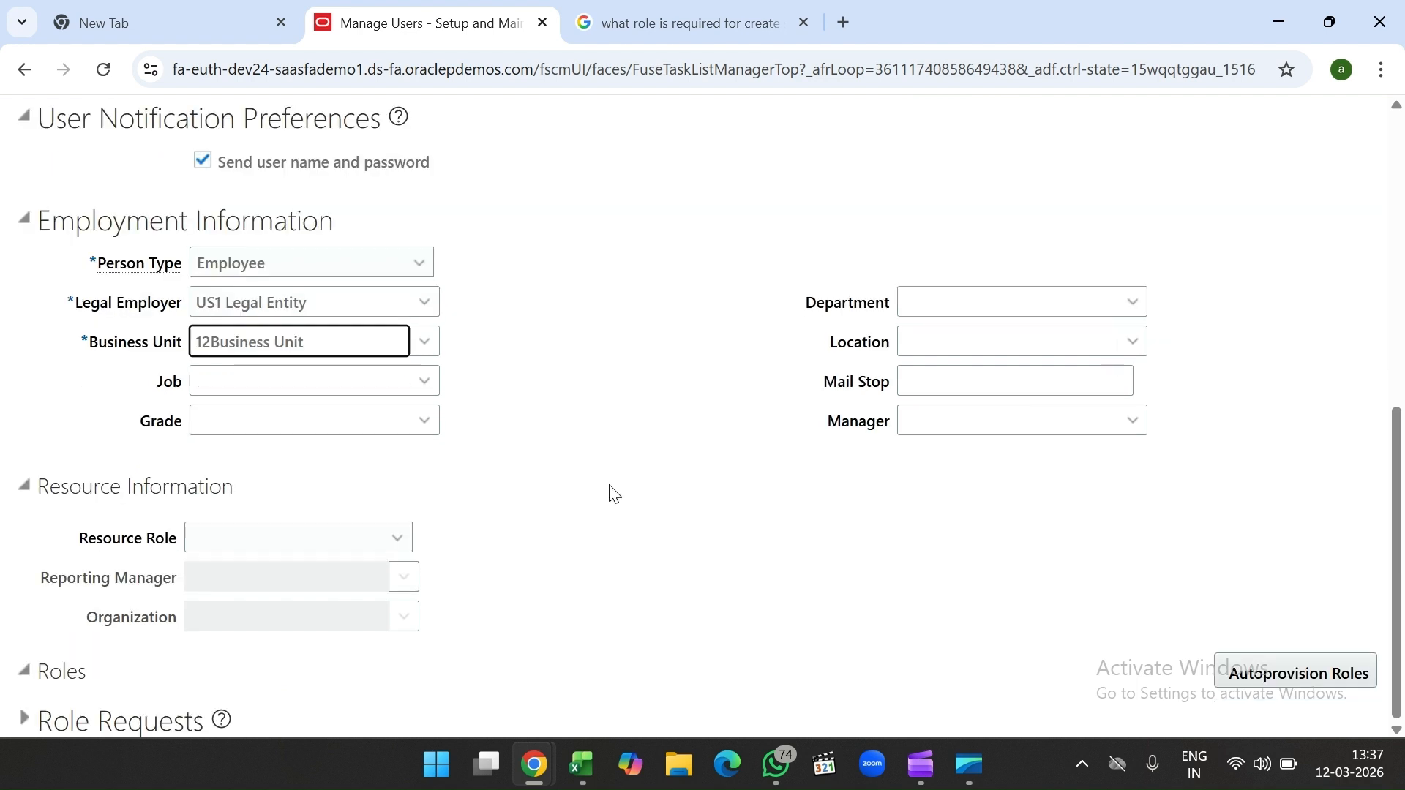
{"action": "left_click", "coordinate": [1229, 671]}
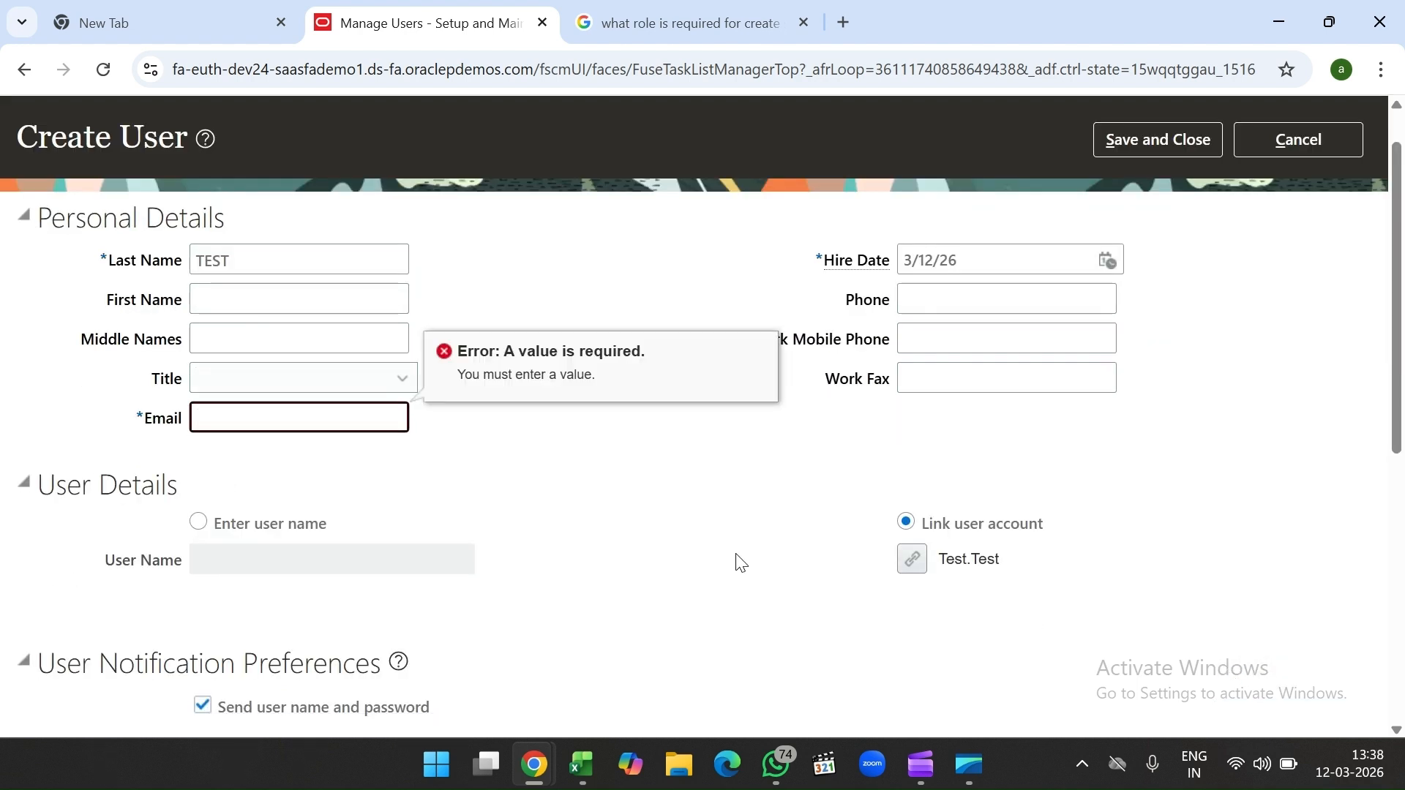
Step: Enter the user's e-mail address and autoprovision roles, requesting the Employee role
{"action": "left_click", "coordinate": [258, 419]}
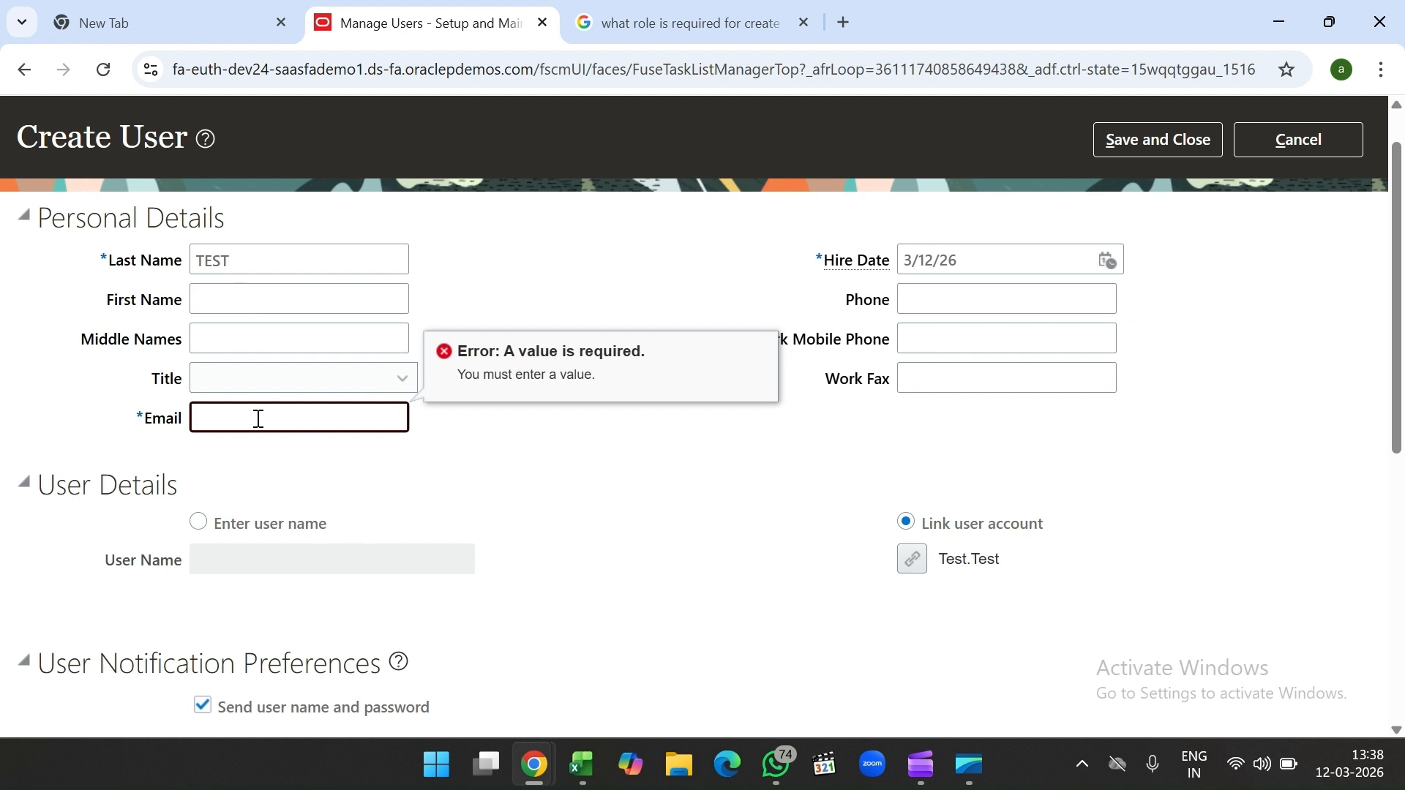
{"action": "scroll", "coordinate": [376, 476], "scroll_direction": "down", "scroll_amount": 7}
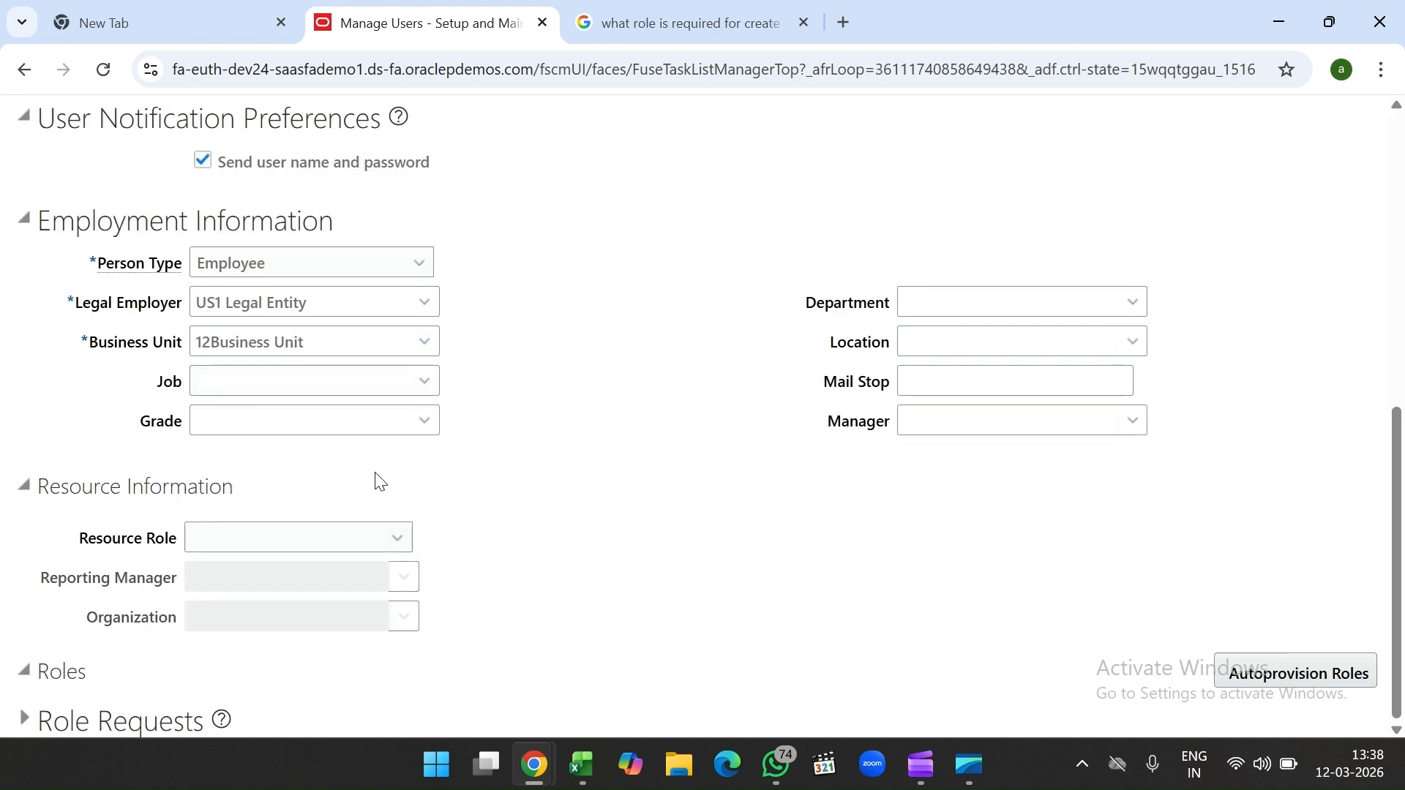
{"action": "left_click", "coordinate": [1244, 673]}
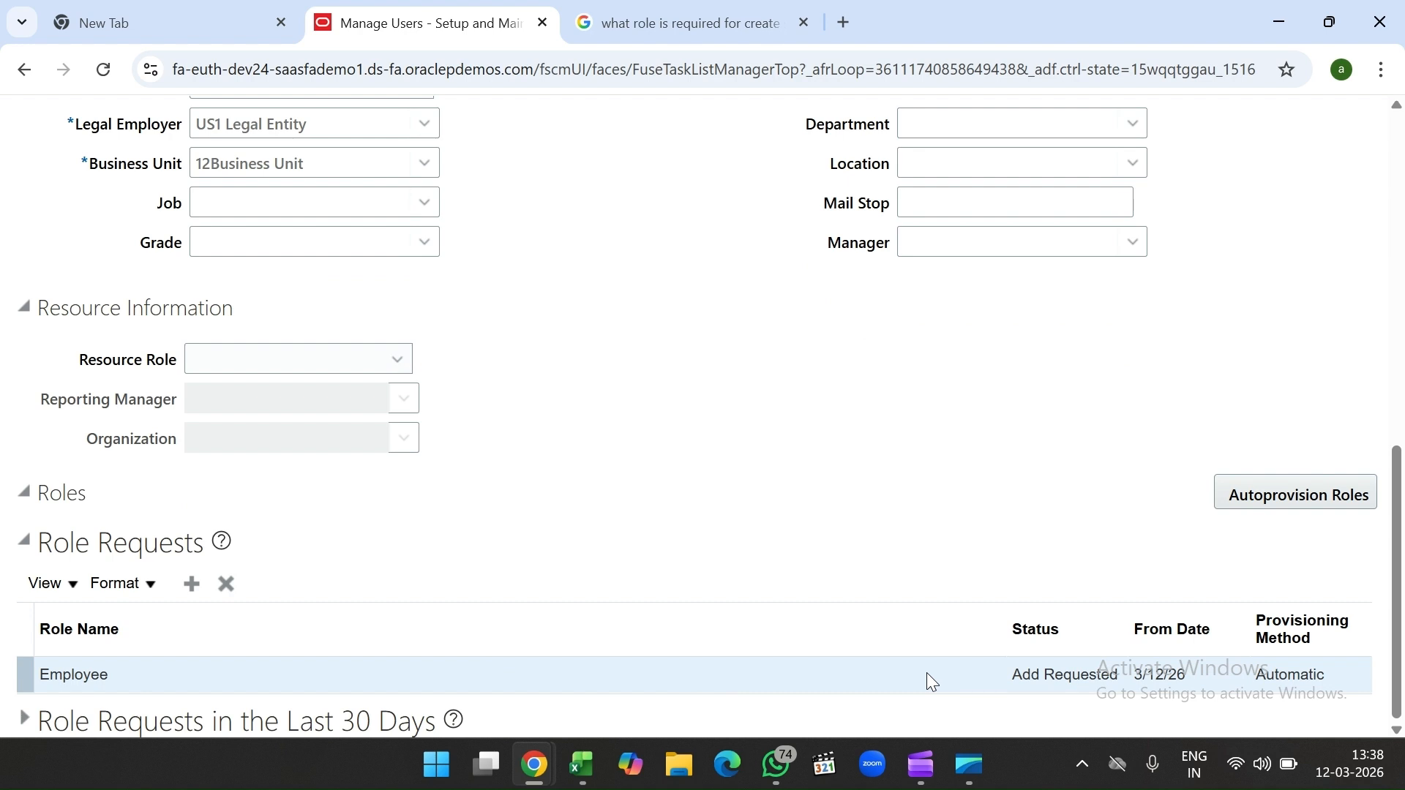
Step: Confirm the Employee role shows Add Requested, then cancel the Create User form
{"action": "scroll", "coordinate": [845, 480], "scroll_direction": "up", "scroll_amount": 10}
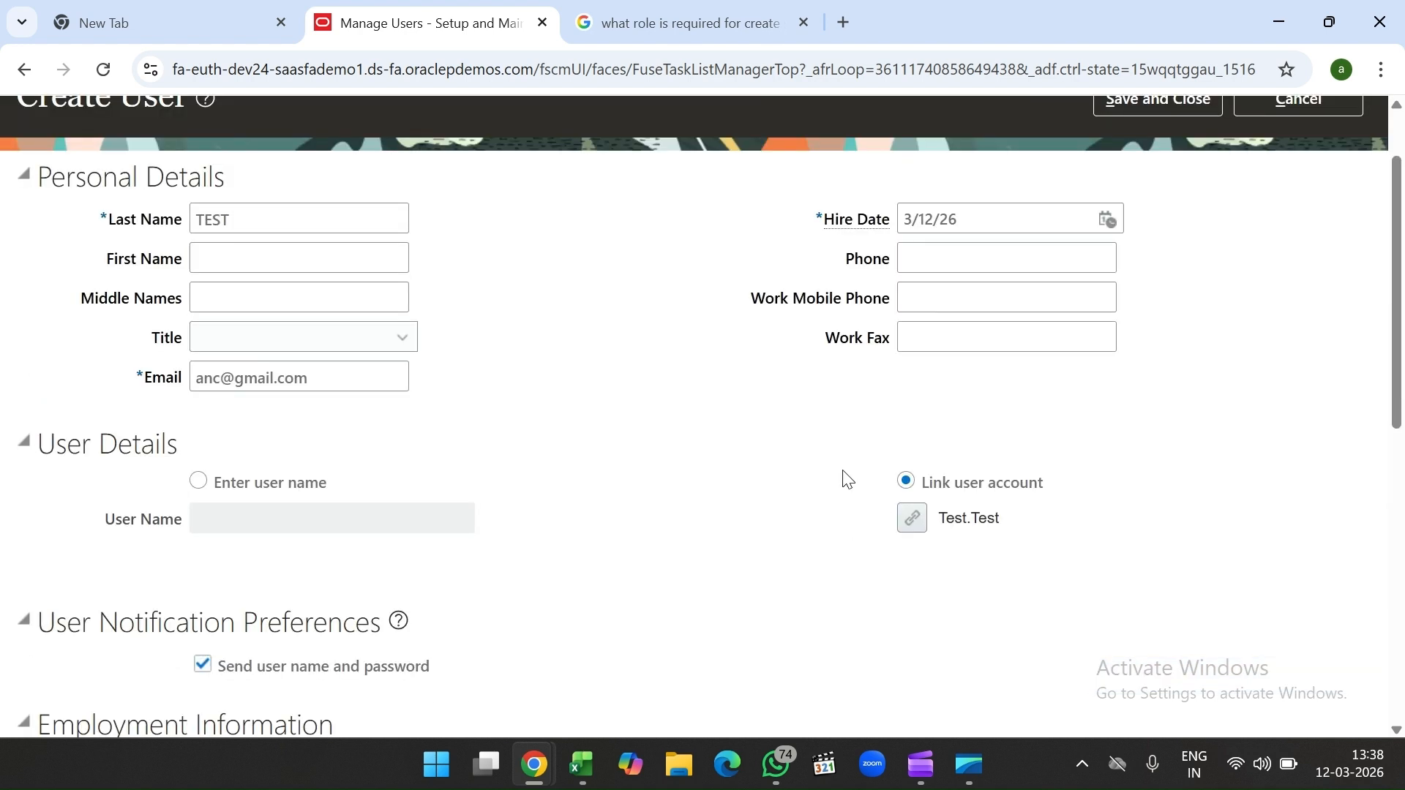
{"action": "scroll", "coordinate": [847, 480], "scroll_direction": "up", "scroll_amount": 2}
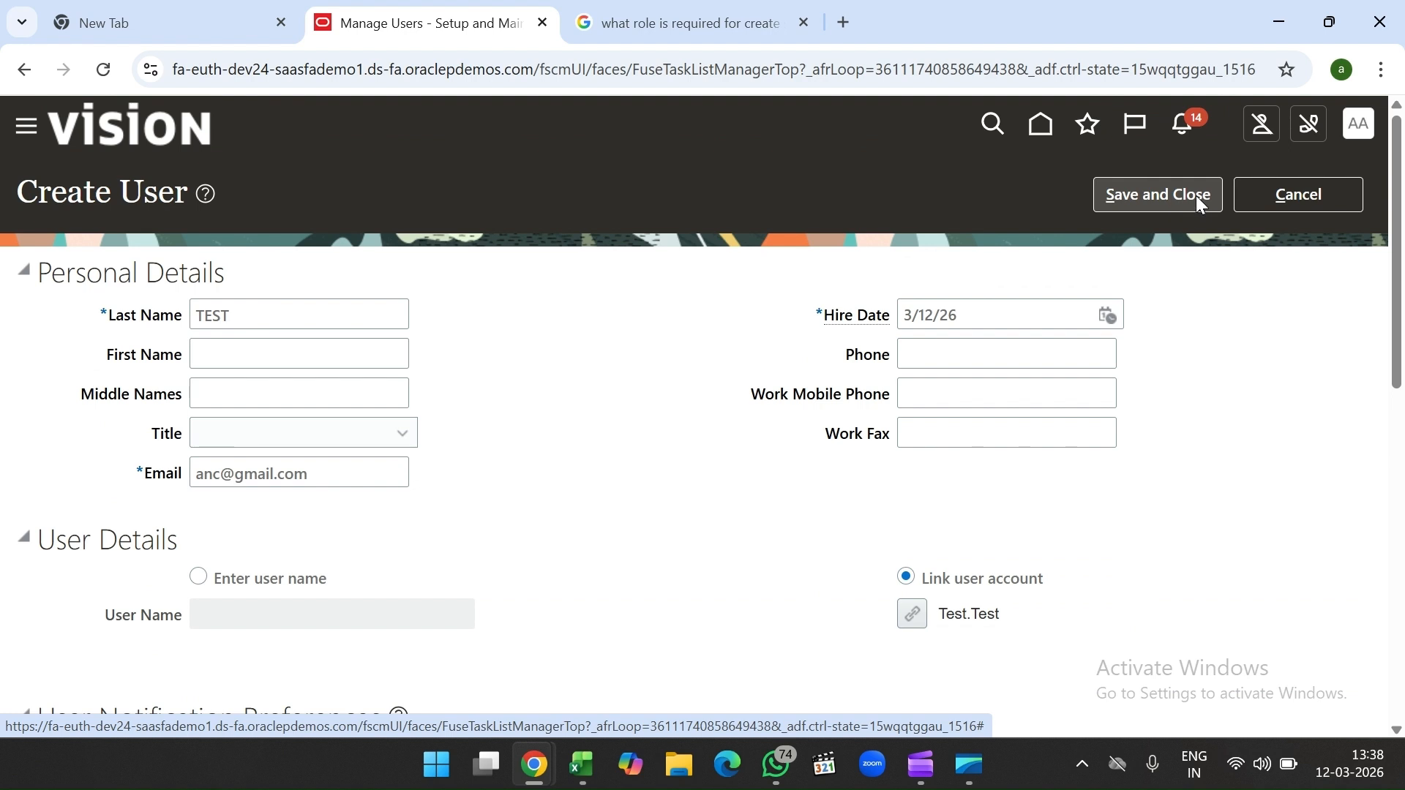
{"action": "left_click", "coordinate": [1323, 191]}
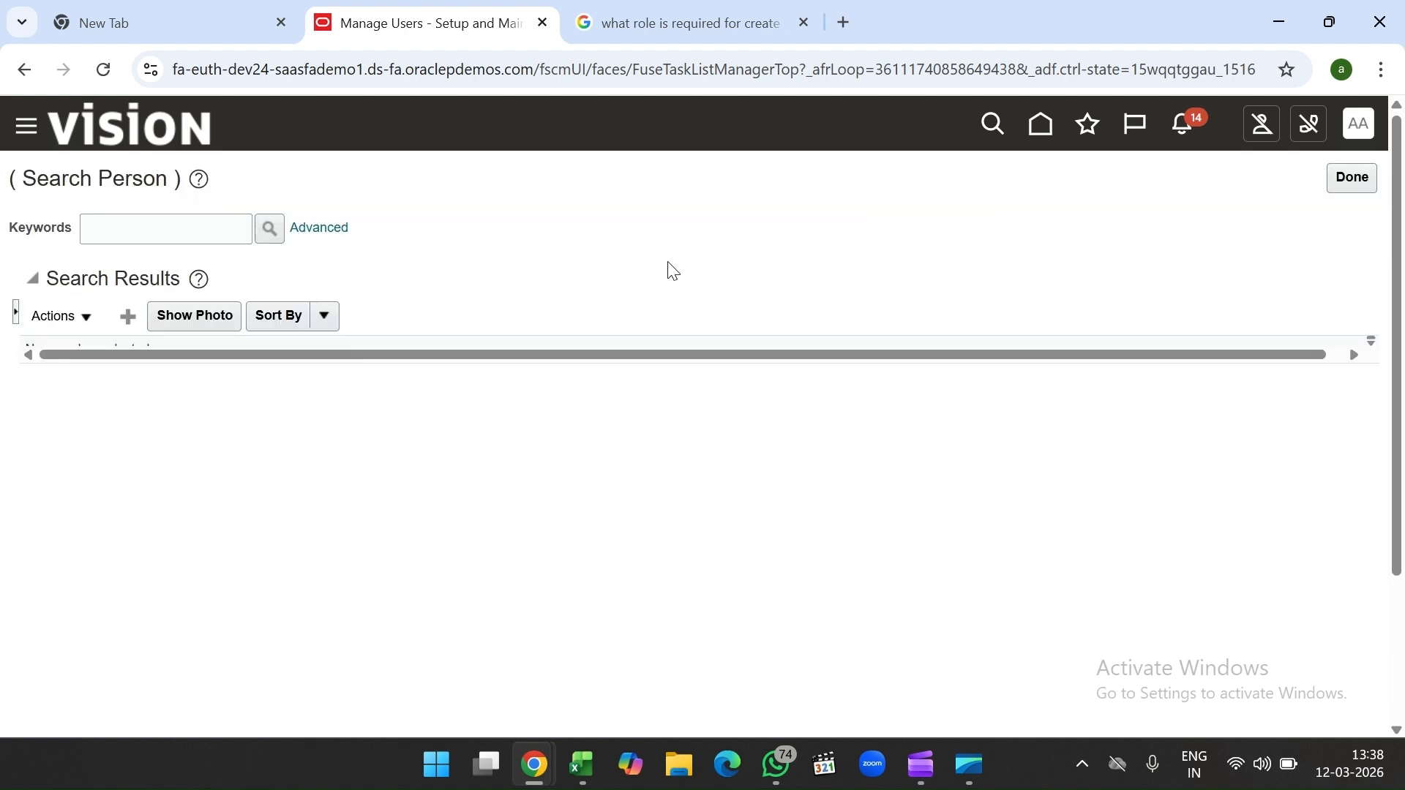
Step: Close the person search, return to the Excel notes and select empty cell D11
{"action": "left_click", "coordinate": [1353, 178]}
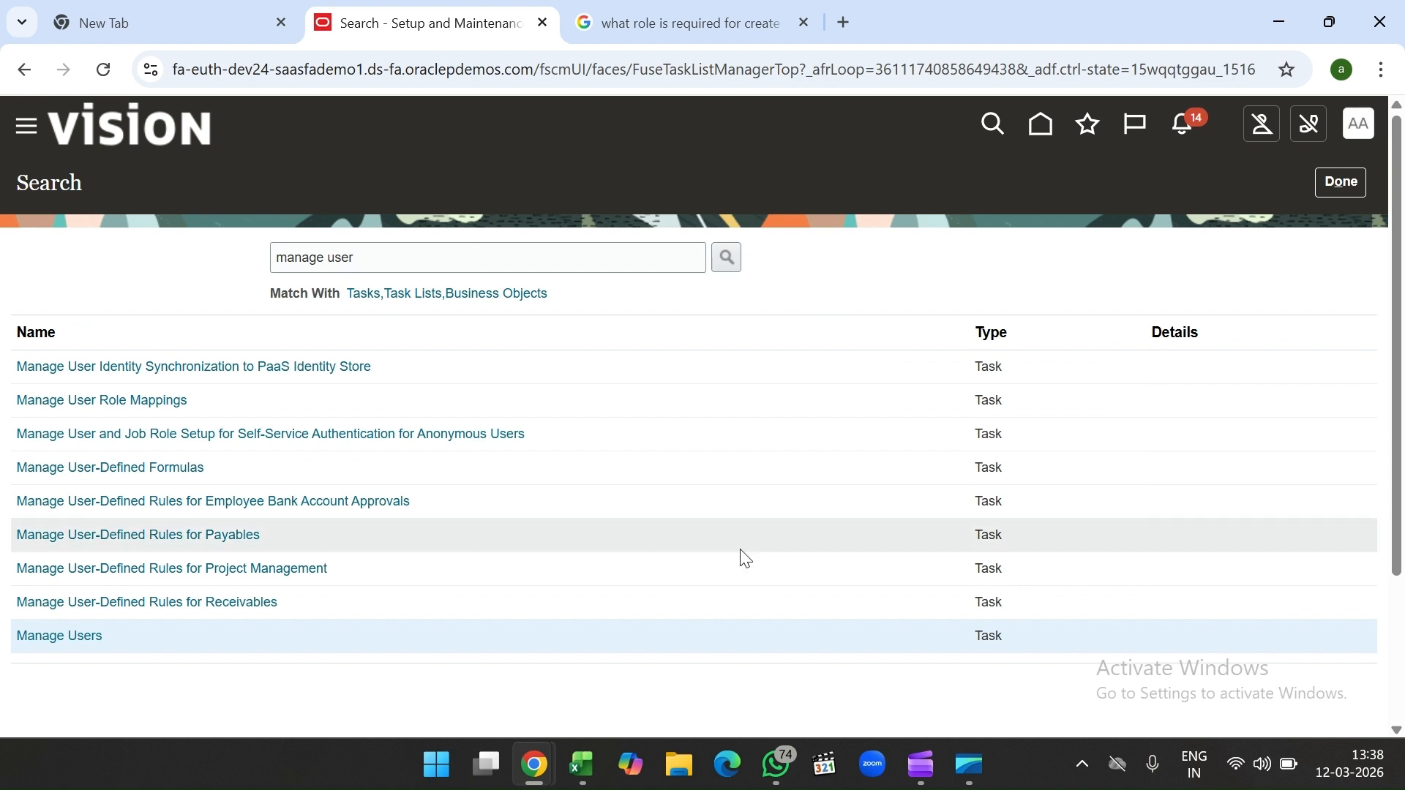
{"action": "left_click", "coordinate": [582, 766]}
{"action": "left_click", "coordinate": [328, 401]}
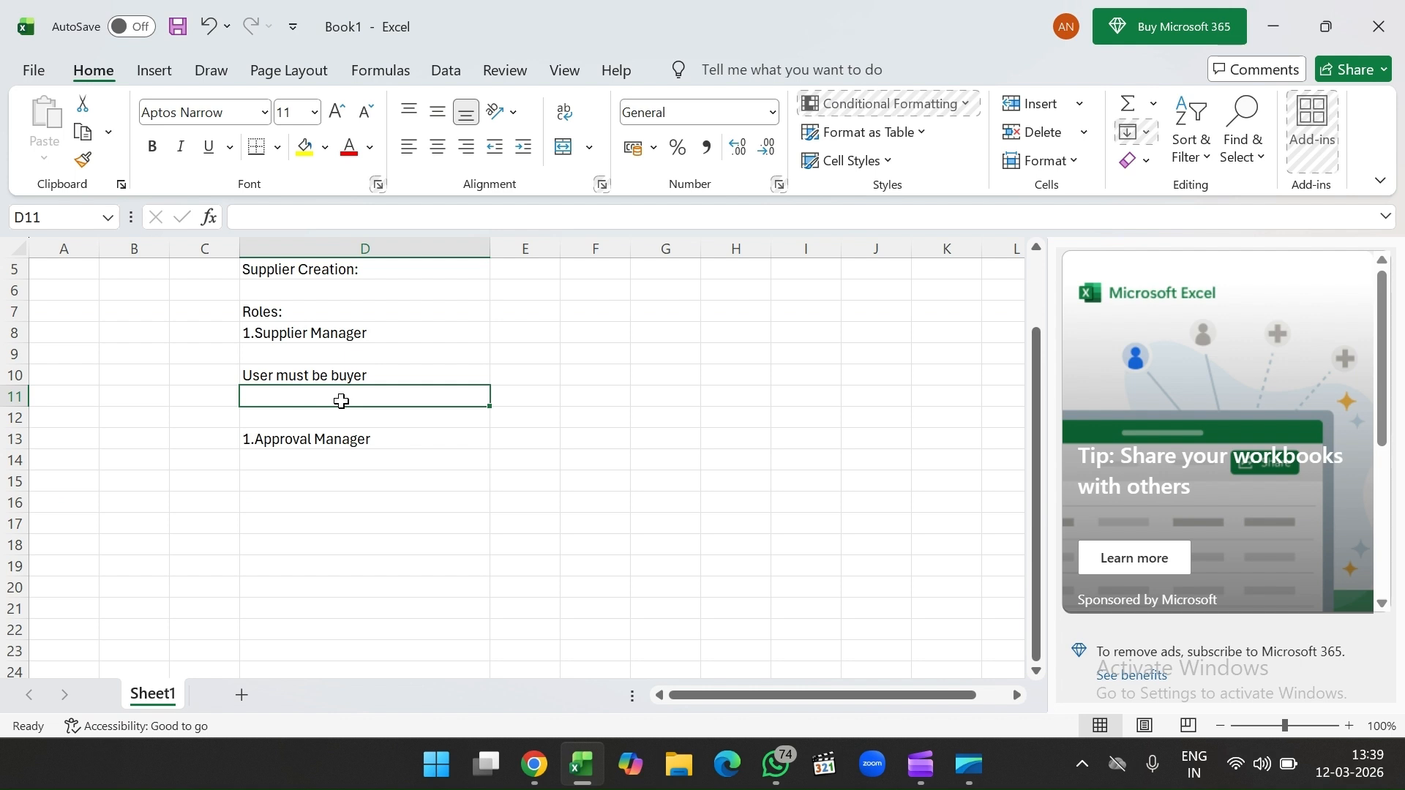
Step: Enter 'Manage procurement Agent' in cell D11, correcting the typo
{"action": "type", "text": "Mnage"}
{"action": "key", "text": "BackSpace"}
{"action": "key", "text": "BackSpace"}
{"action": "key", "text": "BackSpace"}
{"action": "key", "text": "BackSpace"}
{"action": "type", "text": "a"}
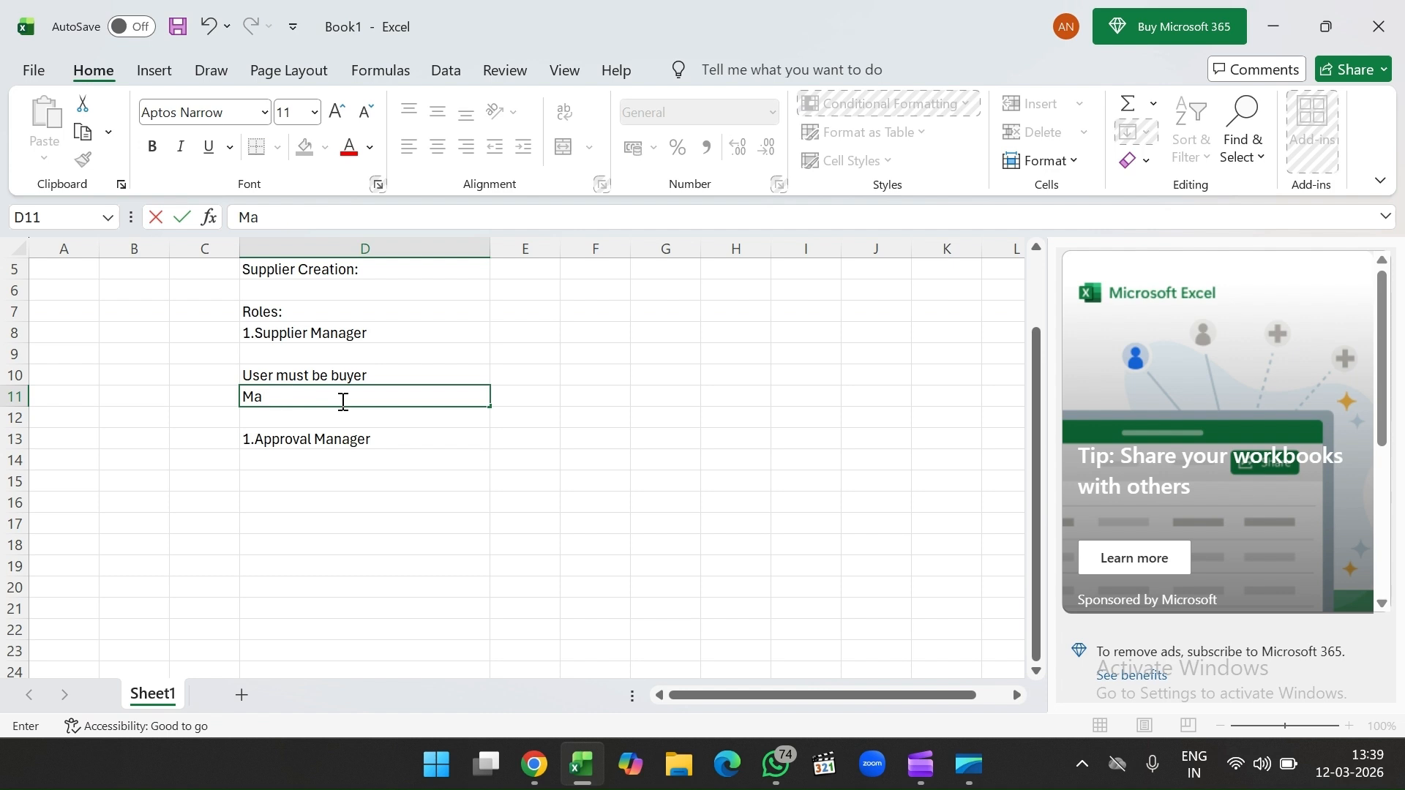
{"action": "type", "text": "nage procurement Ag"}
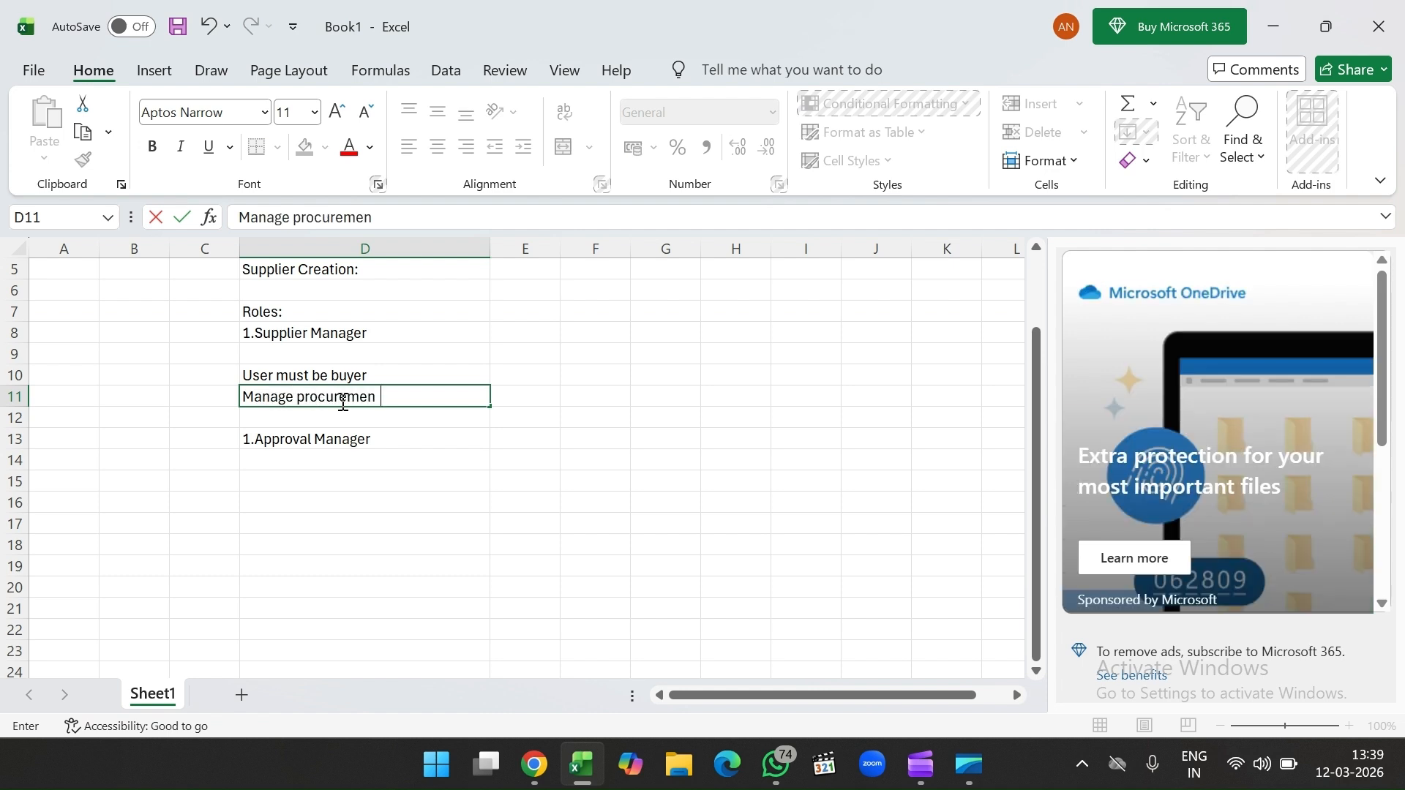
{"action": "type", "text": "ent"}
{"action": "left_click", "coordinate": [531, 398]}
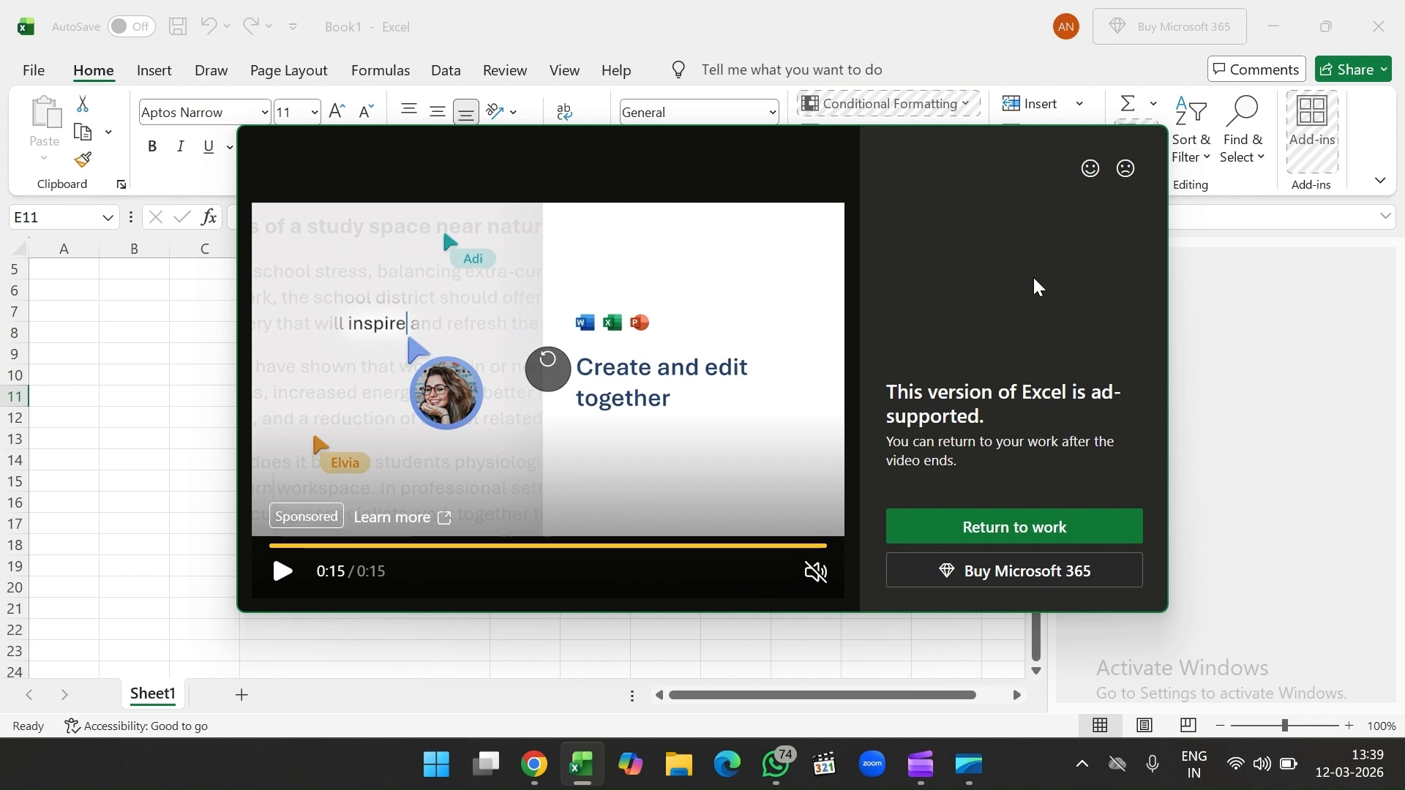
Step: Dismiss the ad over the worksheet, reselect D11, then switch to Chrome
{"action": "left_click", "coordinate": [1014, 528]}
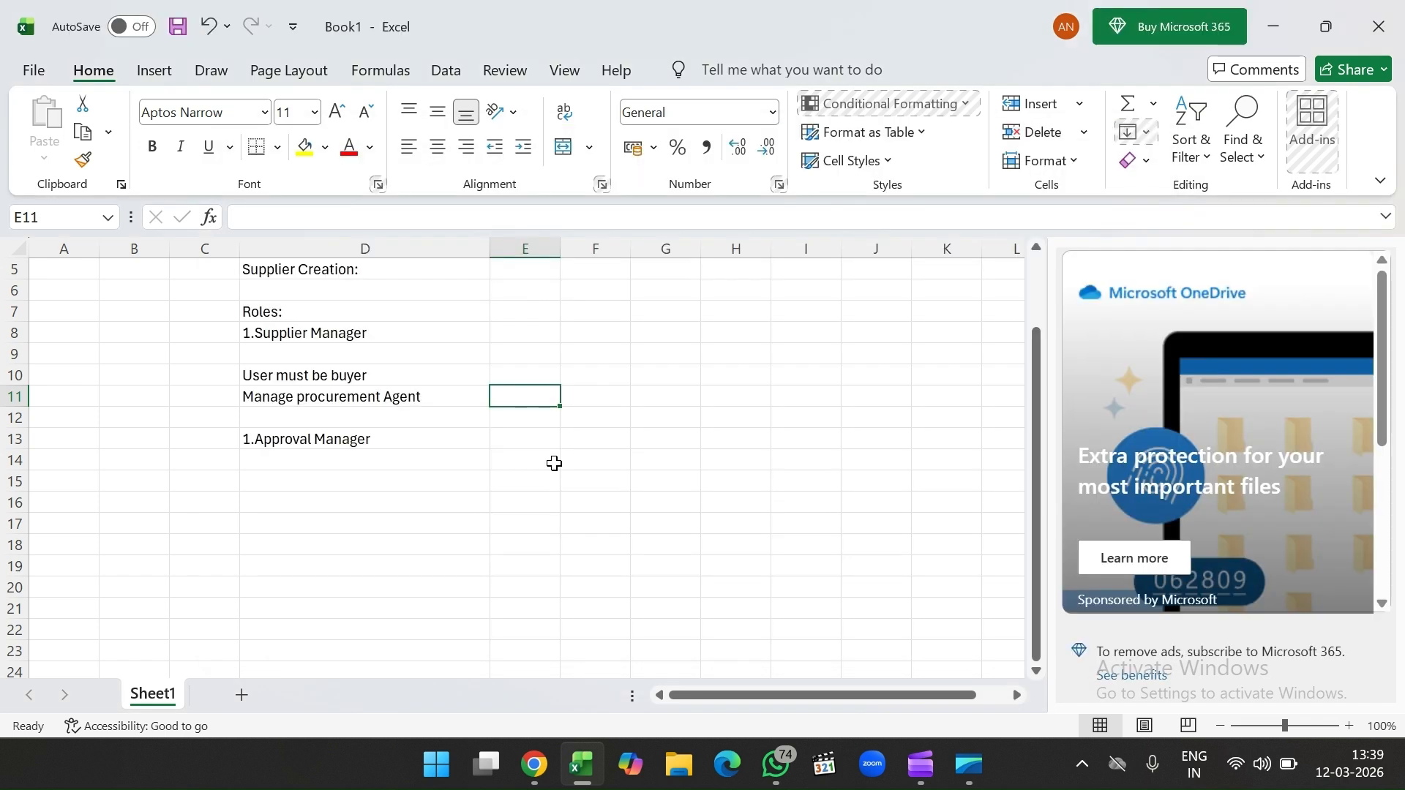
{"action": "left_click", "coordinate": [427, 416]}
{"action": "left_click", "coordinate": [428, 397]}
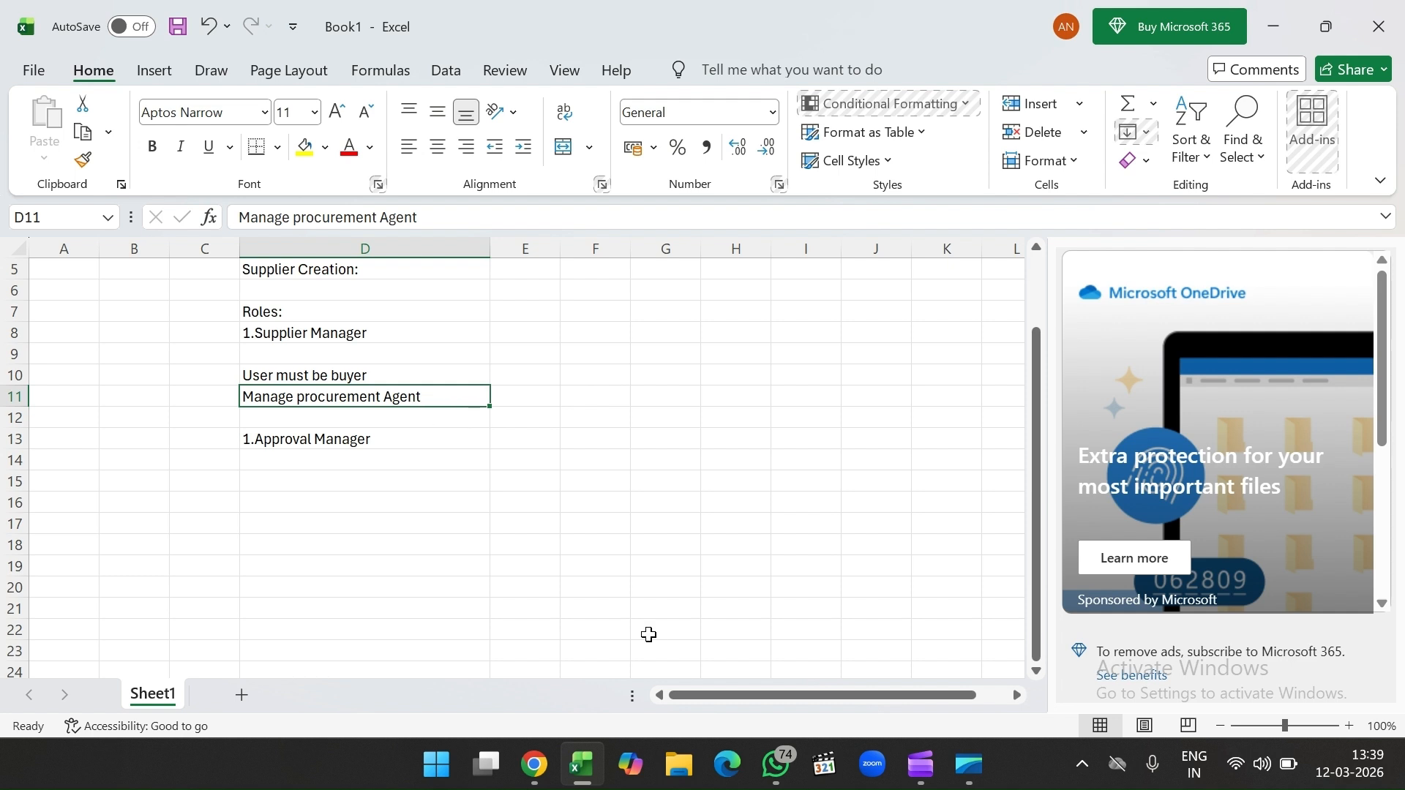
{"action": "left_click", "coordinate": [535, 764]}
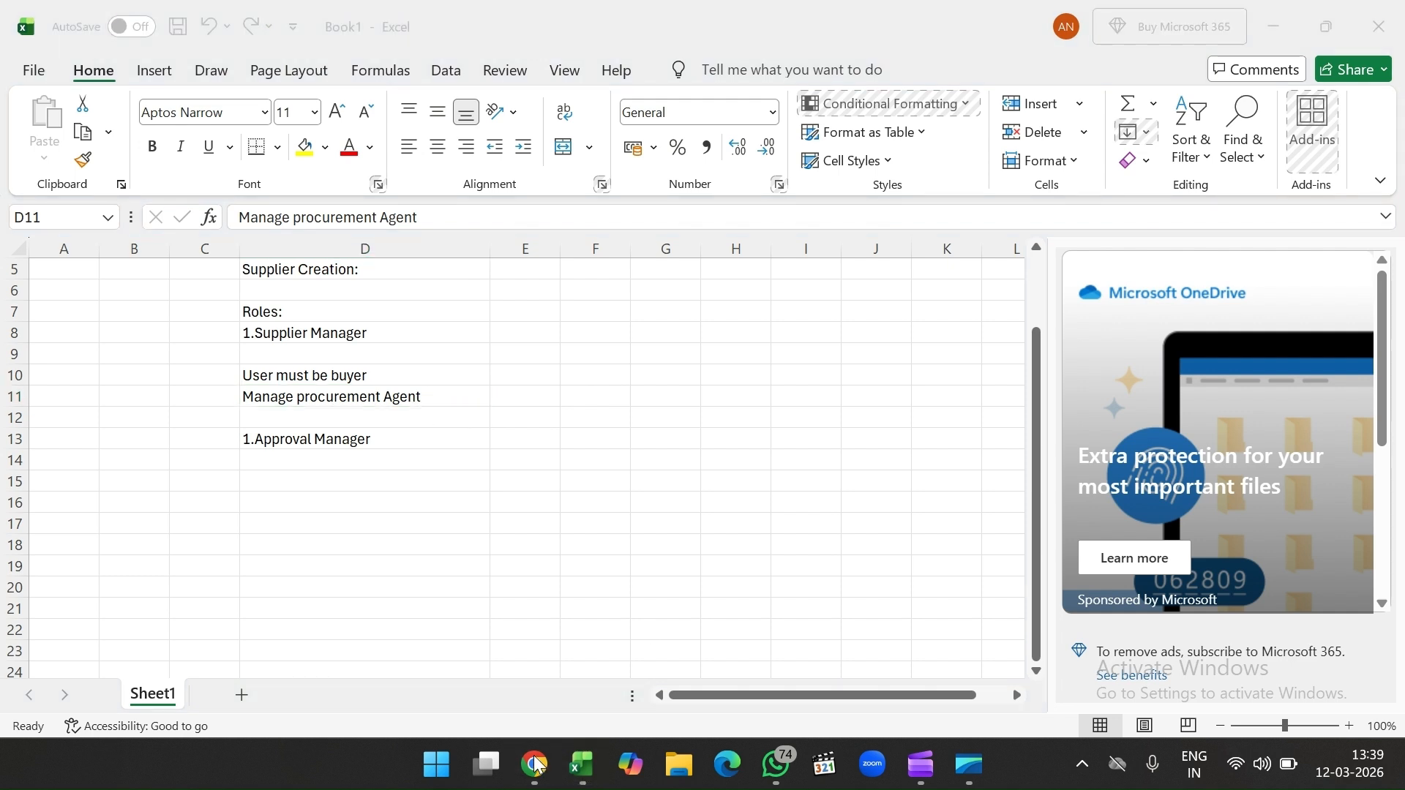
{"action": "mouse_move", "coordinate": [536, 764]}
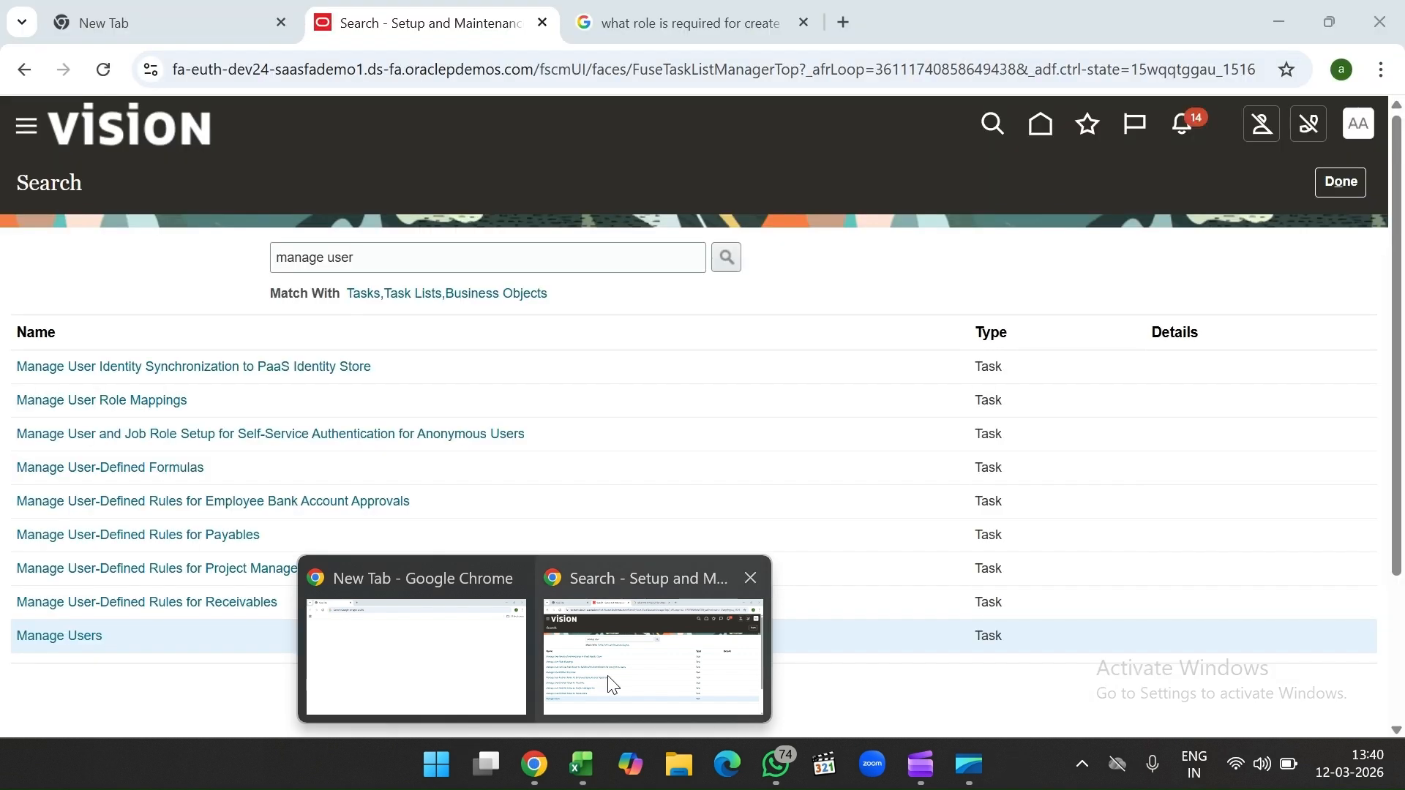
Step: Search the setup tasks for 'procurement' and open Manage Procurement Agents
{"action": "left_click", "coordinate": [605, 678]}
{"action": "left_click", "coordinate": [362, 264]}
{"action": "key", "text": "BackSpace"}
{"action": "key", "text": "BackSpace"}
{"action": "key", "text": "BackSpace"}
{"action": "key", "text": "BackSpace"}
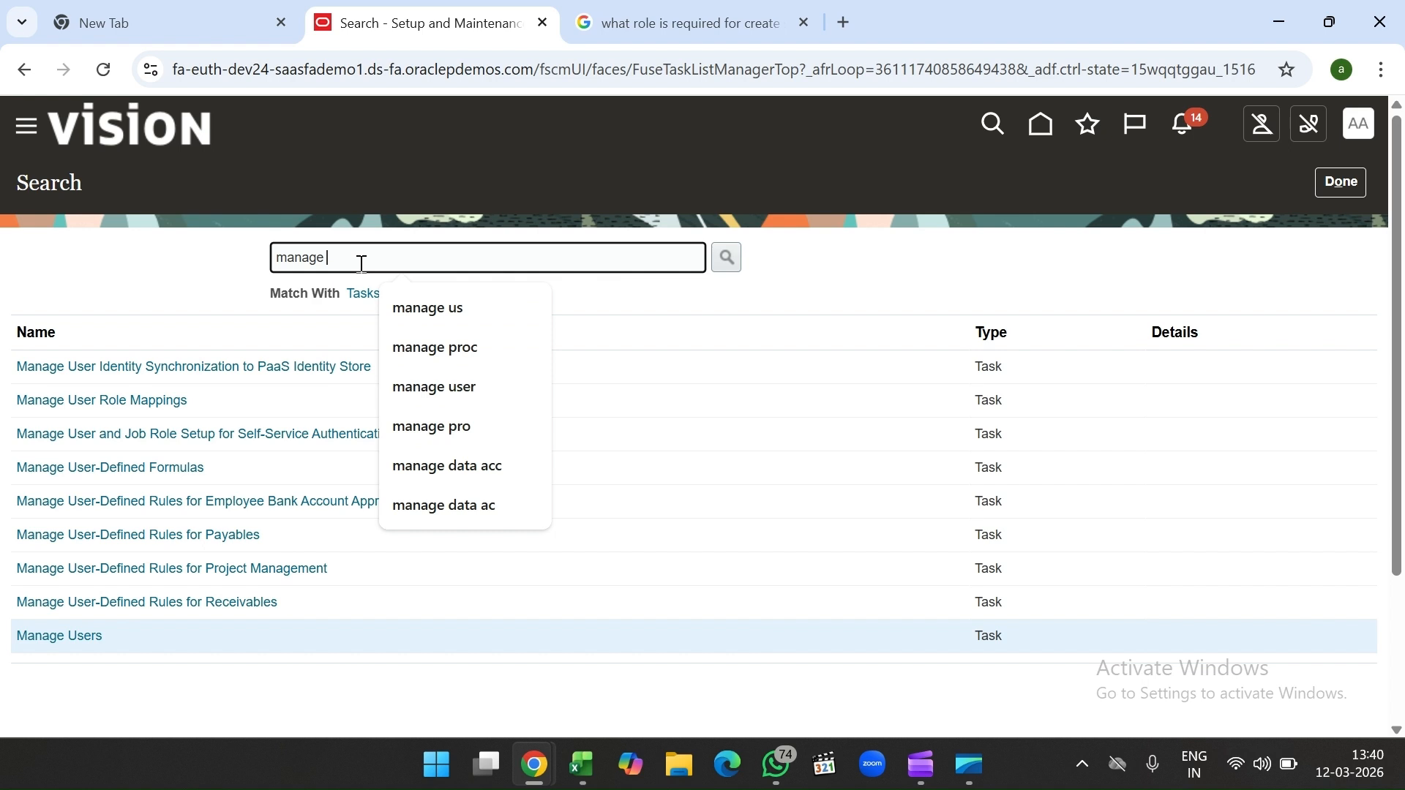
{"action": "type", "text": "procurement"}
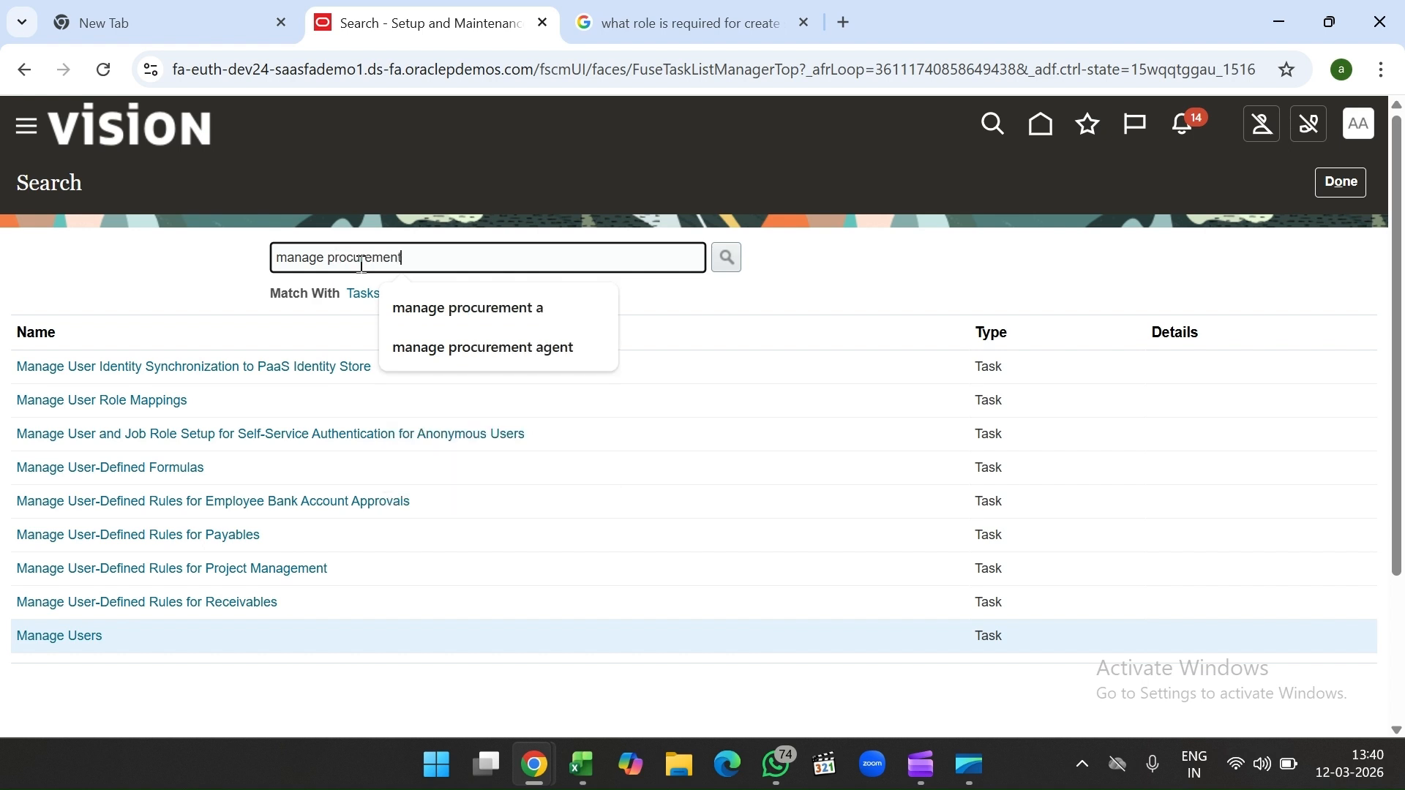
{"action": "key", "text": "Return"}
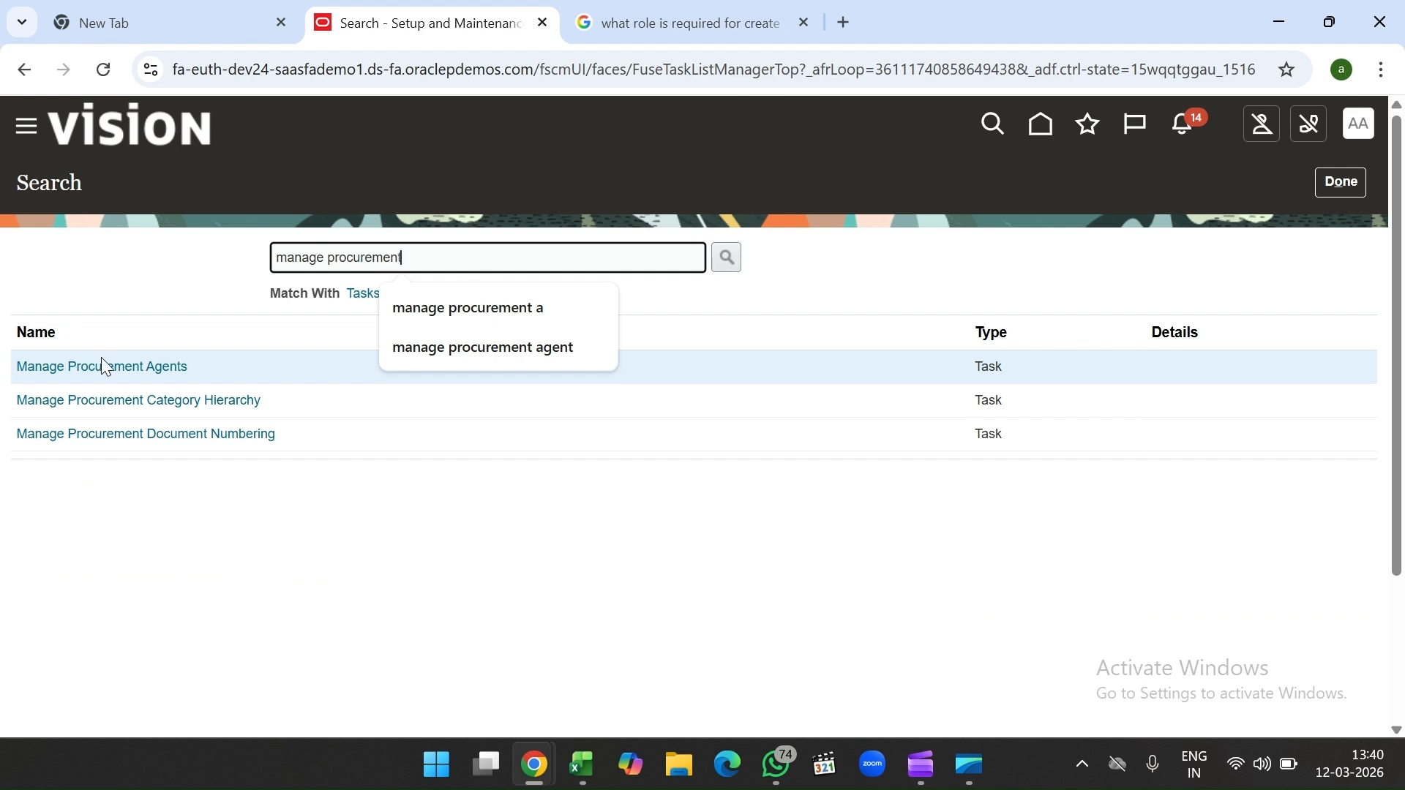
{"action": "left_click", "coordinate": [106, 367]}
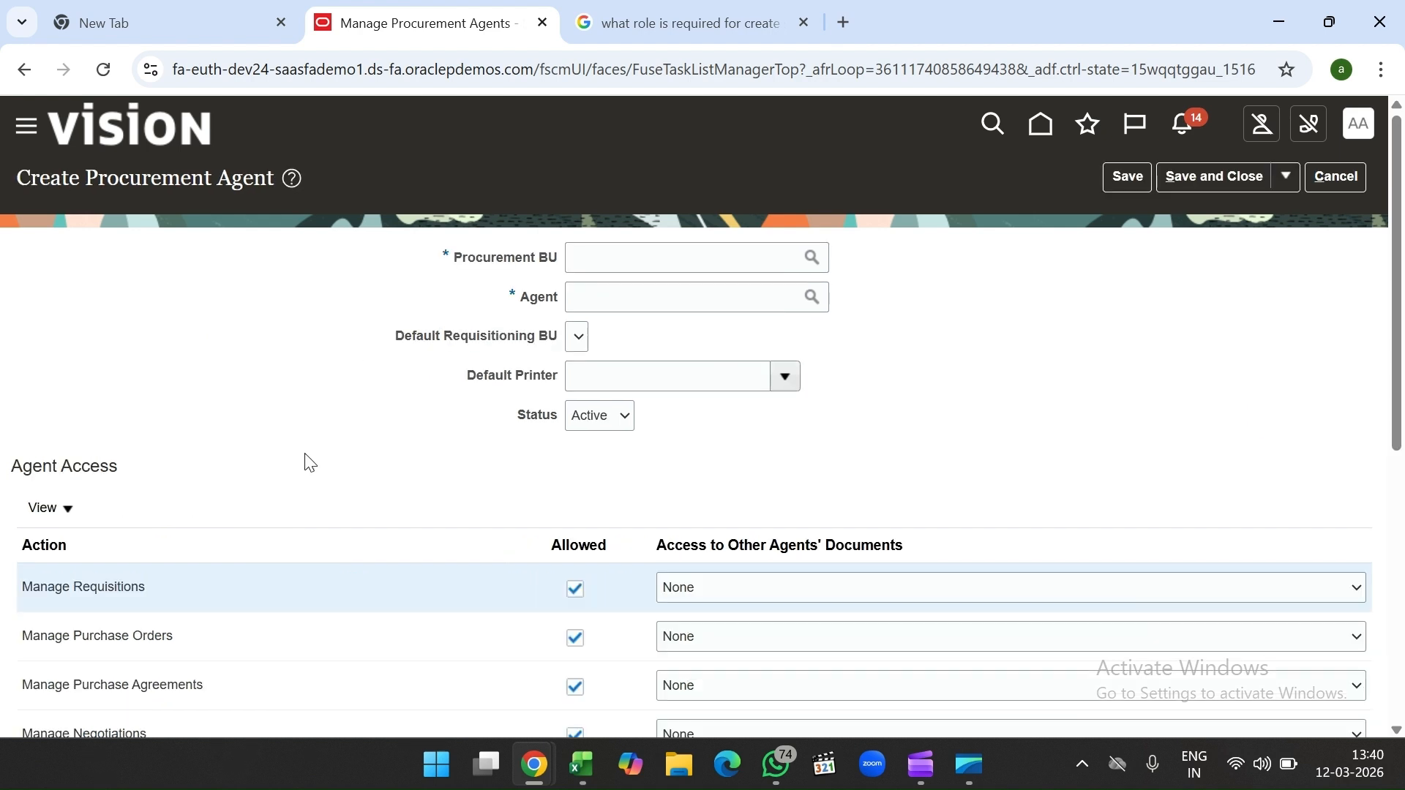
Step: Set the Procurement BU to US1 Business Unit
{"action": "left_click", "coordinate": [679, 259]}
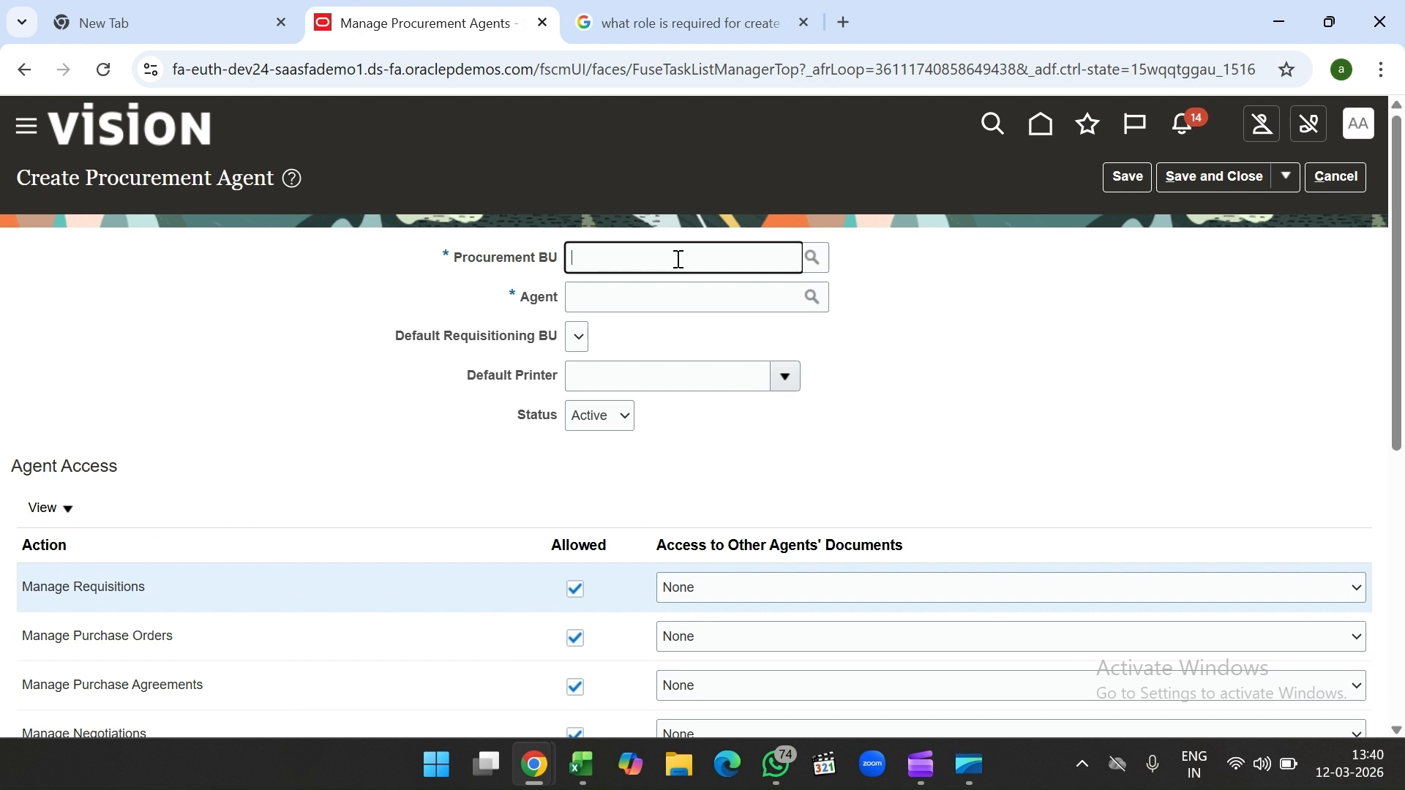
{"action": "type", "text": "US"}
{"action": "key", "text": "Tab"}
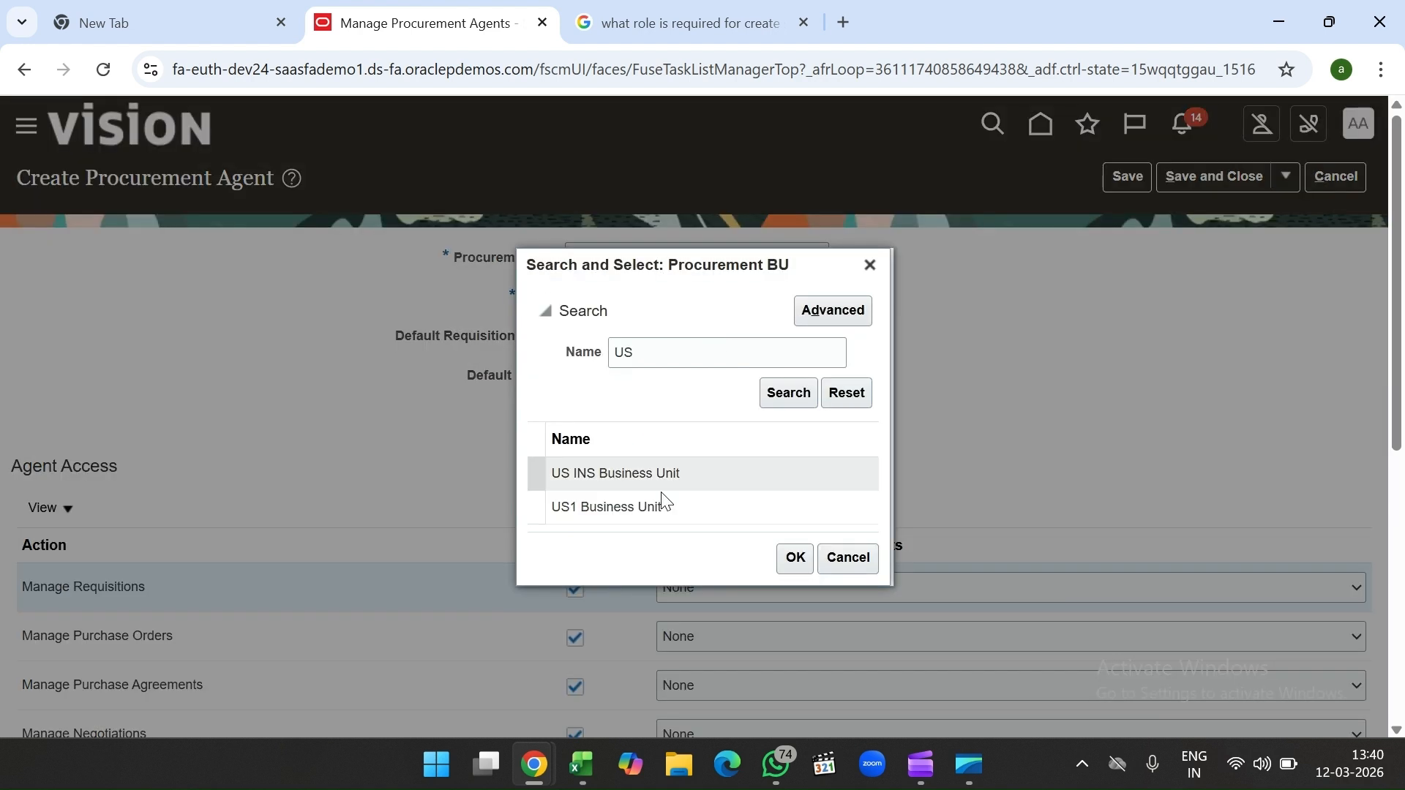
{"action": "left_click", "coordinate": [666, 503]}
{"action": "left_click", "coordinate": [780, 570]}
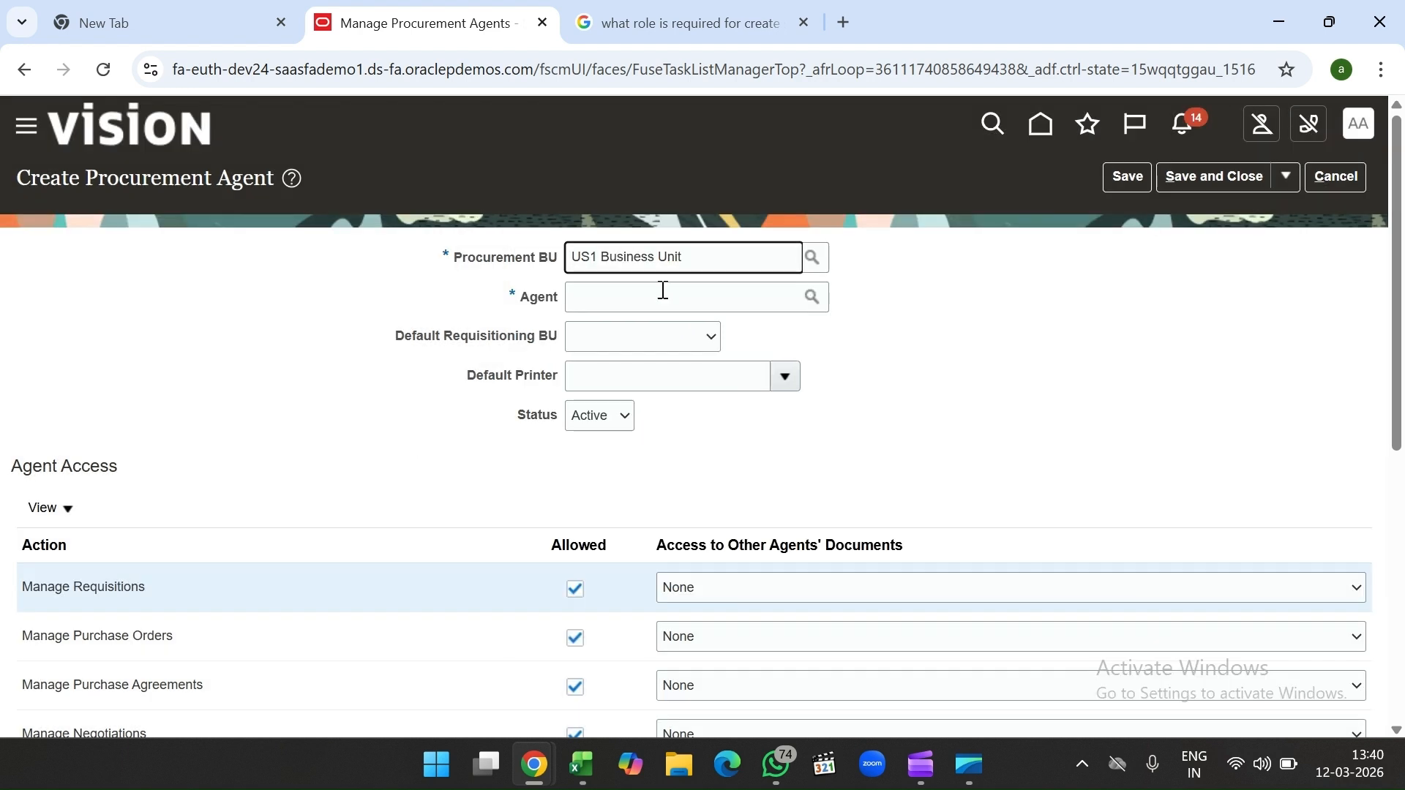
Step: Search agents for 'TEST' and choose the test user as the agent
{"action": "left_click", "coordinate": [666, 292]}
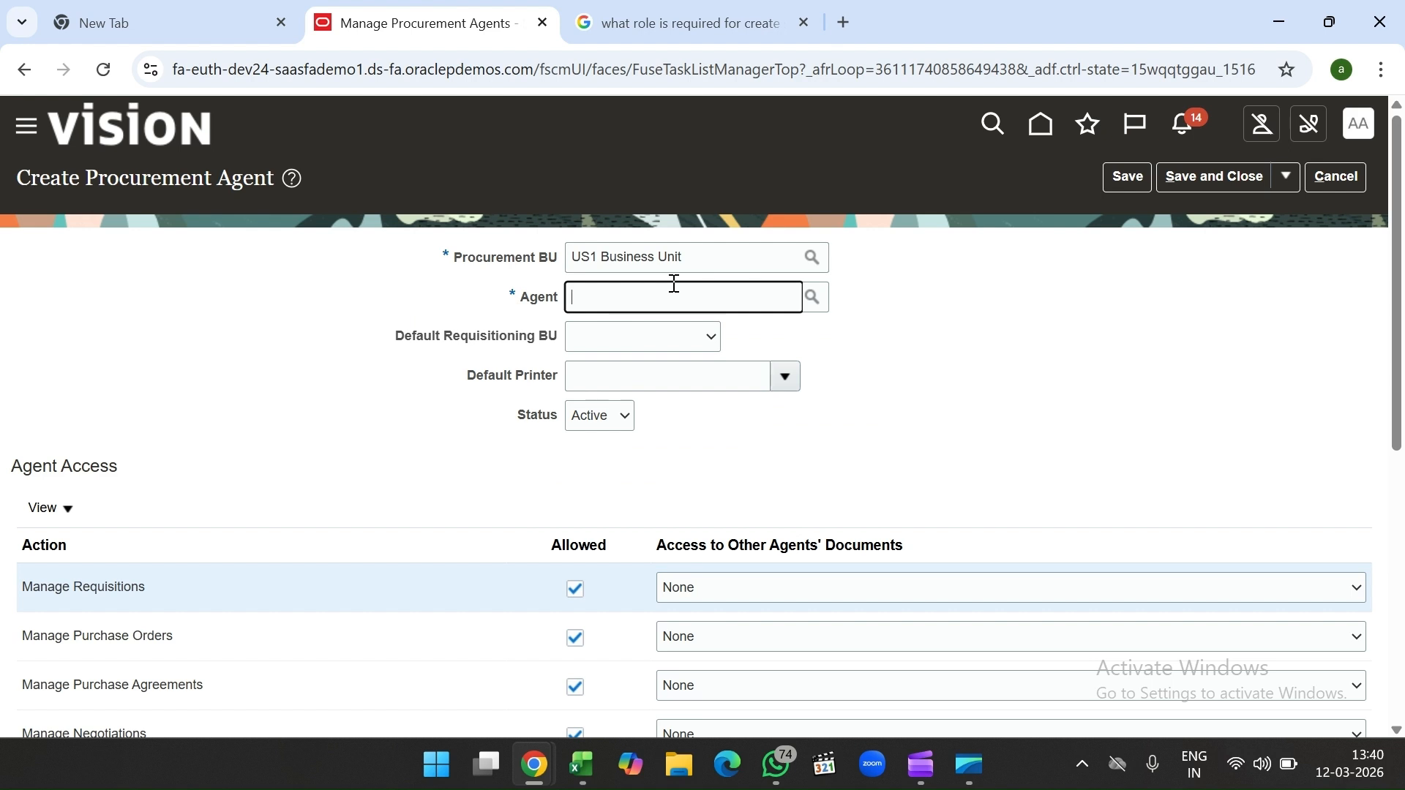
{"action": "type", "text": "TEST"}
{"action": "key", "text": "Tab"}
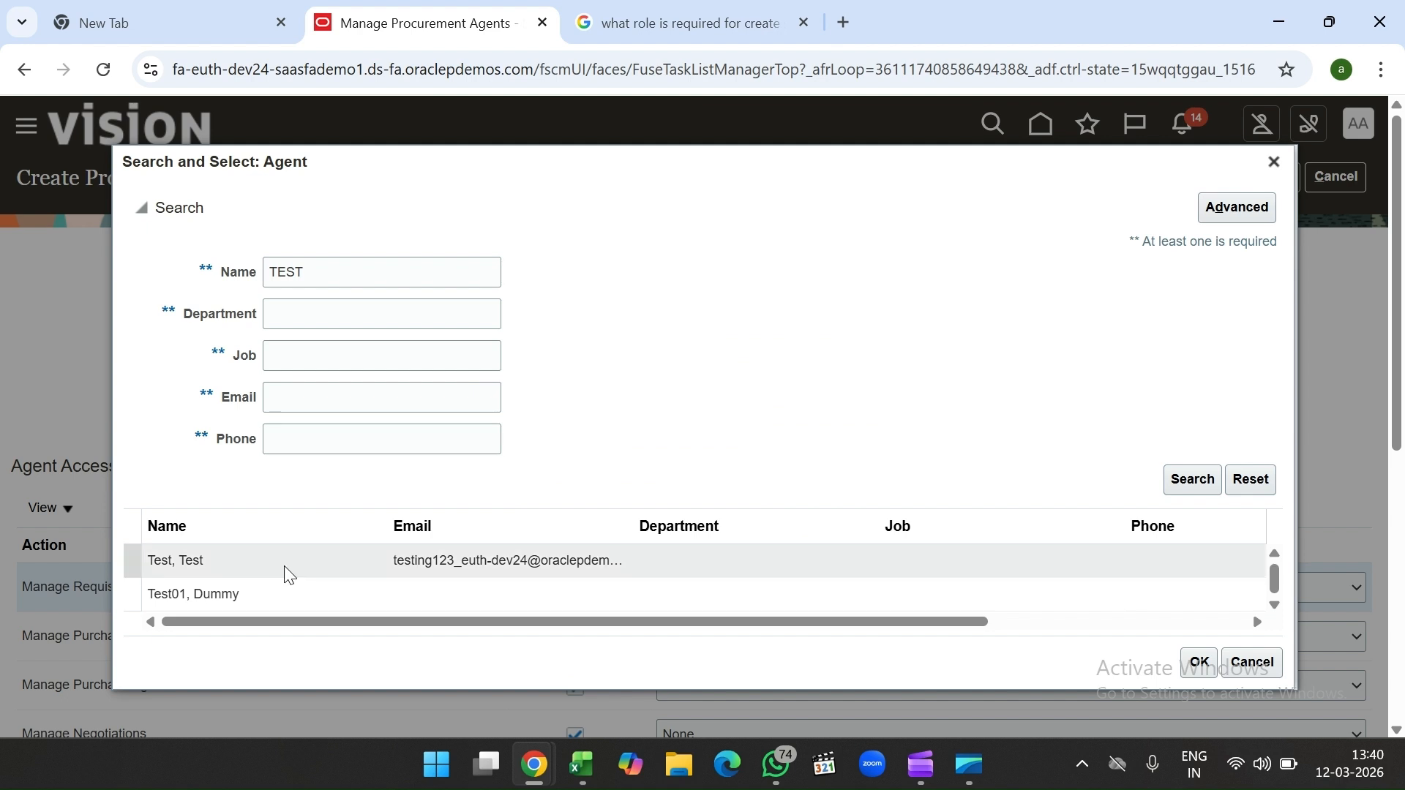
{"action": "left_click", "coordinate": [290, 575]}
{"action": "left_click", "coordinate": [1200, 662]}
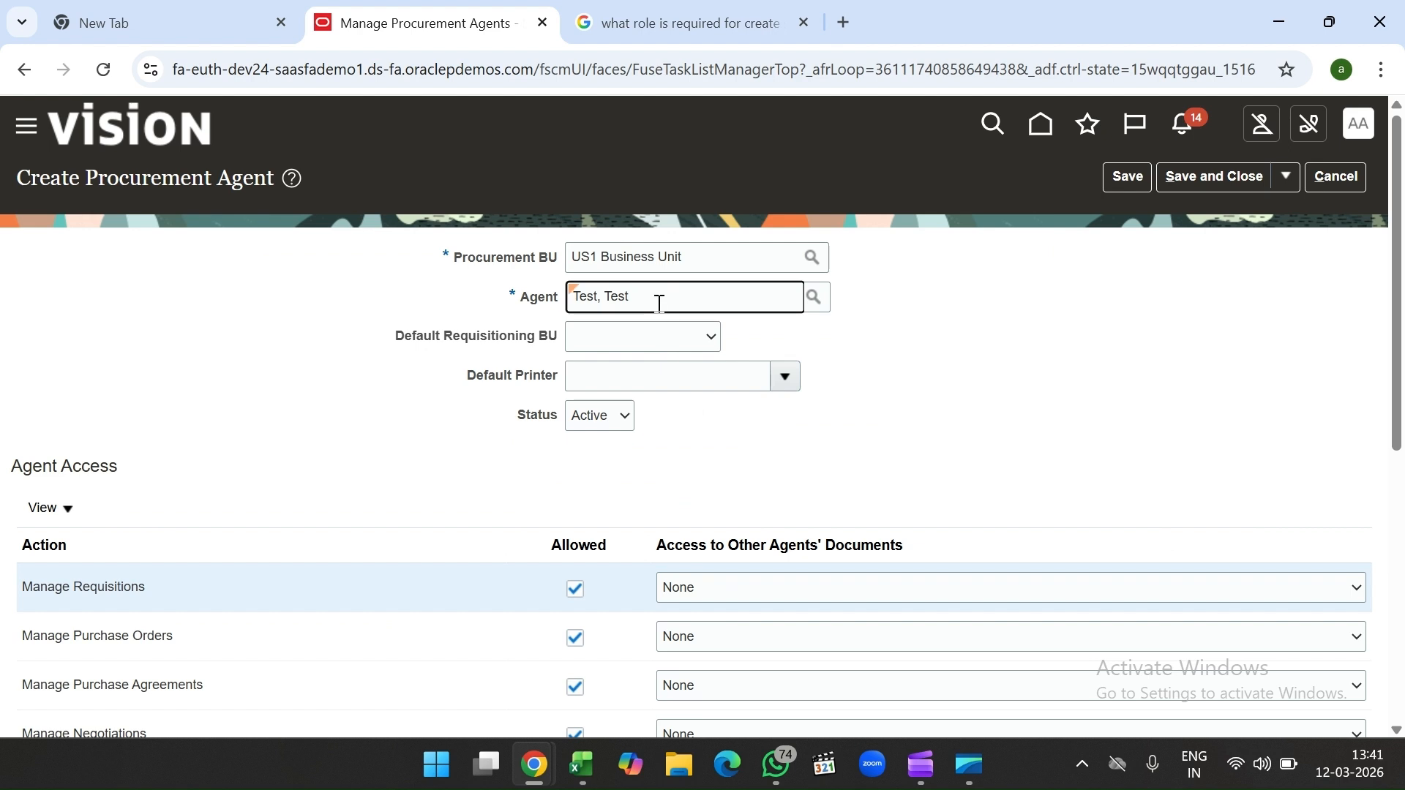
Step: Set the Default Requisitioning BU to US1 Business Unit
{"action": "left_click", "coordinate": [654, 336]}
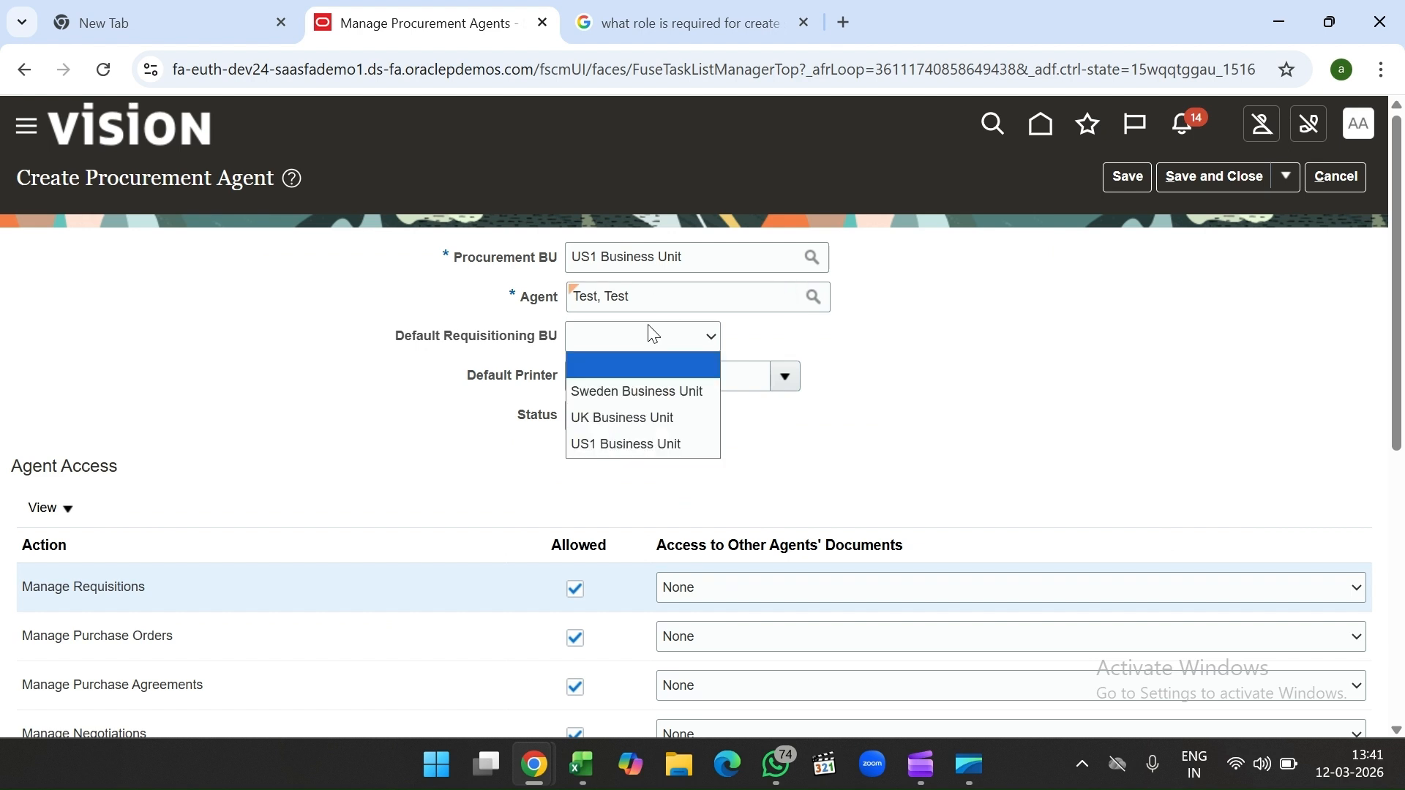
{"action": "left_click", "coordinate": [636, 444]}
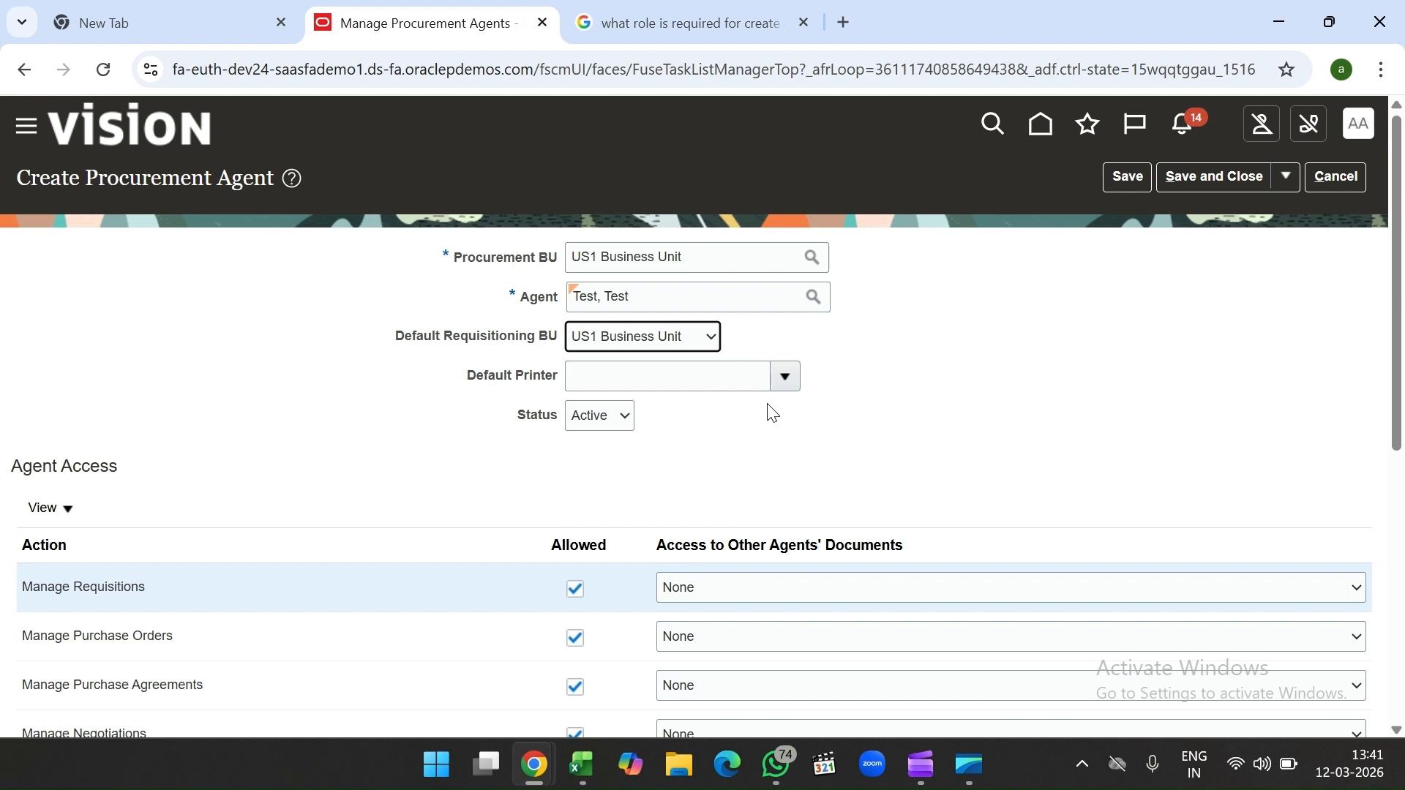
{"action": "left_click", "coordinate": [648, 296]}
{"action": "left_click", "coordinate": [643, 339]}
Step: Review the Agent Access settings, leaving requisition access at None
{"action": "left_click", "coordinate": [644, 342]}
{"action": "scroll", "coordinate": [383, 388], "scroll_direction": "down", "scroll_amount": 1}
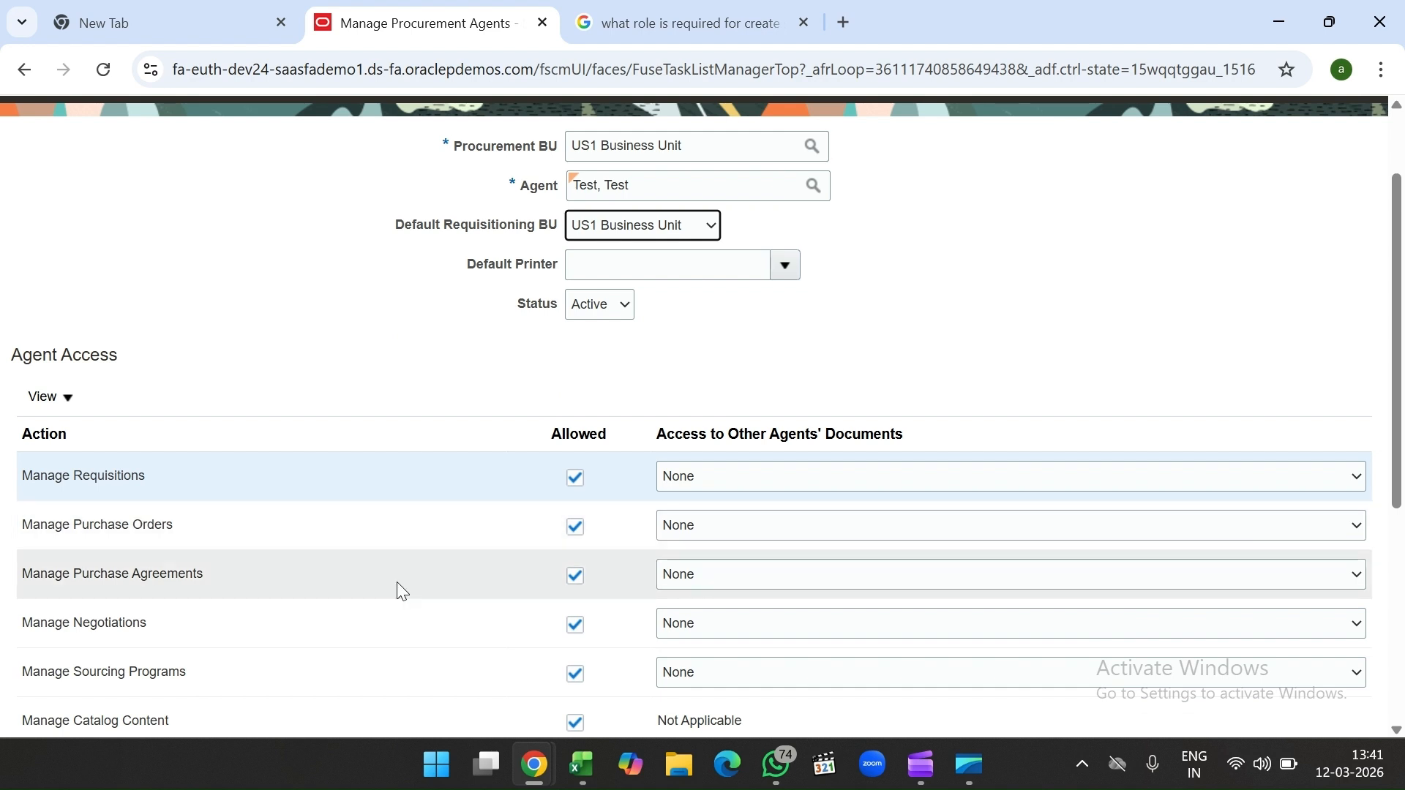
{"action": "left_click", "coordinate": [723, 477]}
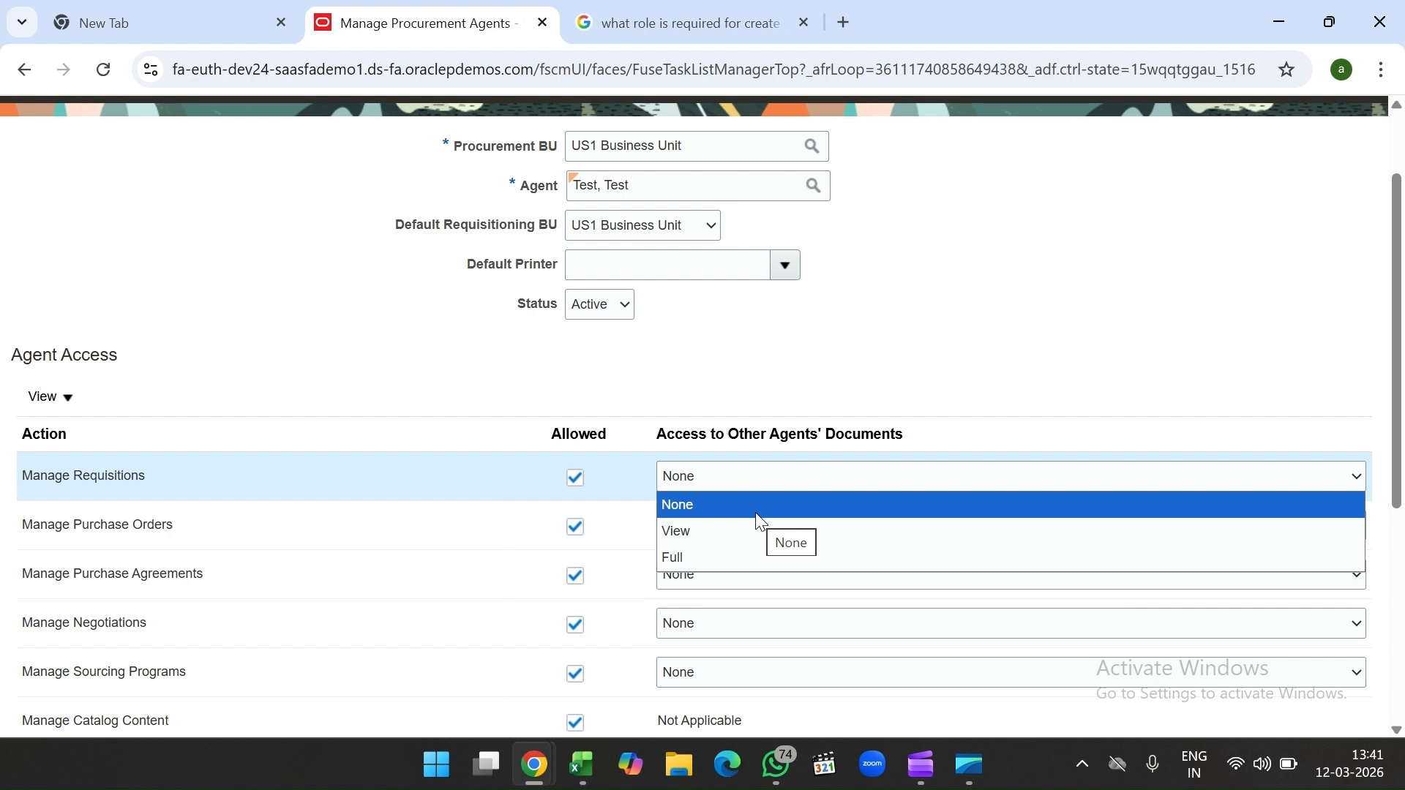
{"action": "left_click", "coordinate": [853, 345]}
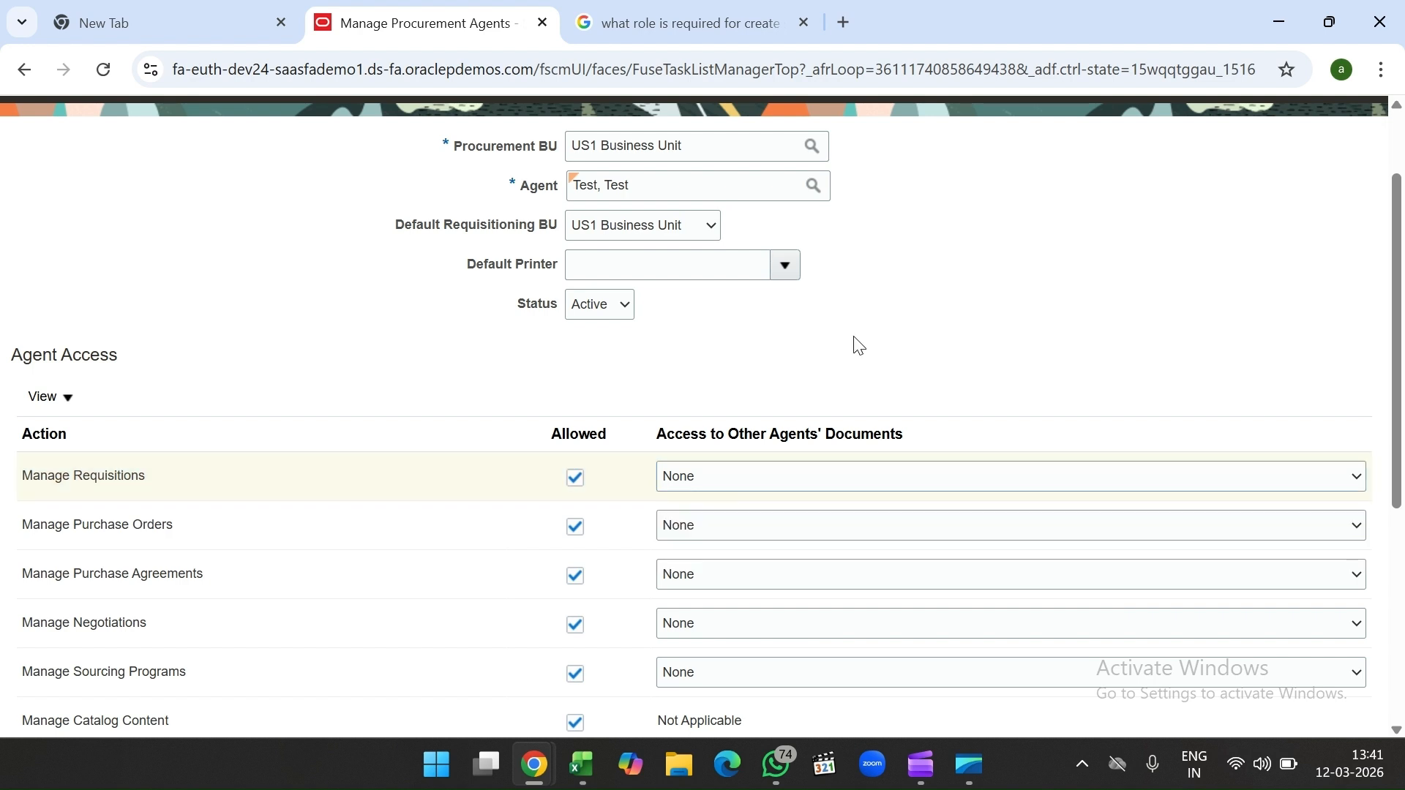
{"action": "scroll", "coordinate": [859, 346], "scroll_direction": "up", "scroll_amount": 3}
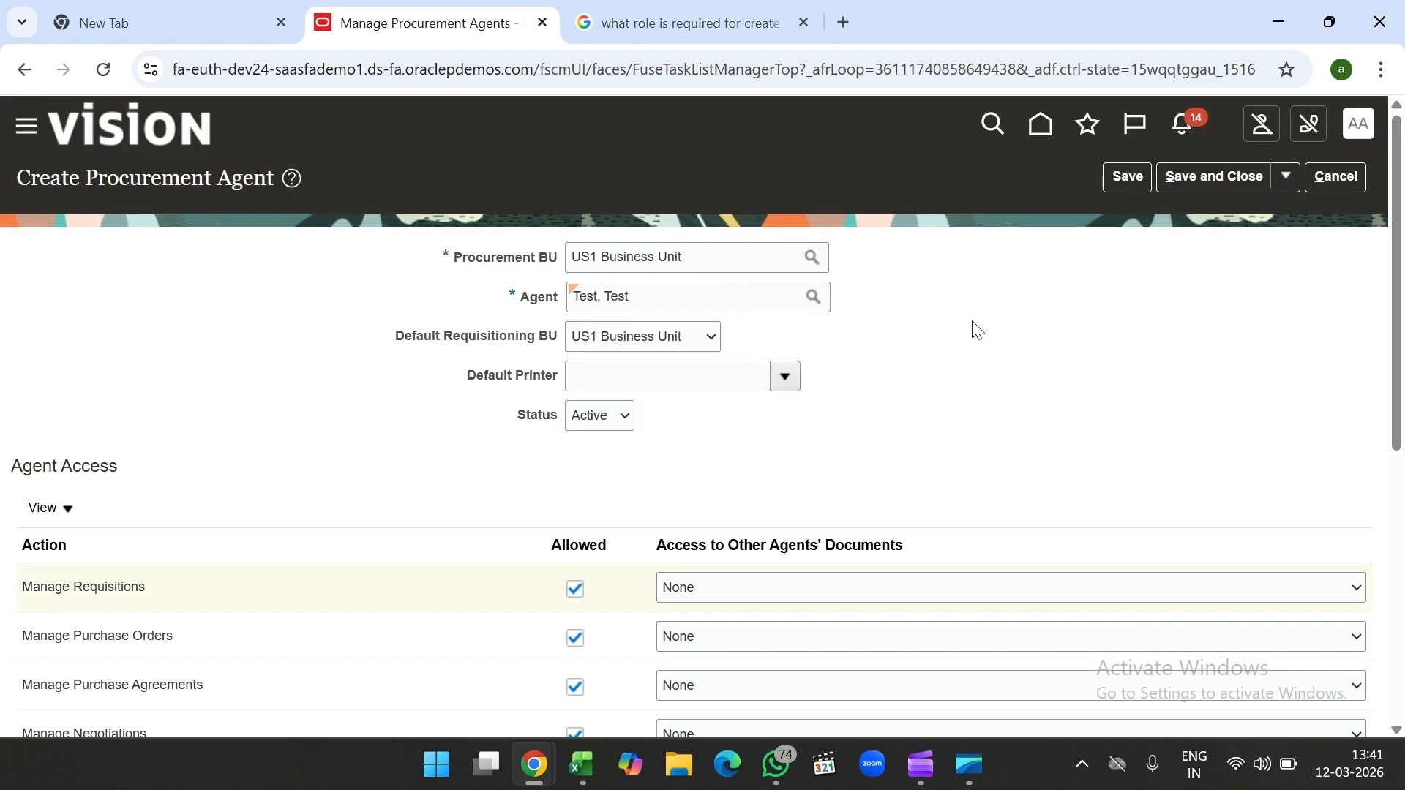
{"action": "scroll", "coordinate": [977, 330], "scroll_direction": "down", "scroll_amount": 1}
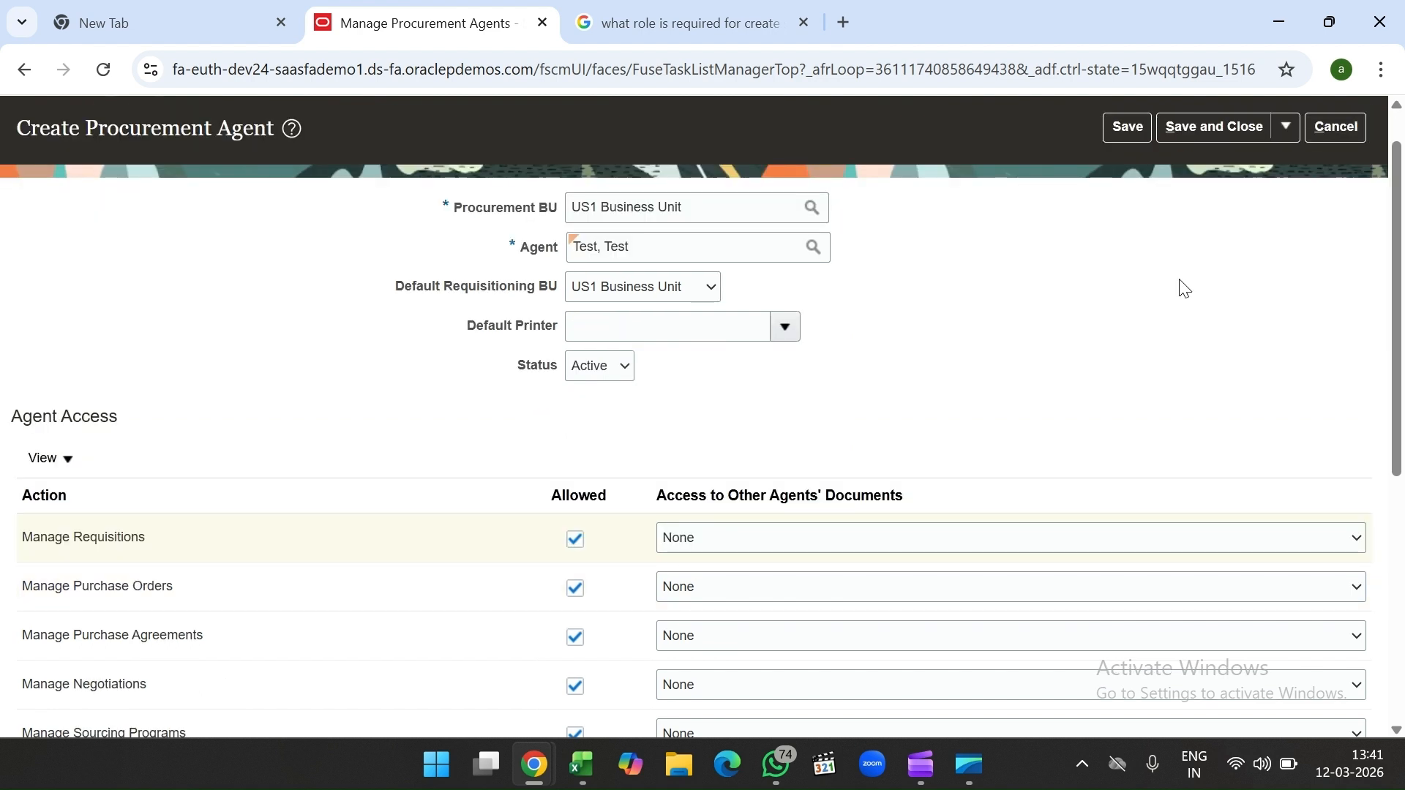
{"action": "scroll", "coordinate": [1090, 330], "scroll_direction": "up", "scroll_amount": 1}
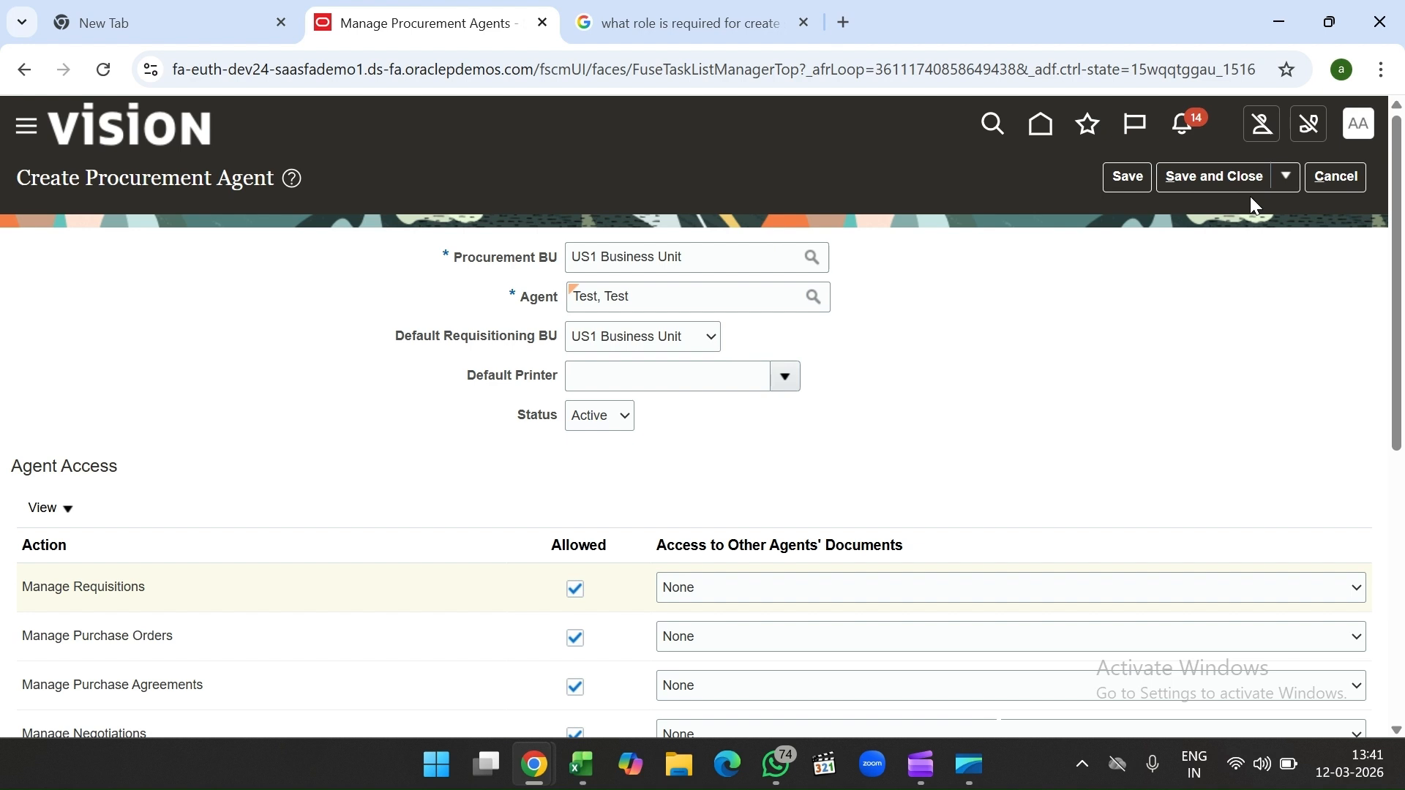
Step: Cancel the agent, return to Setup and Maintenance, and select Excel's 1.Approval Manager note
{"action": "left_click", "coordinate": [1342, 179]}
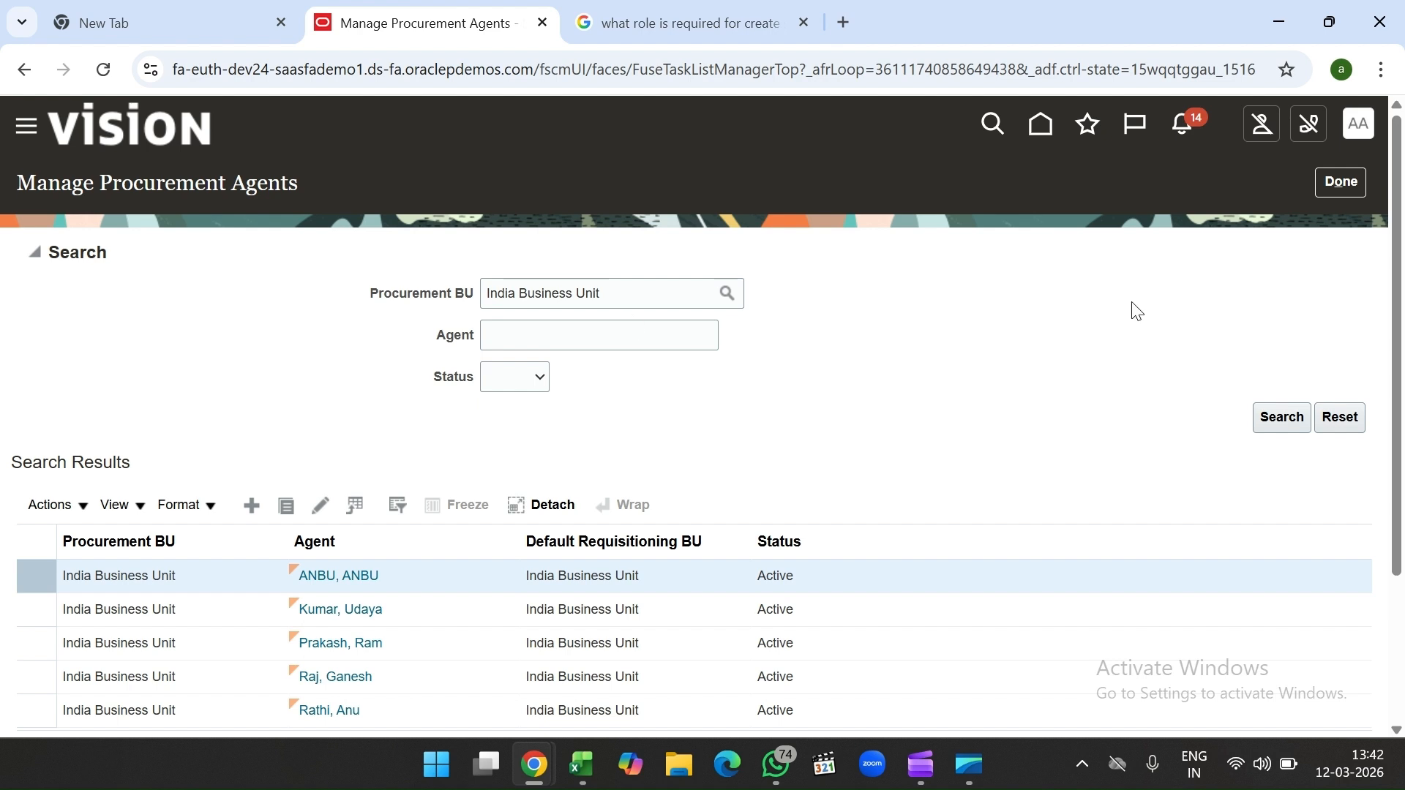
{"action": "left_click", "coordinate": [1362, 136]}
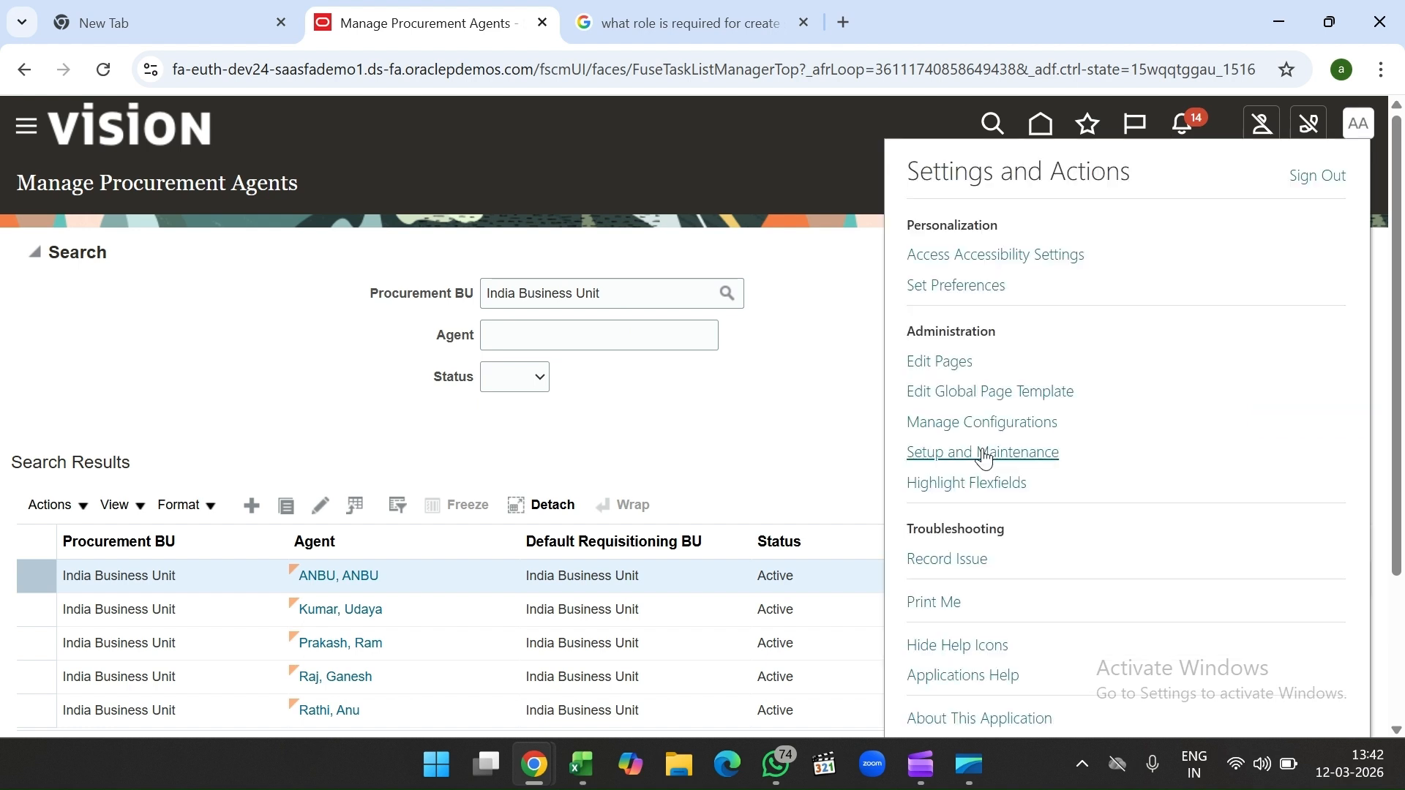
{"action": "left_click", "coordinate": [985, 453]}
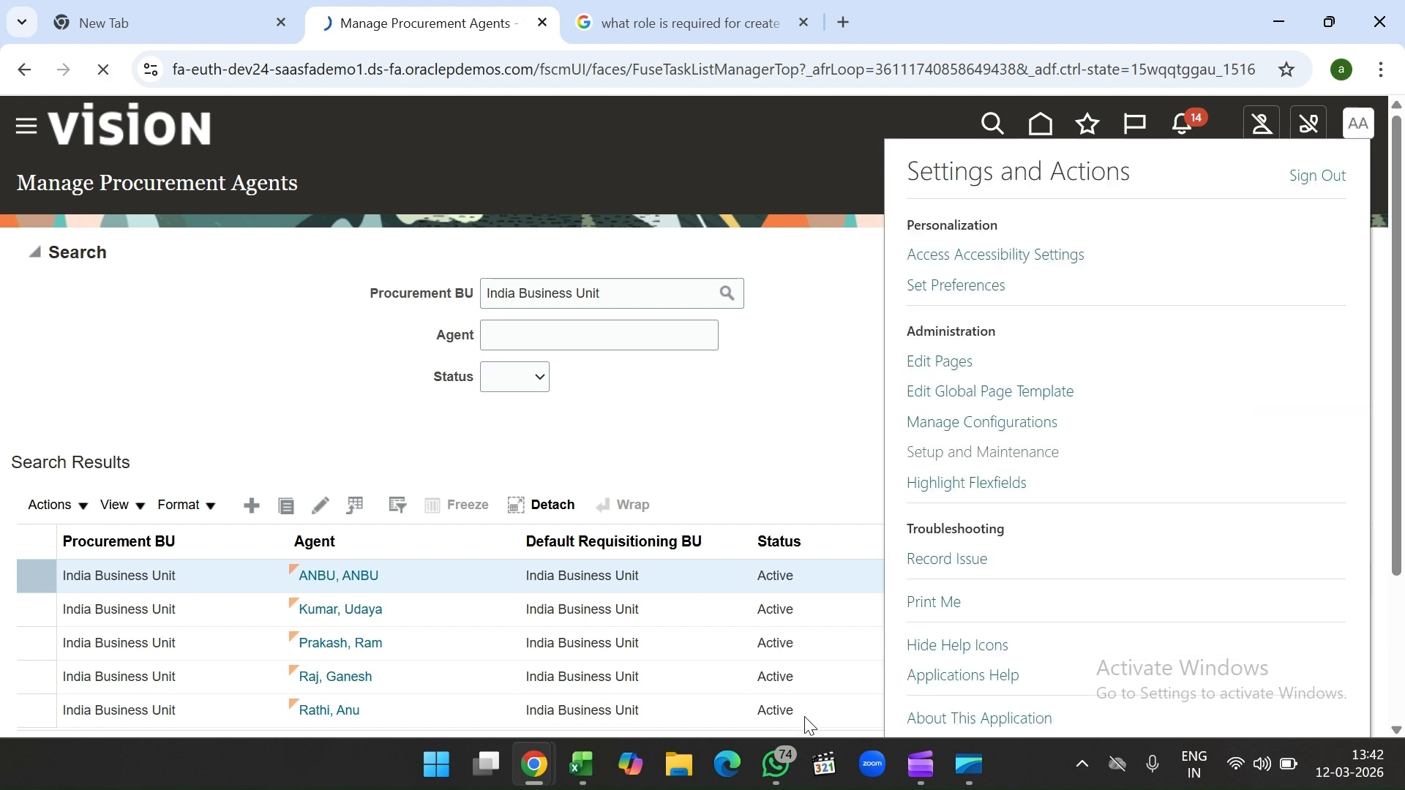
{"action": "left_click", "coordinate": [583, 766]}
{"action": "left_click", "coordinate": [372, 443]}
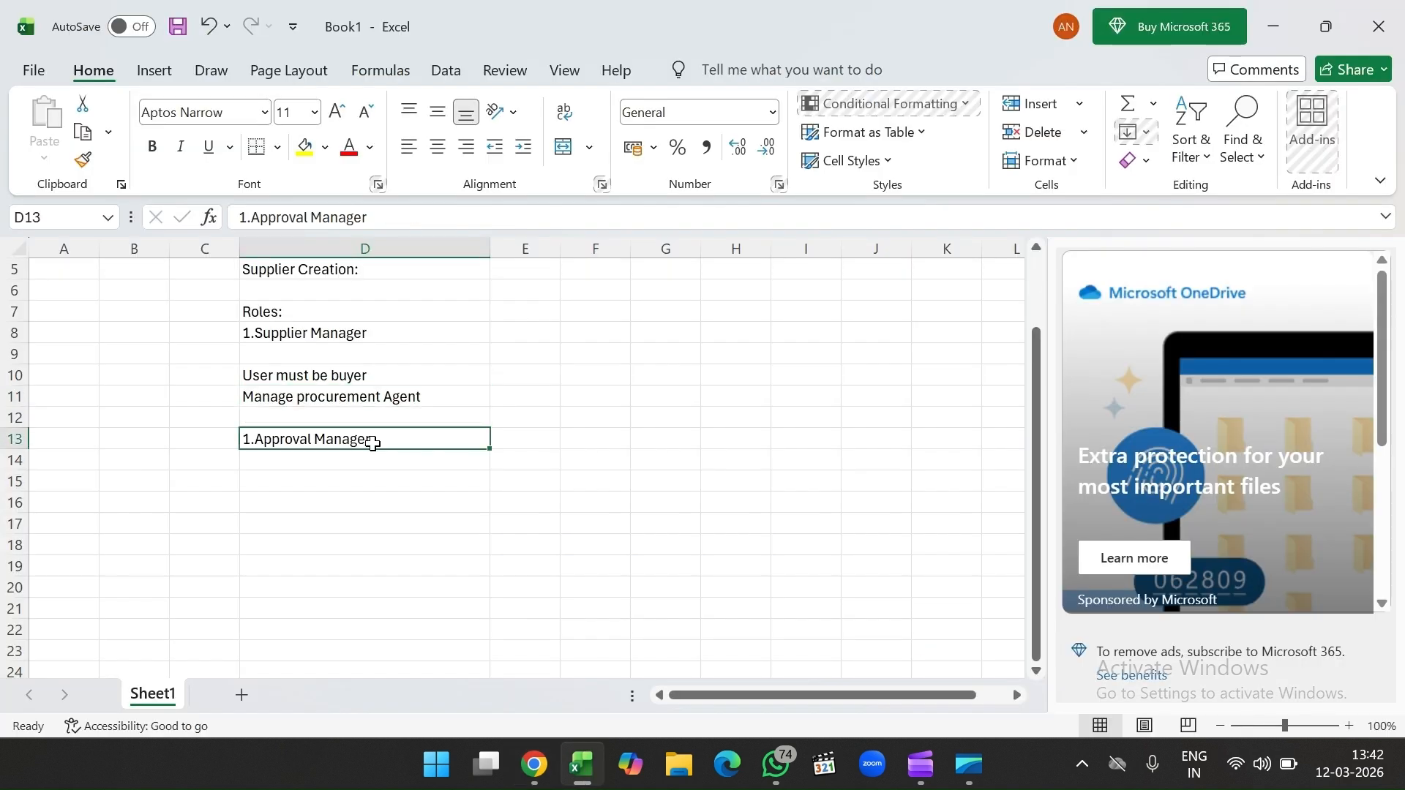
Step: Change the note to read '1.Approval ManageMENT'
{"action": "double_click", "coordinate": [372, 443]}
{"action": "key", "text": "BackSpace"}
{"action": "type", "text": "ME"}
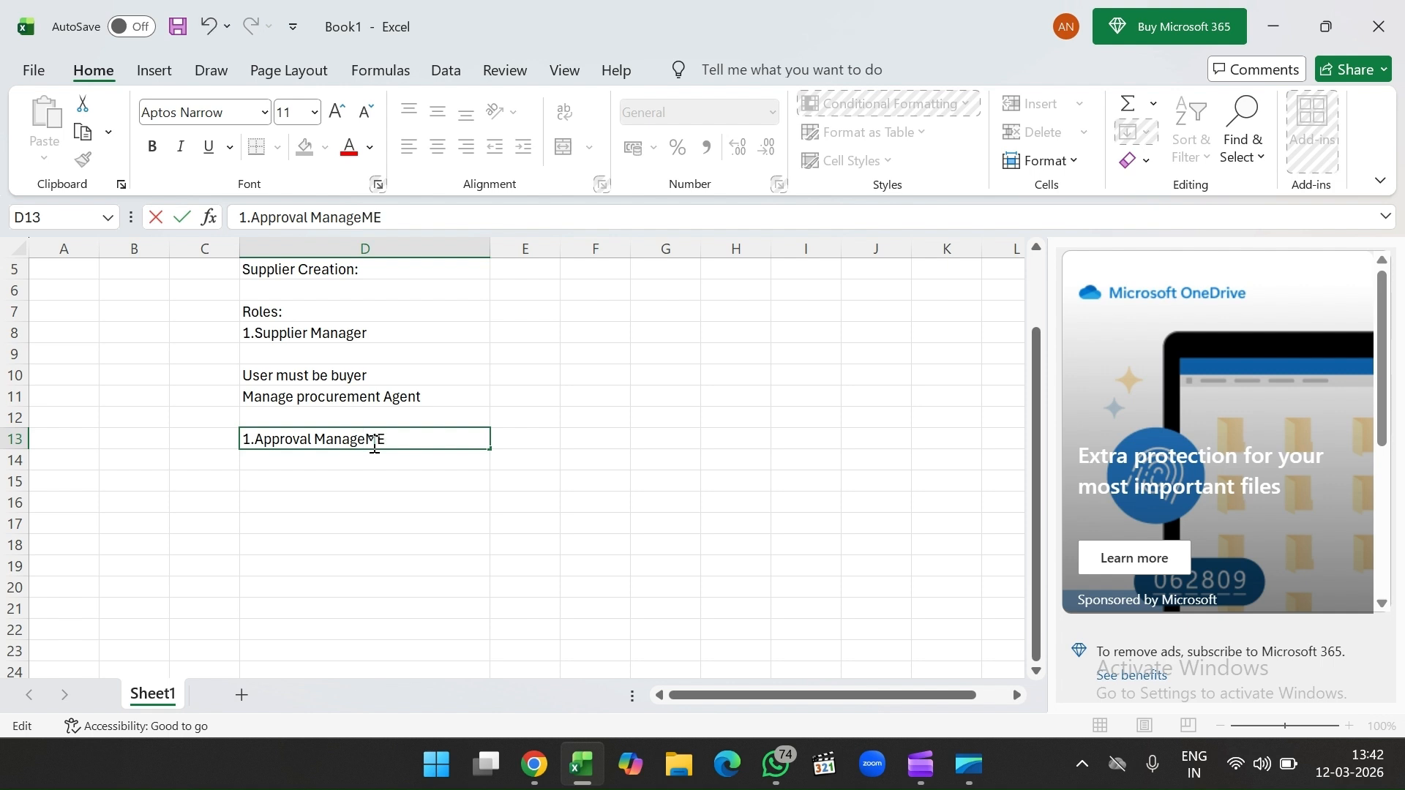
{"action": "type", "text": "NT"}
{"action": "key", "text": "Return"}
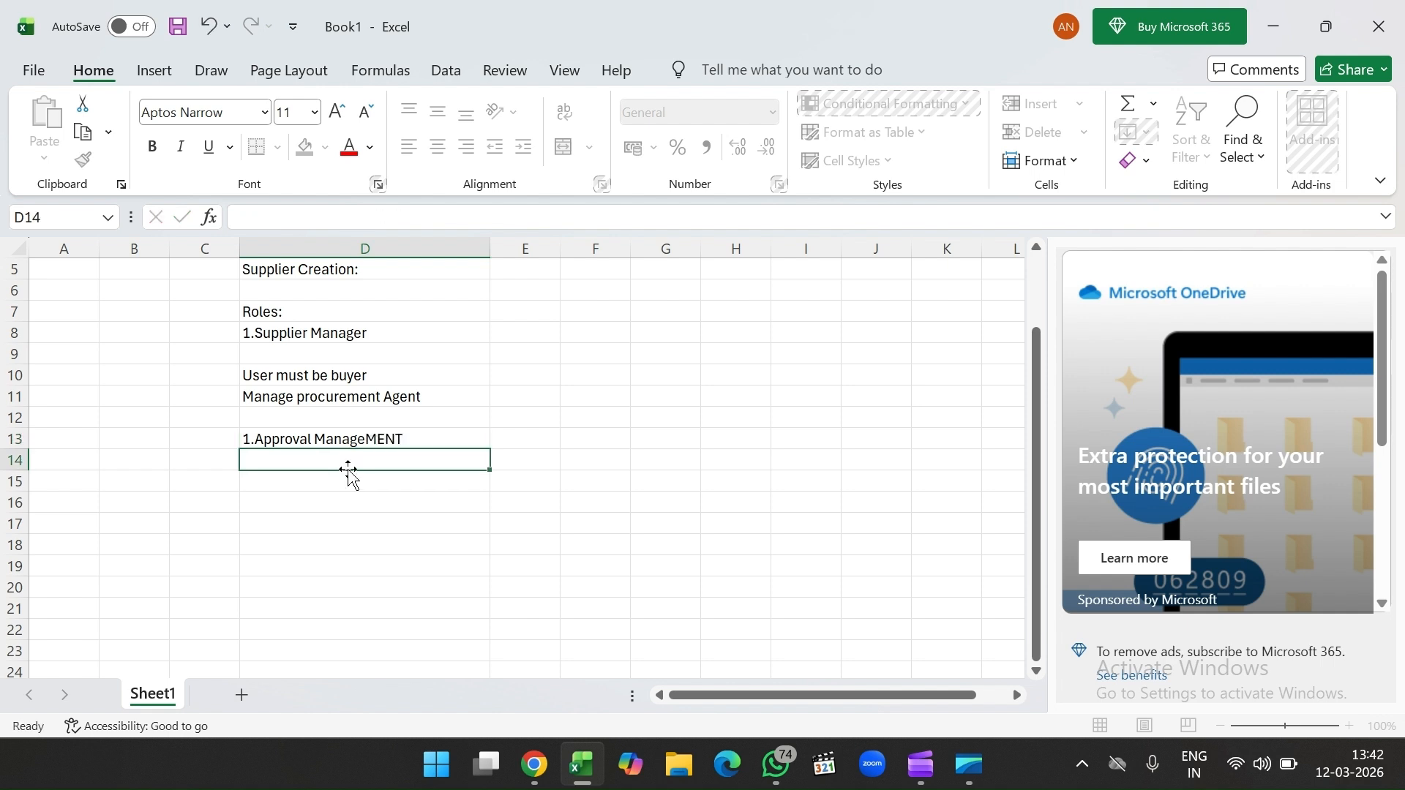
Step: Add '1,Supplier Profile should be autoapprovred' in D15 and '2.Spend authorization Should be autoapproved' in D16
{"action": "left_click", "coordinate": [341, 490]}
{"action": "type", "text": "1,"}
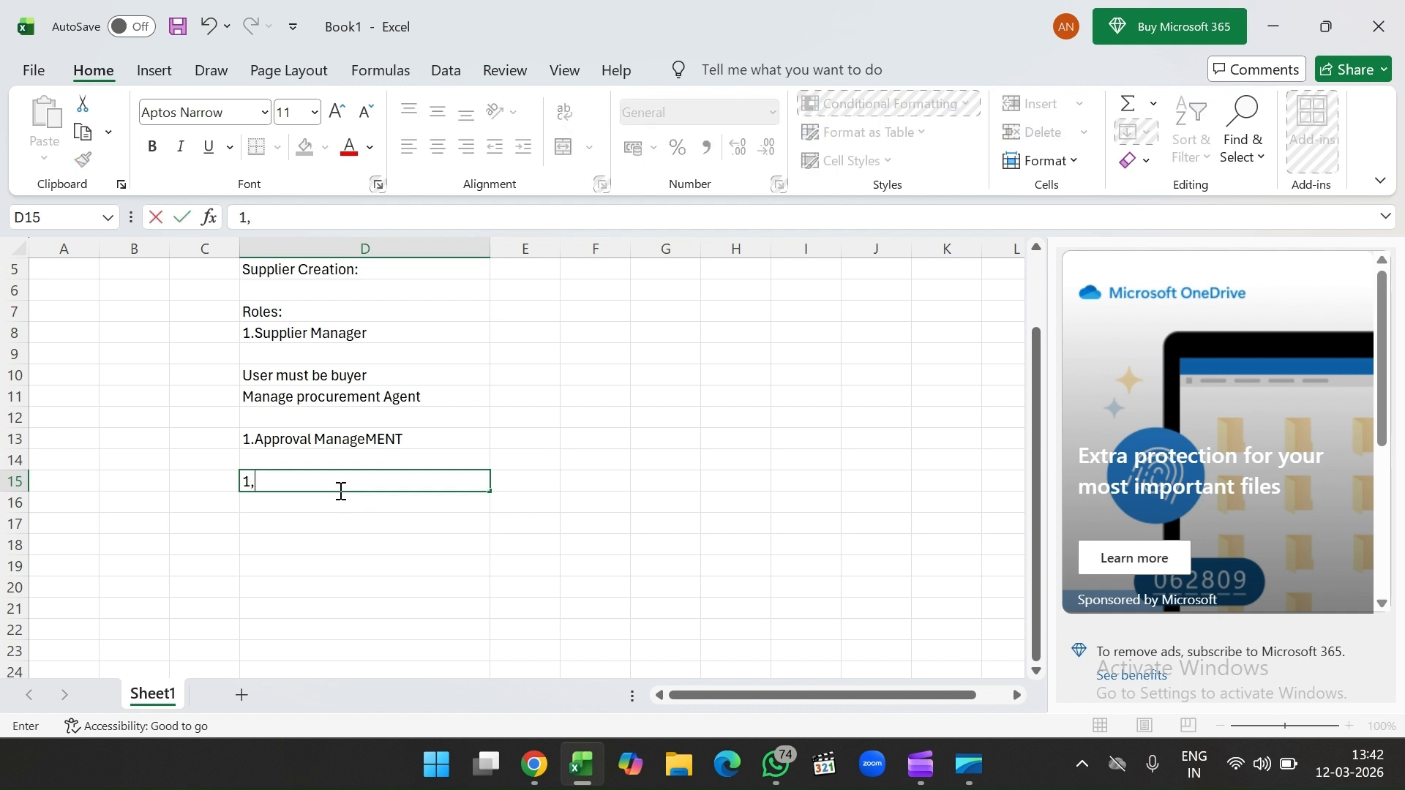
{"action": "type", "text": "Supplier Profile "}
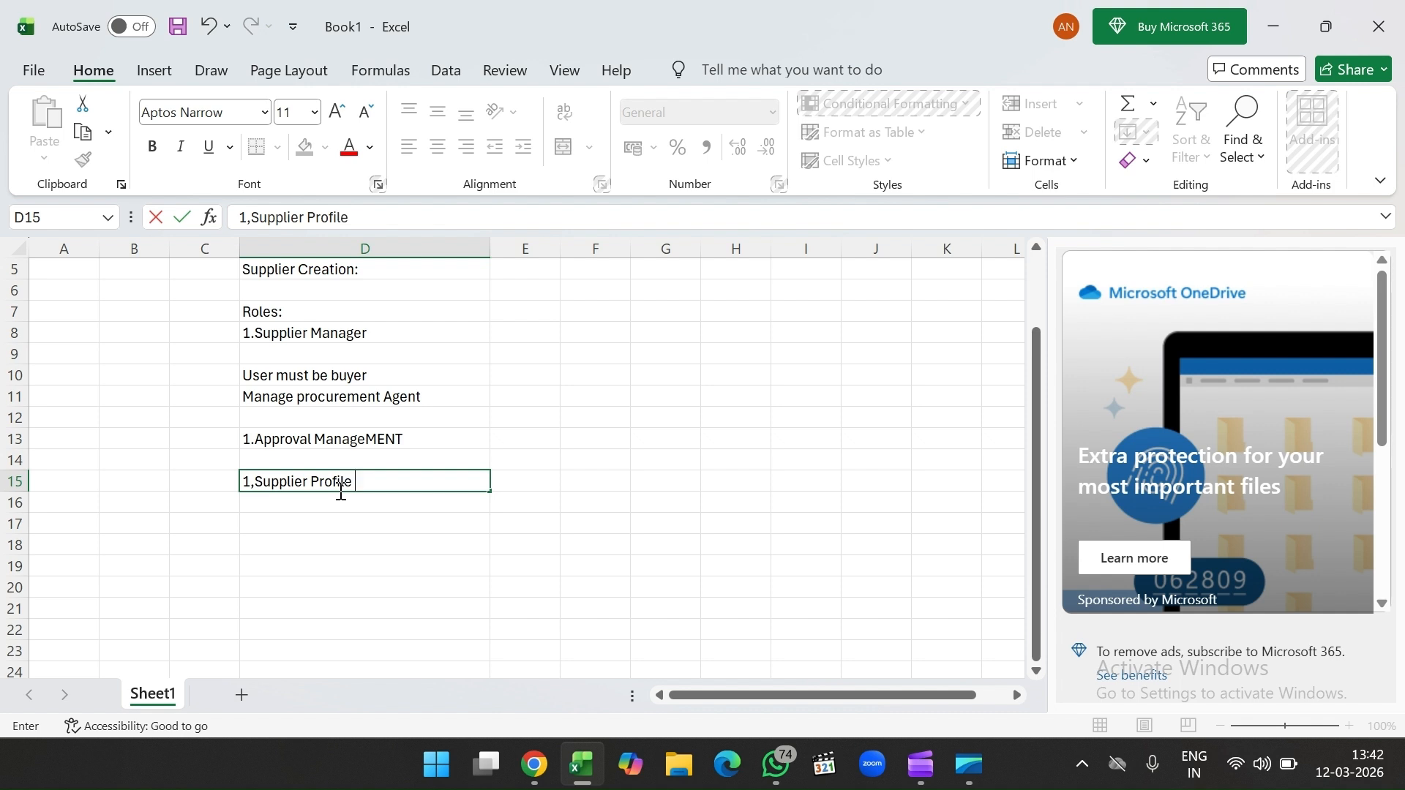
{"action": "type", "text": "should be"}
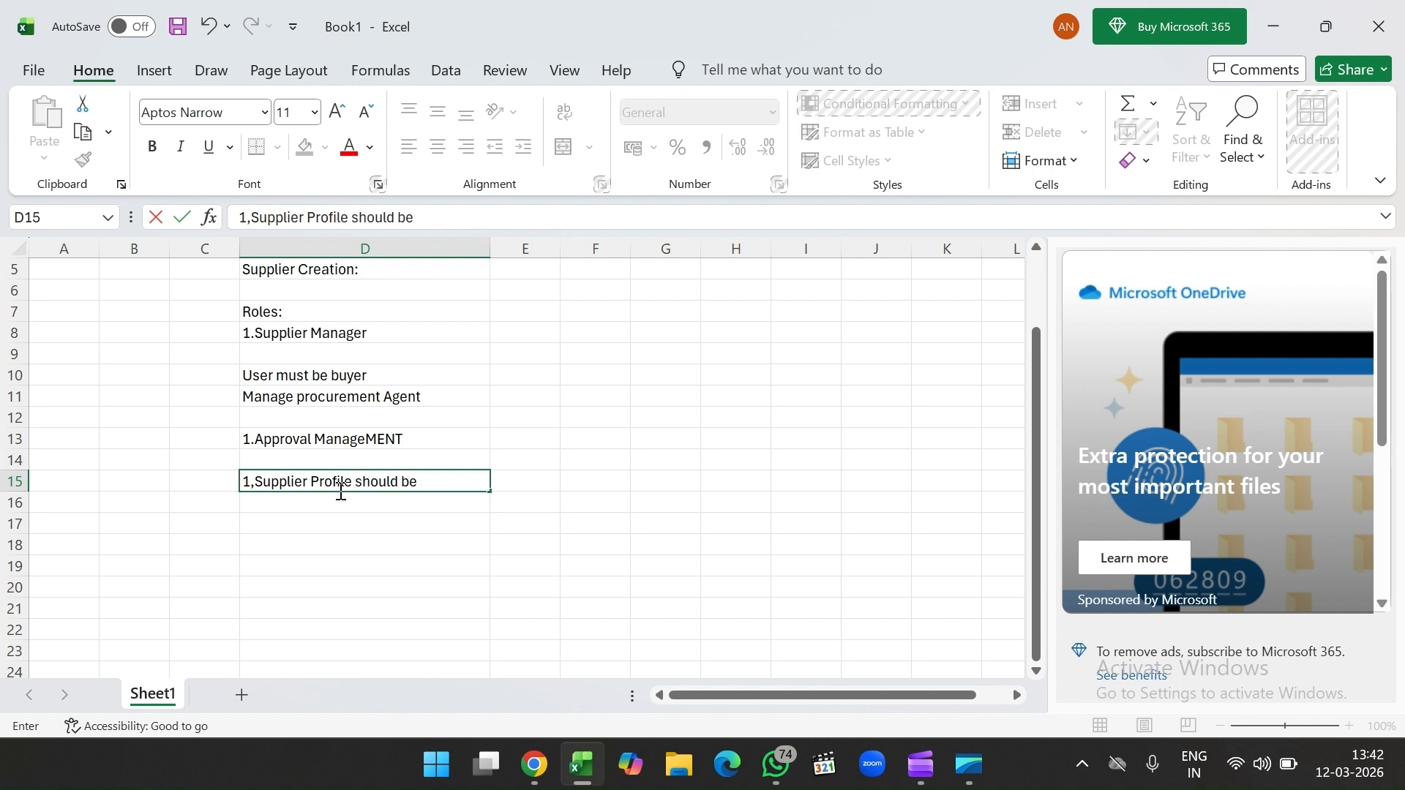
{"action": "type", "text": " autoapp"}
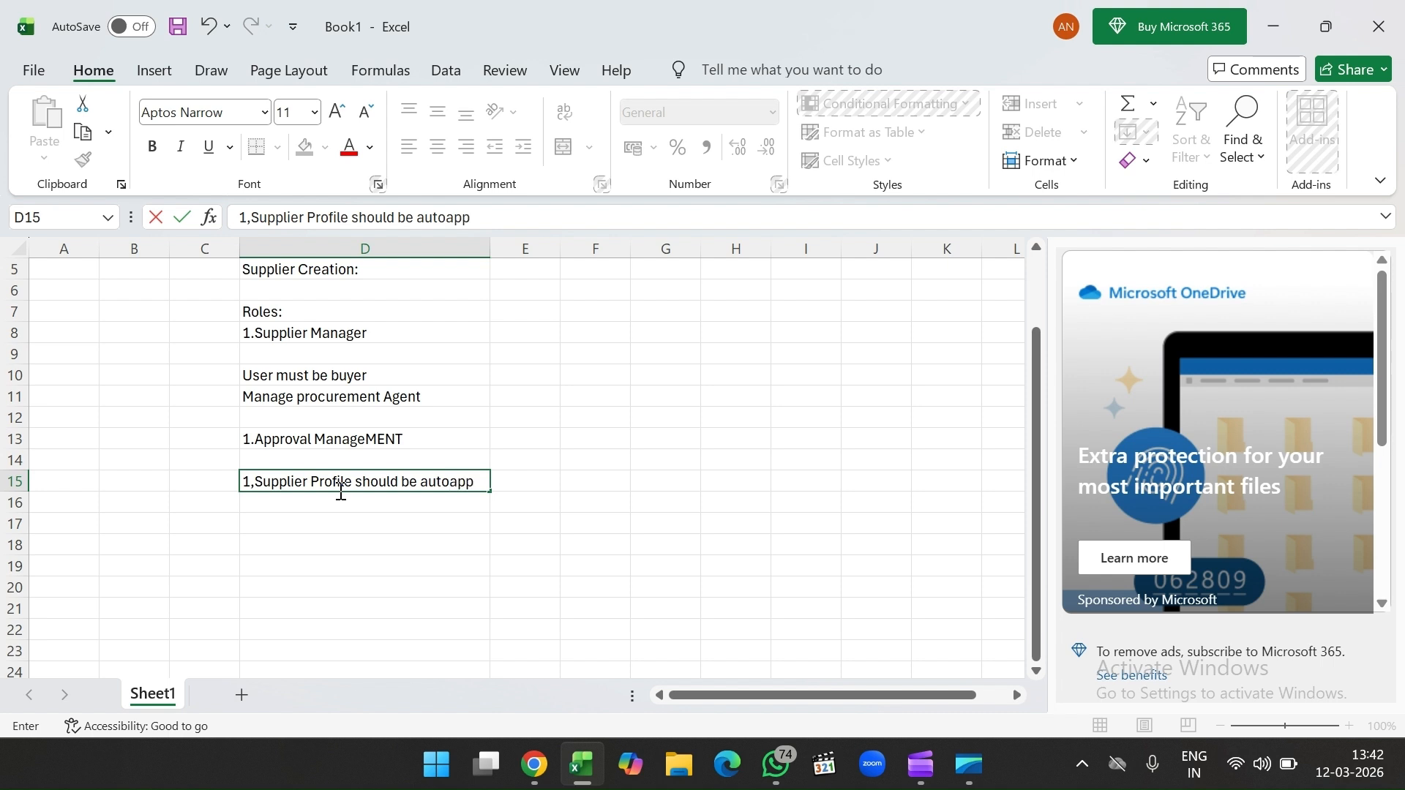
{"action": "type", "text": "rovred"}
{"action": "left_click", "coordinate": [340, 516]}
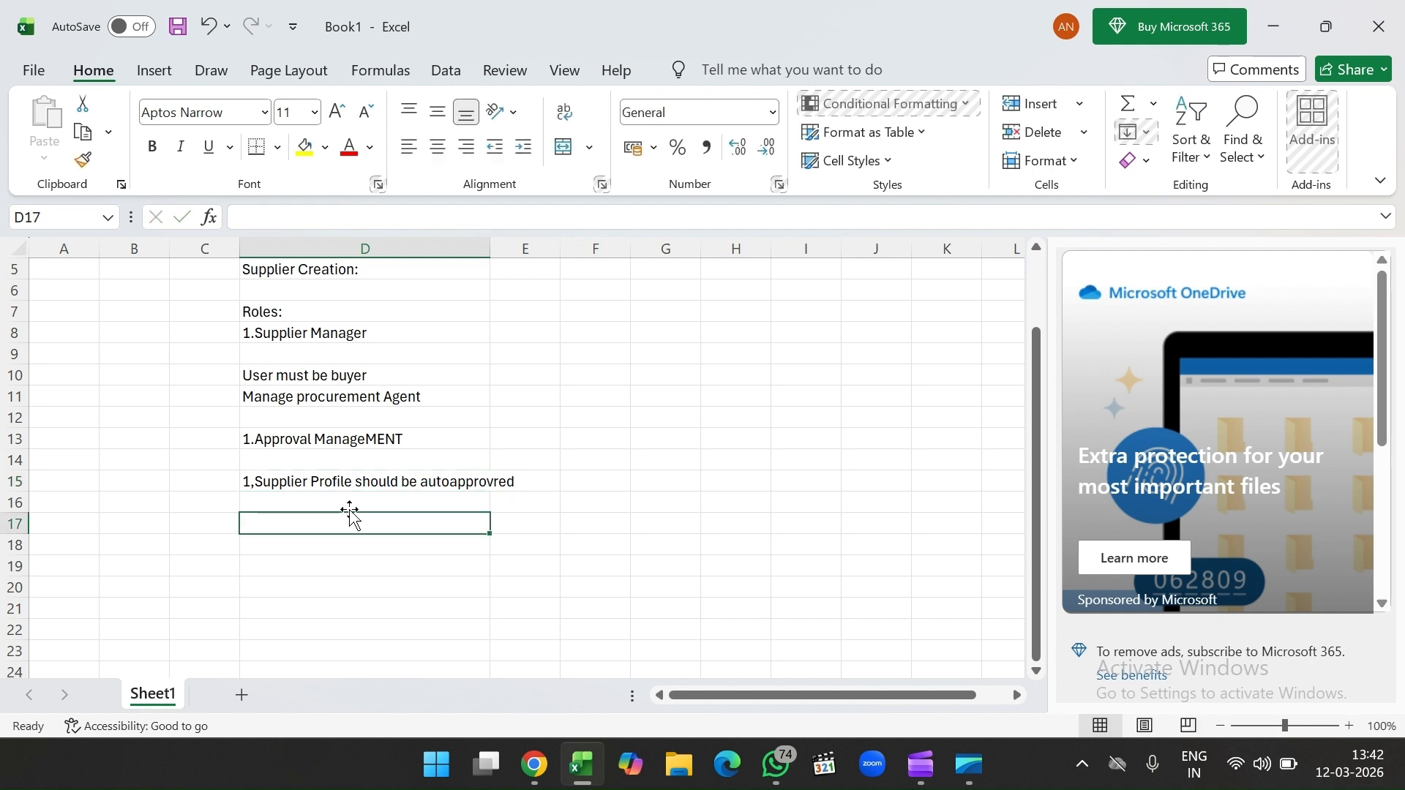
{"action": "left_click", "coordinate": [373, 500]}
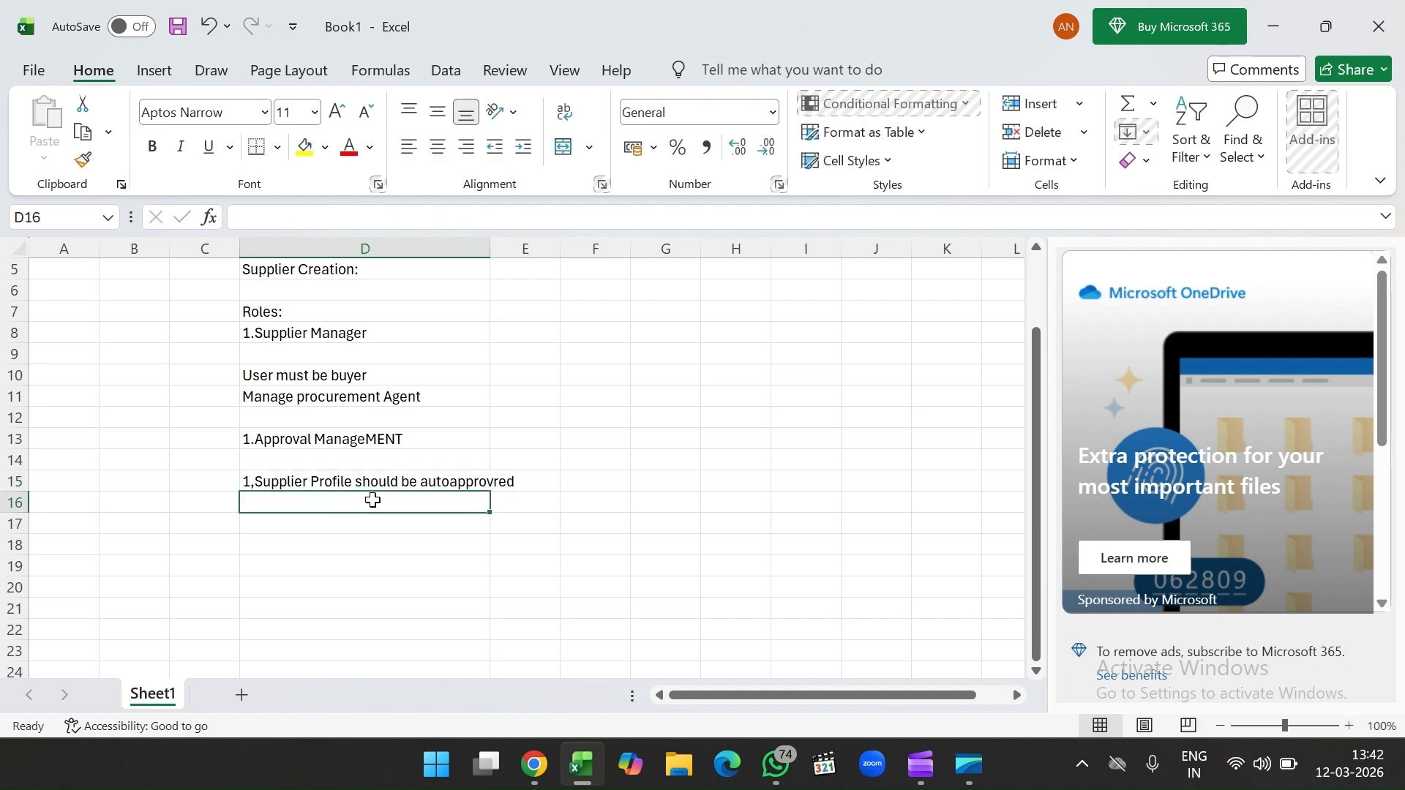
{"action": "type", "text": "2.Spe"}
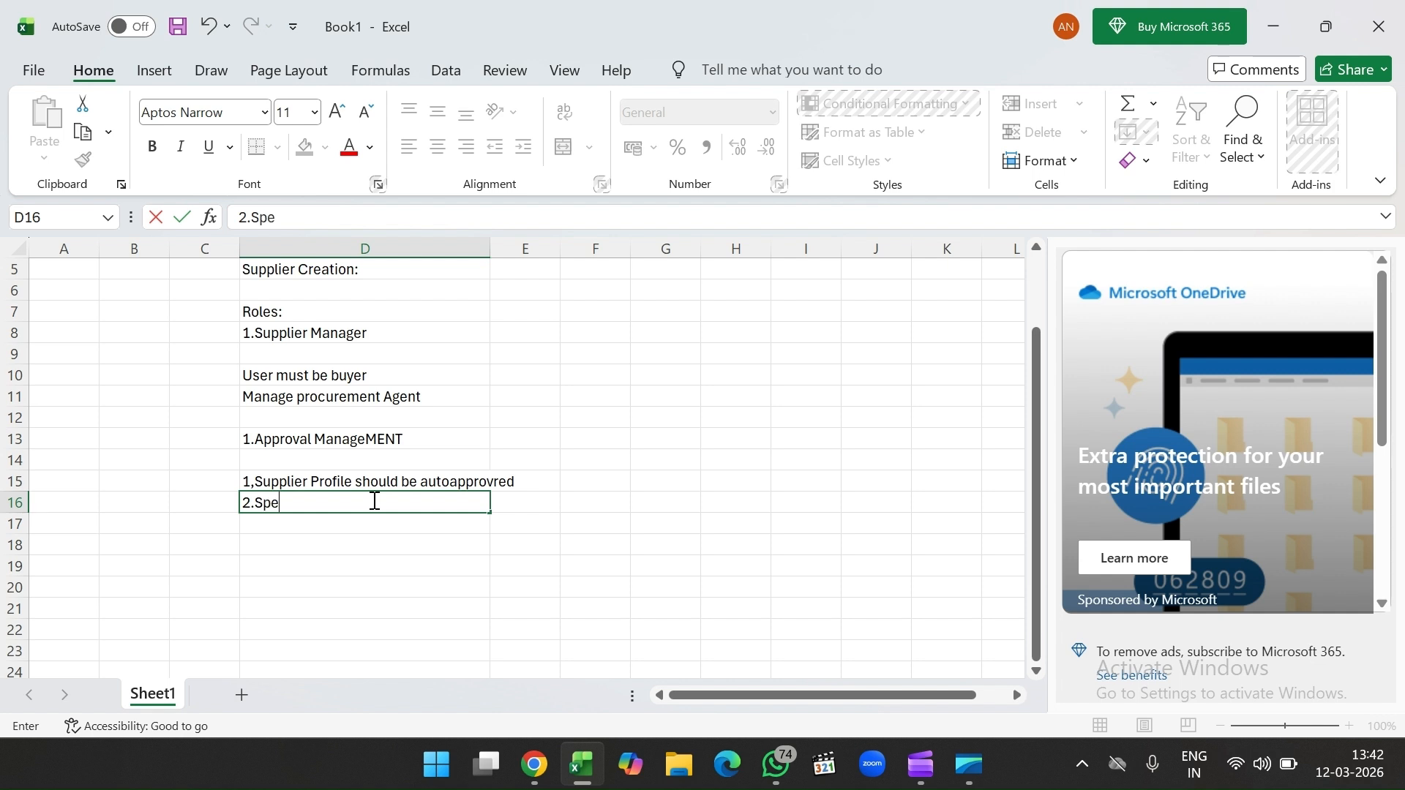
{"action": "type", "text": "nd author"}
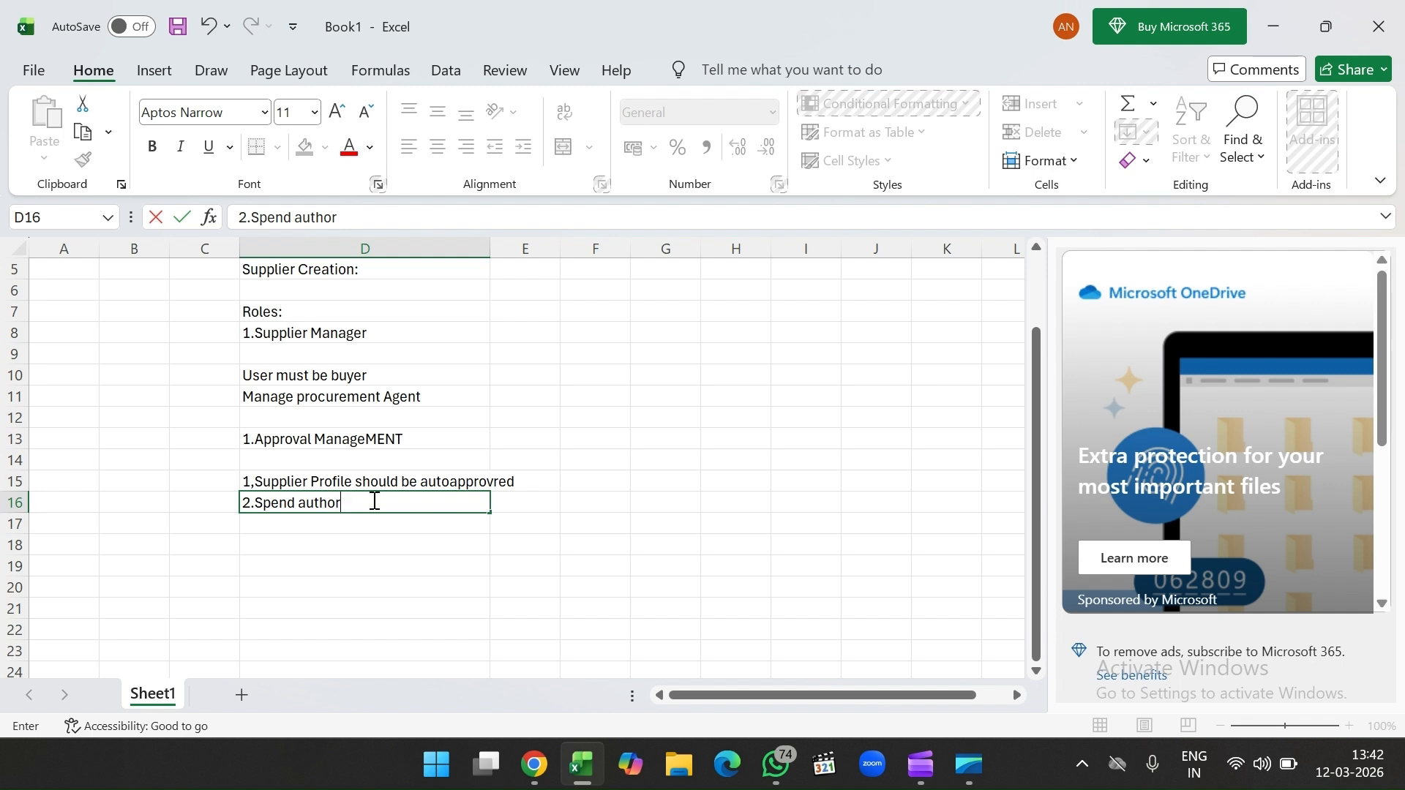
{"action": "type", "text": "ization Should be "}
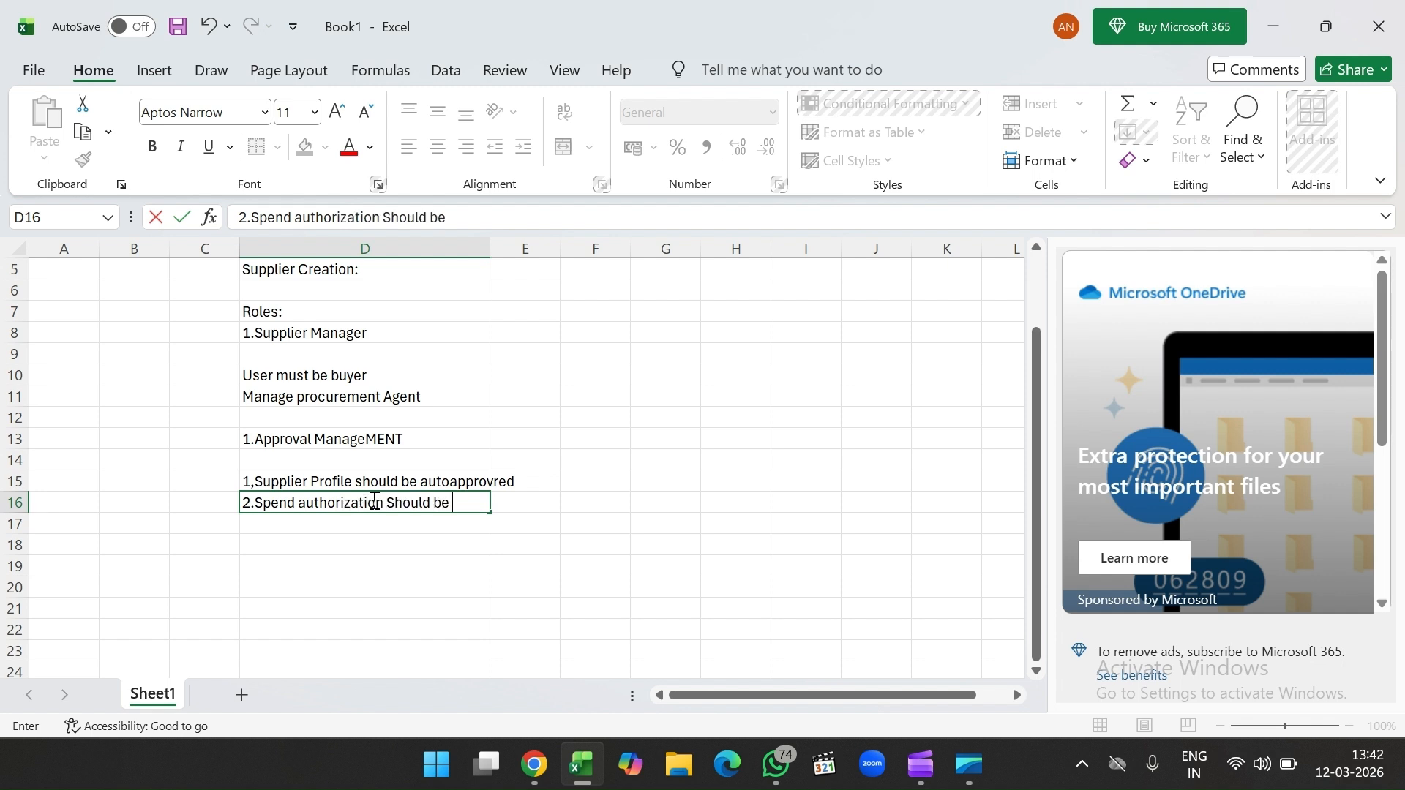
{"action": "type", "text": "autoapproved"}
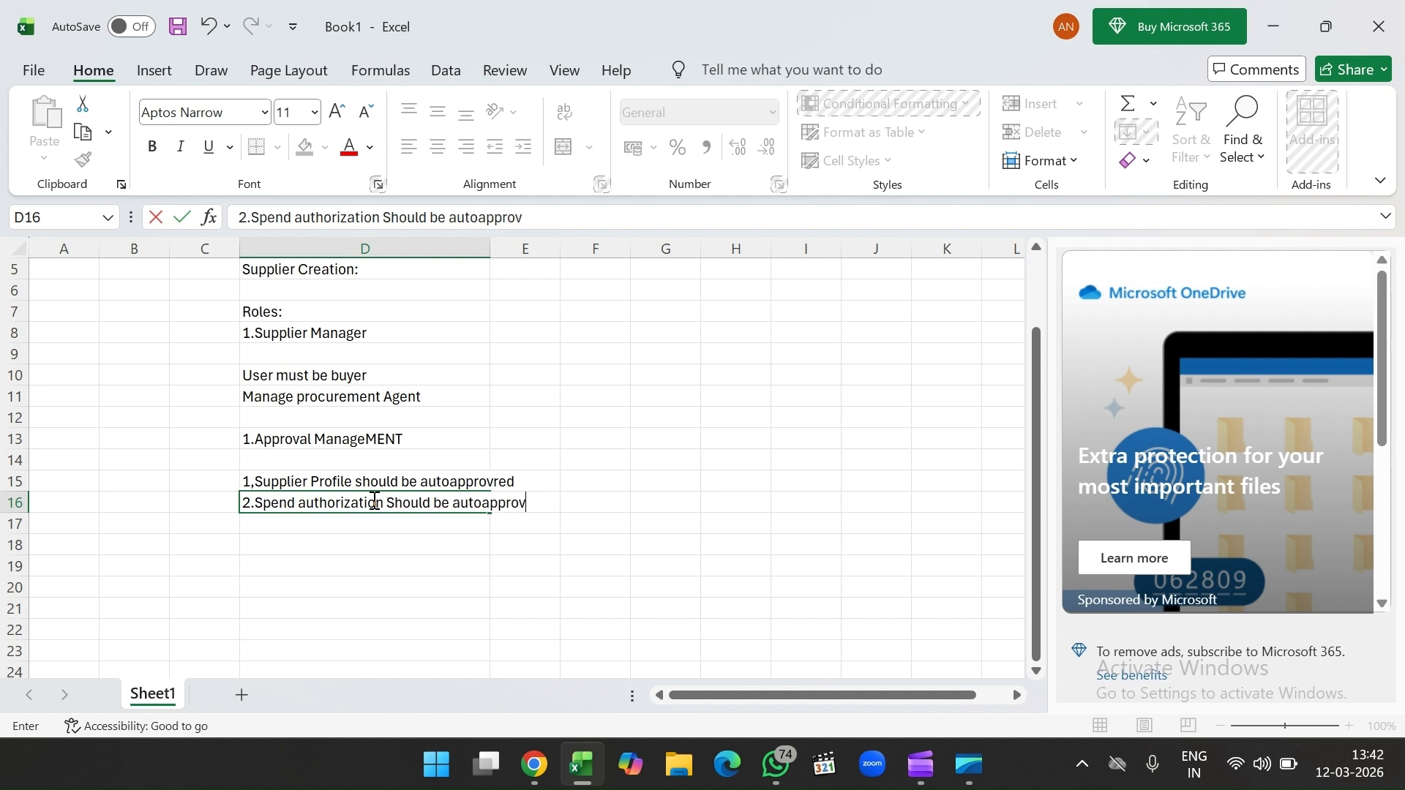
{"action": "left_click", "coordinate": [382, 524]}
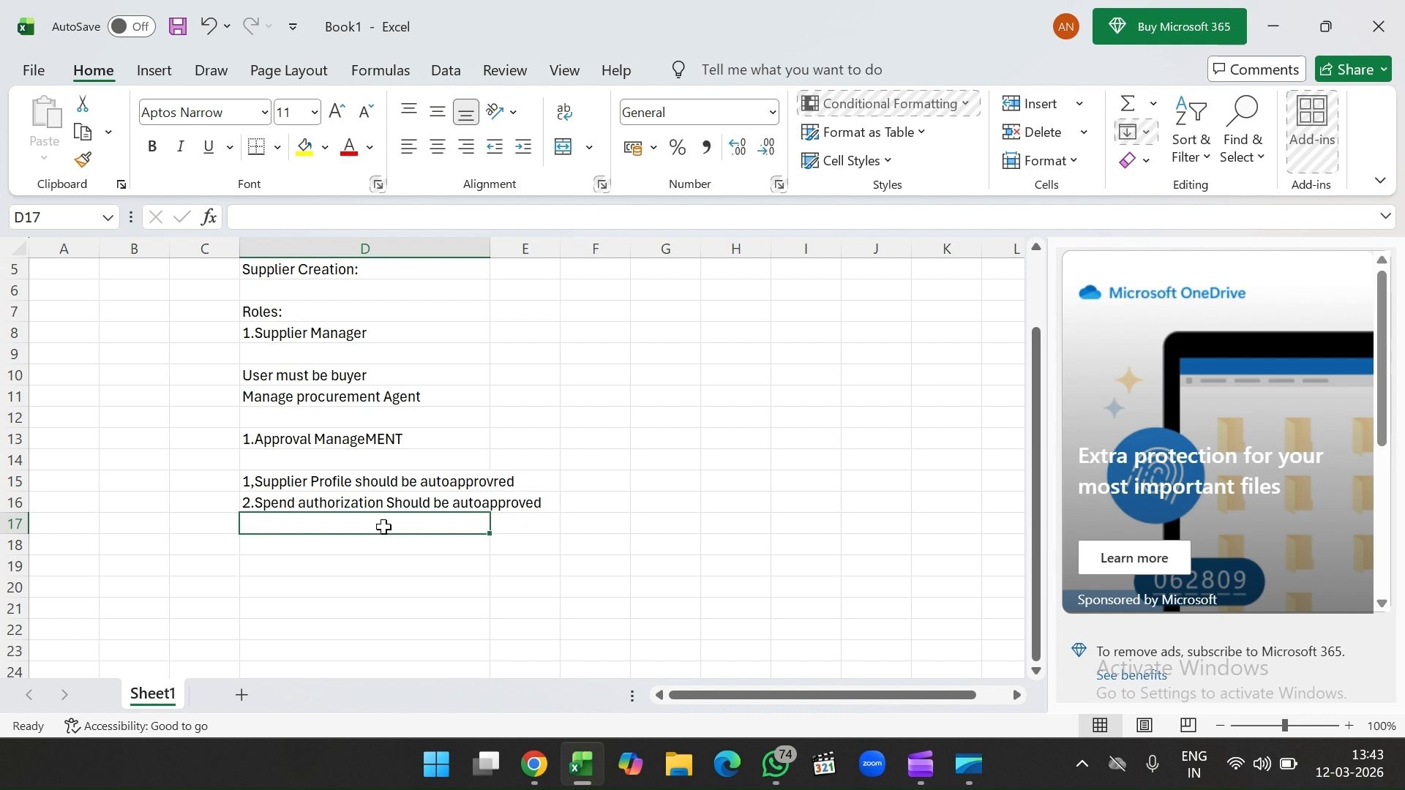
Step: Bring the Oracle Setup and Maintenance window to the front
{"action": "mouse_move", "coordinate": [538, 762]}
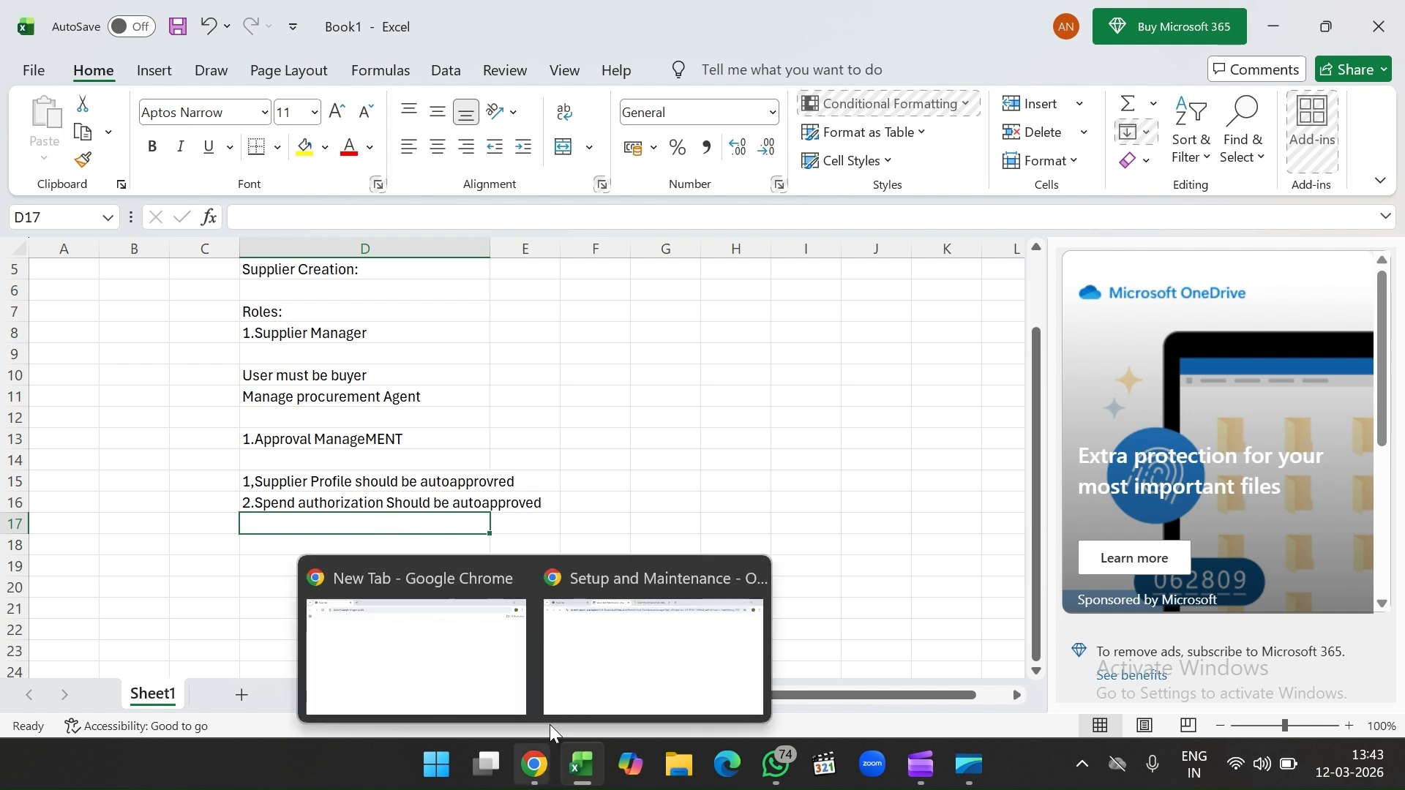
{"action": "mouse_move", "coordinate": [613, 681]}
{"action": "mouse_move", "coordinate": [454, 643]}
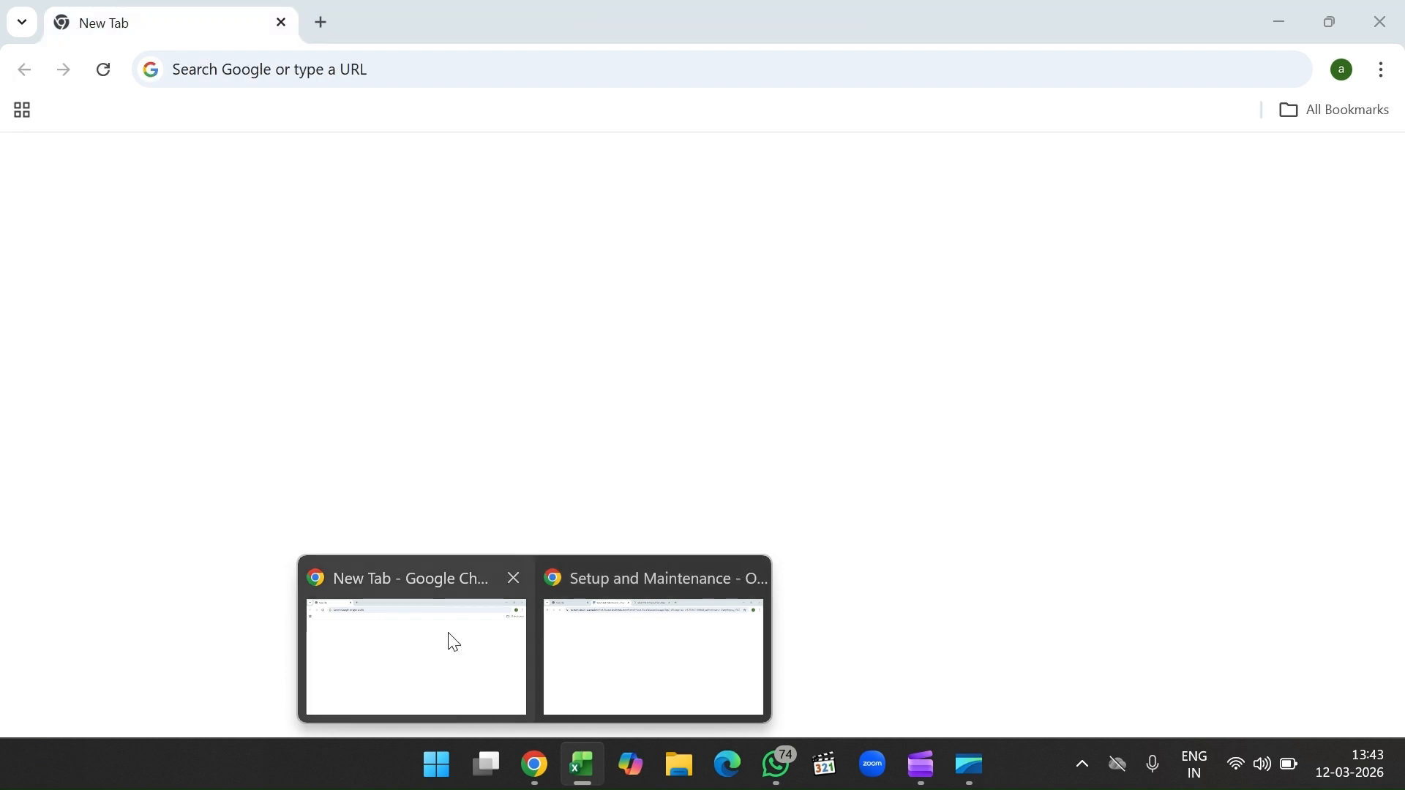
{"action": "left_click", "coordinate": [568, 649]}
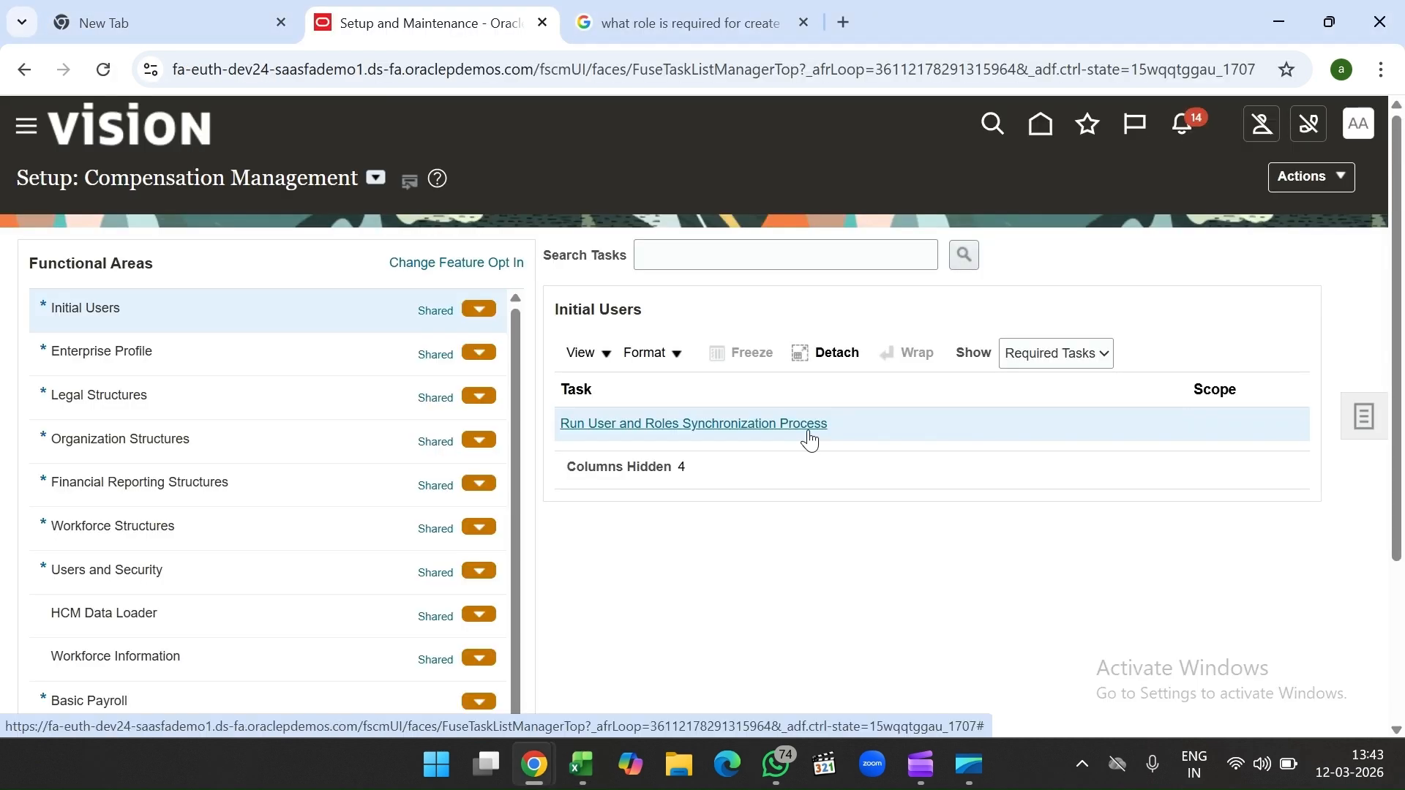
{"action": "left_click", "coordinate": [807, 431]}
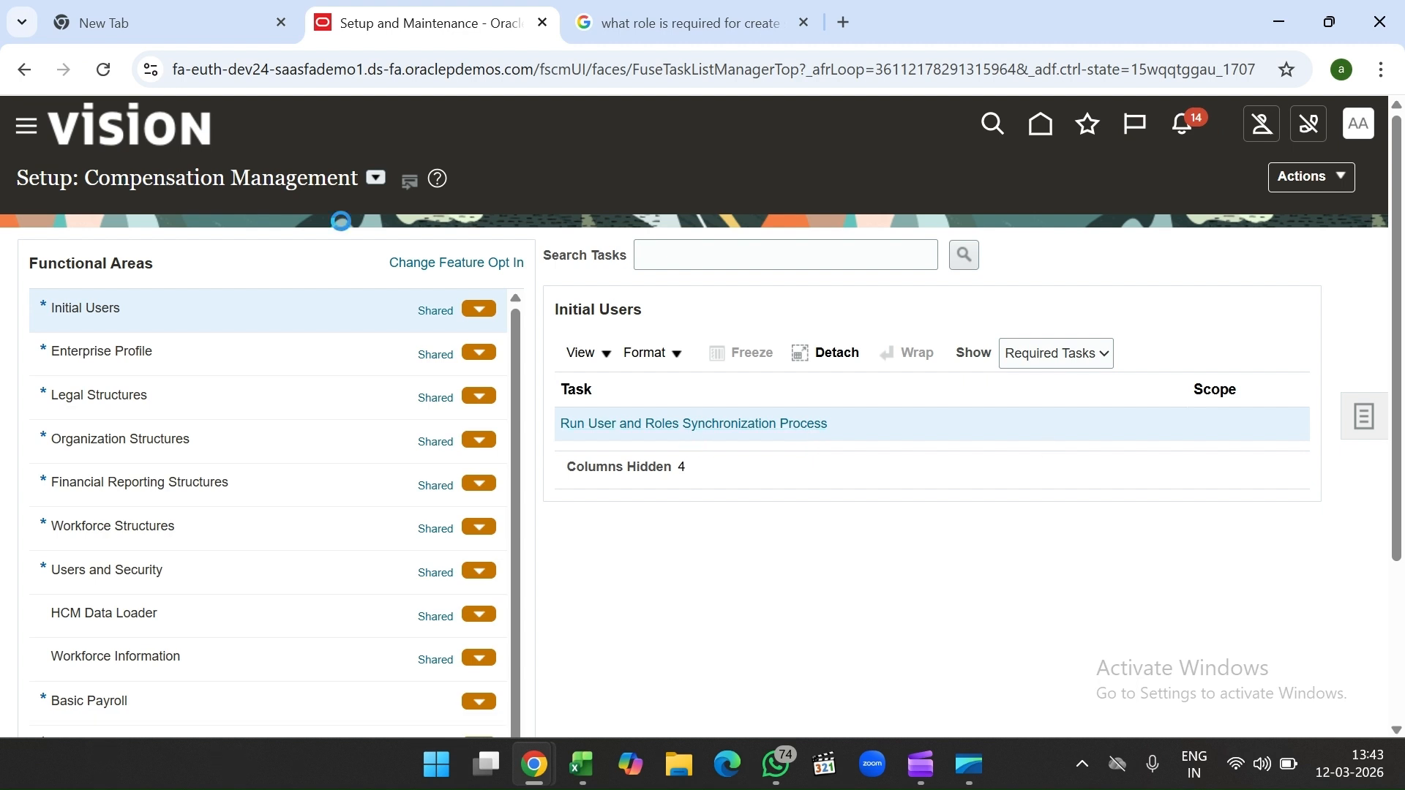
Step: Switch the setup offering to Procurement and browse its functional areas
{"action": "left_click", "coordinate": [375, 178]}
{"action": "scroll", "coordinate": [459, 309], "scroll_direction": "down", "scroll_amount": 1}
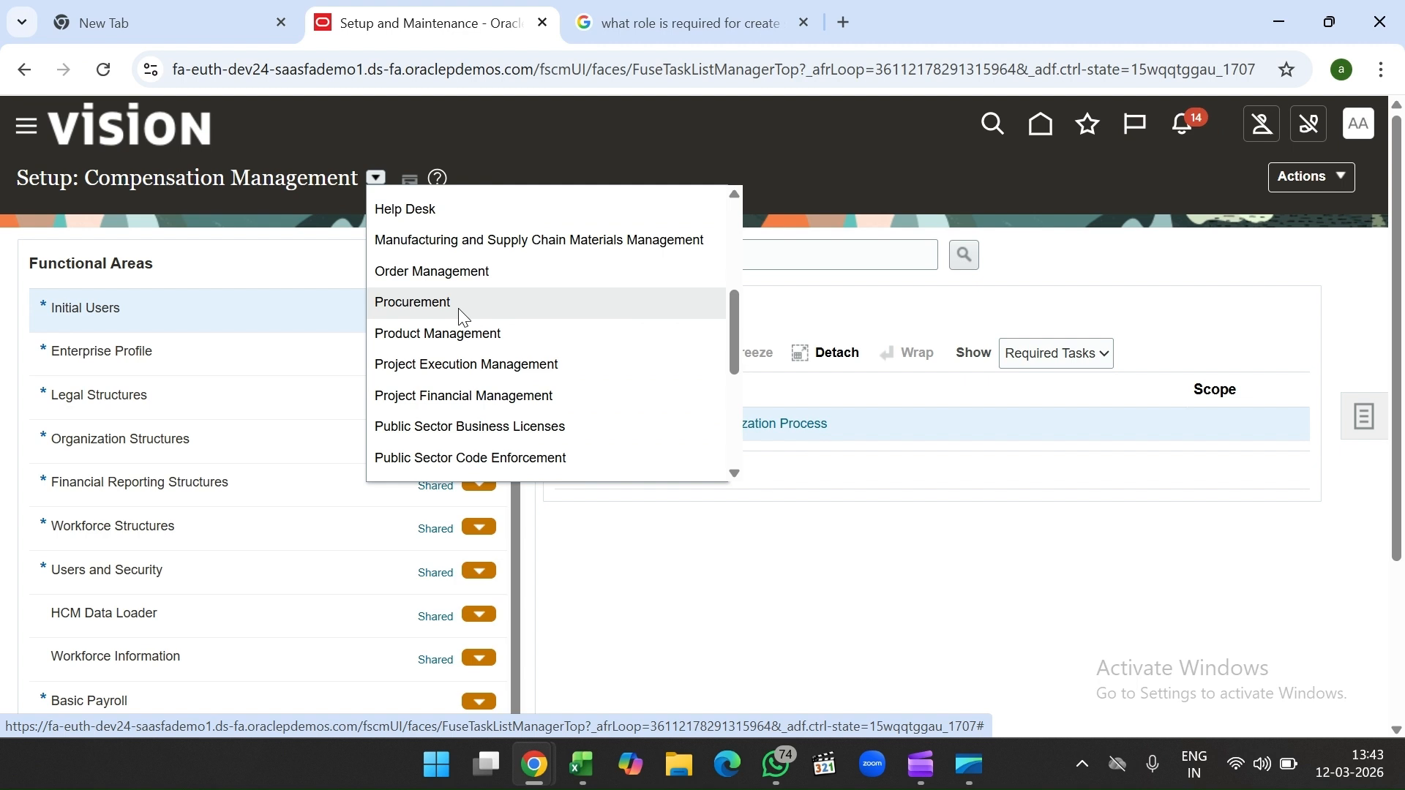
{"action": "left_click", "coordinate": [458, 309]}
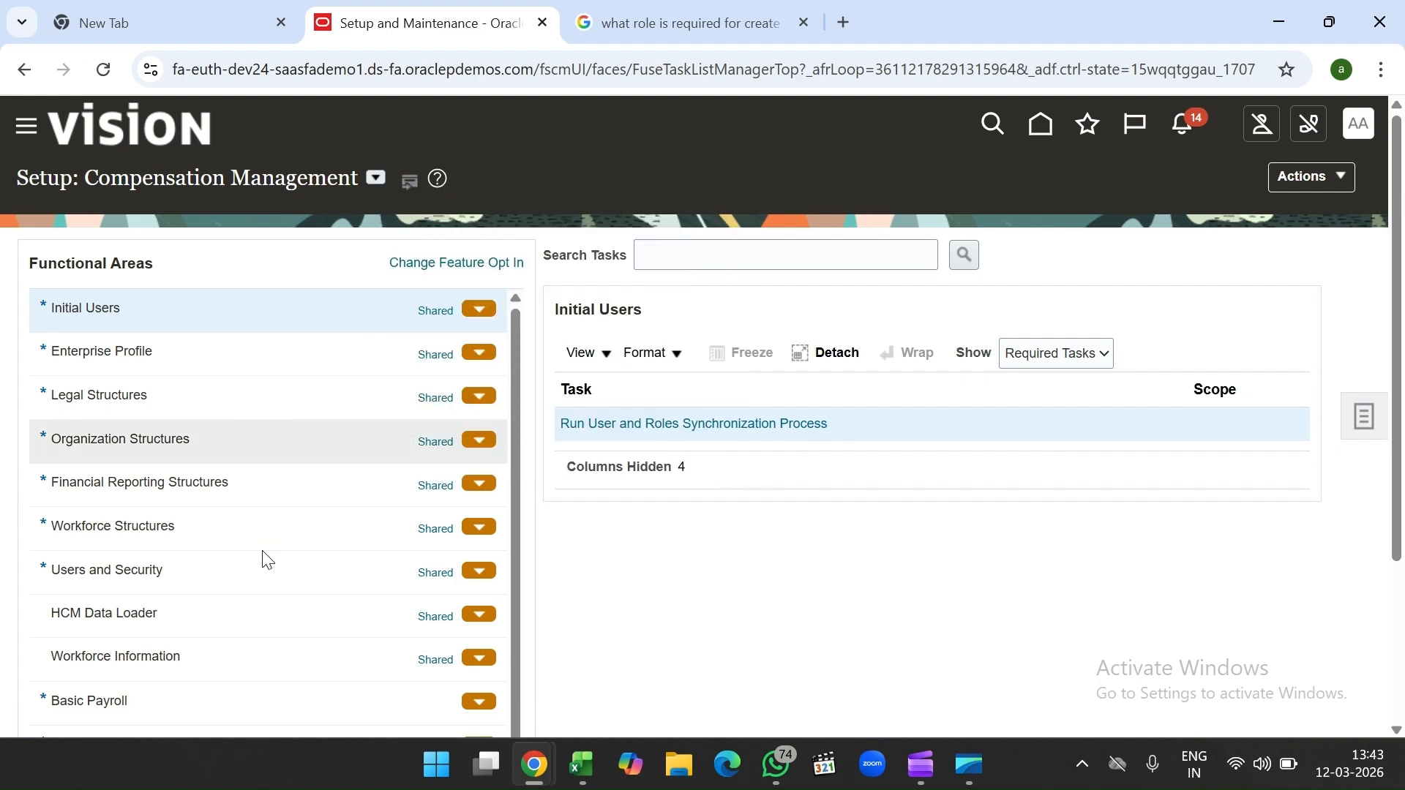
{"action": "scroll", "coordinate": [263, 554], "scroll_direction": "down", "scroll_amount": 6}
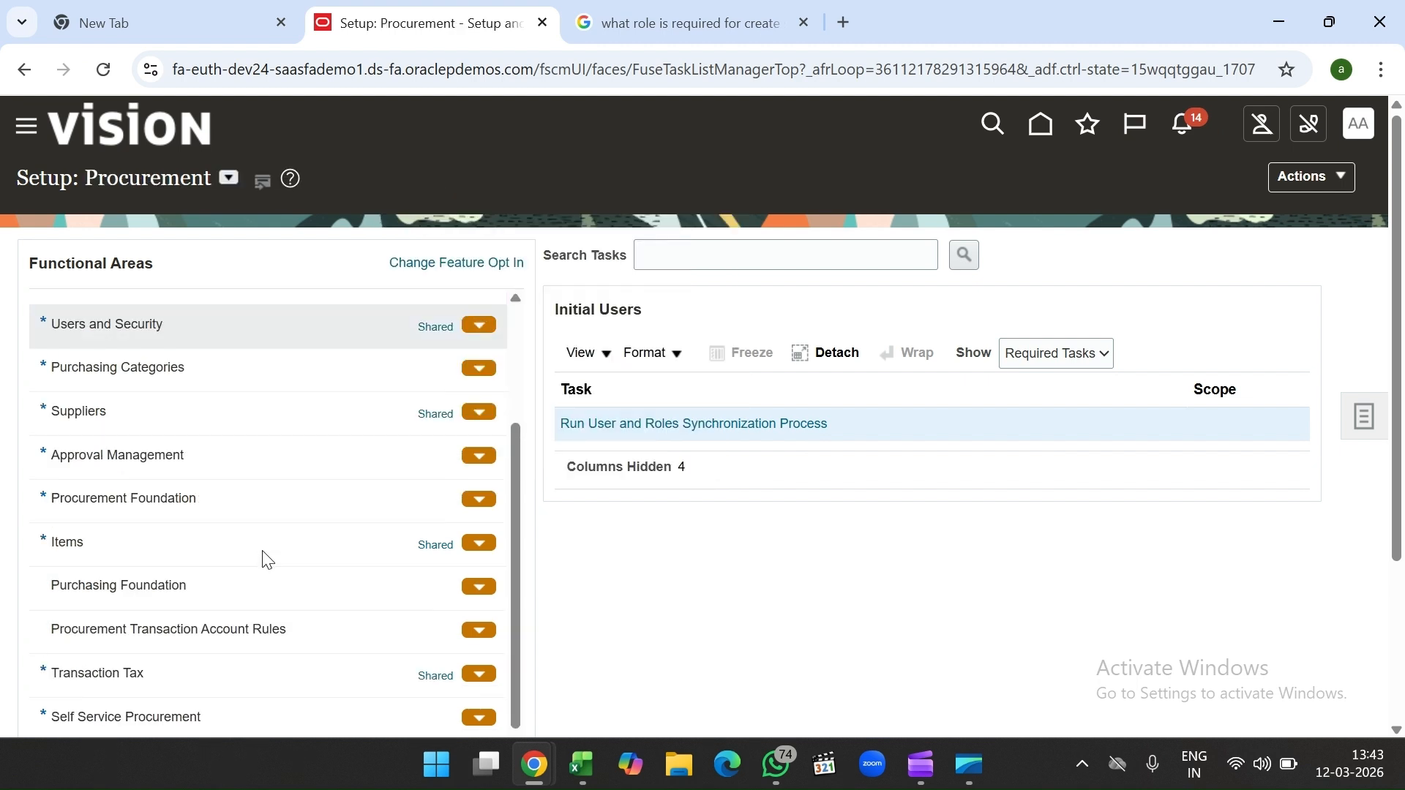
{"action": "scroll", "coordinate": [267, 560], "scroll_direction": "down", "scroll_amount": 2}
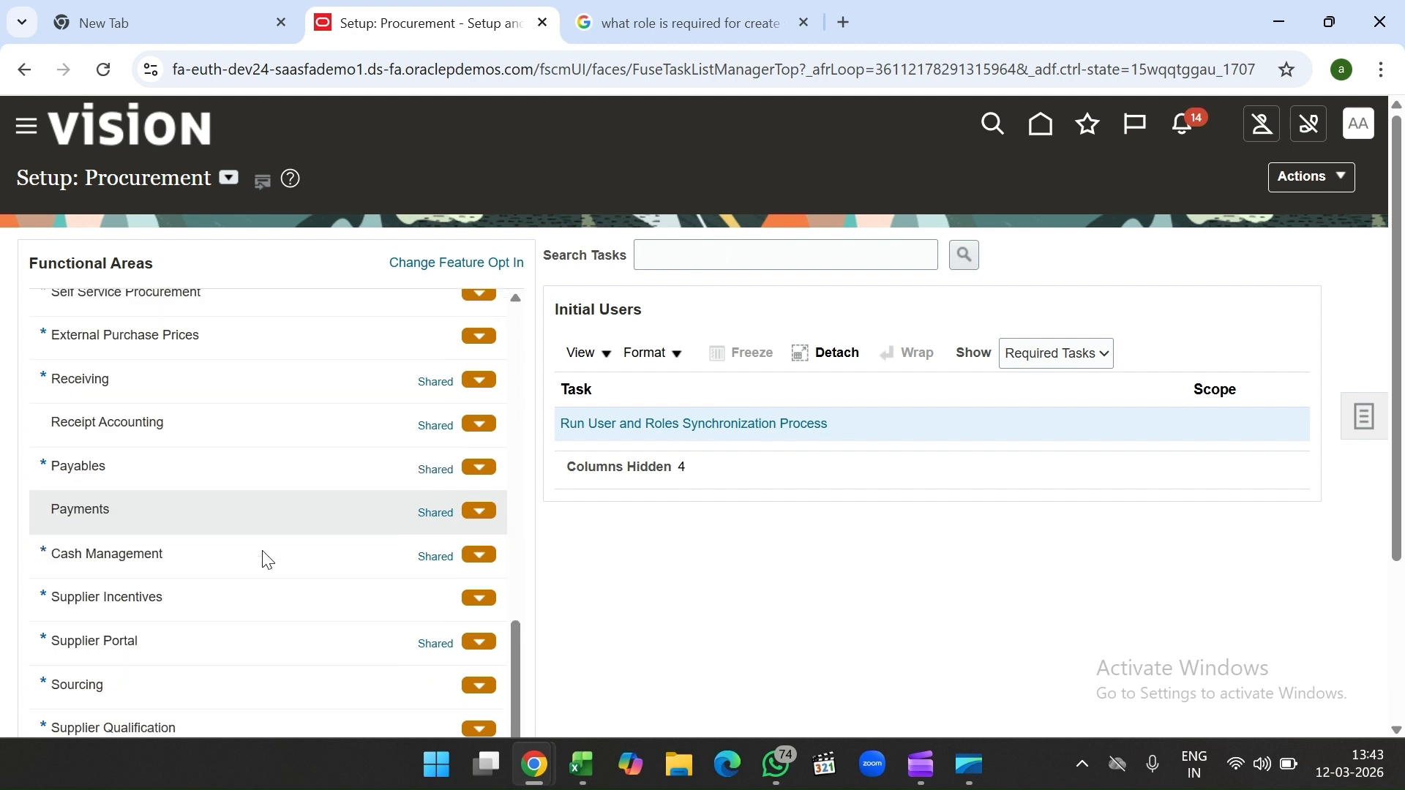
{"action": "scroll", "coordinate": [267, 560], "scroll_direction": "down", "scroll_amount": 1}
{"action": "scroll", "coordinate": [267, 560], "scroll_direction": "down", "scroll_amount": 1}
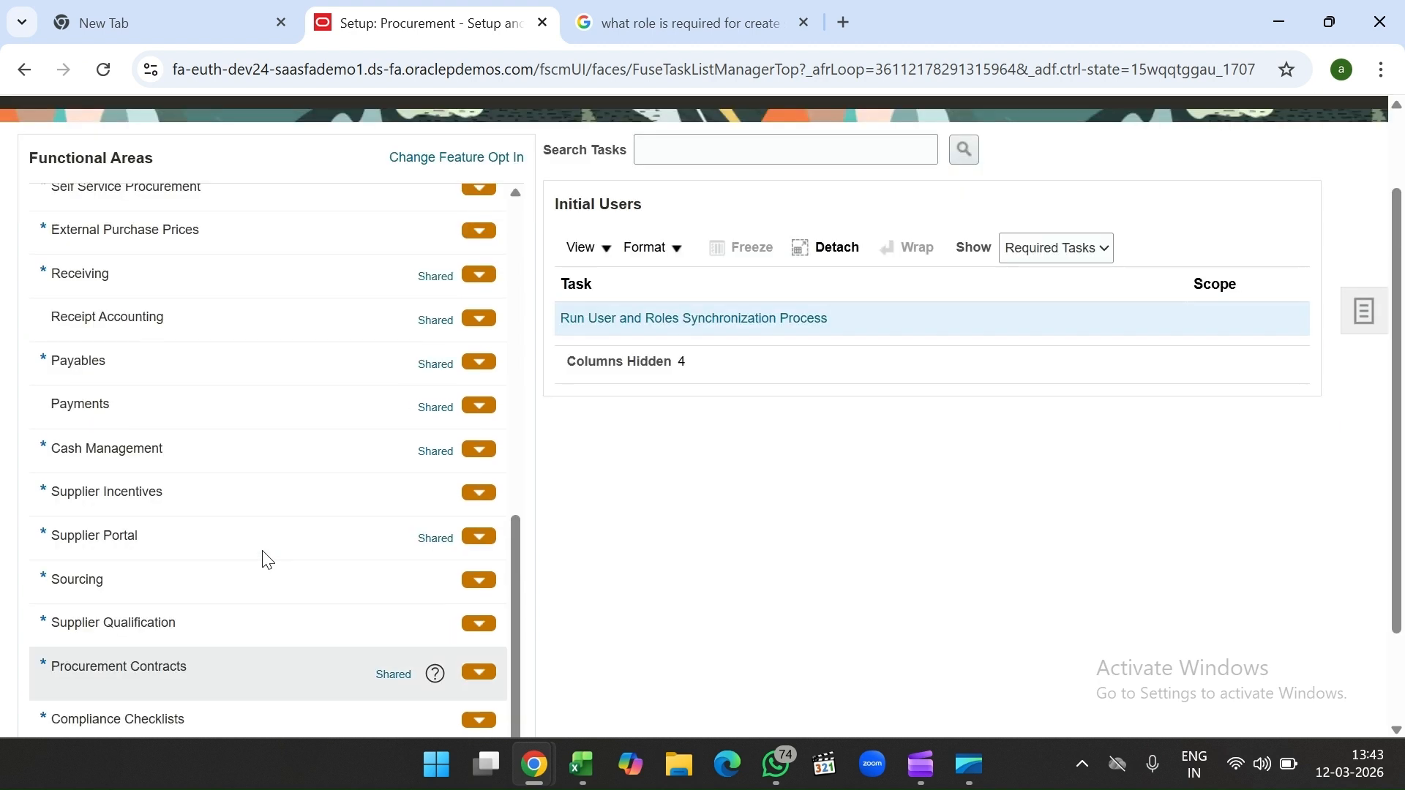
{"action": "scroll", "coordinate": [264, 555], "scroll_direction": "up", "scroll_amount": 5}
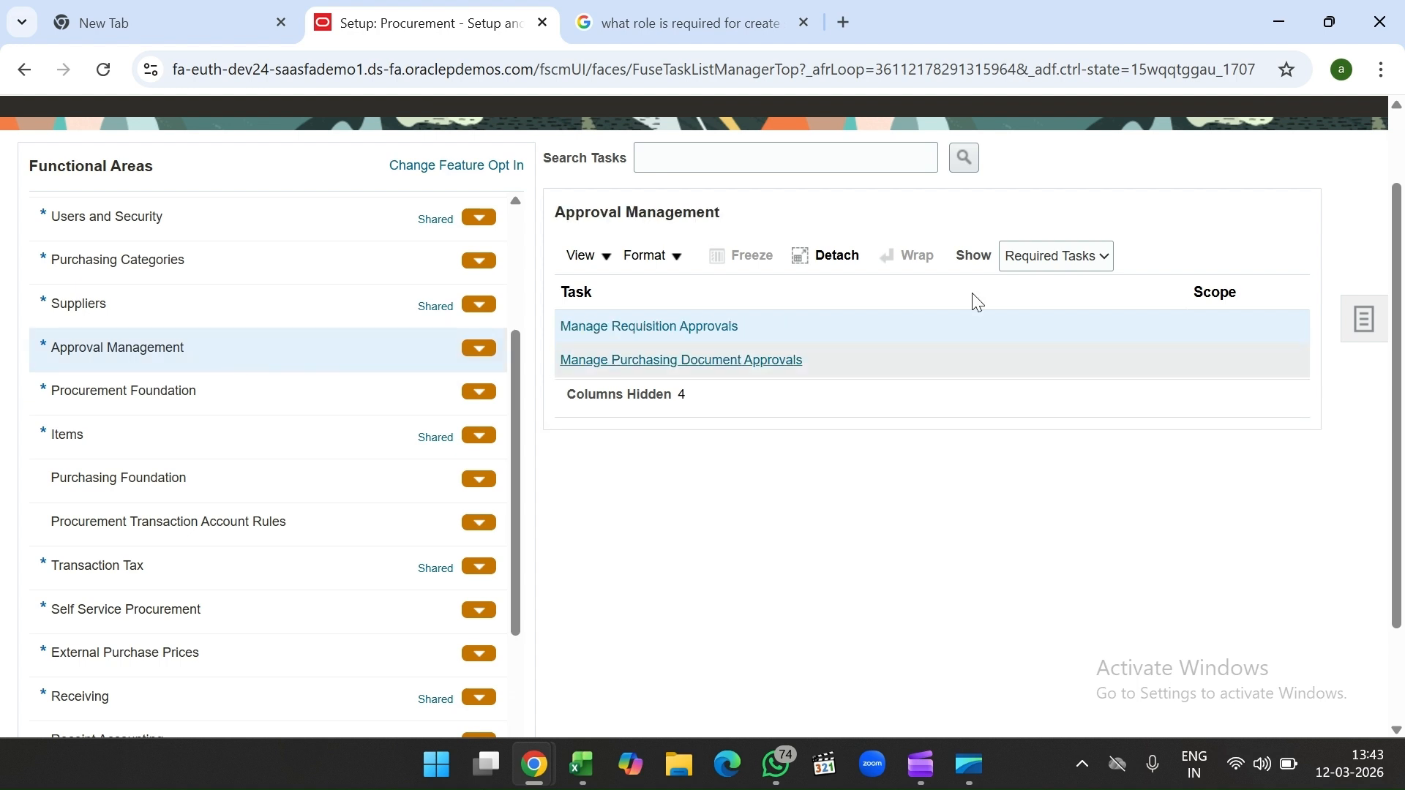
Step: Set Show to All Tasks, then open Manage Supplier Profile Change Approvals
{"action": "left_click", "coordinate": [1032, 257]}
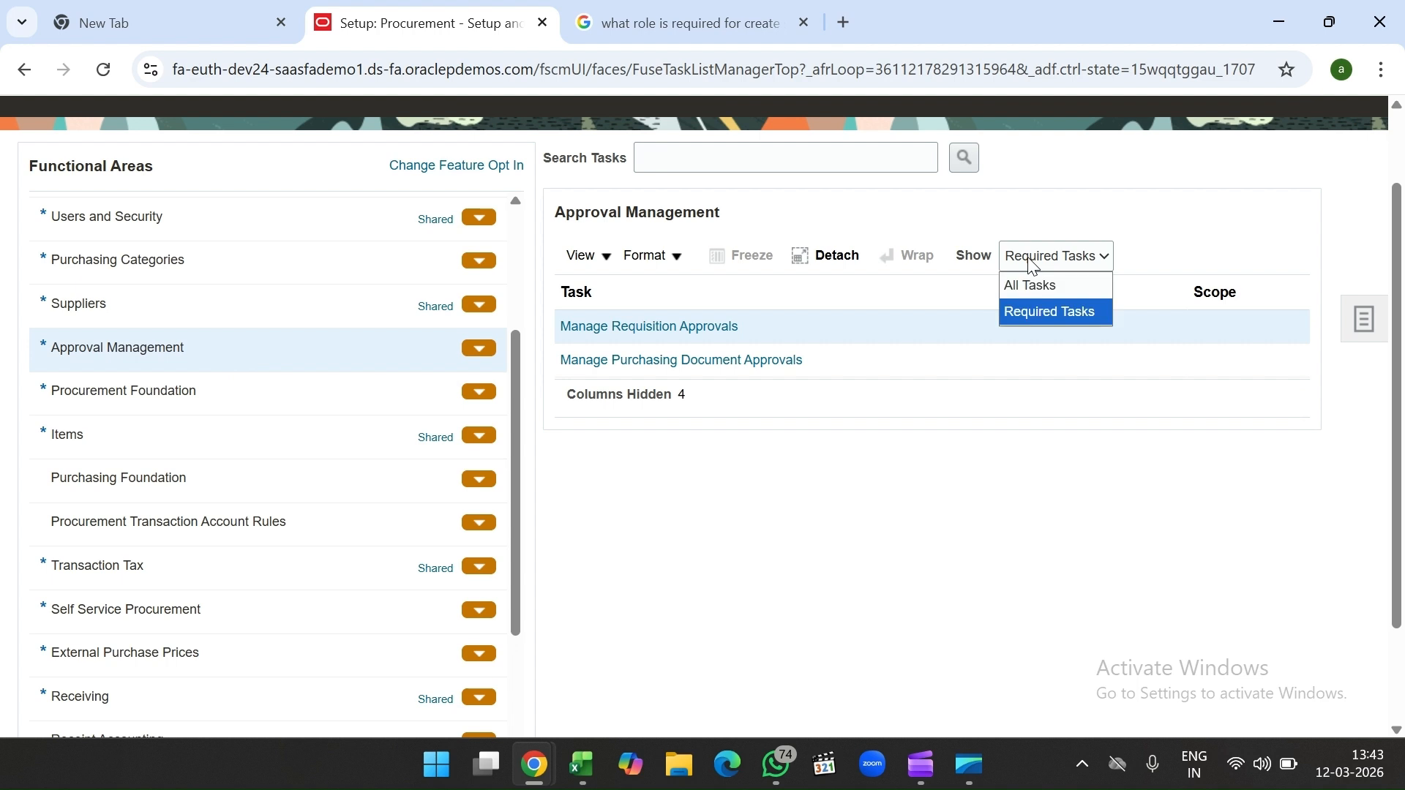
{"action": "left_click", "coordinate": [1051, 287]}
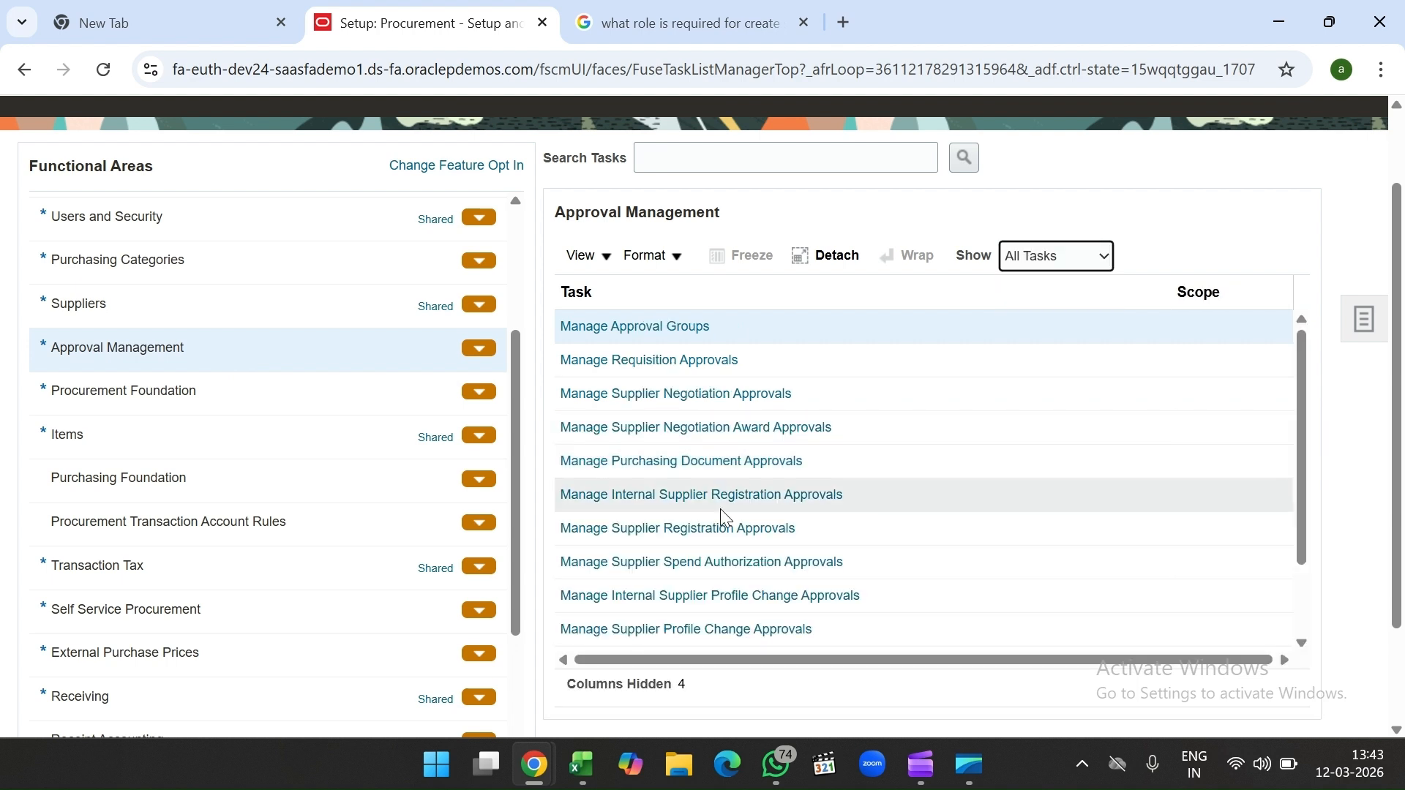
{"action": "scroll", "coordinate": [720, 508], "scroll_direction": "down", "scroll_amount": 3}
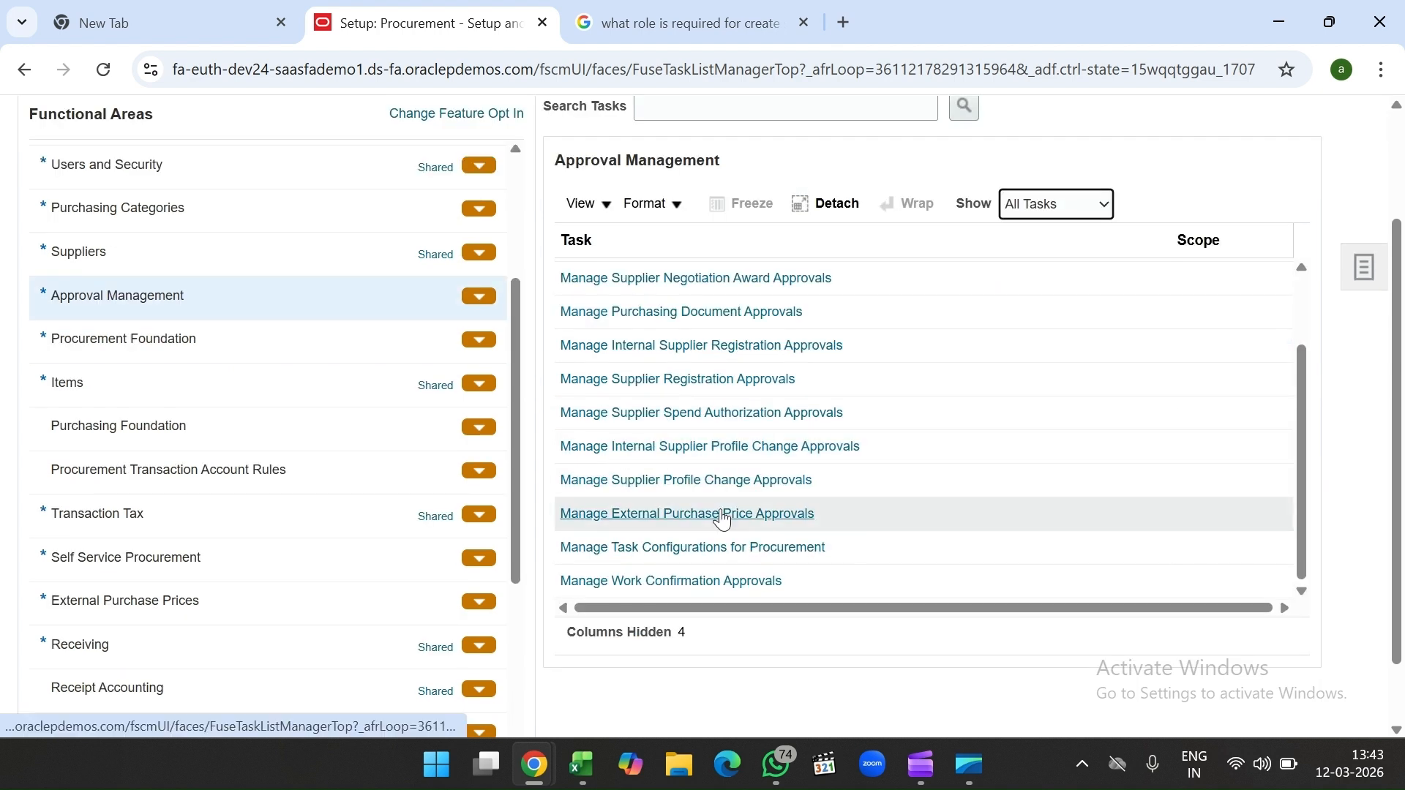
{"action": "scroll", "coordinate": [723, 519], "scroll_direction": "up", "scroll_amount": 2}
{"action": "scroll", "coordinate": [723, 517], "scroll_direction": "up", "scroll_amount": 3}
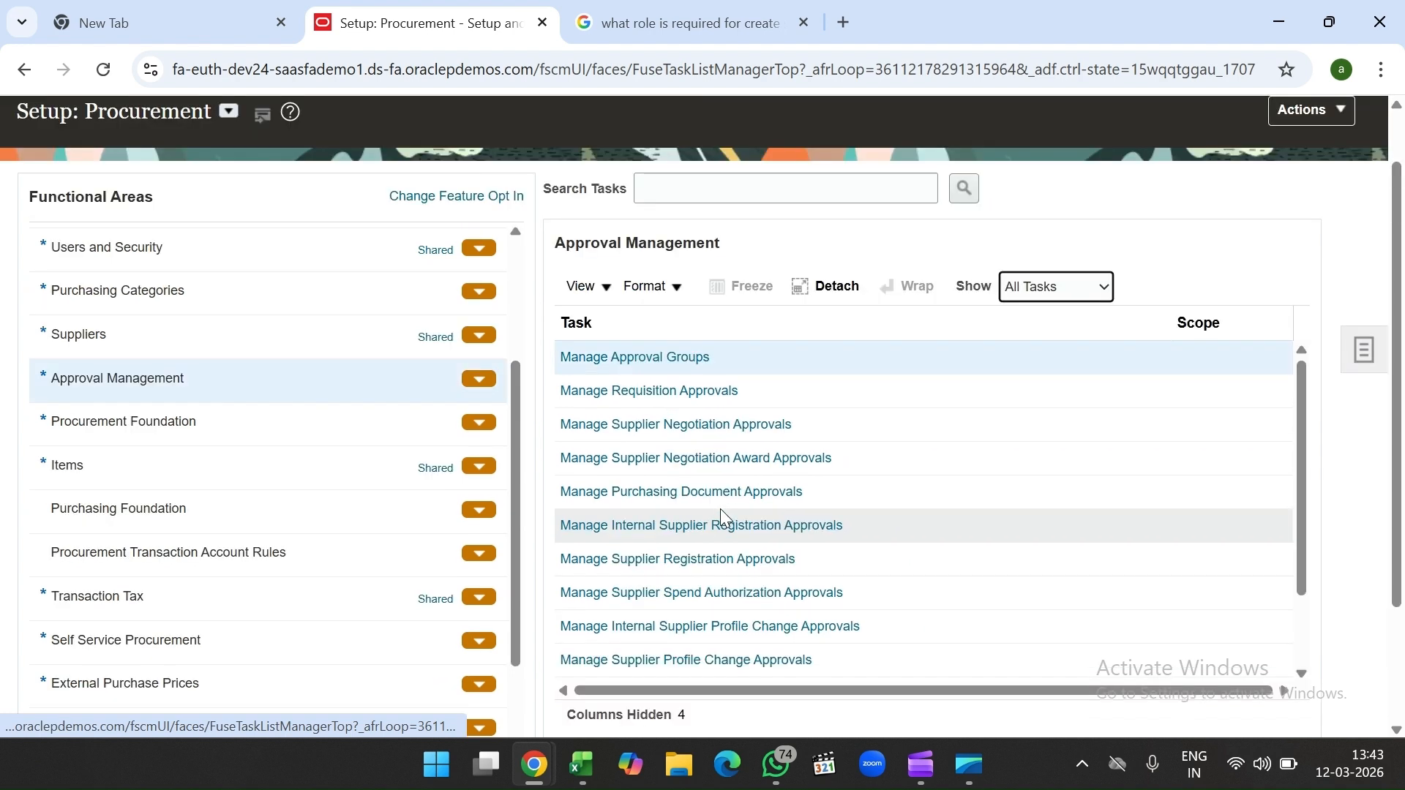
{"action": "scroll", "coordinate": [701, 492], "scroll_direction": "down", "scroll_amount": 4}
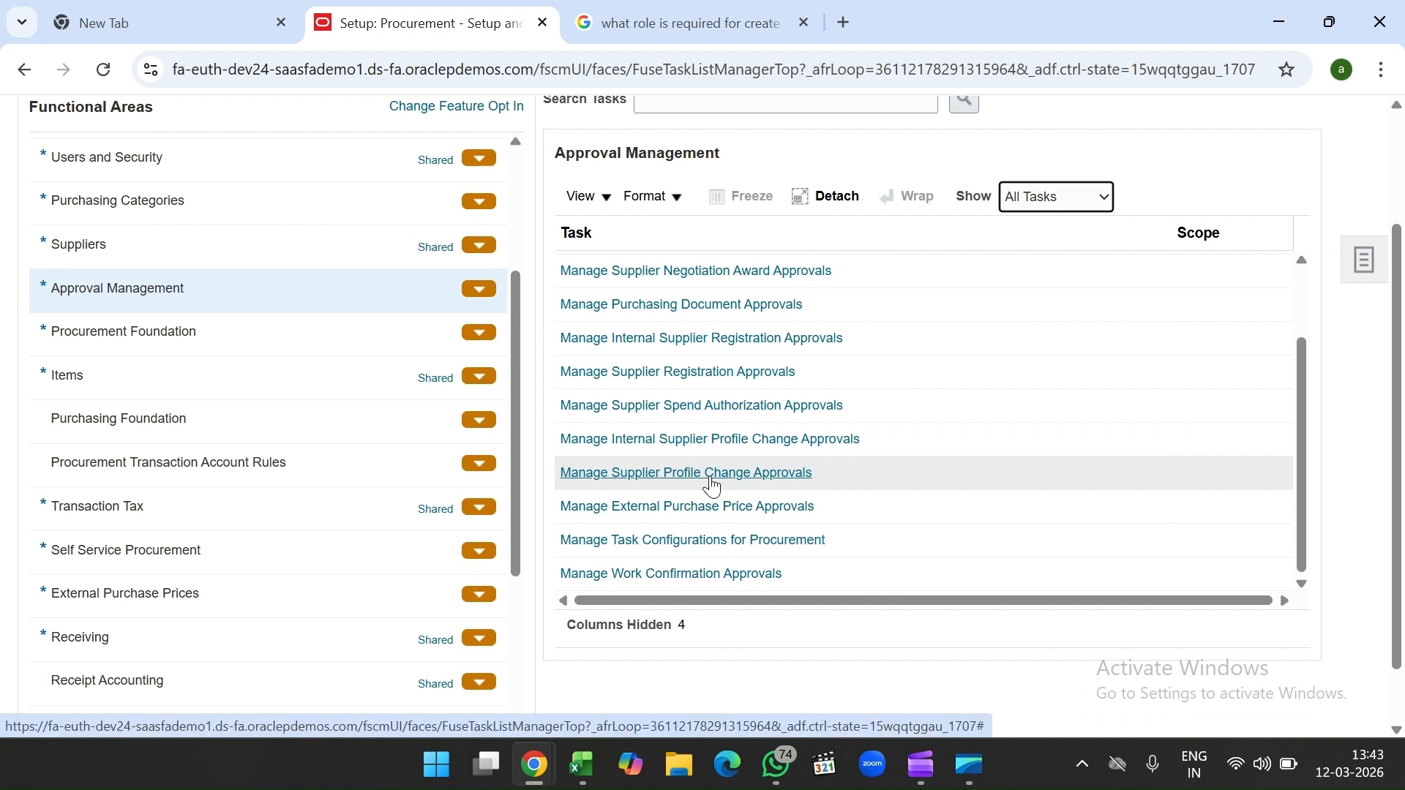
{"action": "left_click", "coordinate": [711, 474]}
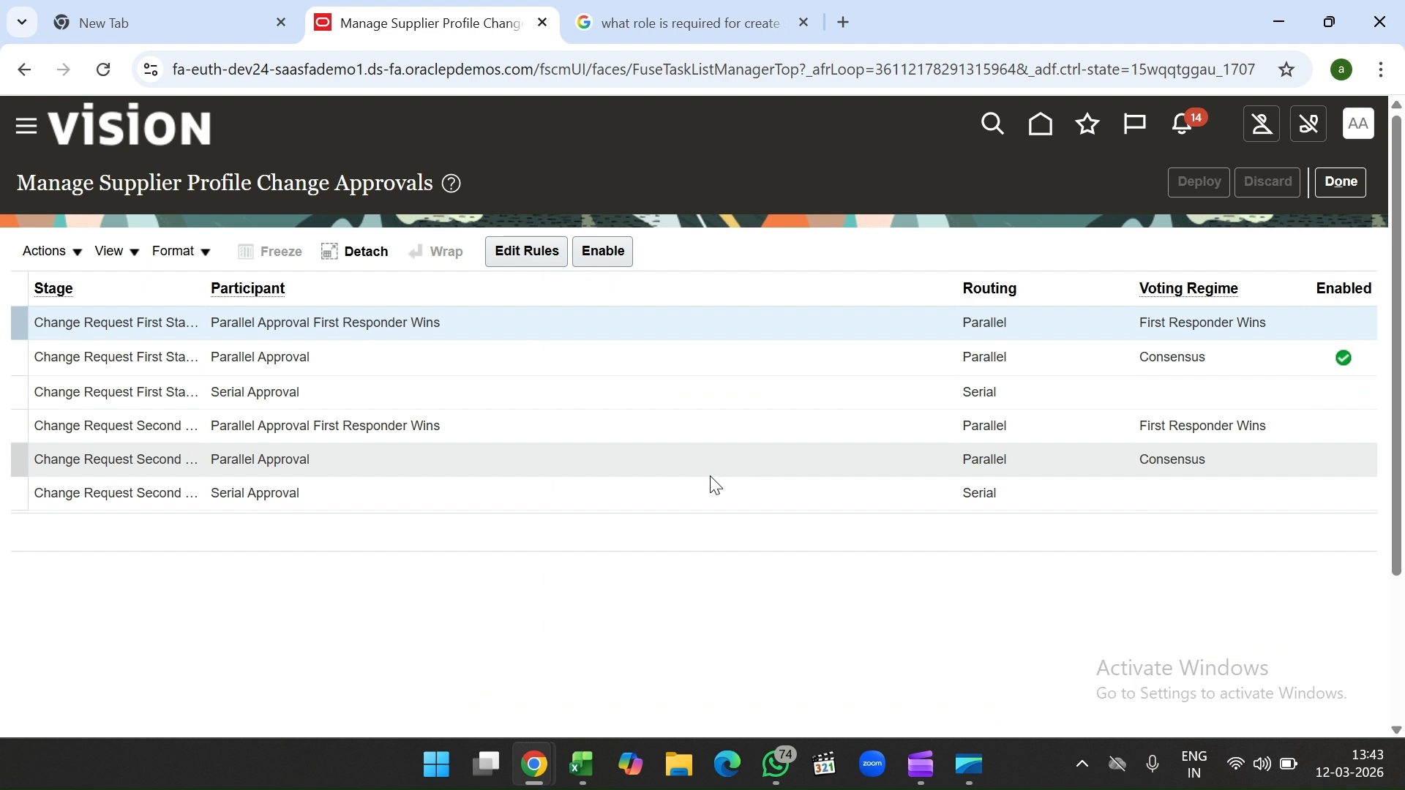
Step: Select the Change Request First Stage Parallel Approval participant and edit its rules
{"action": "left_click", "coordinate": [680, 366]}
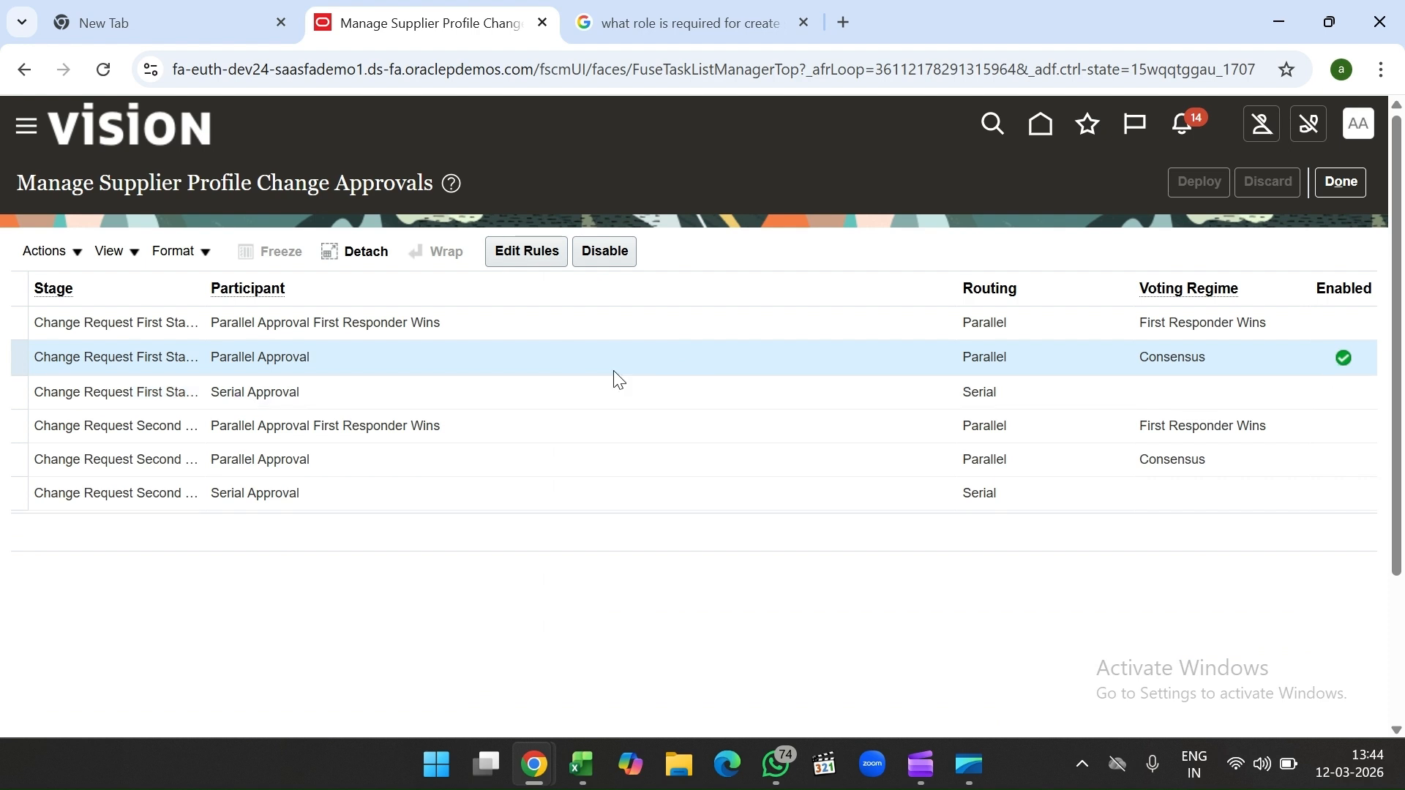
{"action": "left_click", "coordinate": [507, 256]}
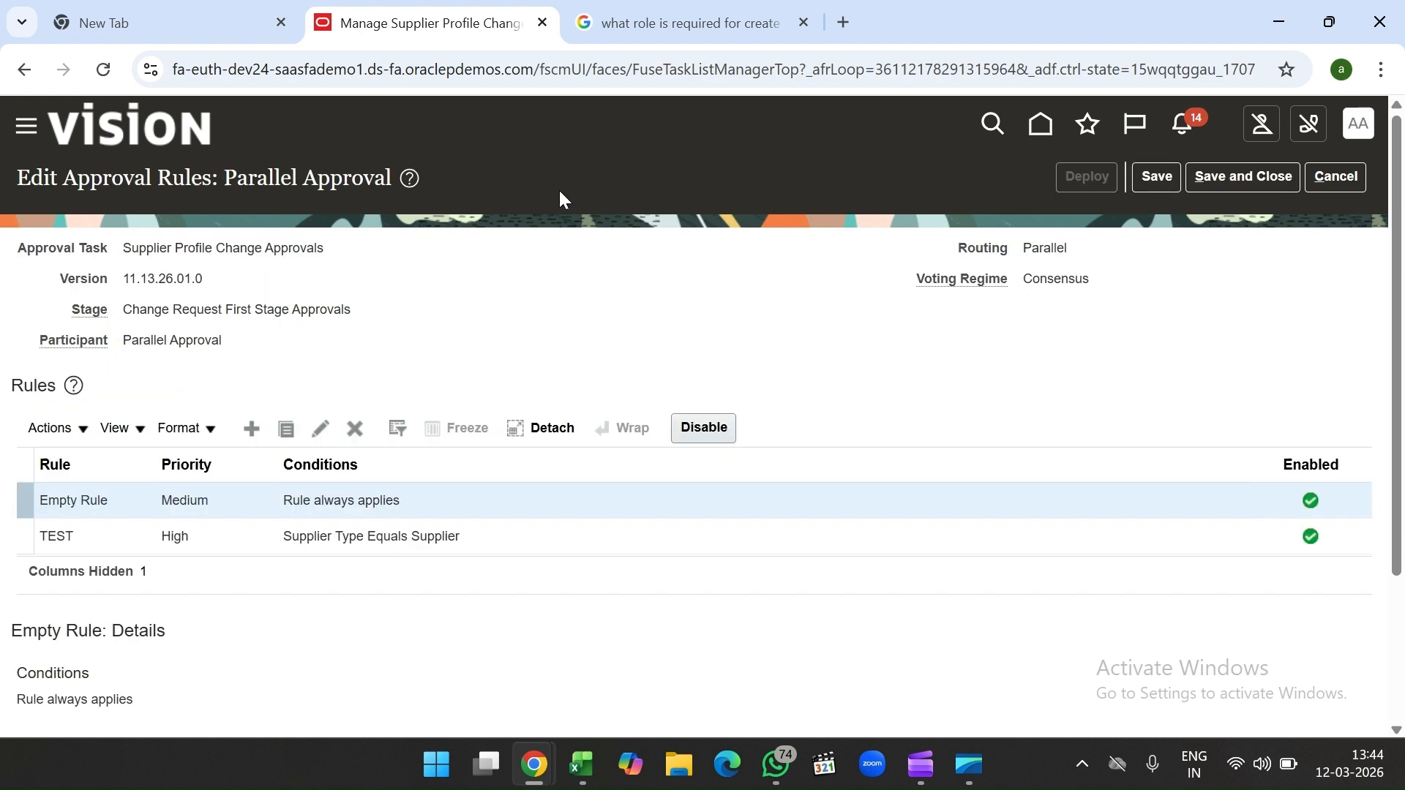
{"action": "scroll", "coordinate": [637, 357], "scroll_direction": "down", "scroll_amount": 3}
Step: Edit the TEST rule and confirm its Supplier Type equals Supplier condition
{"action": "left_click", "coordinate": [492, 340]}
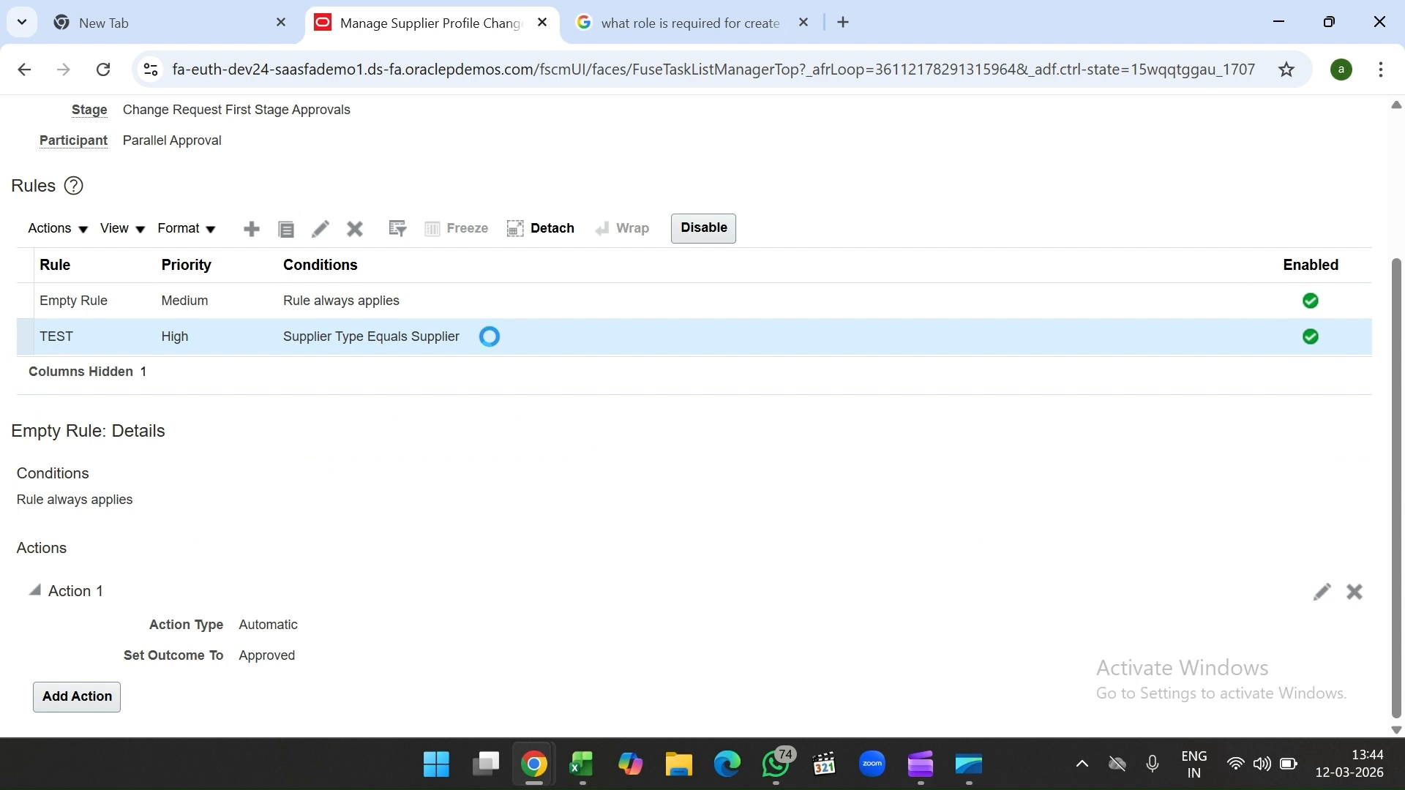
{"action": "scroll", "coordinate": [491, 396], "scroll_direction": "down", "scroll_amount": 1}
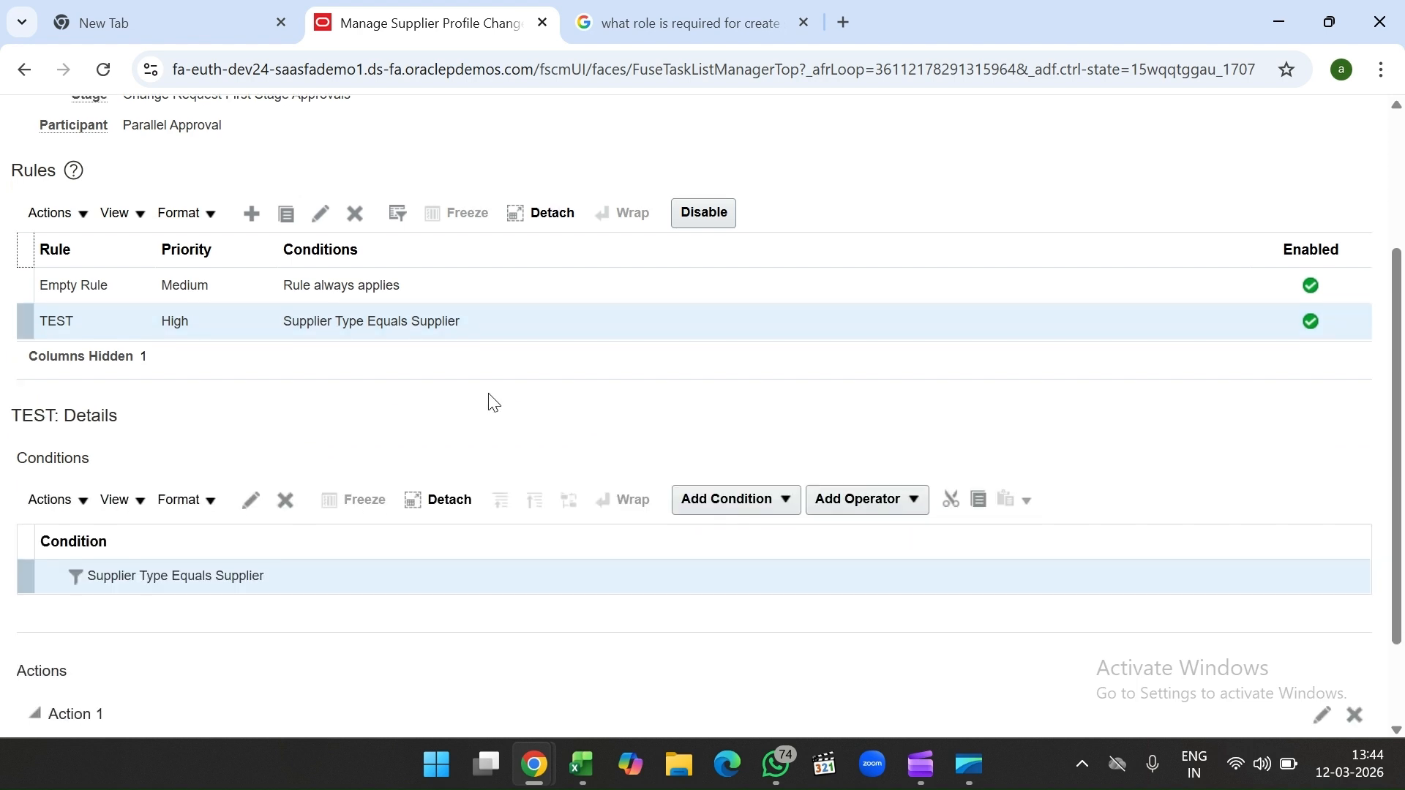
{"action": "scroll", "coordinate": [489, 454], "scroll_direction": "down", "scroll_amount": 3}
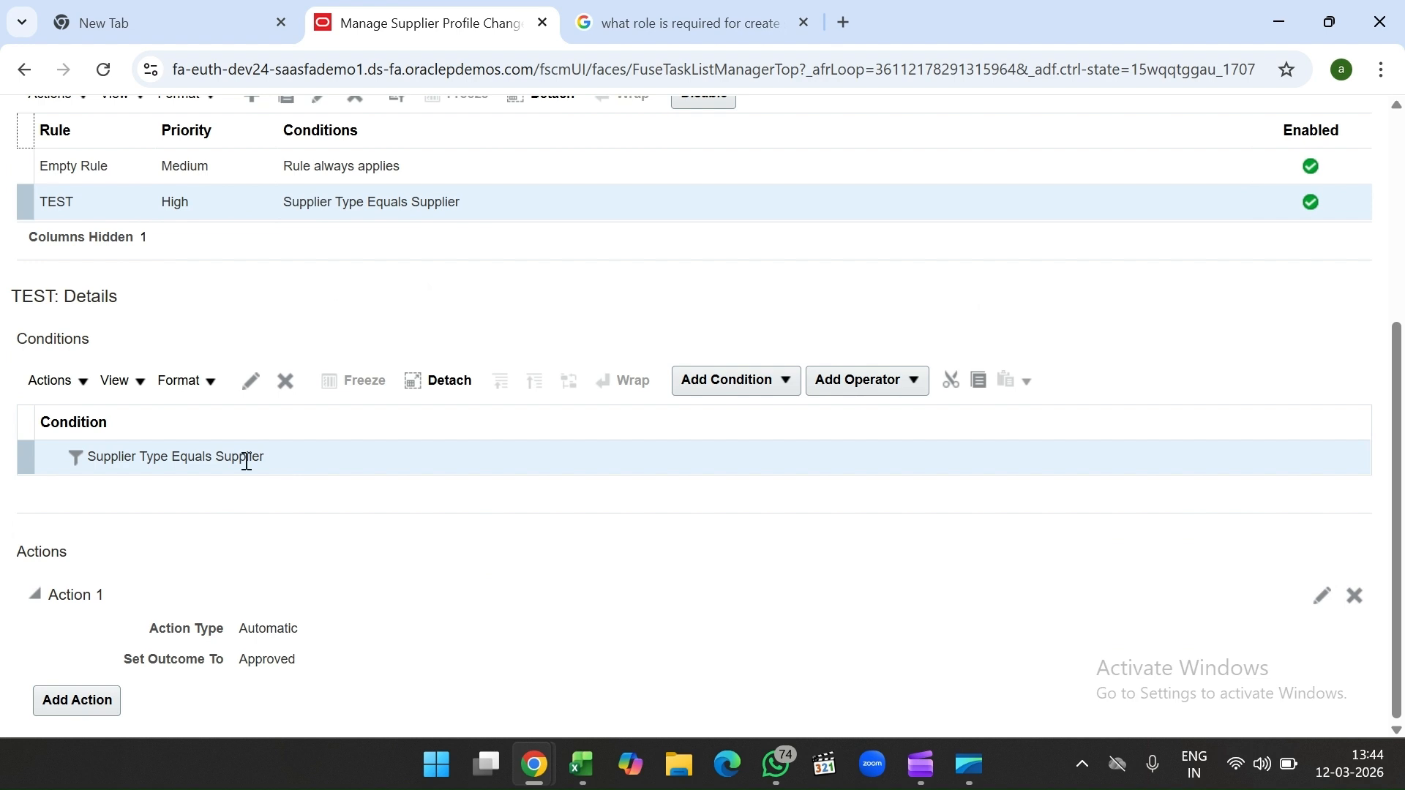
{"action": "left_click", "coordinate": [251, 396]}
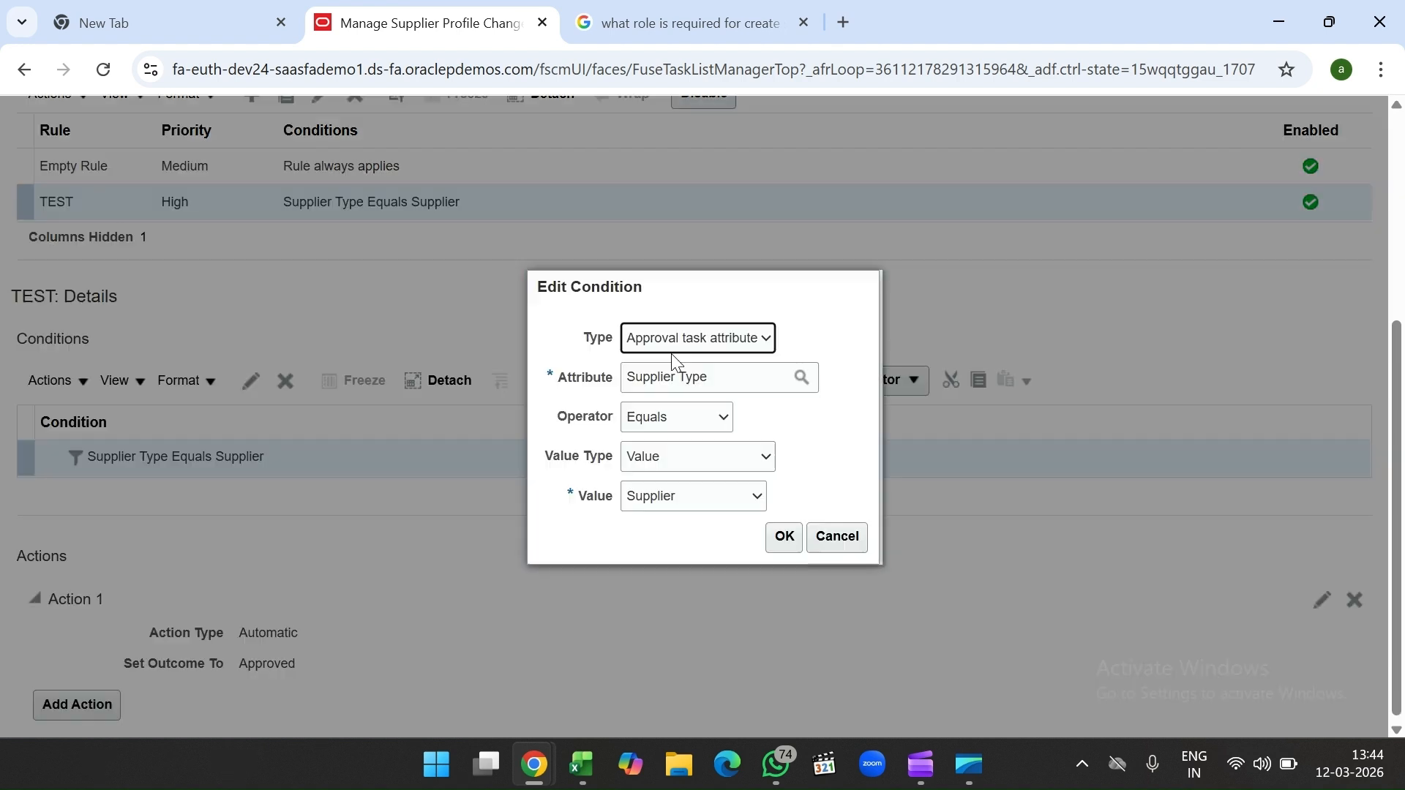
{"action": "left_click", "coordinate": [721, 385]}
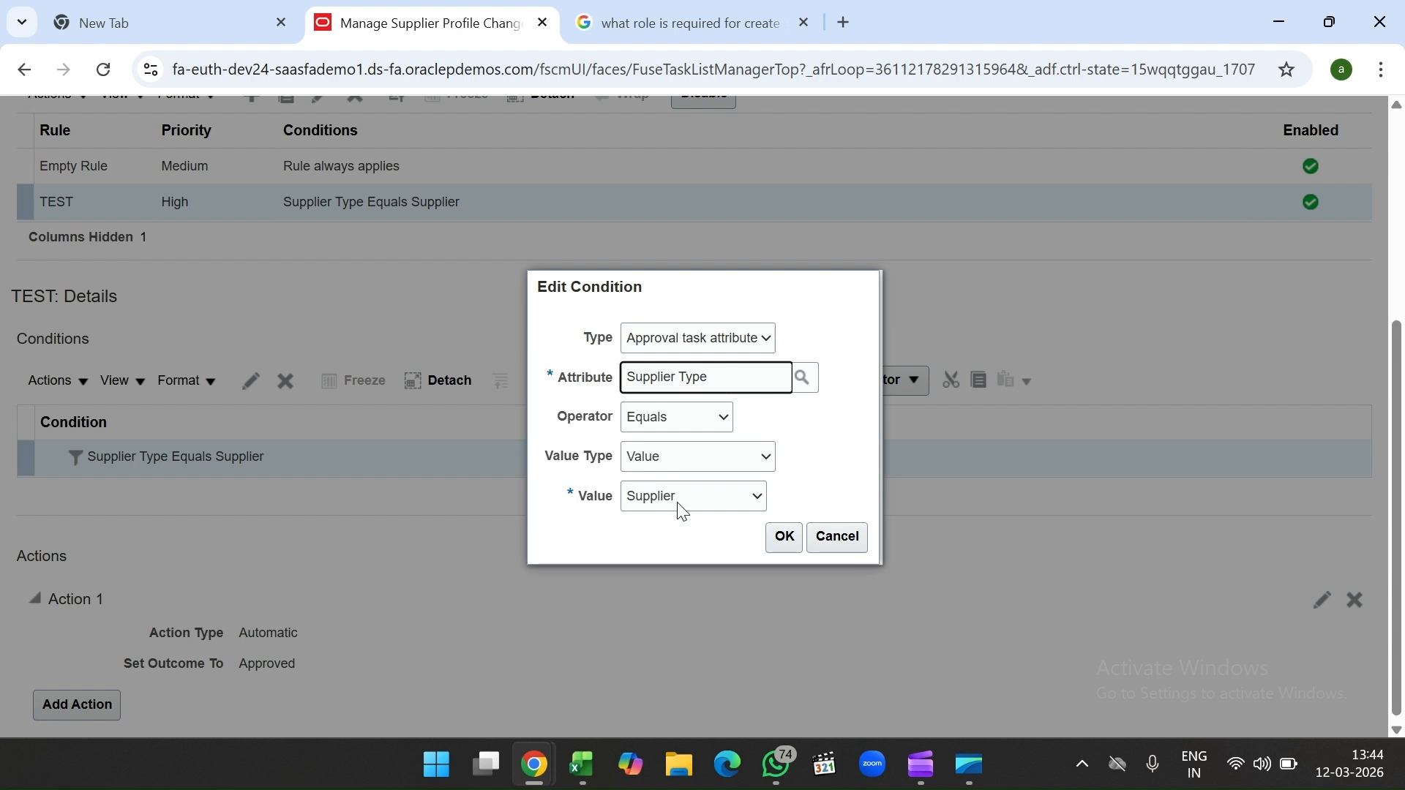
{"action": "left_click", "coordinate": [774, 546]}
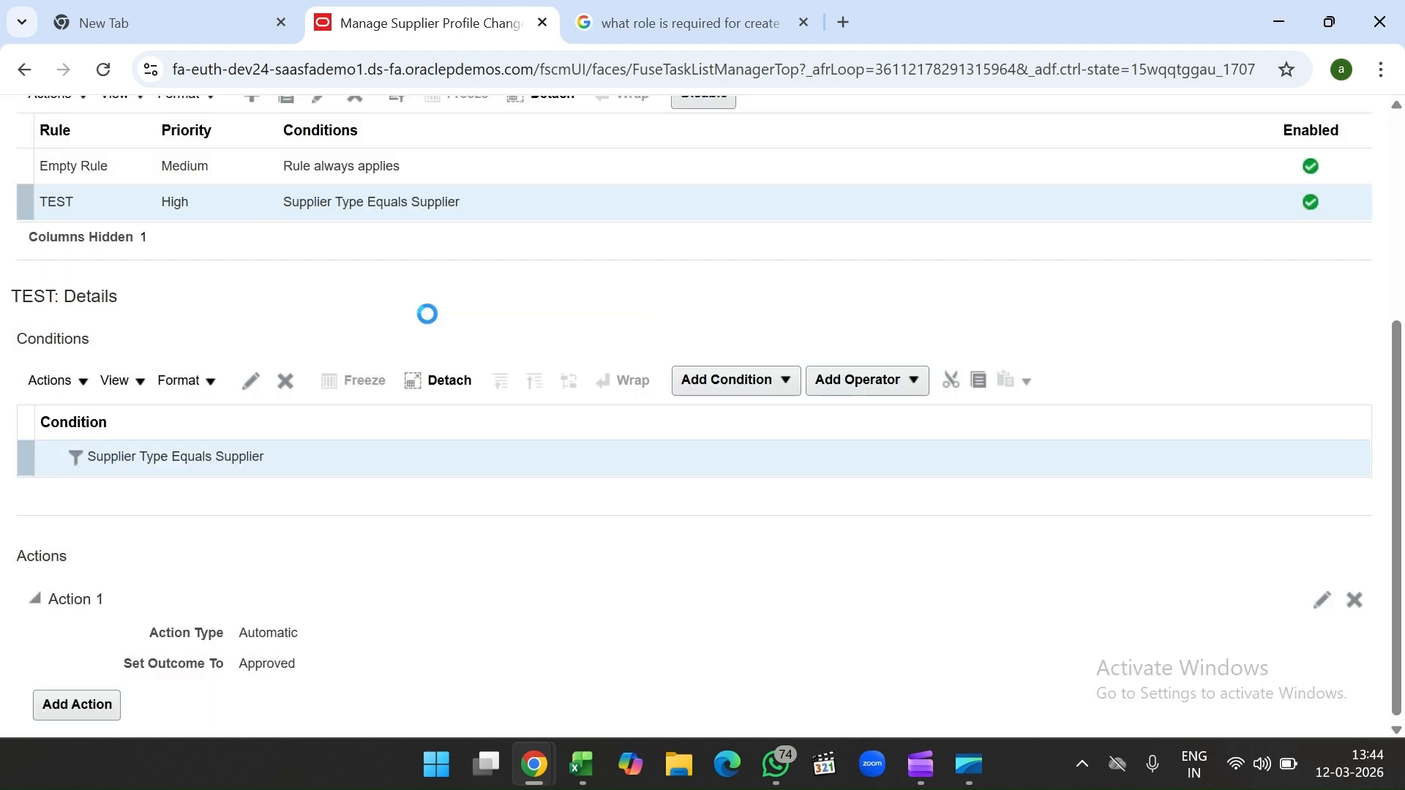
Step: Save and close the Parallel Approval rules, then finish with supplier profile change approvals
{"action": "scroll", "coordinate": [431, 322], "scroll_direction": "up", "scroll_amount": 4}
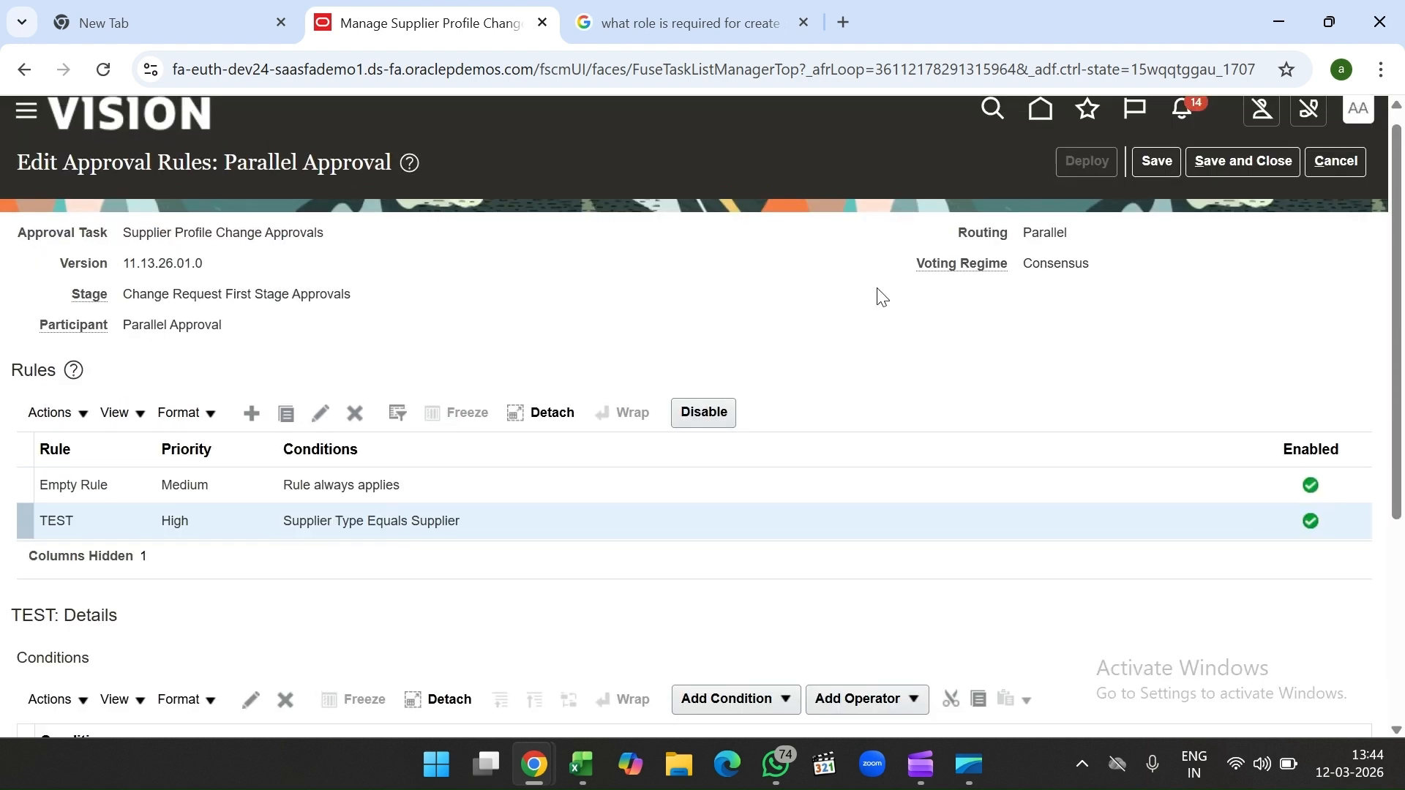
{"action": "left_click", "coordinate": [1212, 169]}
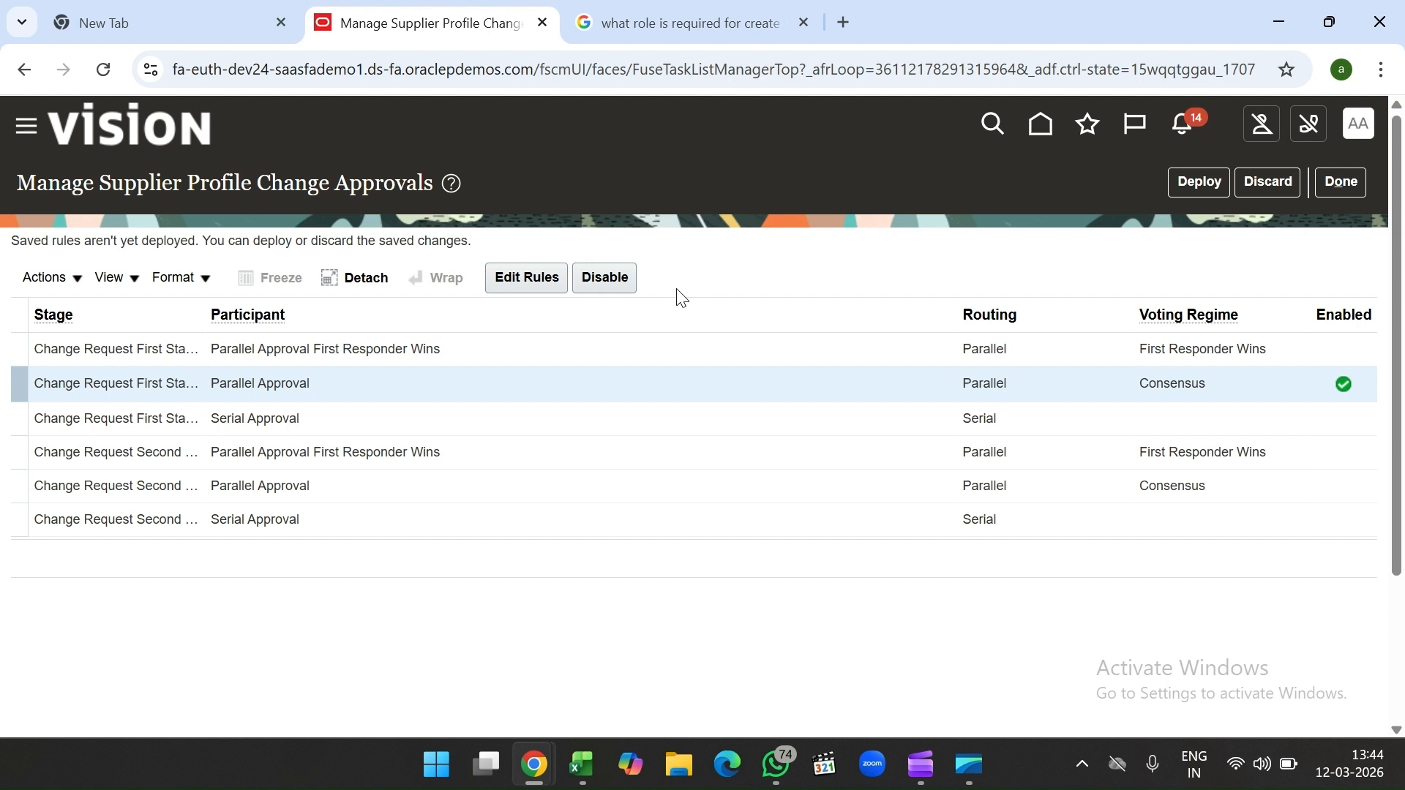
{"action": "left_click", "coordinate": [1342, 181]}
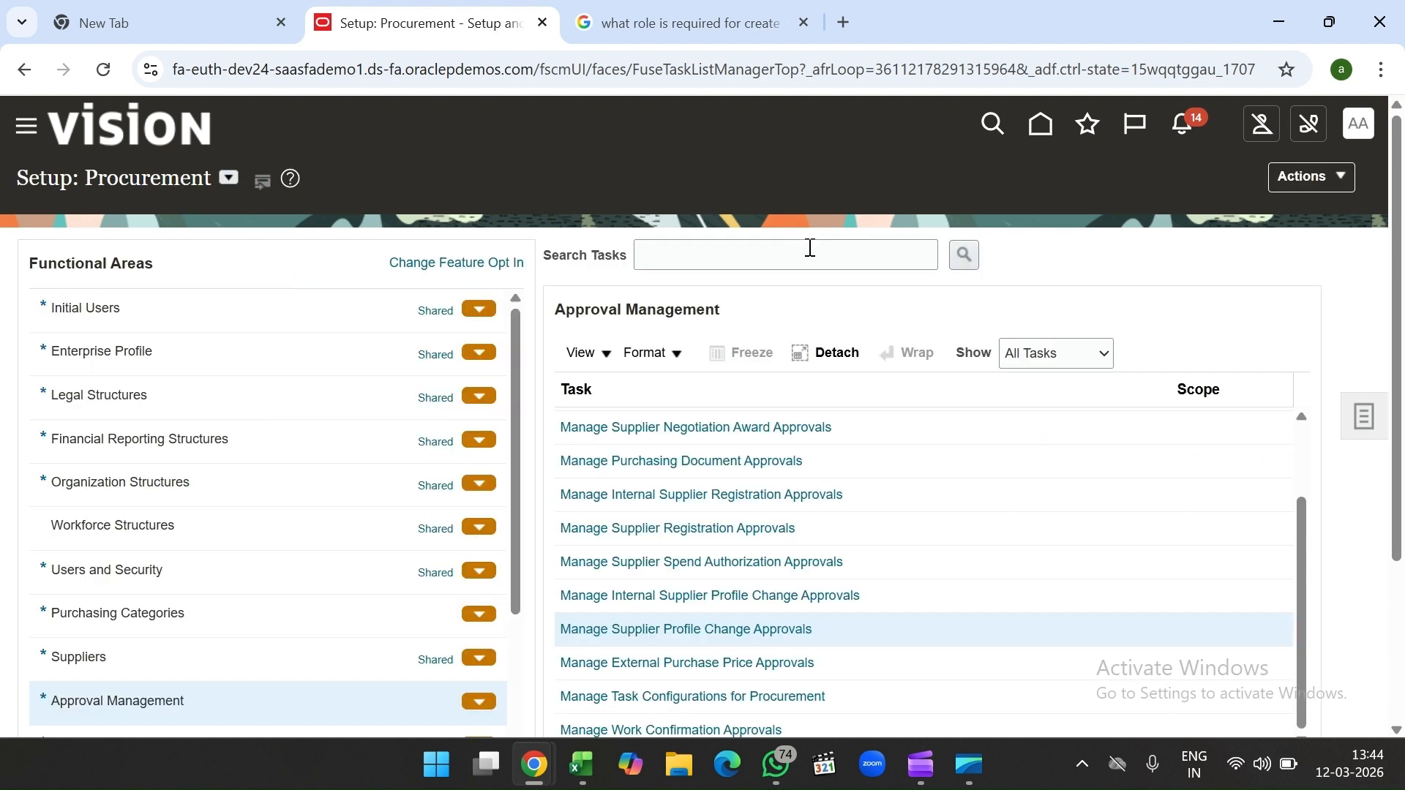
Step: Open the Manage Supplier Spend Authorization Approvals task from the Approval Management list
{"action": "scroll", "coordinate": [734, 459], "scroll_direction": "down", "scroll_amount": 2}
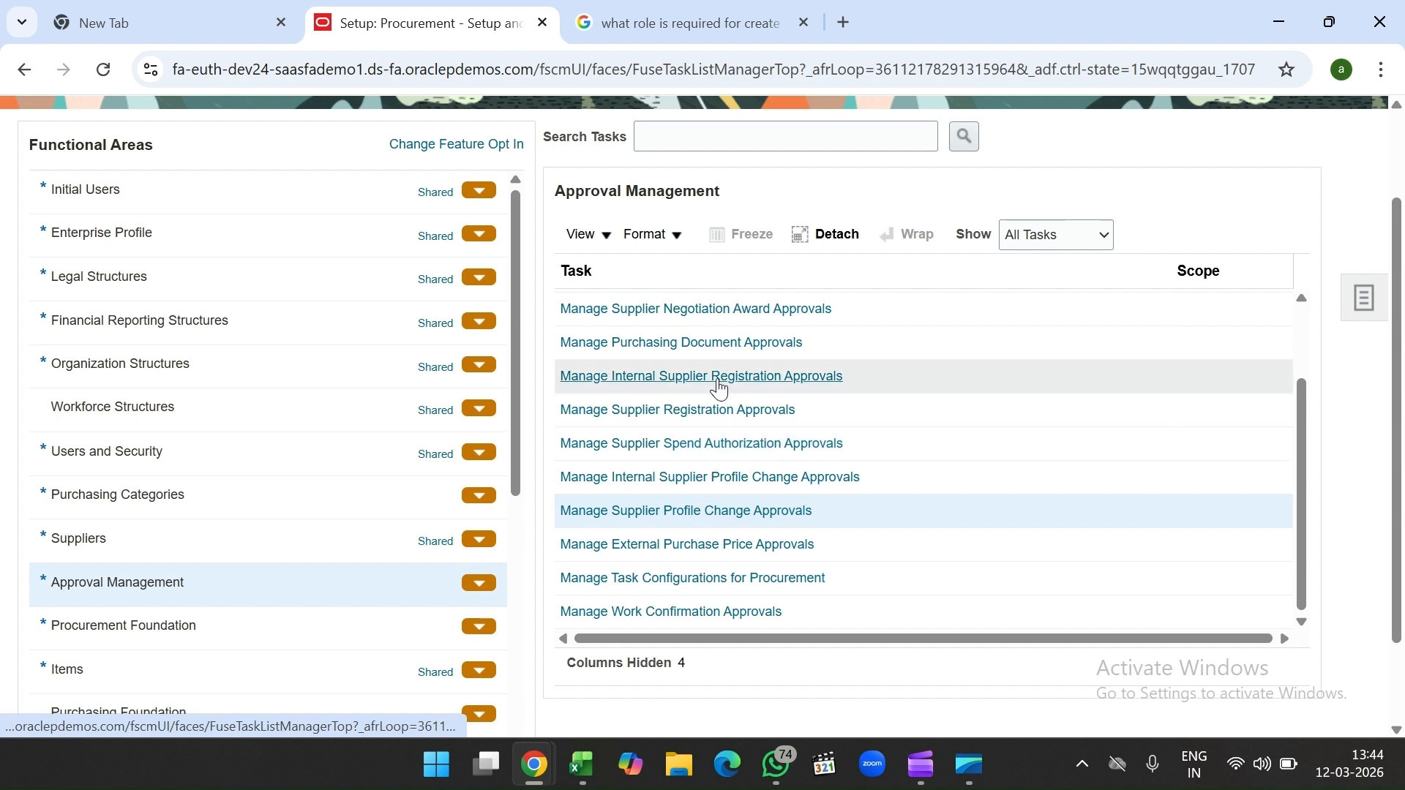
{"action": "scroll", "coordinate": [715, 450], "scroll_direction": "down", "scroll_amount": 1}
{"action": "scroll", "coordinate": [718, 479], "scroll_direction": "up", "scroll_amount": 1}
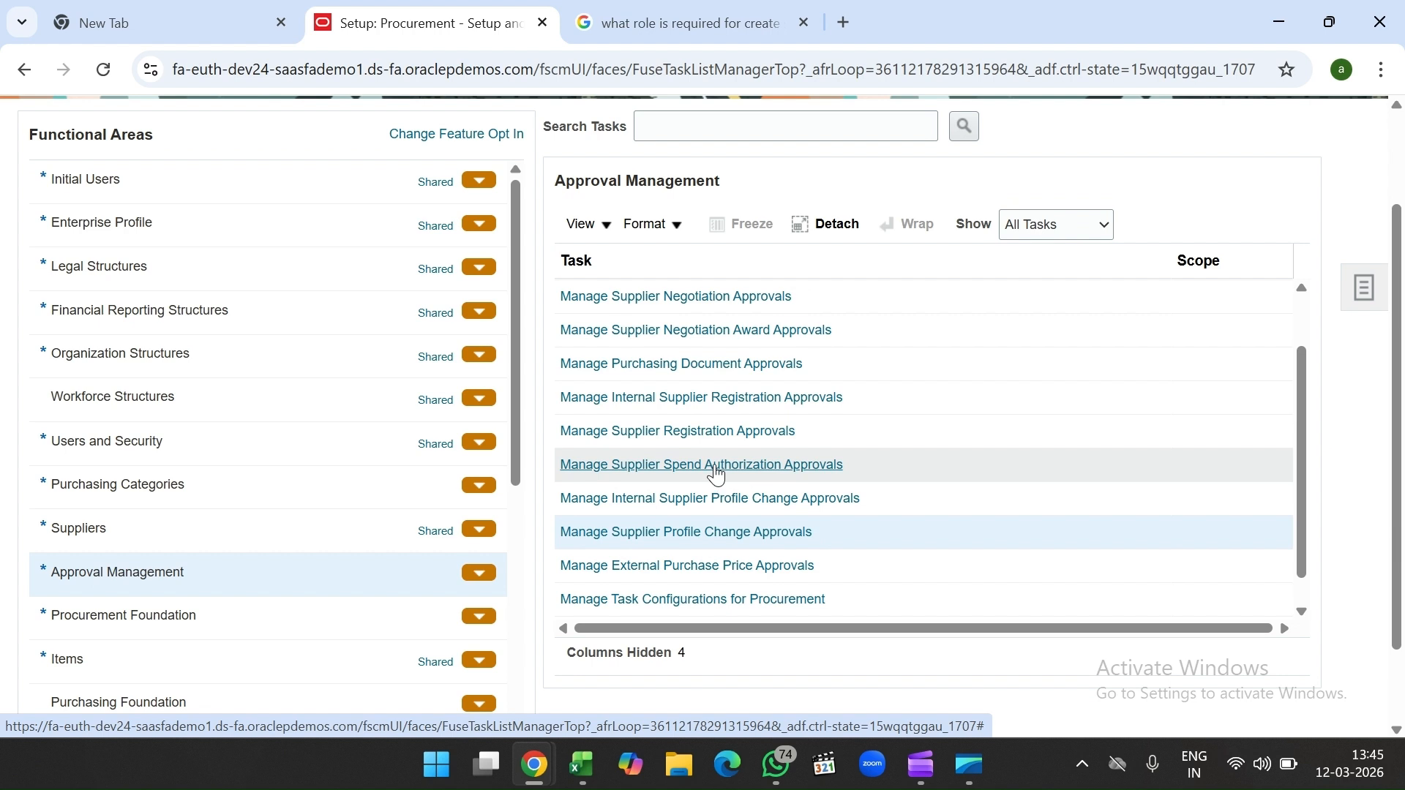
{"action": "left_click", "coordinate": [715, 472]}
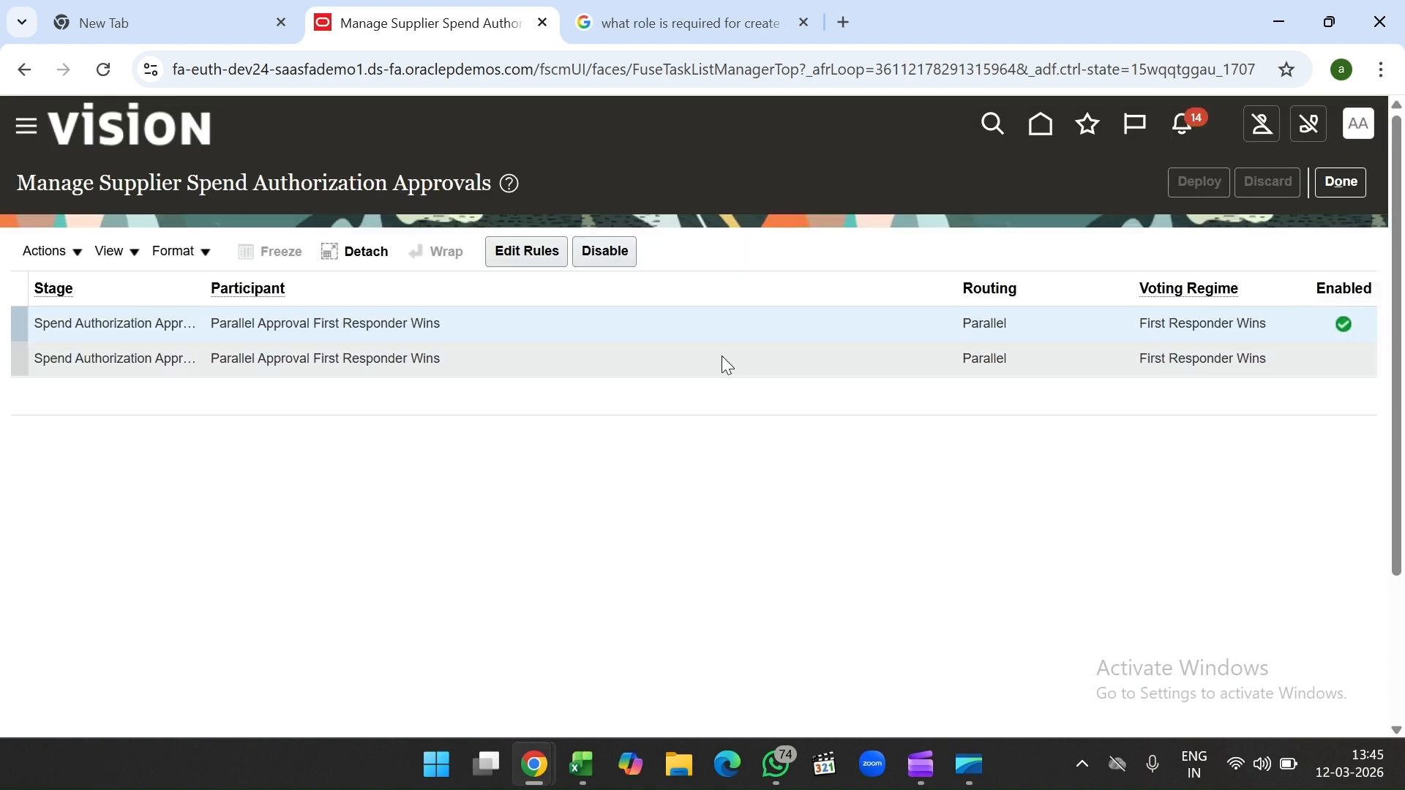
Step: Review the TEST rule's condition (Procurement BU equals India Business Unit) unchanged, then save and close the rules
{"action": "left_click", "coordinate": [524, 256]}
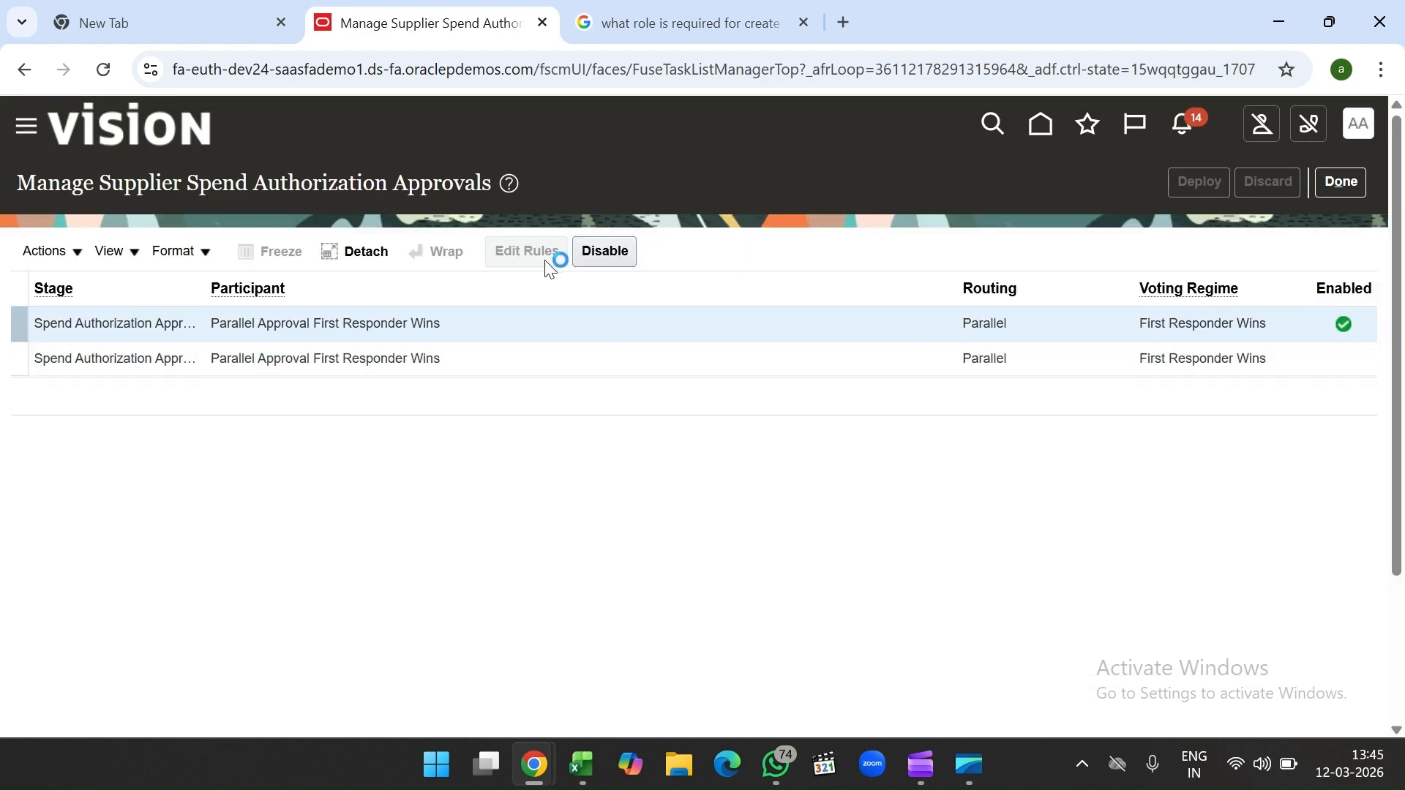
{"action": "scroll", "coordinate": [713, 409], "scroll_direction": "down", "scroll_amount": 1}
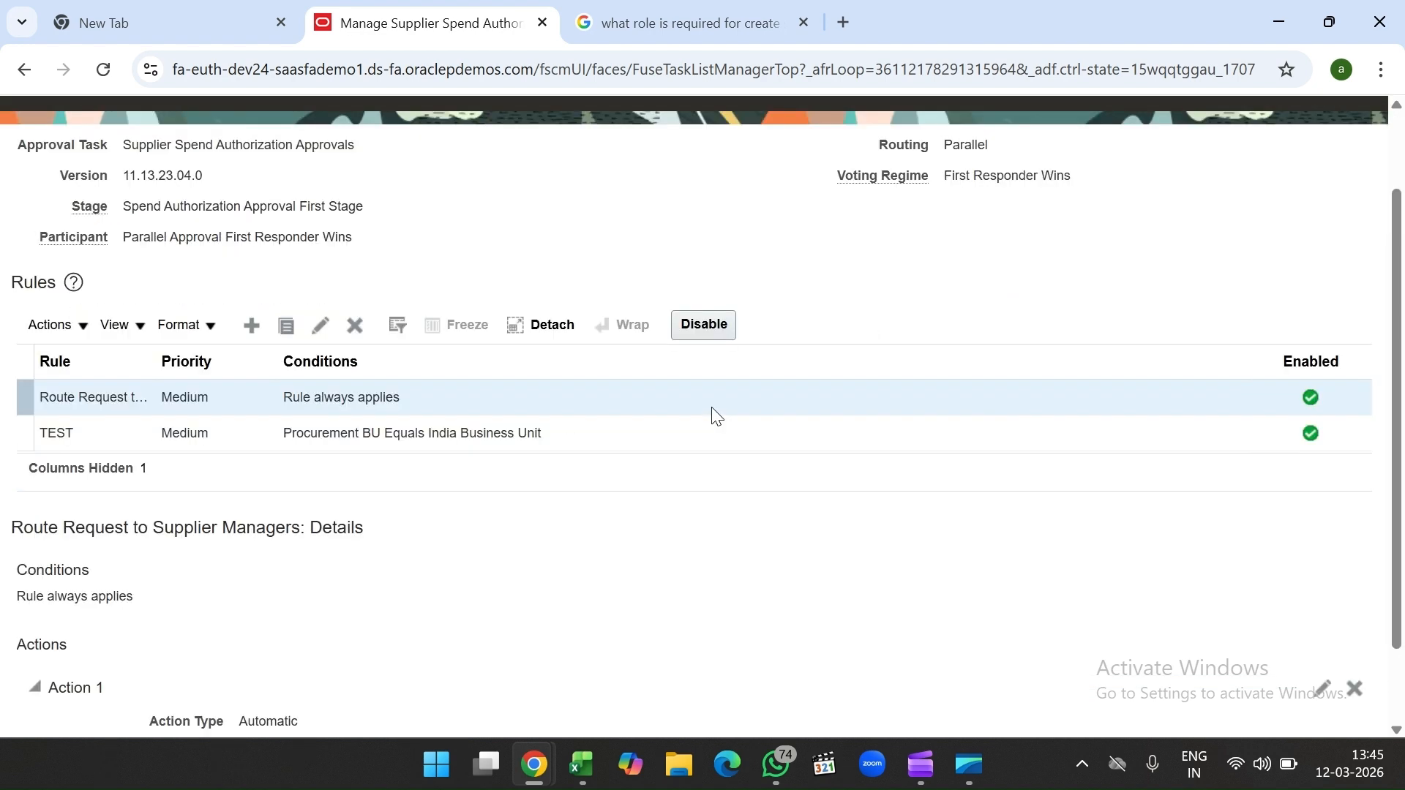
{"action": "left_click", "coordinate": [590, 437]}
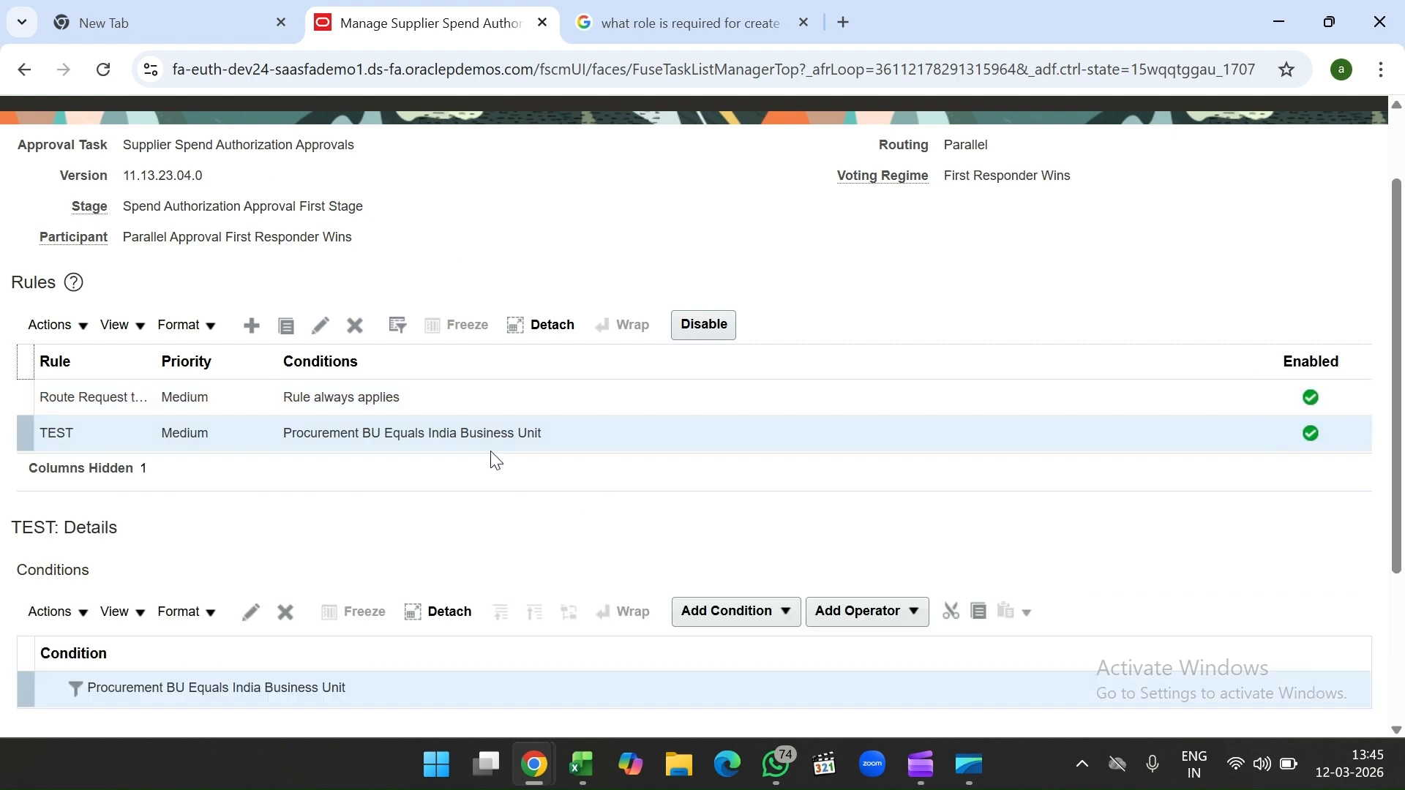
{"action": "scroll", "coordinate": [505, 513], "scroll_direction": "down", "scroll_amount": 2}
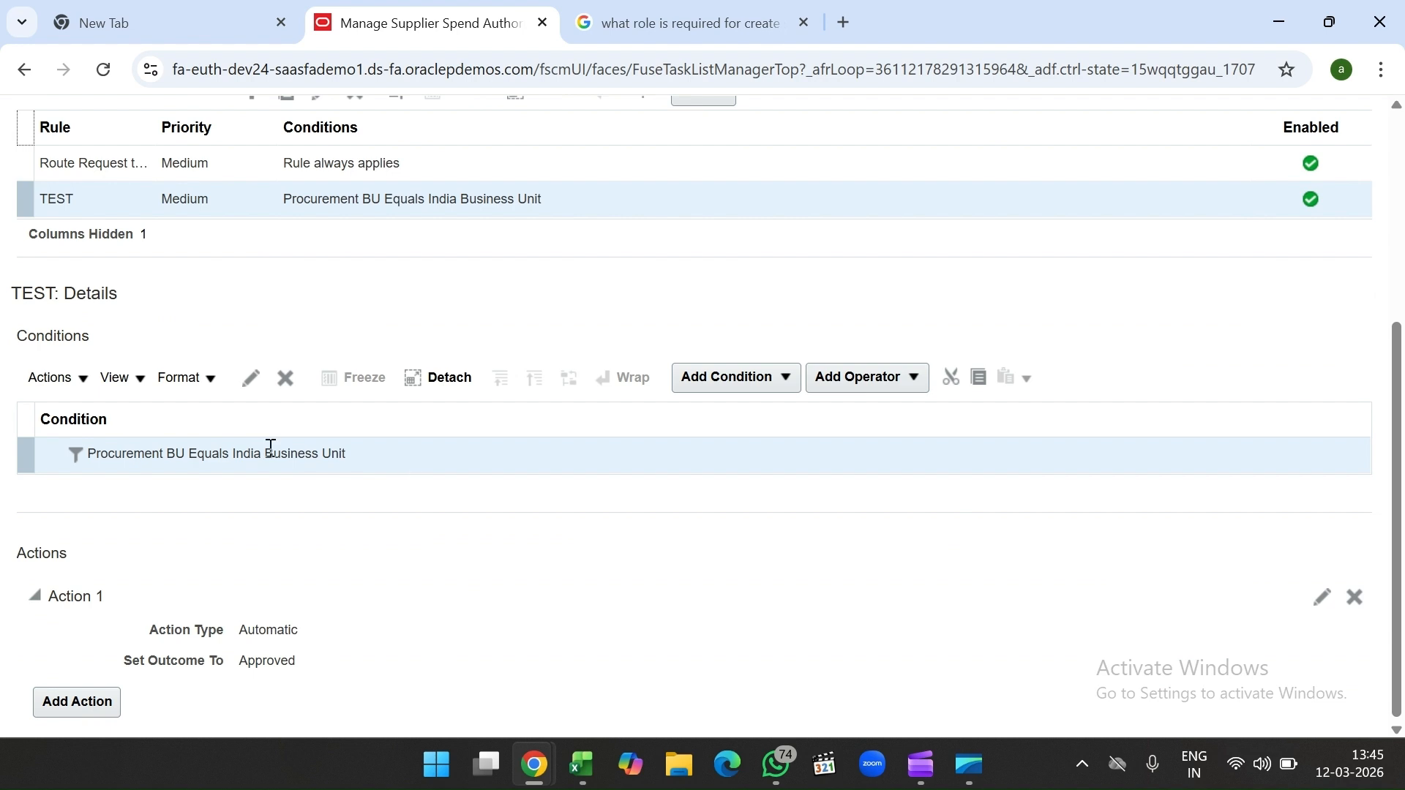
{"action": "left_click", "coordinate": [247, 381]}
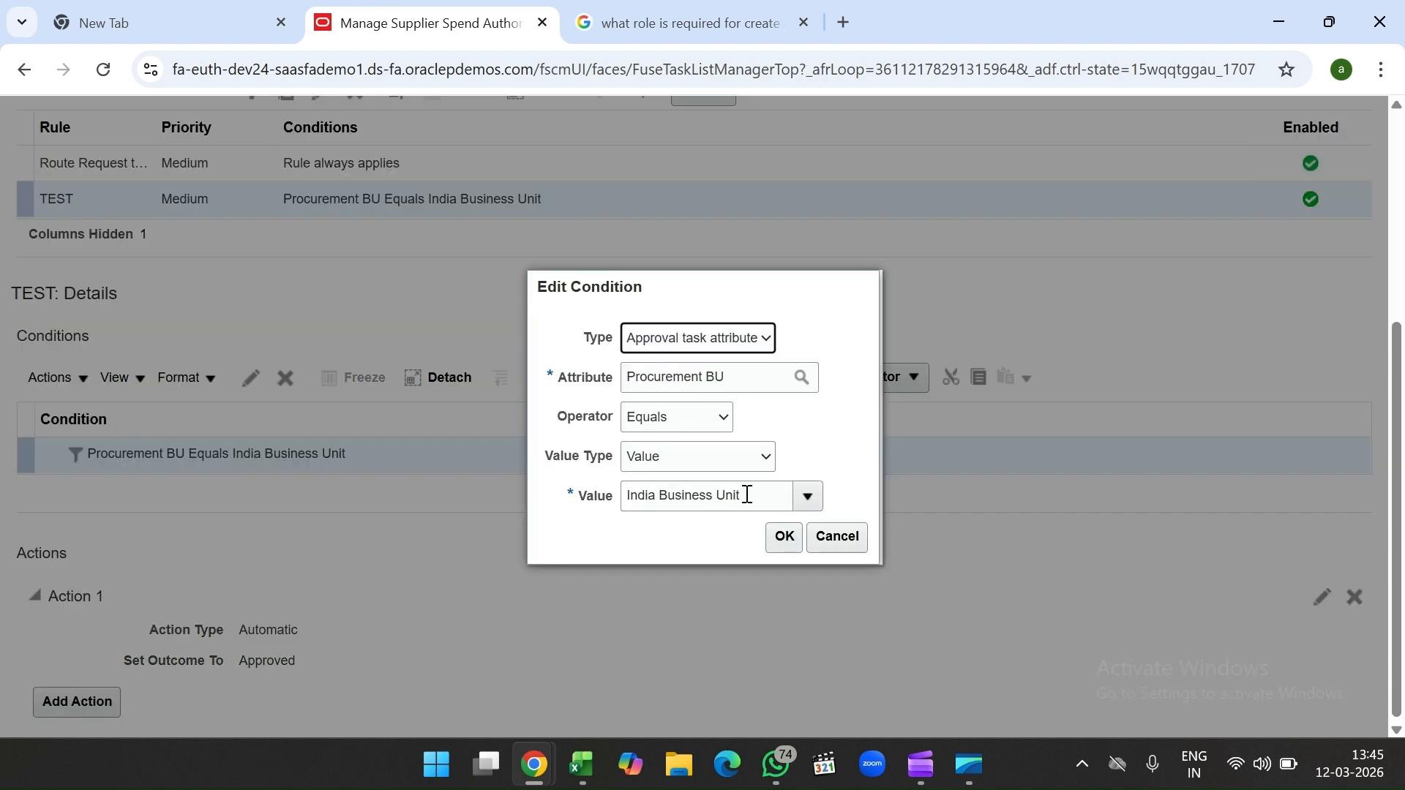
{"action": "left_click", "coordinate": [834, 535]}
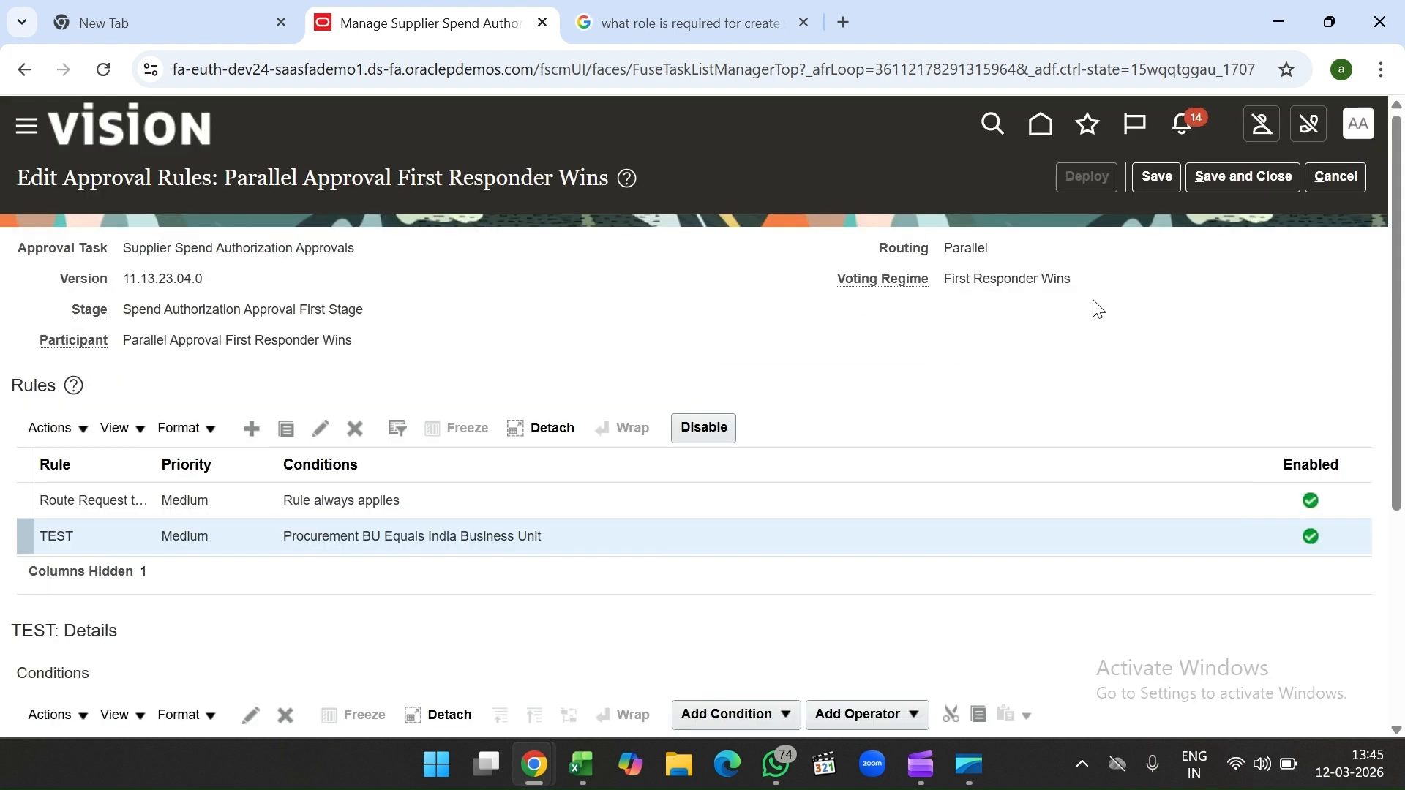
{"action": "left_click", "coordinate": [1245, 176]}
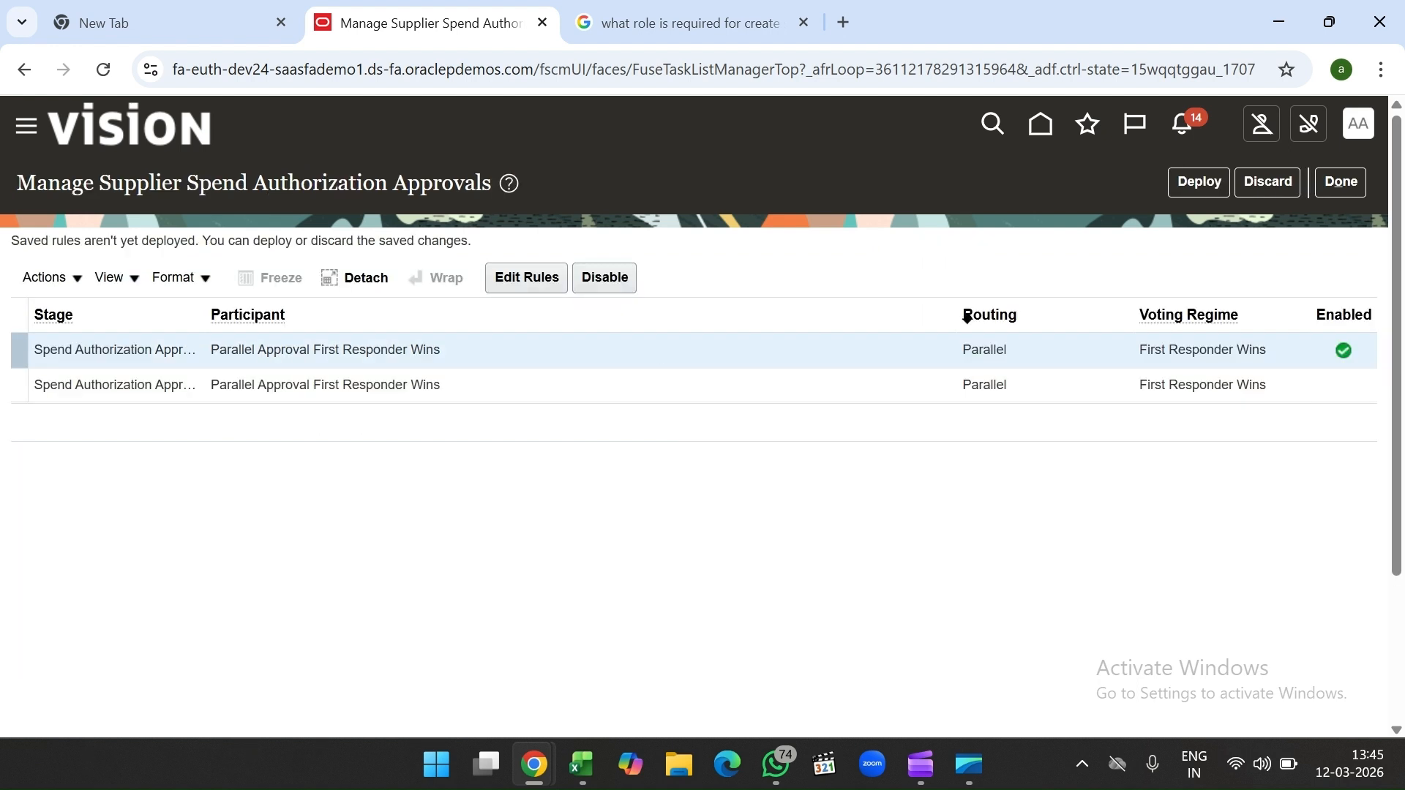
Step: Finish the spend authorization approvals, glance at the Excel notes, and return to the browser
{"action": "left_click", "coordinate": [1342, 194]}
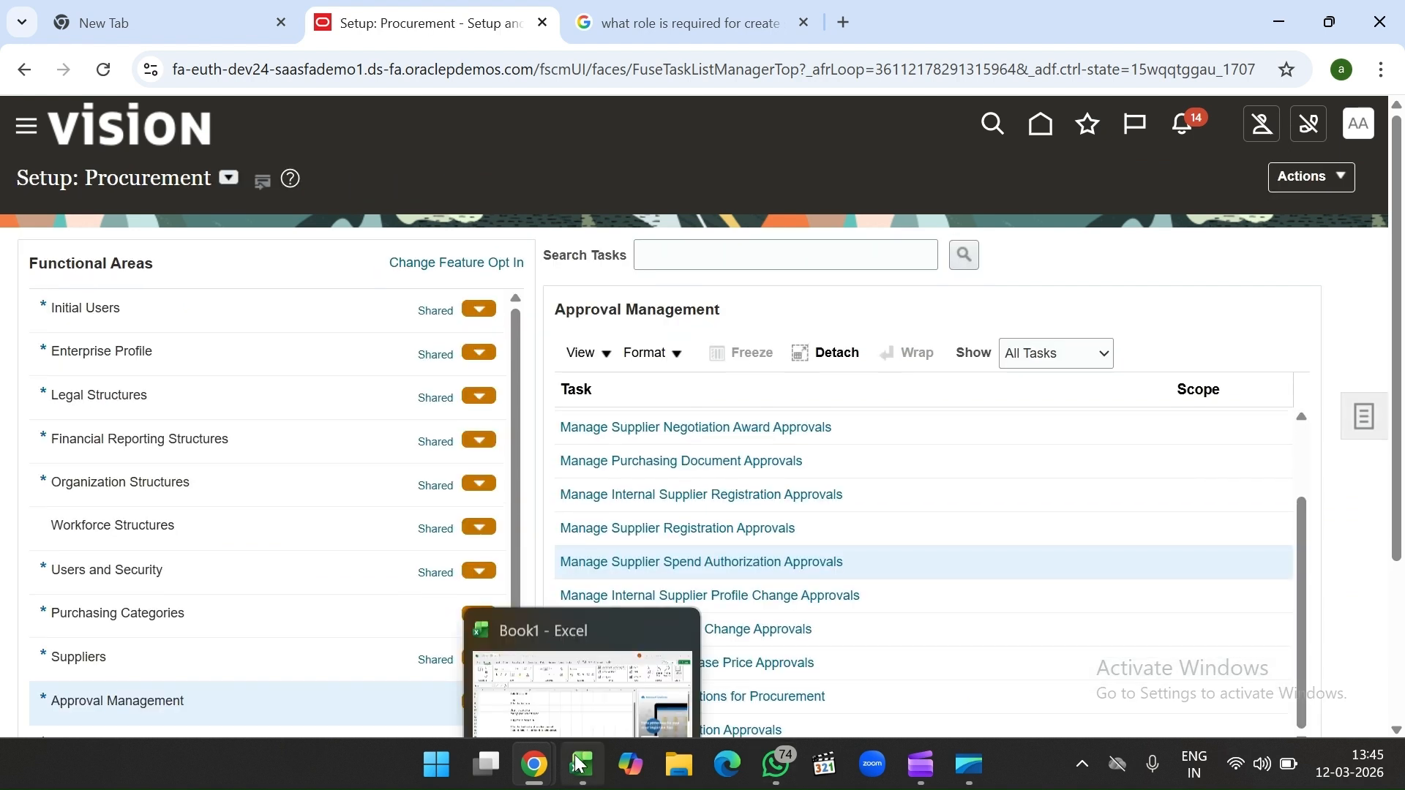
{"action": "left_click", "coordinate": [581, 765]}
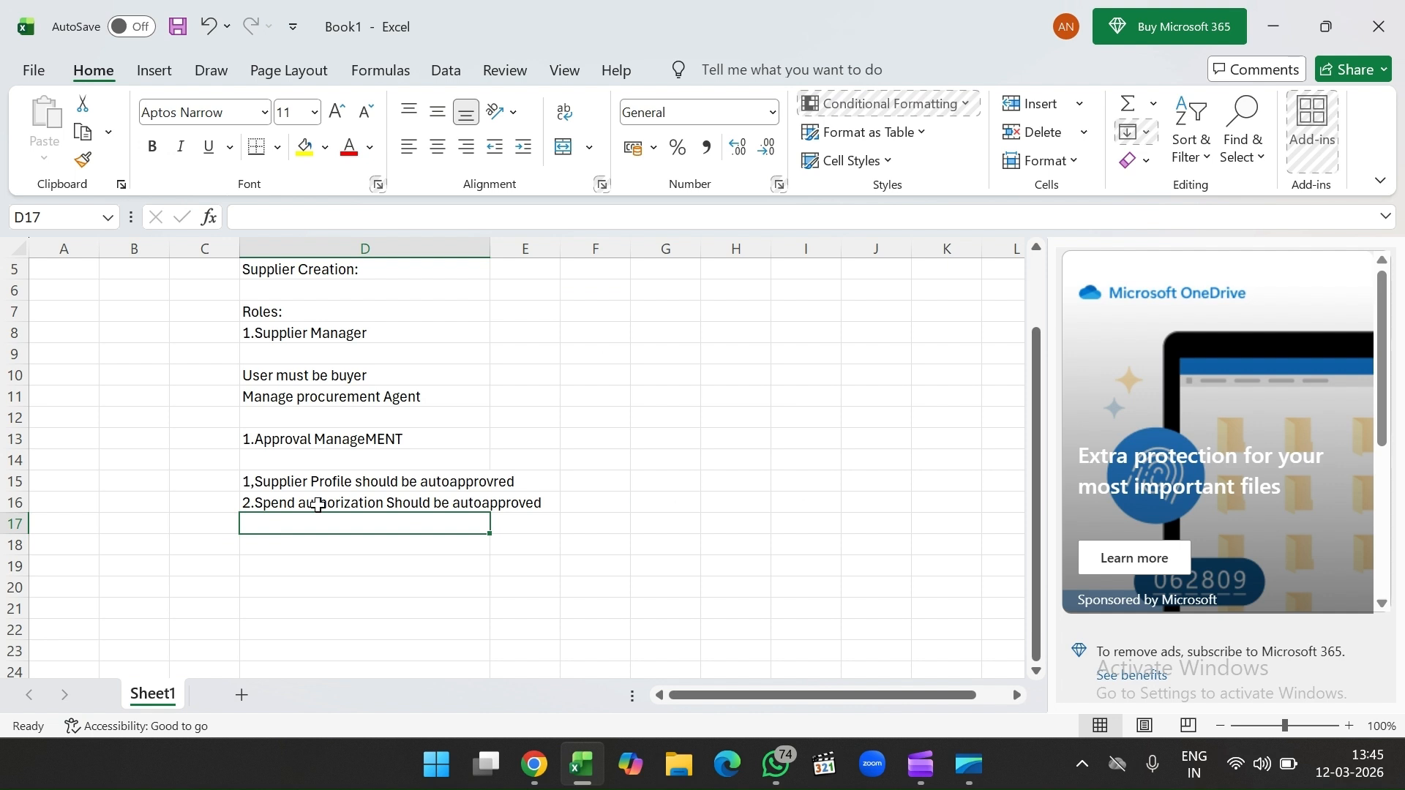
{"action": "scroll", "coordinate": [367, 448], "scroll_direction": "down", "scroll_amount": 2}
{"action": "left_click", "coordinate": [338, 480]}
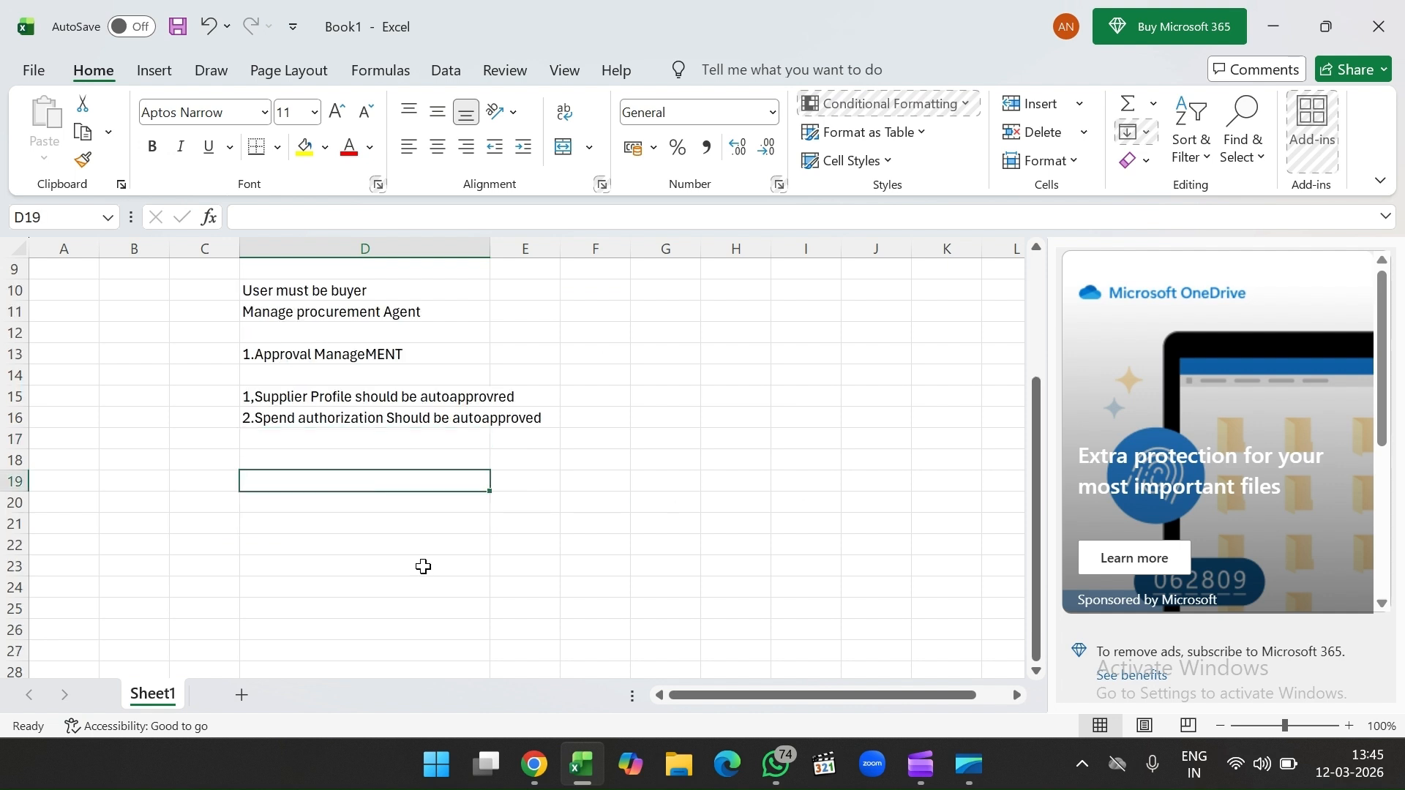
{"action": "left_click", "coordinate": [537, 765]}
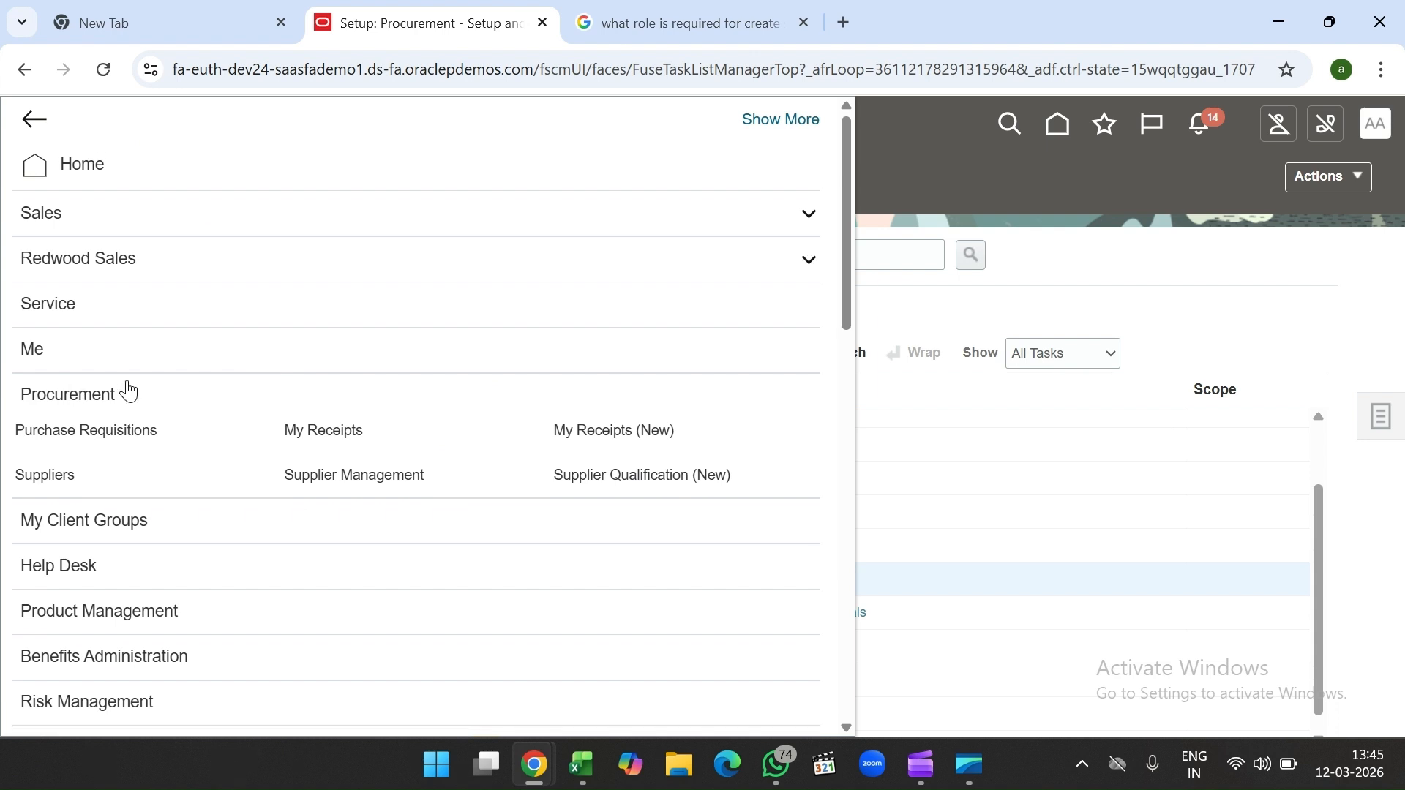
Step: Open the Suppliers work area from the navigator's Procurement group
{"action": "left_click", "coordinate": [165, 395]}
{"action": "left_click", "coordinate": [167, 395]}
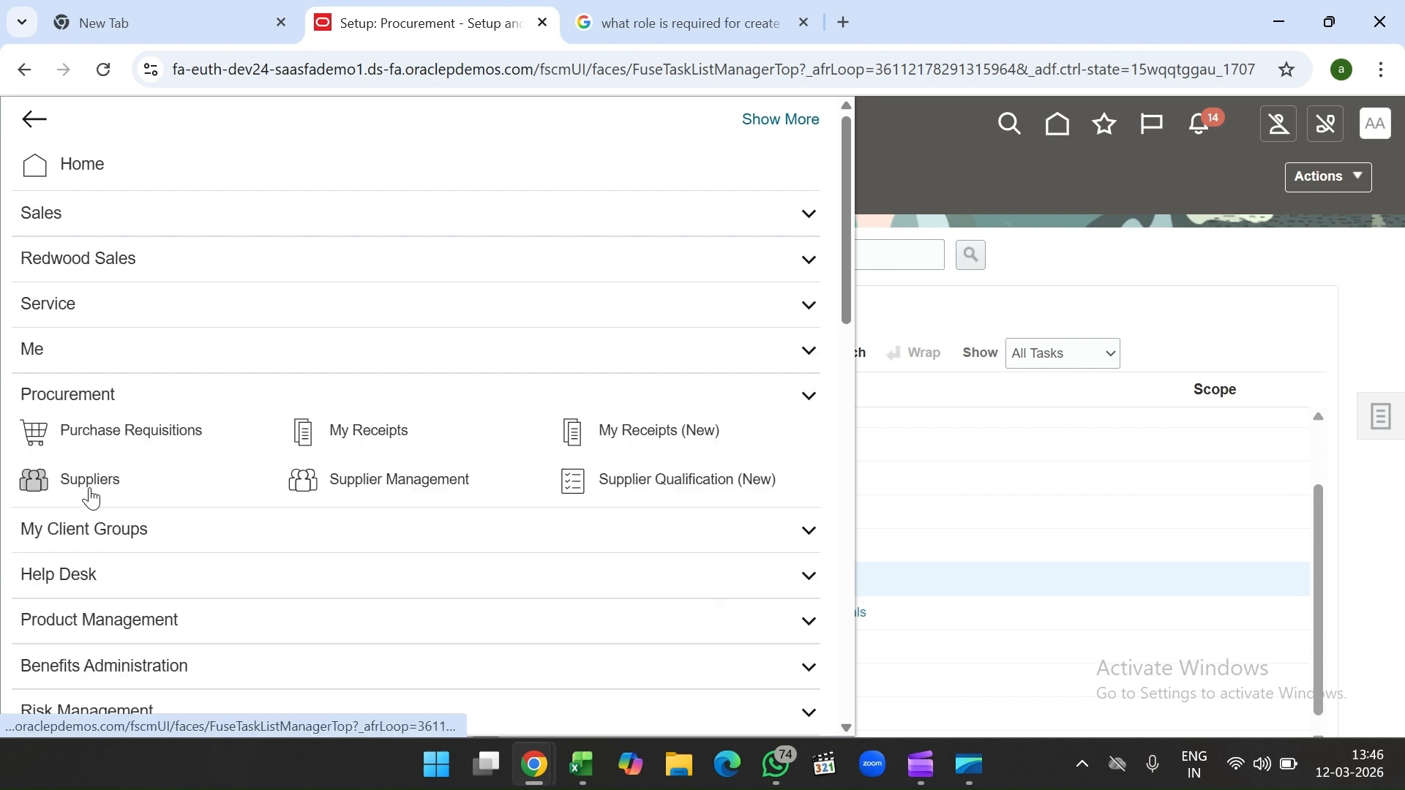
{"action": "left_click", "coordinate": [88, 483]}
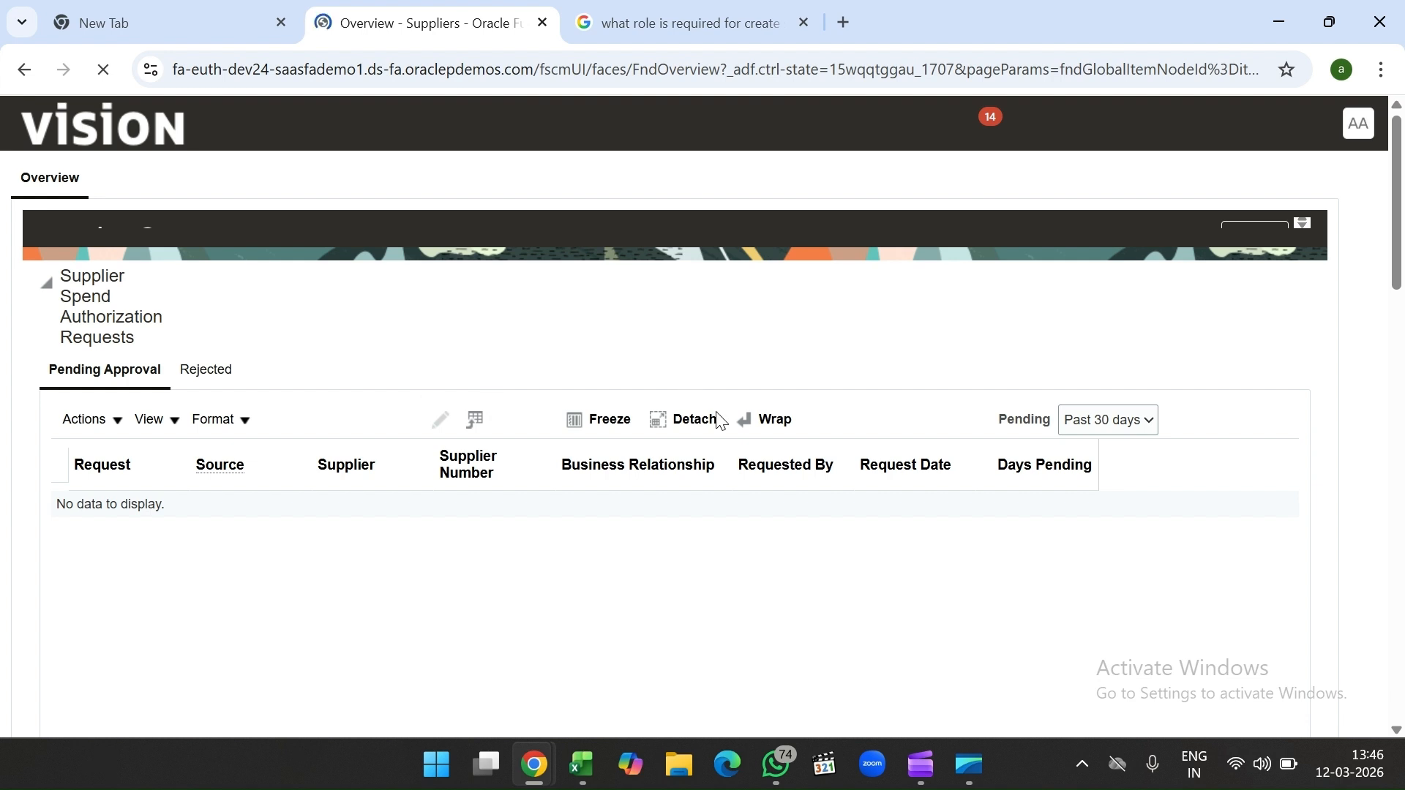
Step: Bring the Book1 Excel notes workbook back to the front
{"action": "mouse_move", "coordinate": [585, 772]}
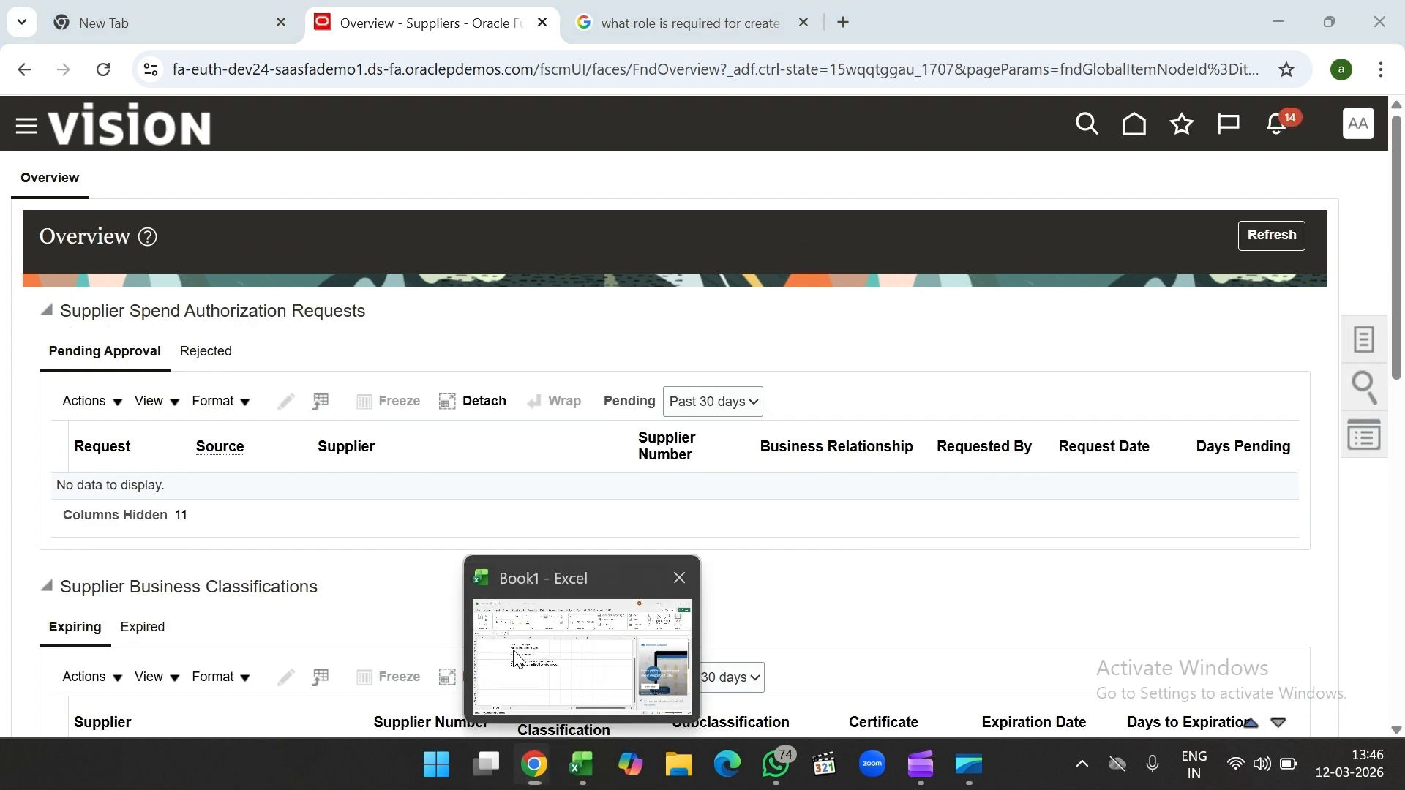
{"action": "left_click", "coordinate": [515, 659]}
{"action": "scroll", "coordinate": [351, 381], "scroll_direction": "up", "scroll_amount": 2}
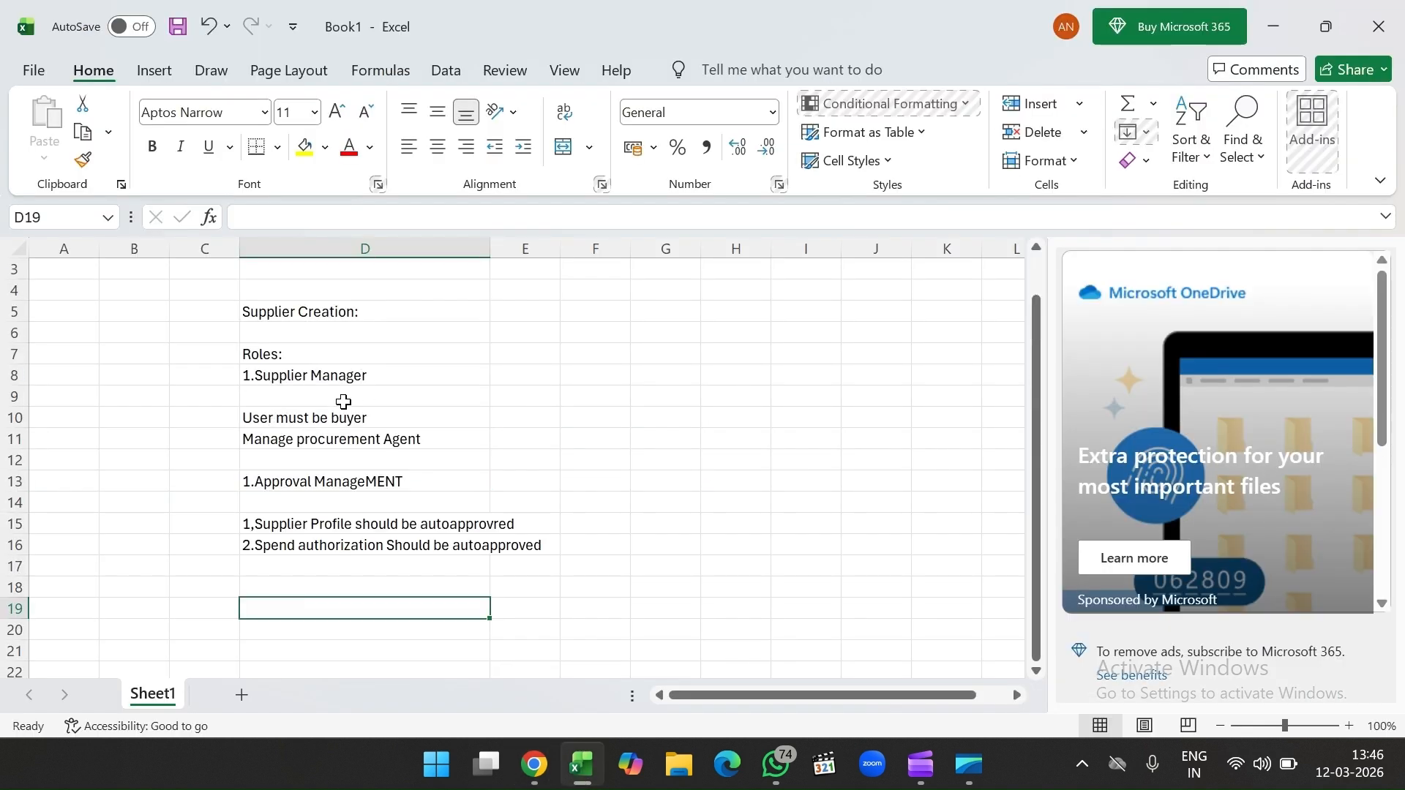
Step: Enter '2.Supplier Administration' in cell D9 of the notes, then return to the browser
{"action": "left_click", "coordinate": [343, 402]}
{"action": "type", "text": "2."}
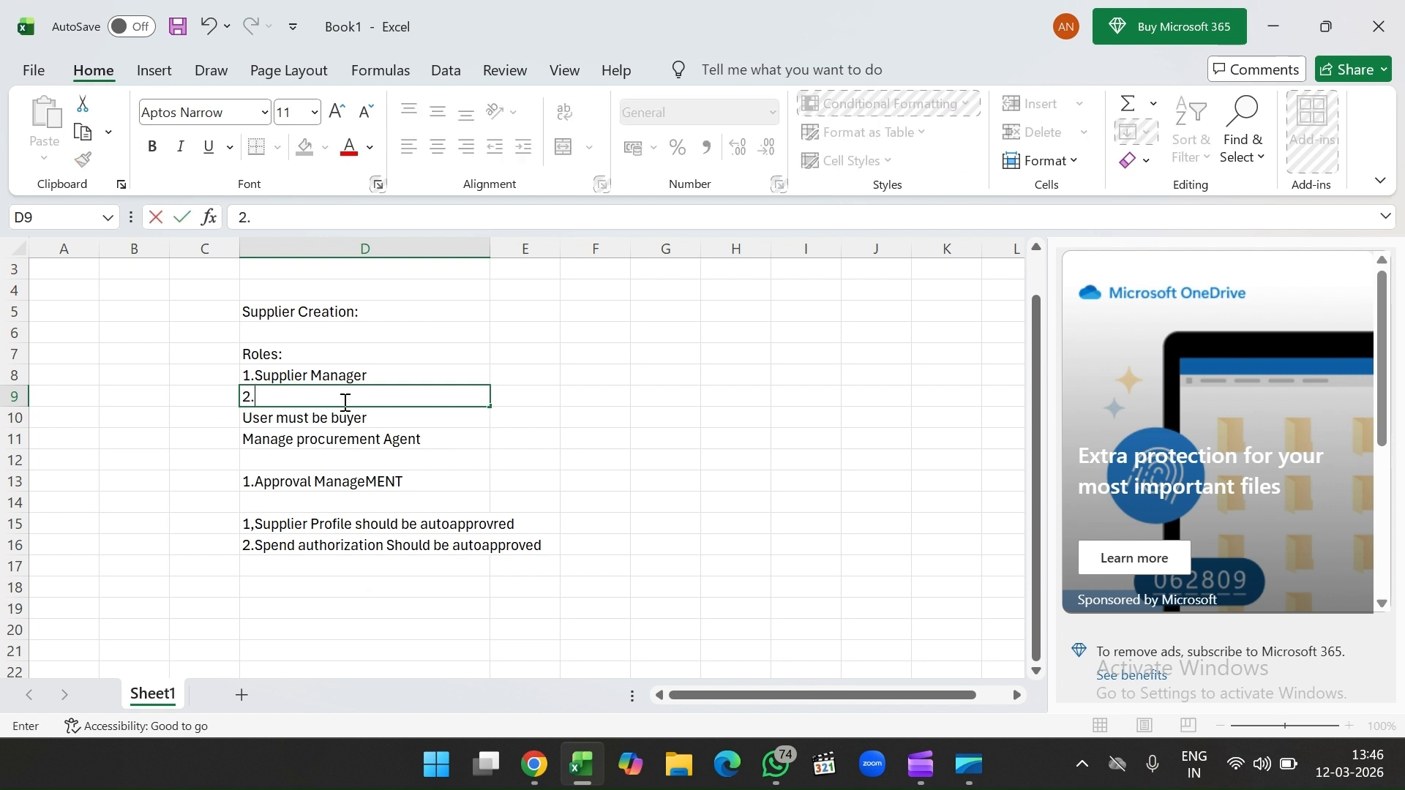
{"action": "type", "text": "Supplier Mn="}
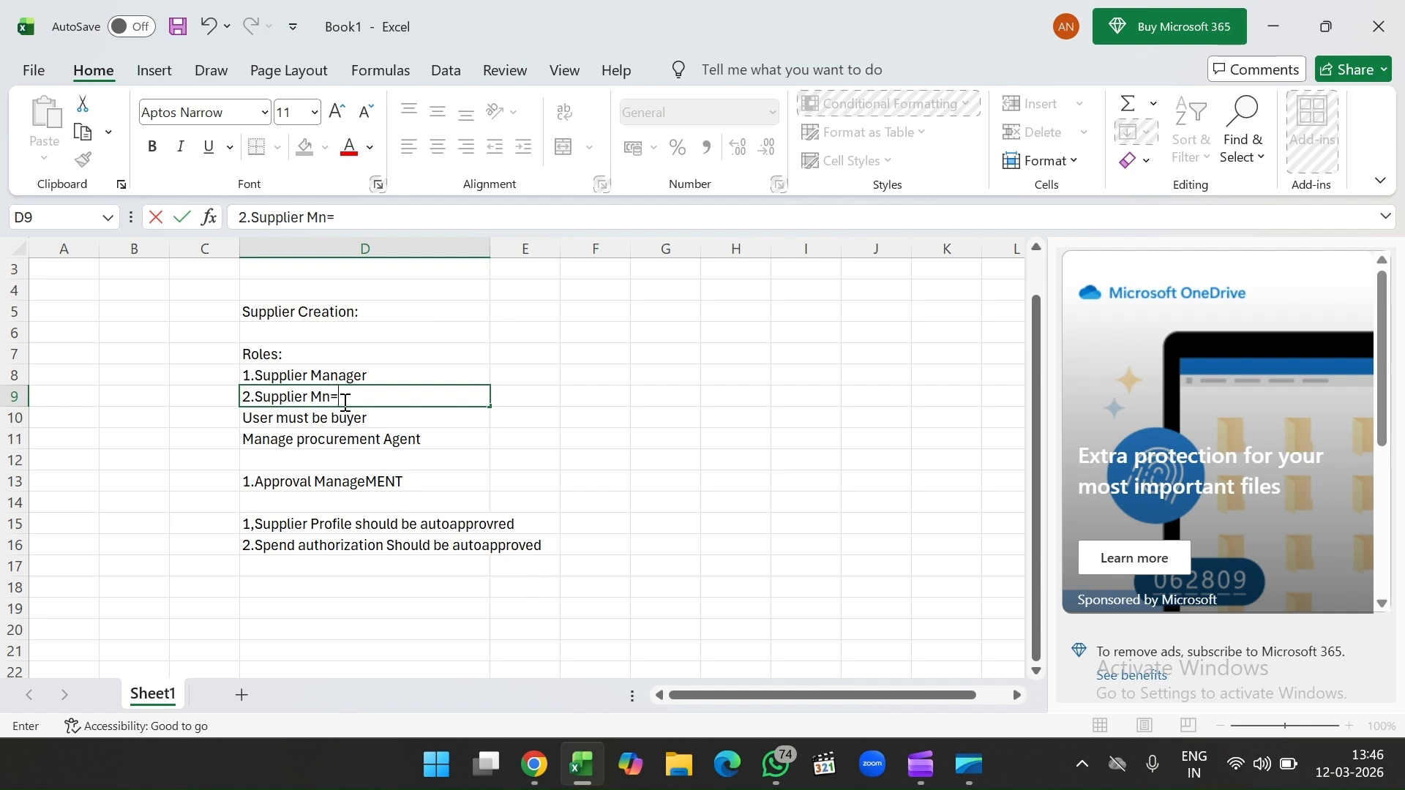
{"action": "key", "text": "BackSpace"}
{"action": "key", "text": "BackSpace"}
{"action": "key", "text": "BackSpace"}
{"action": "type", "text": "Adminis"}
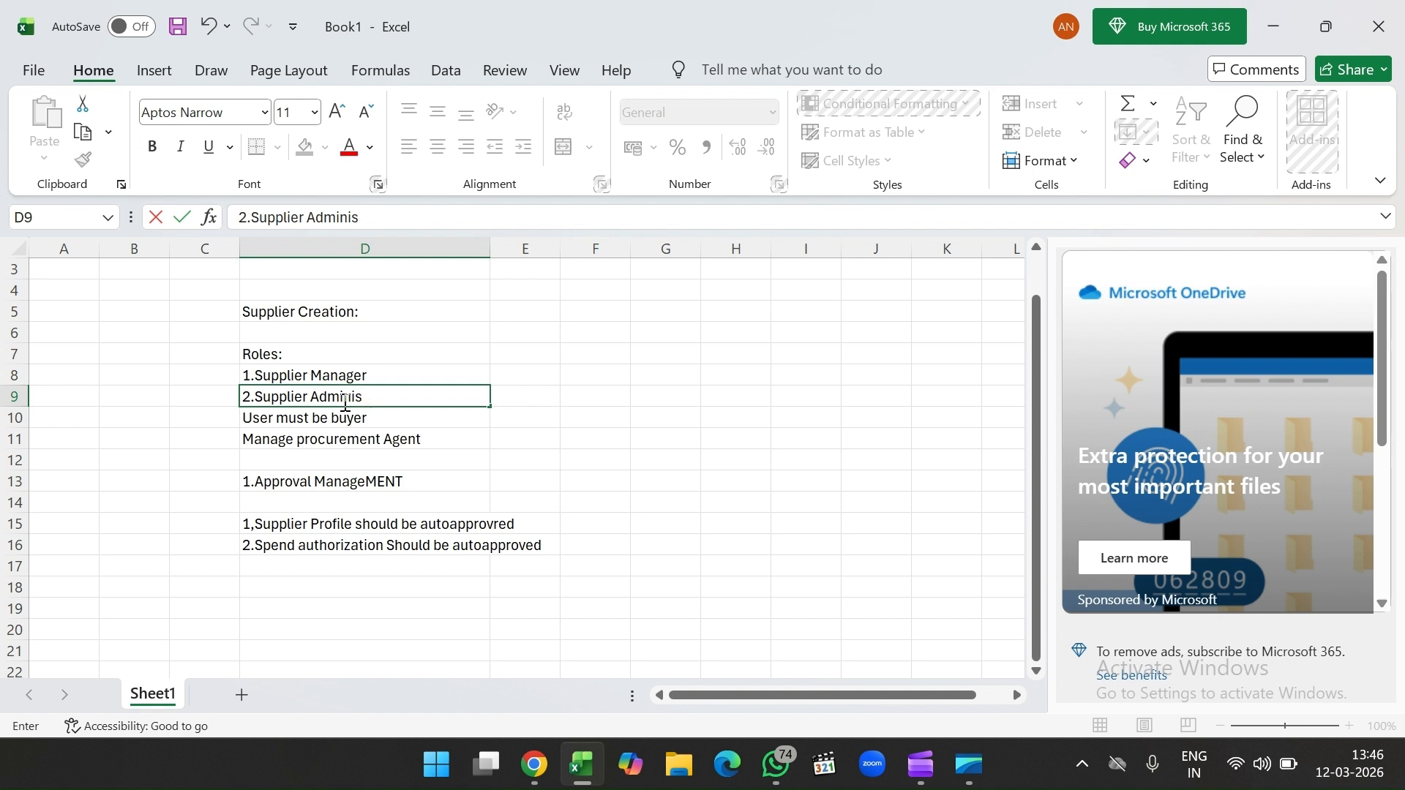
{"action": "type", "text": "tration"}
{"action": "key", "text": "ctrl+Return"}
{"action": "left_click", "coordinate": [525, 439]}
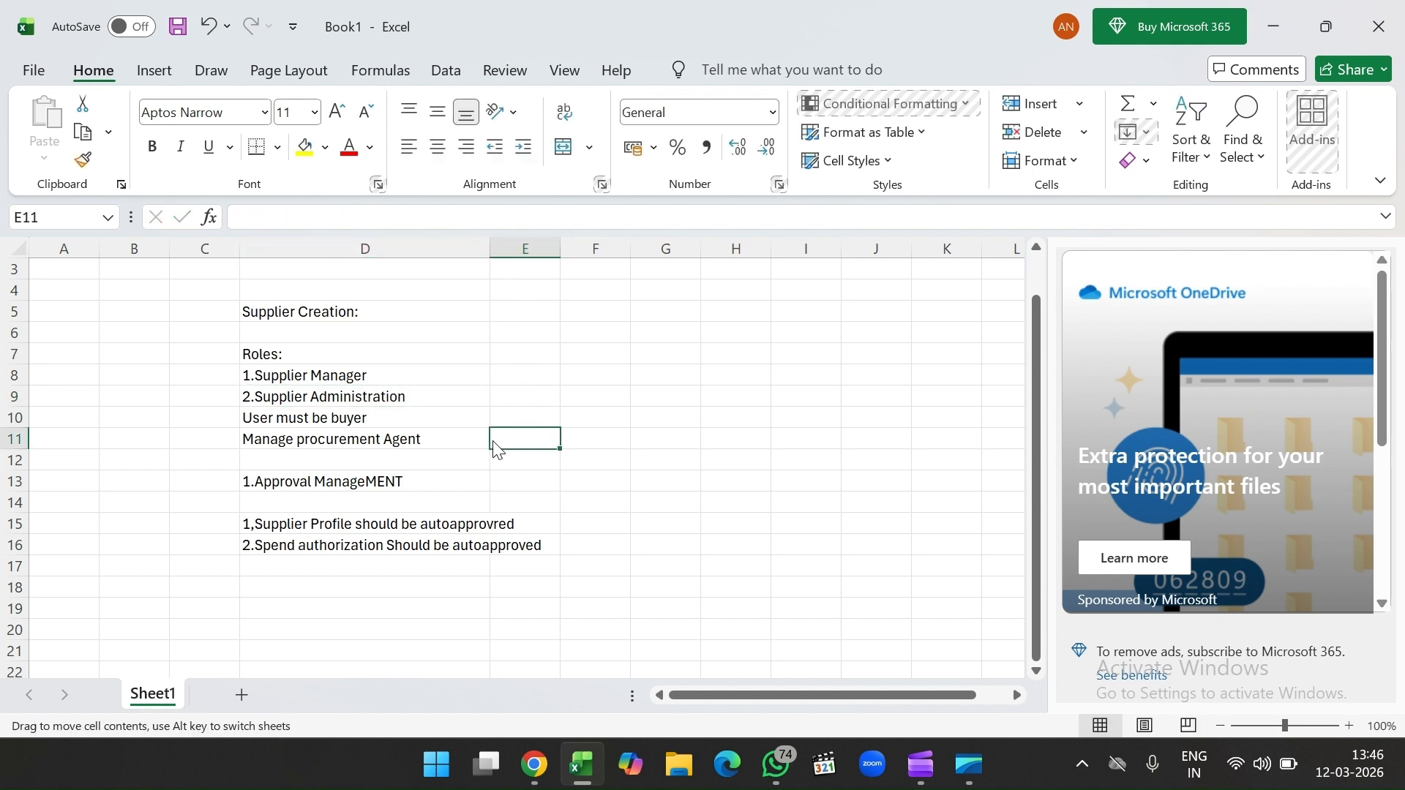
{"action": "left_click", "coordinate": [526, 608]}
{"action": "left_click", "coordinate": [524, 761]}
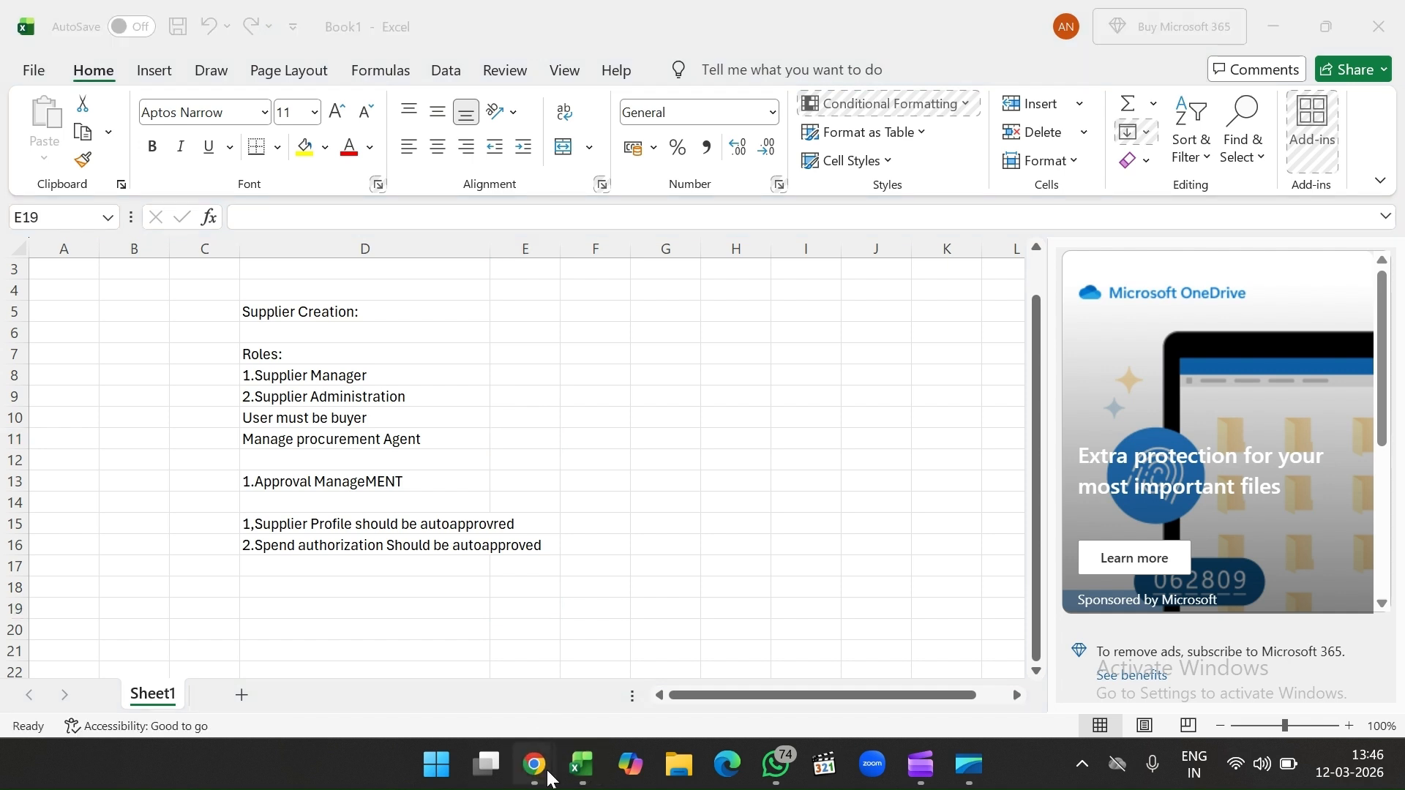
{"action": "left_click", "coordinate": [547, 776]}
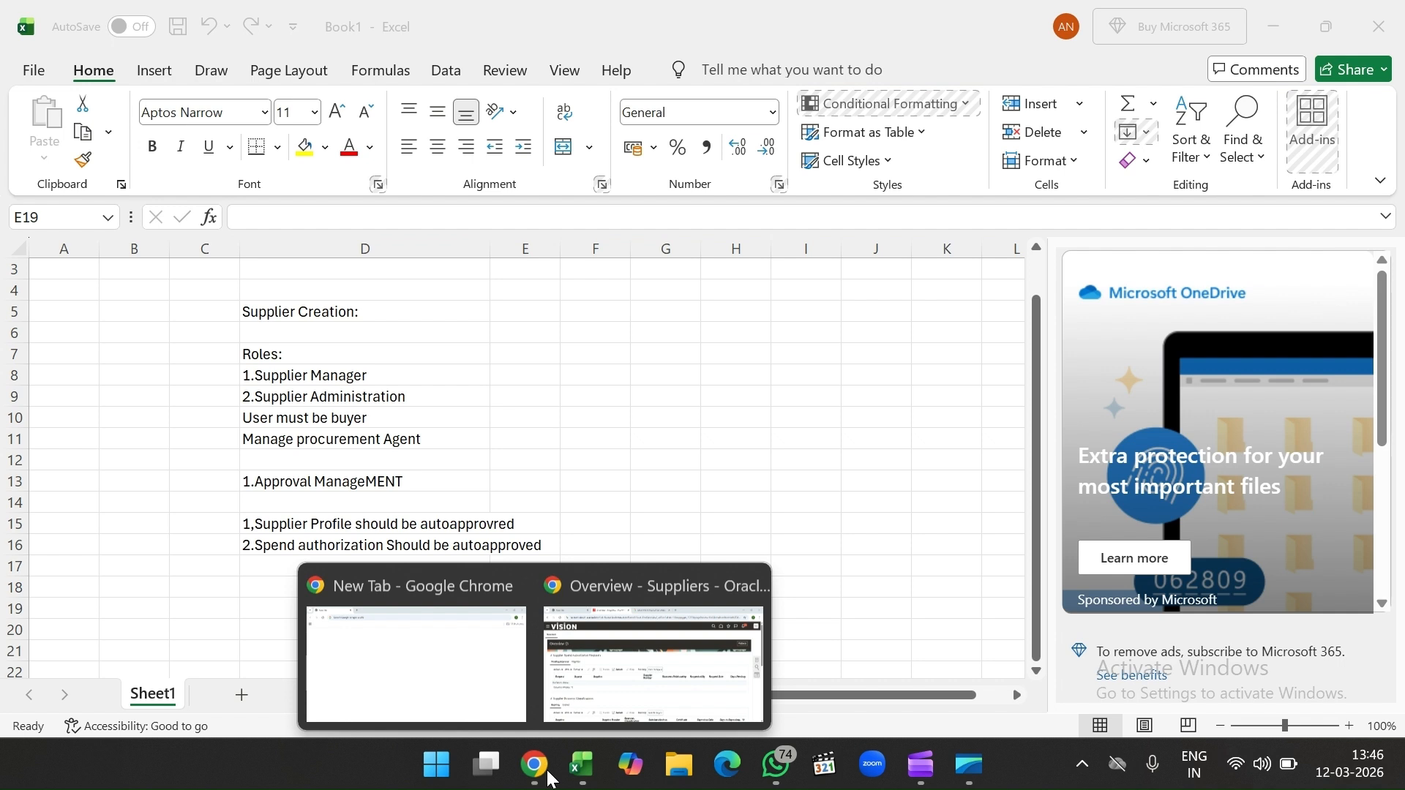
Step: Return to the Suppliers Overview and expand its Tasks panel showing Create Supplier
{"action": "left_click", "coordinate": [652, 644]}
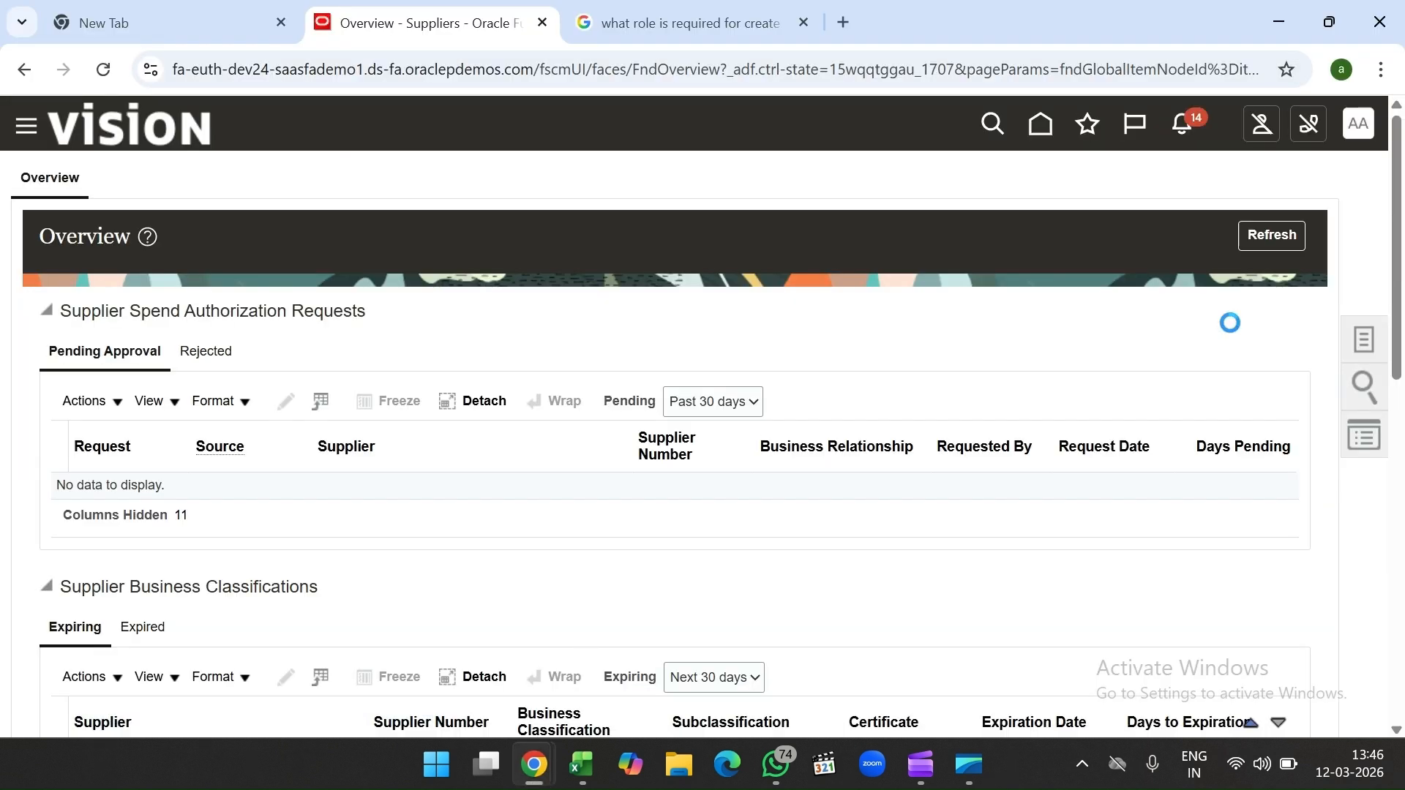
{"action": "left_click", "coordinate": [1383, 345]}
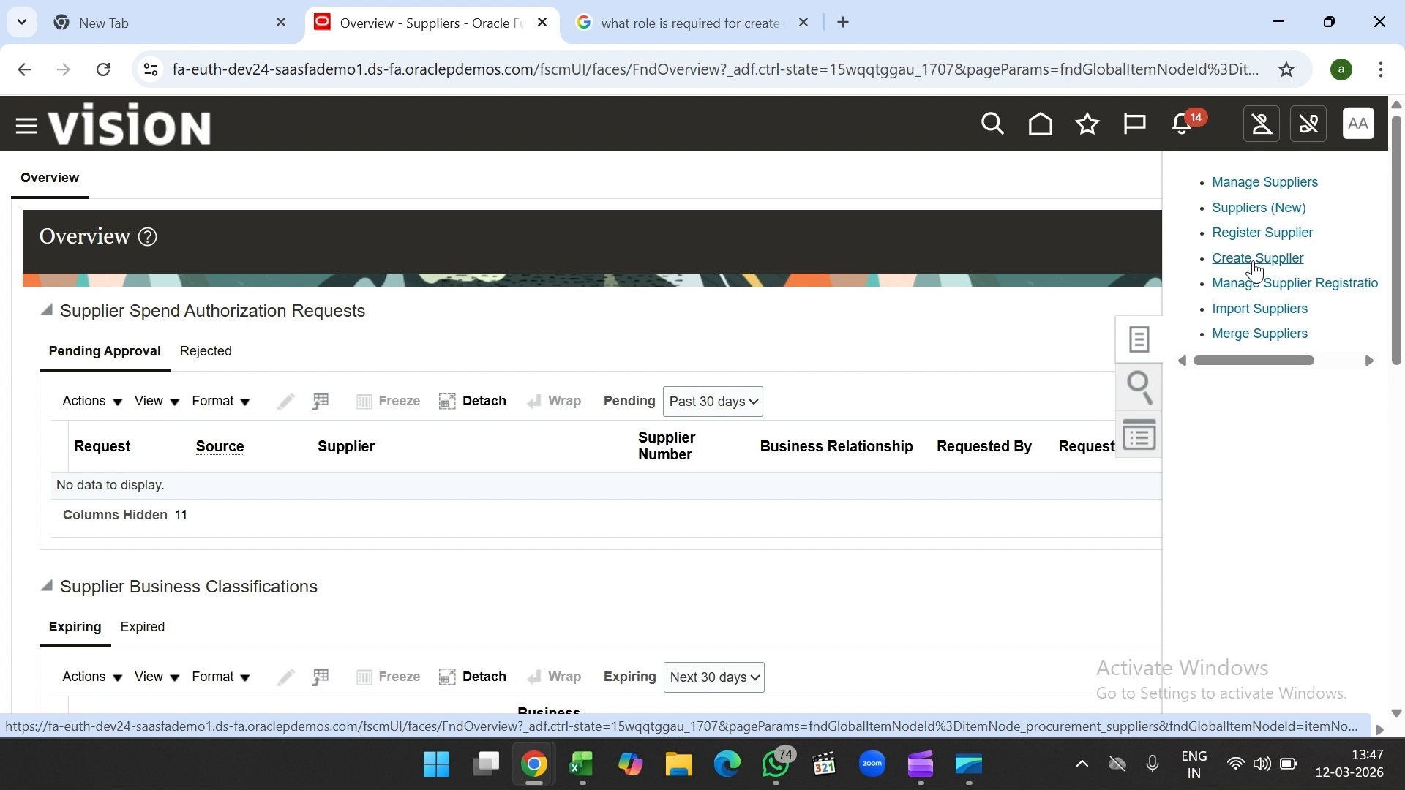
Step: Start Create Supplier with name TEST11 and Business Relationship Spend Authorized
{"action": "left_click", "coordinate": [1256, 265]}
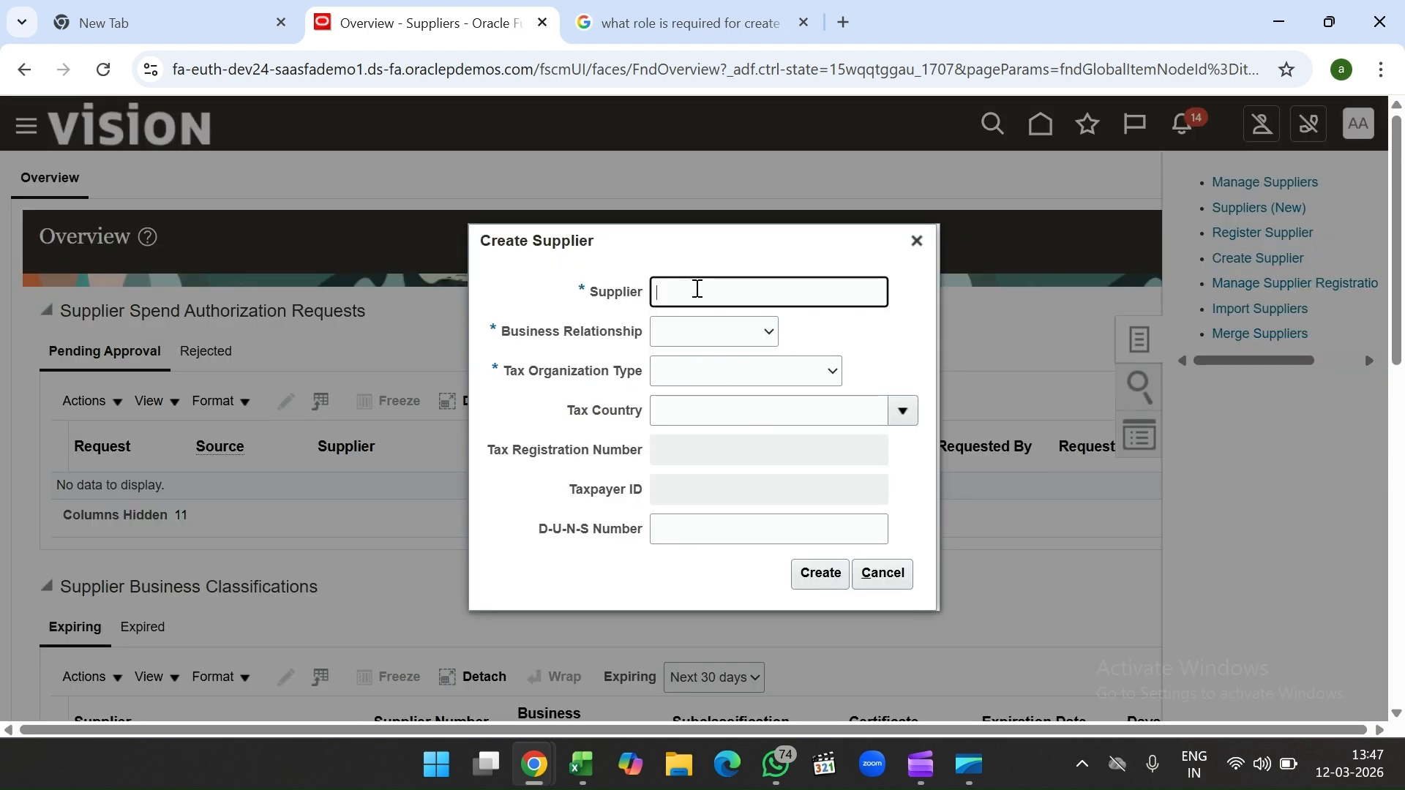
{"action": "type", "text": "TEST11"}
{"action": "left_click", "coordinate": [709, 341]}
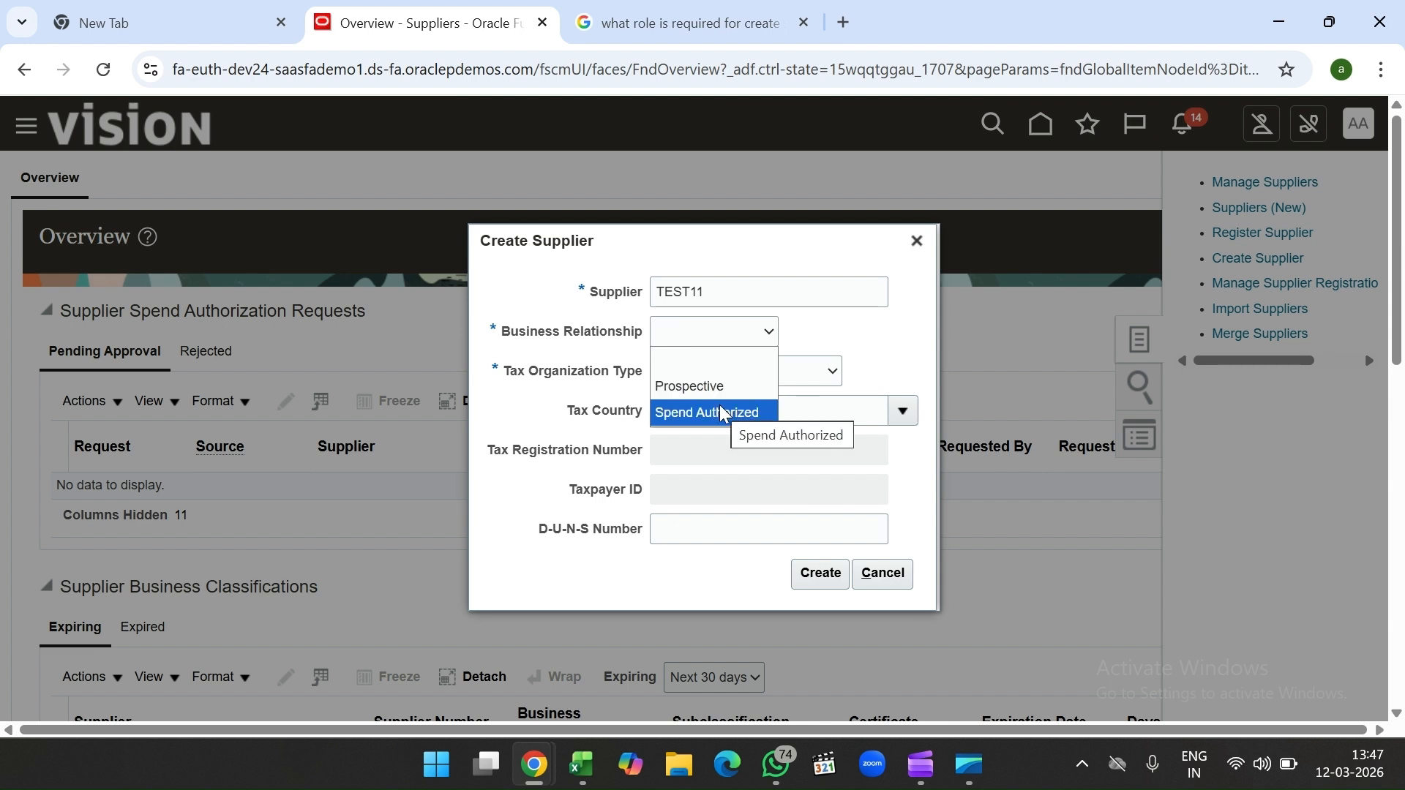
{"action": "left_click", "coordinate": [725, 414]}
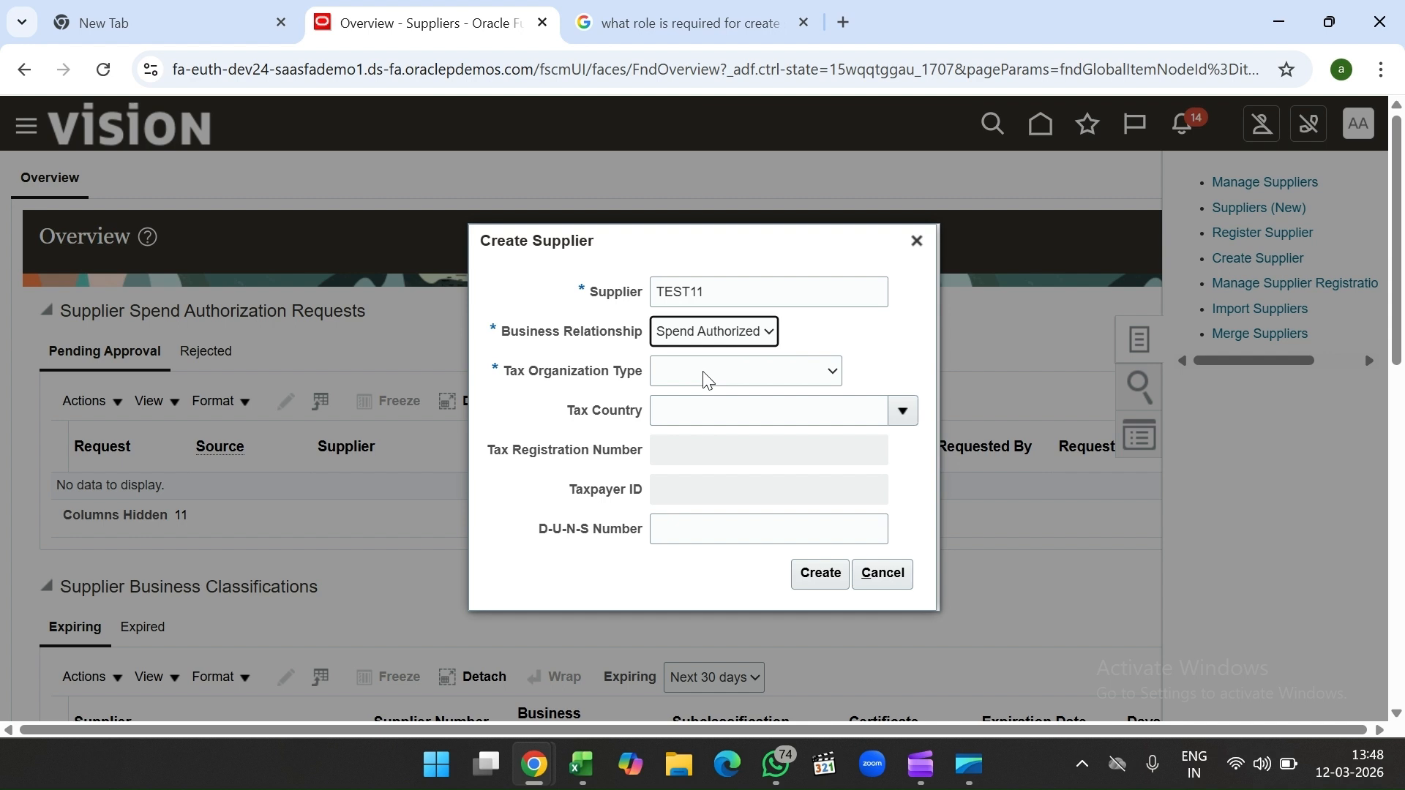
Step: Keep Business Relationship as Spend Authorized and set Tax Organization Type to Corporation
{"action": "left_click", "coordinate": [723, 341]}
{"action": "left_click", "coordinate": [720, 359]}
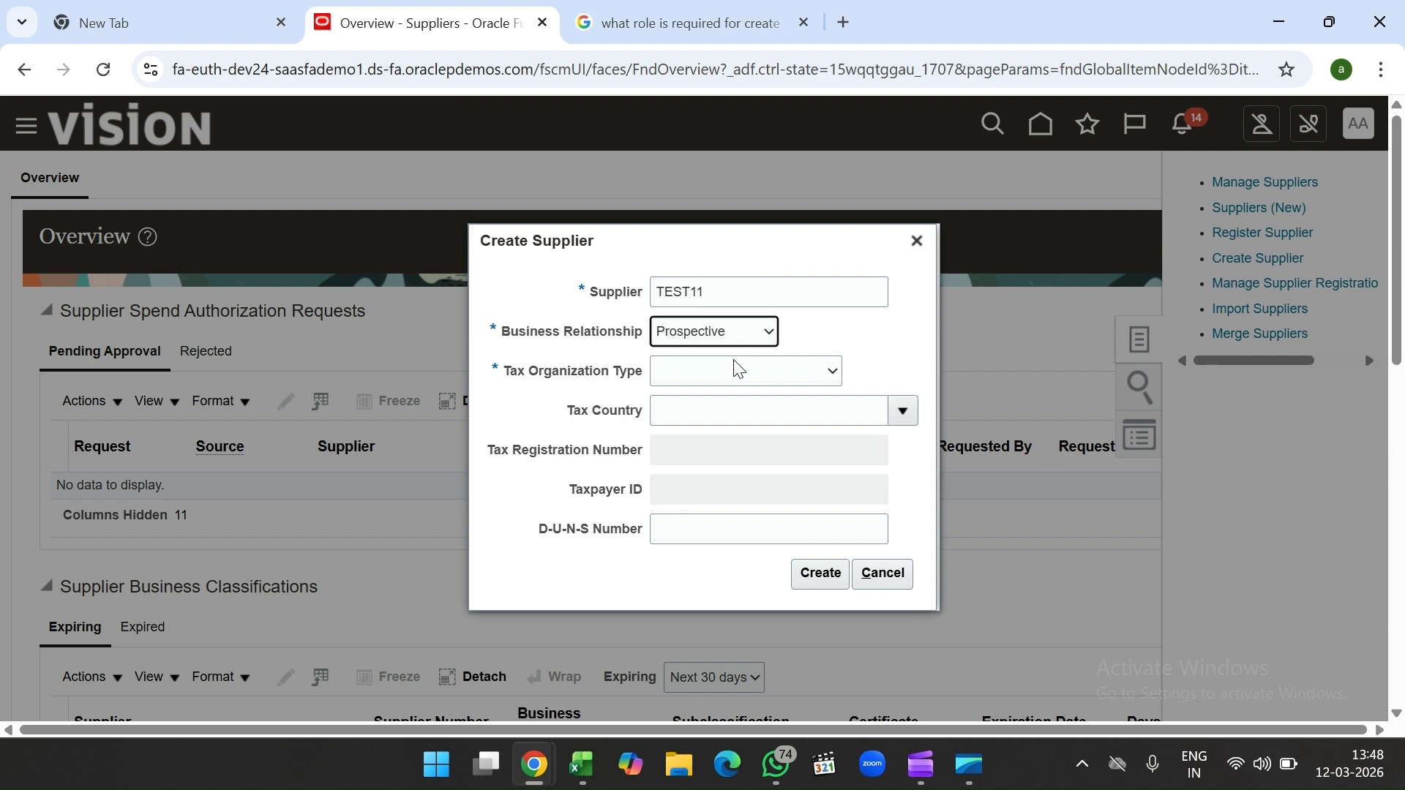
{"action": "key", "text": "alt+Down"}
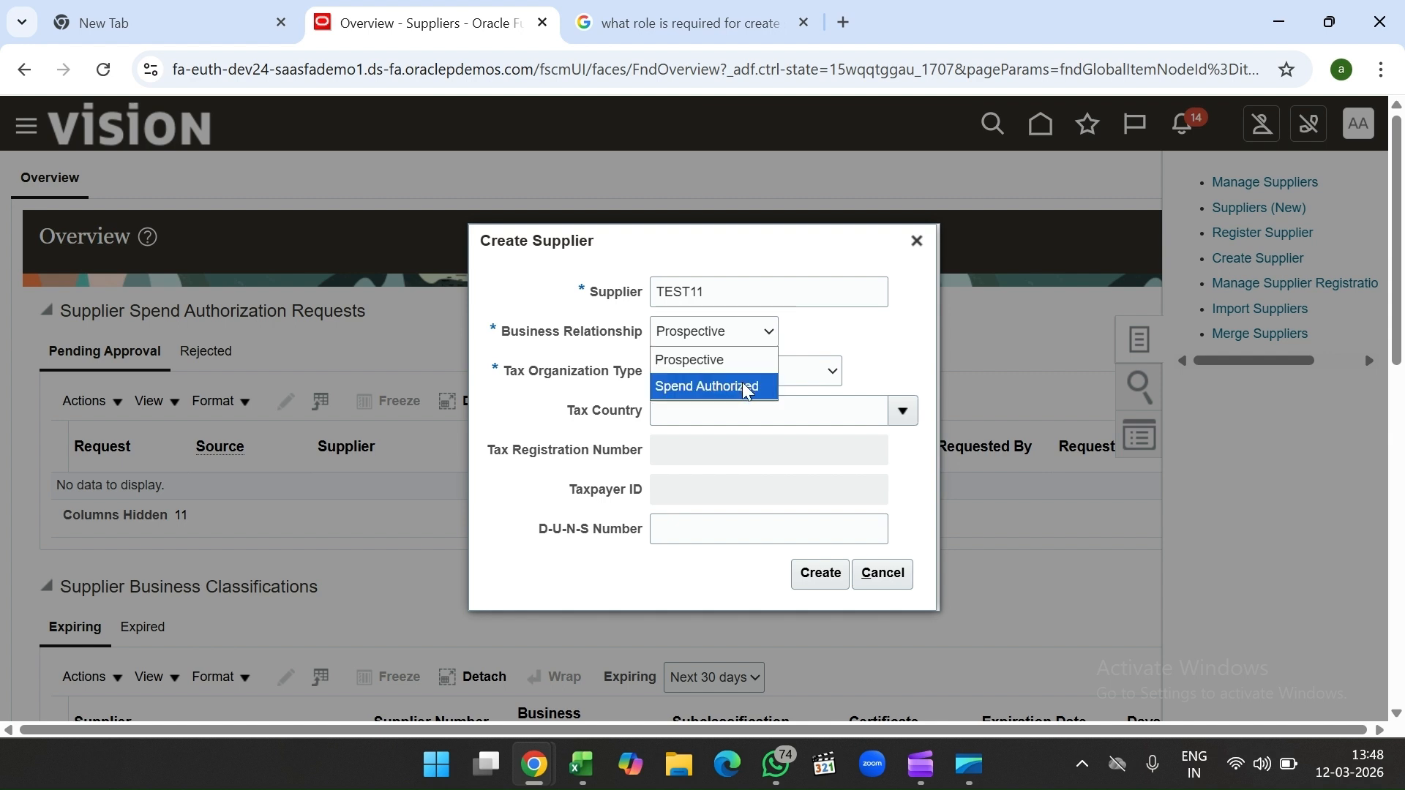
{"action": "left_click", "coordinate": [740, 389]}
{"action": "left_click", "coordinate": [712, 374]}
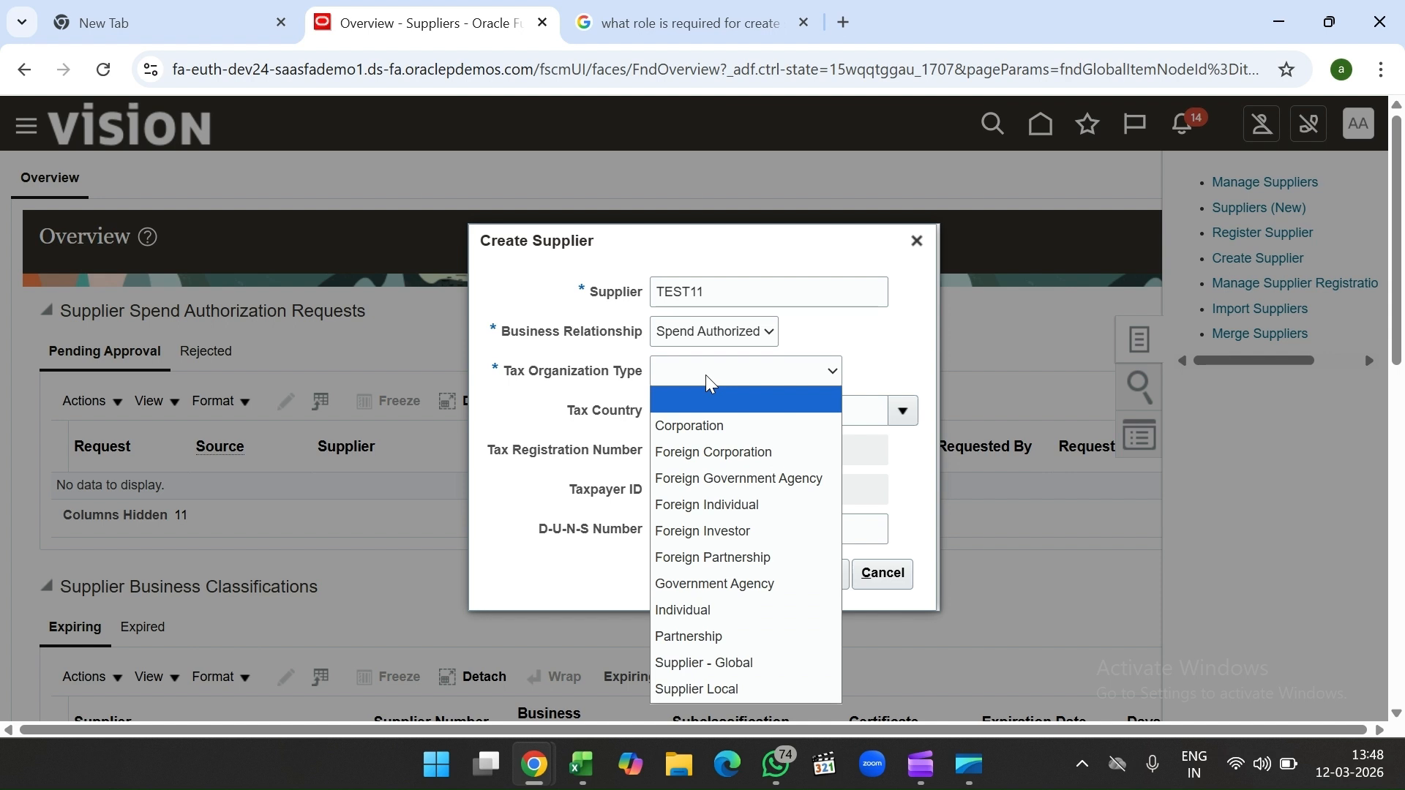
{"action": "left_click", "coordinate": [722, 426]}
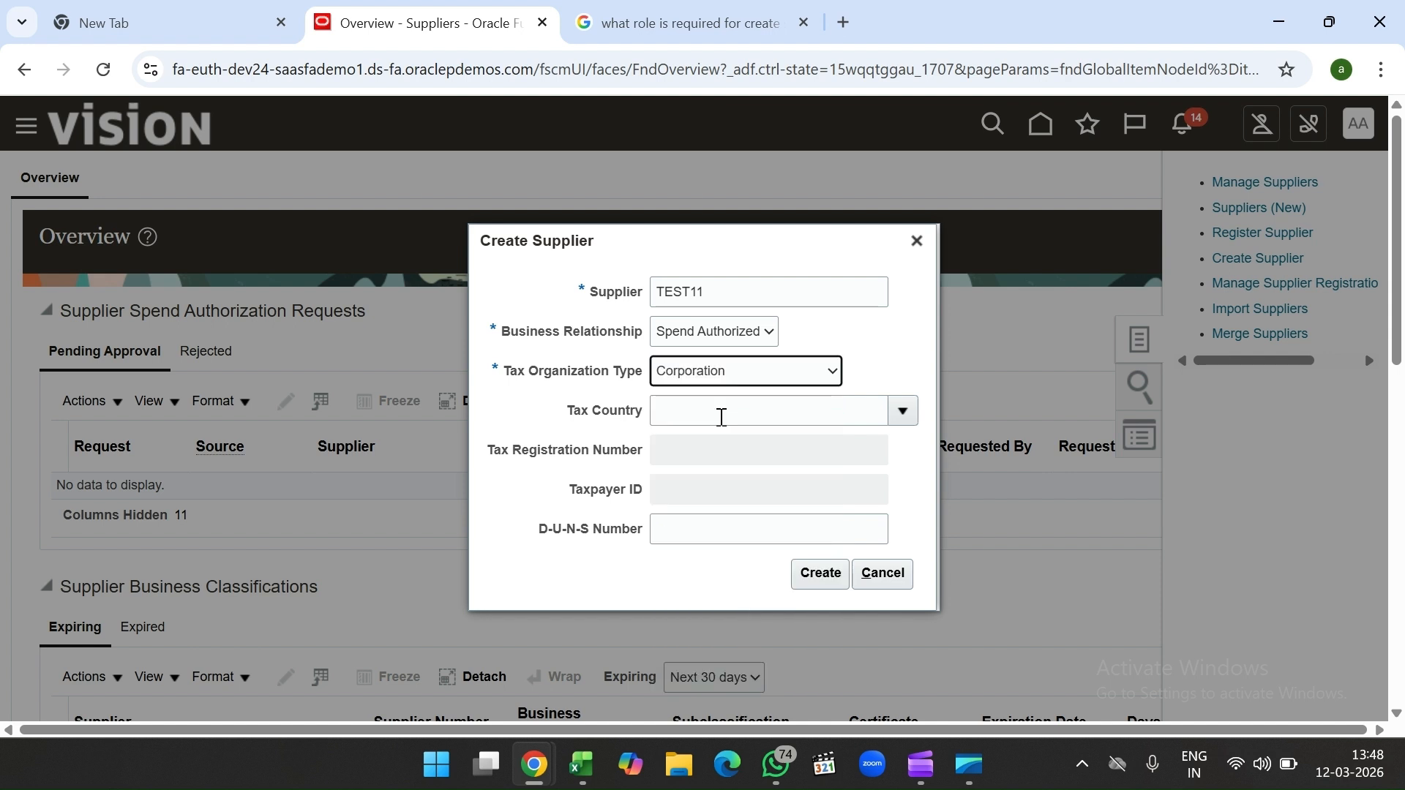
{"action": "left_click", "coordinate": [714, 380]}
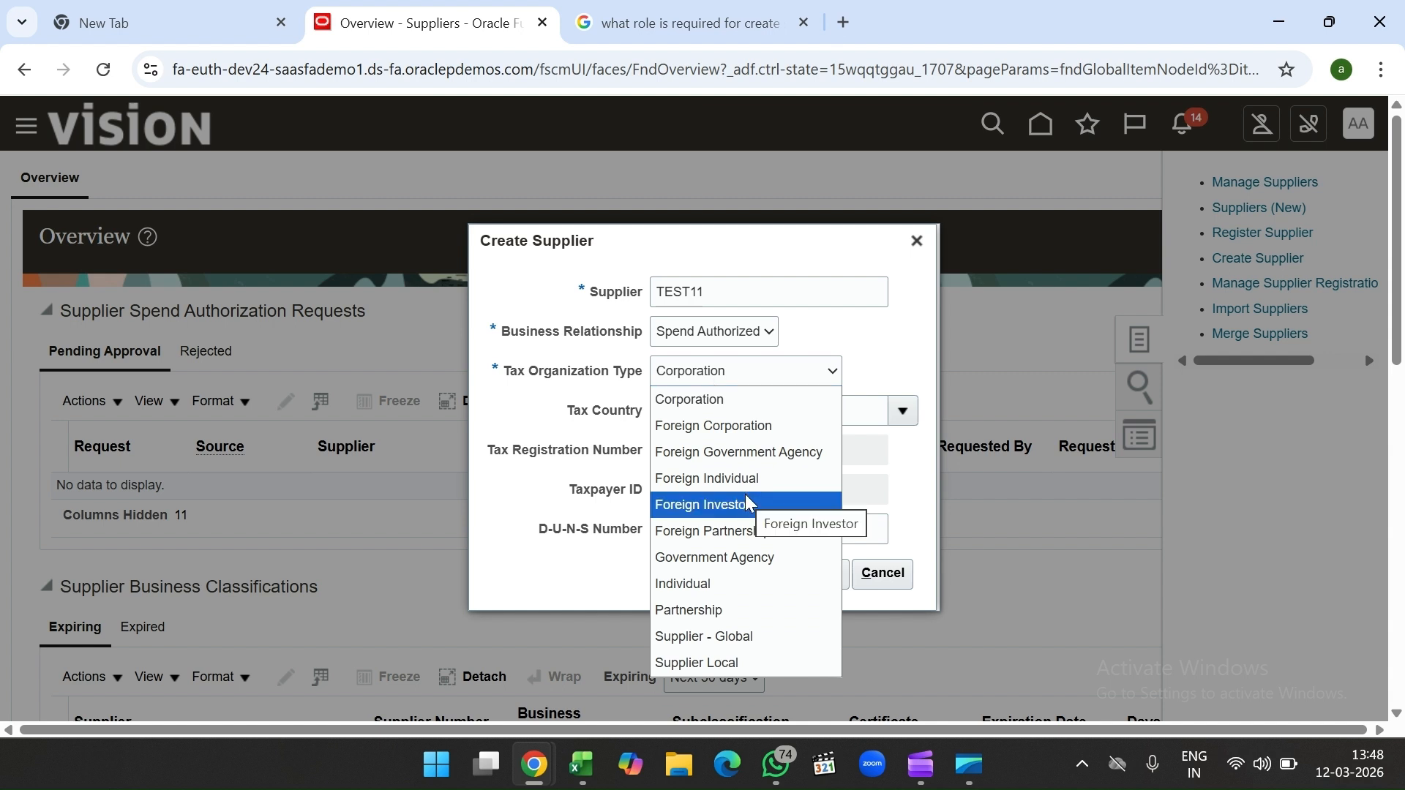
{"action": "left_click", "coordinate": [743, 402]}
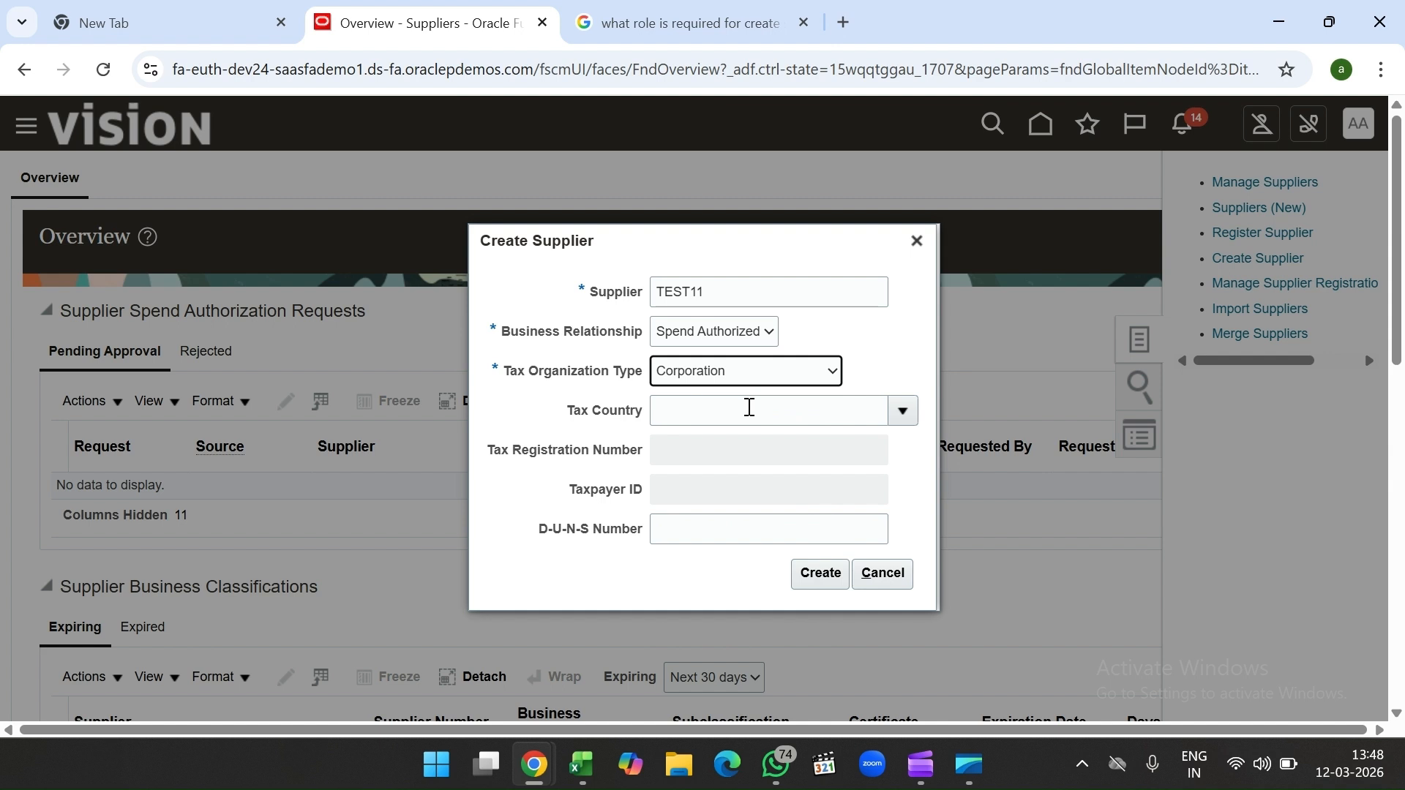
Step: Set the Tax Country to India
{"action": "left_click", "coordinate": [749, 407]}
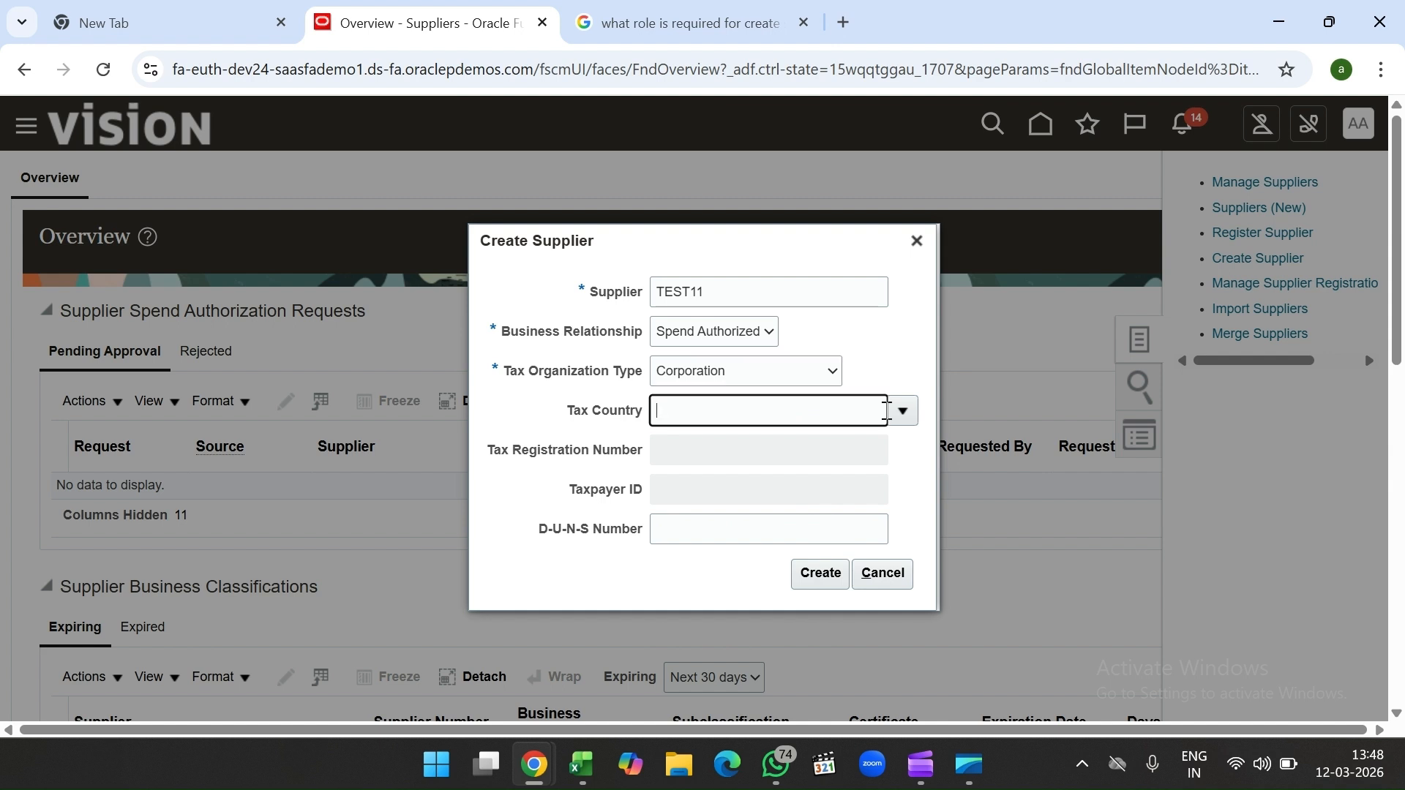
{"action": "left_click", "coordinate": [905, 416]}
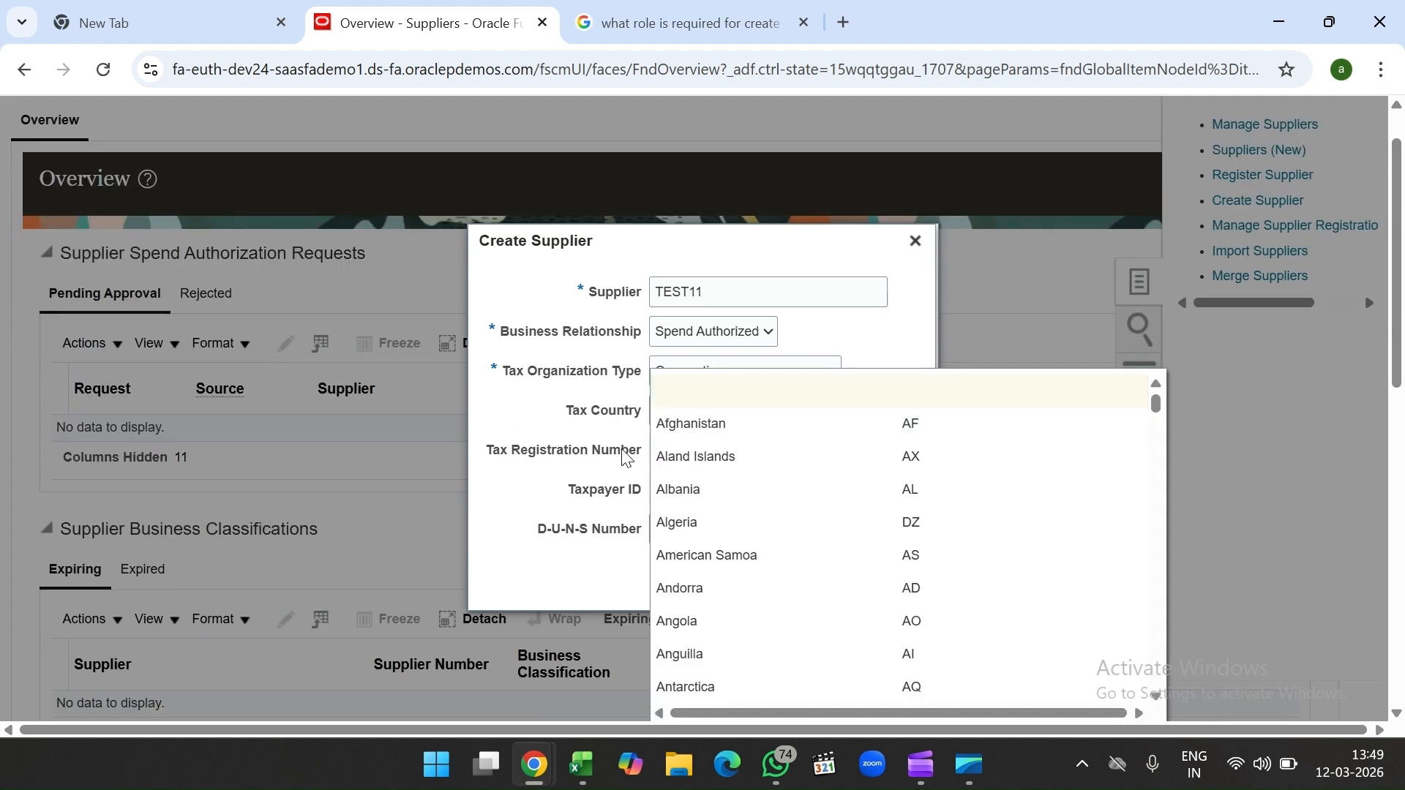
{"action": "left_click", "coordinate": [538, 448]}
{"action": "left_click", "coordinate": [732, 420]}
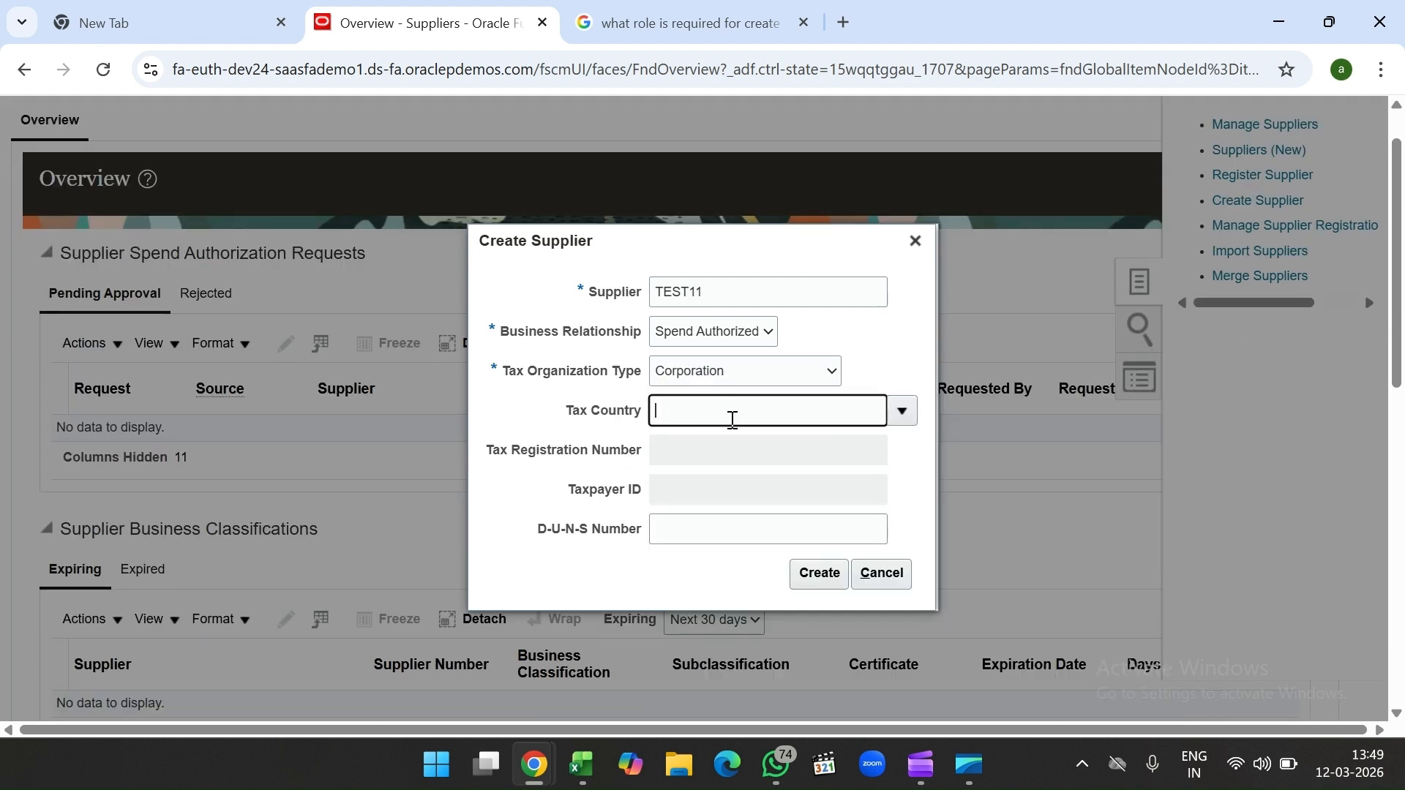
{"action": "type", "text": "India"}
{"action": "key", "text": "Tab"}
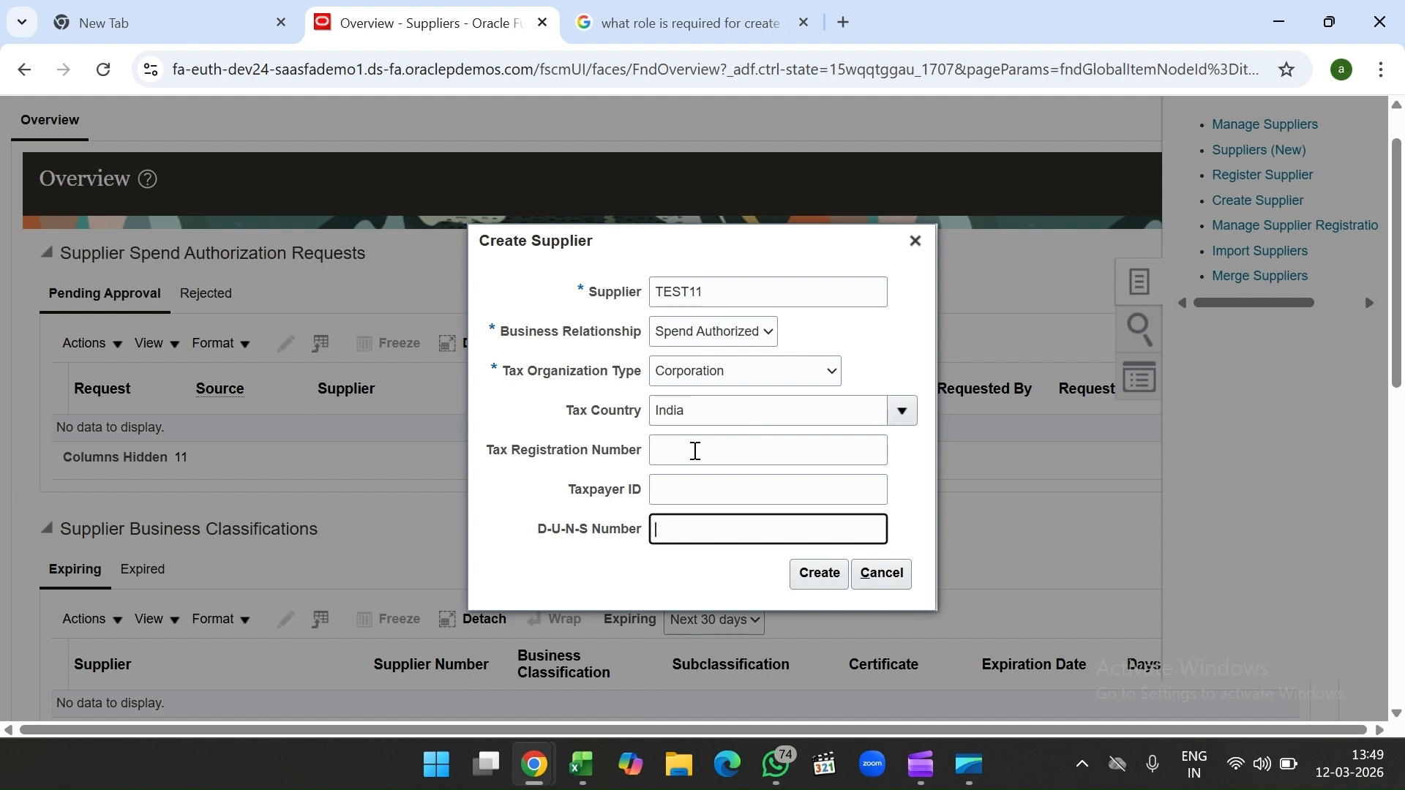
{"action": "left_click", "coordinate": [732, 424]}
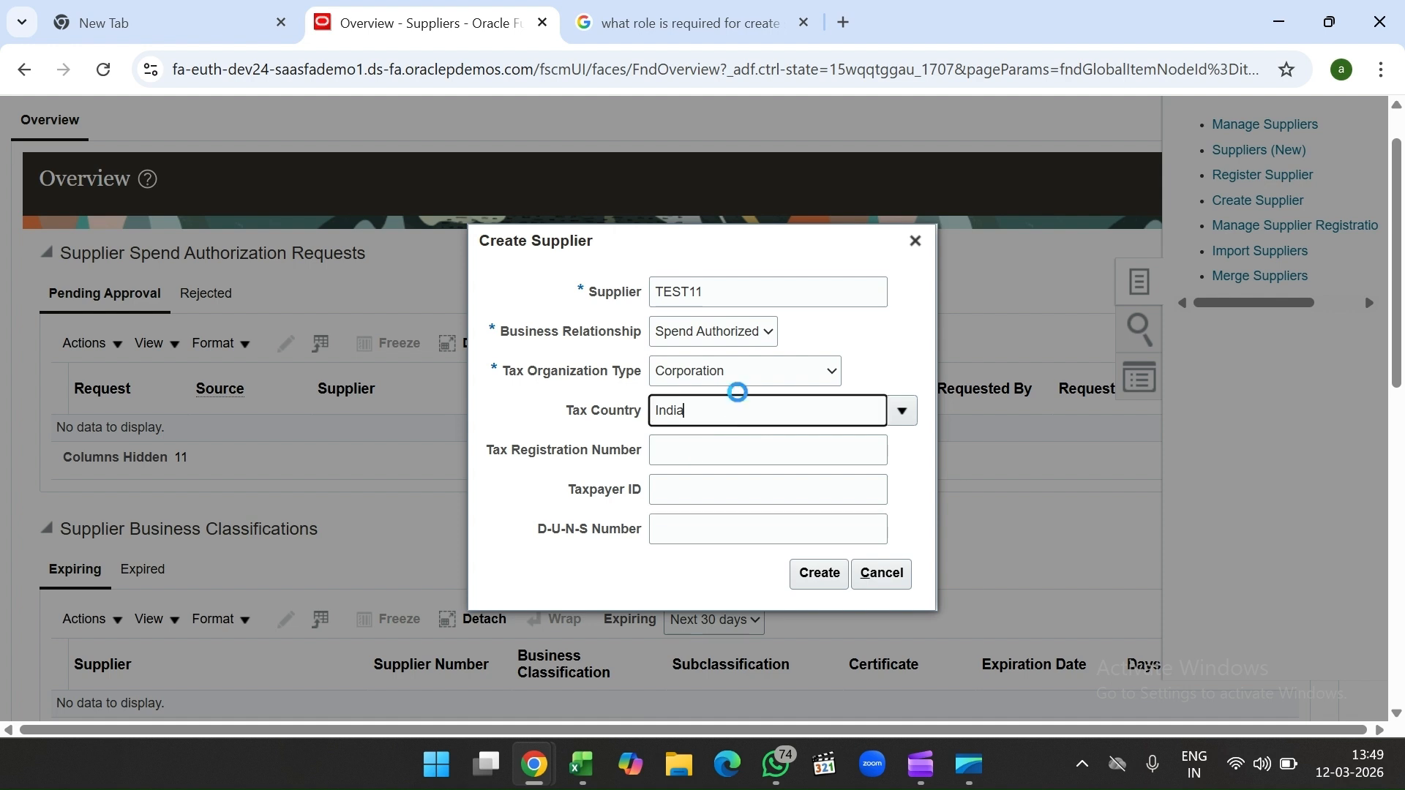
{"action": "left_click", "coordinate": [698, 441]}
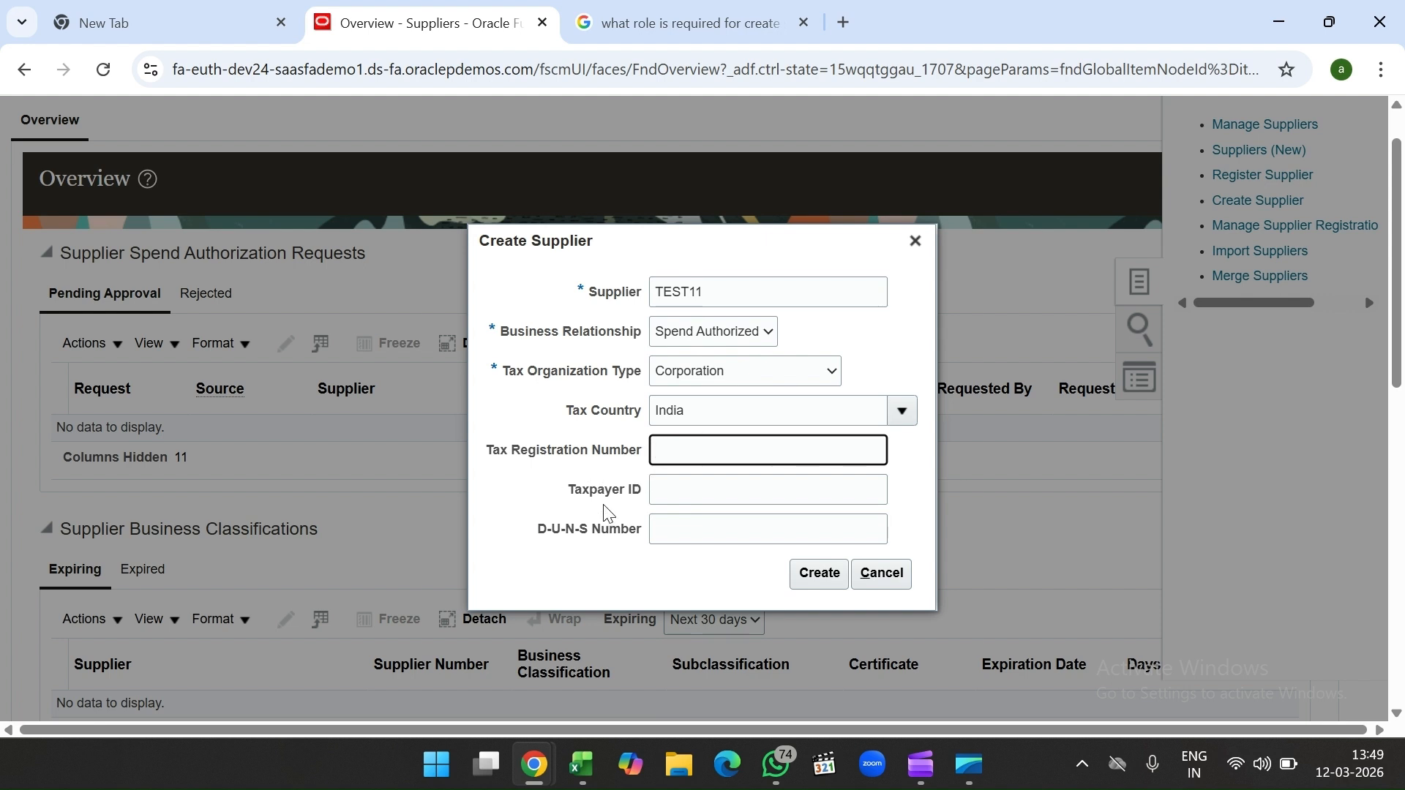
Step: Dismiss the duplicate-name error, change the supplier name to TEST13, and create it
{"action": "left_click", "coordinate": [807, 581]}
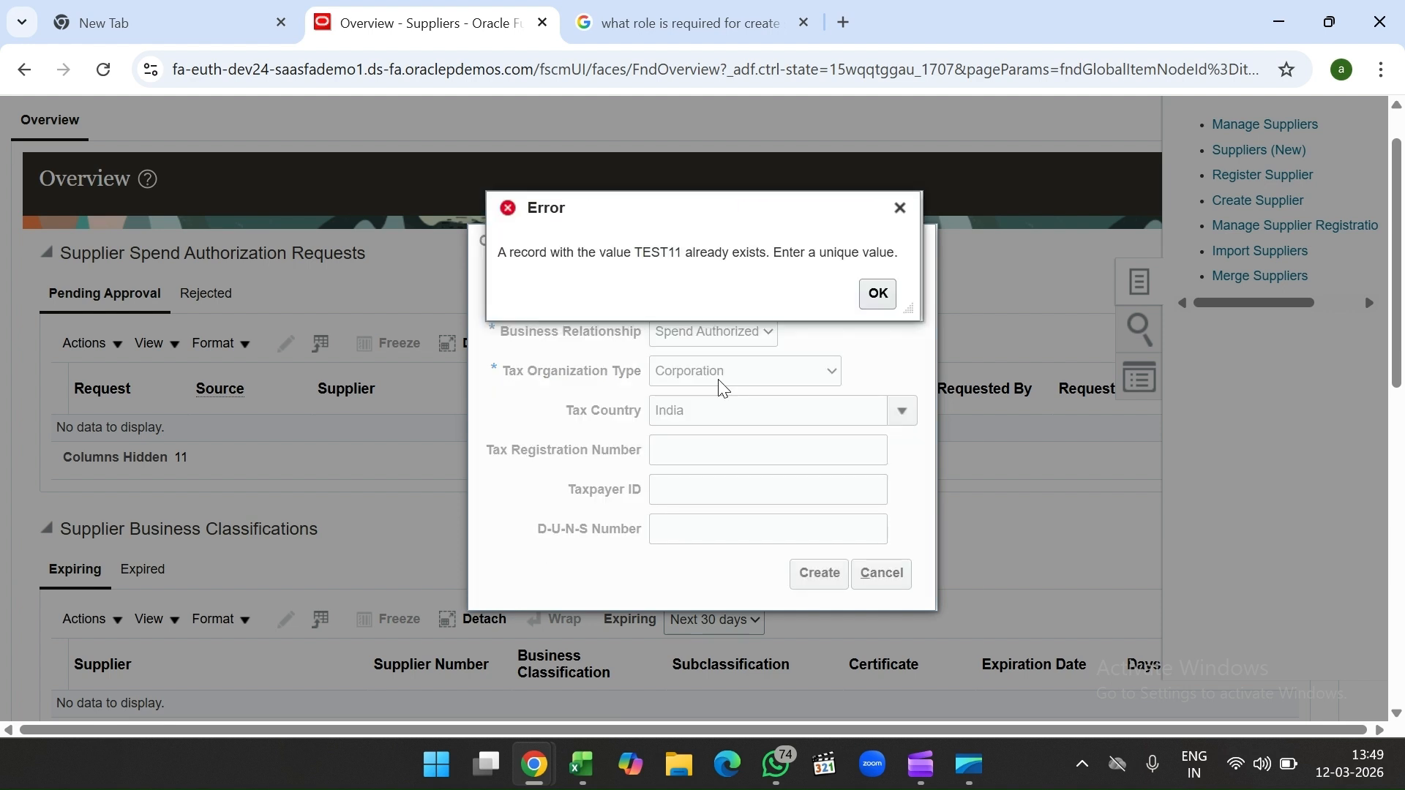
{"action": "left_click", "coordinate": [864, 301]}
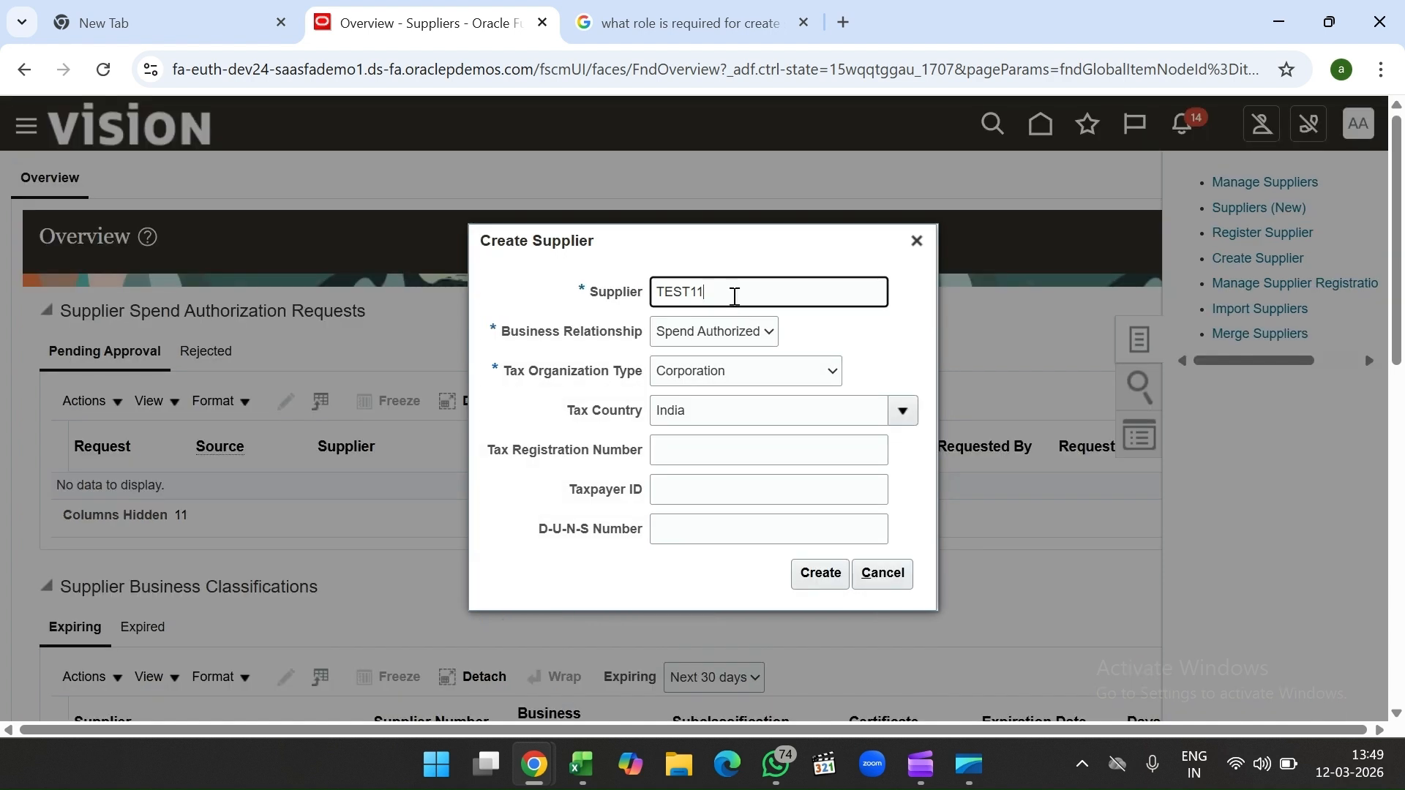
{"action": "type", "text": "3"}
{"action": "left_click", "coordinate": [817, 572]}
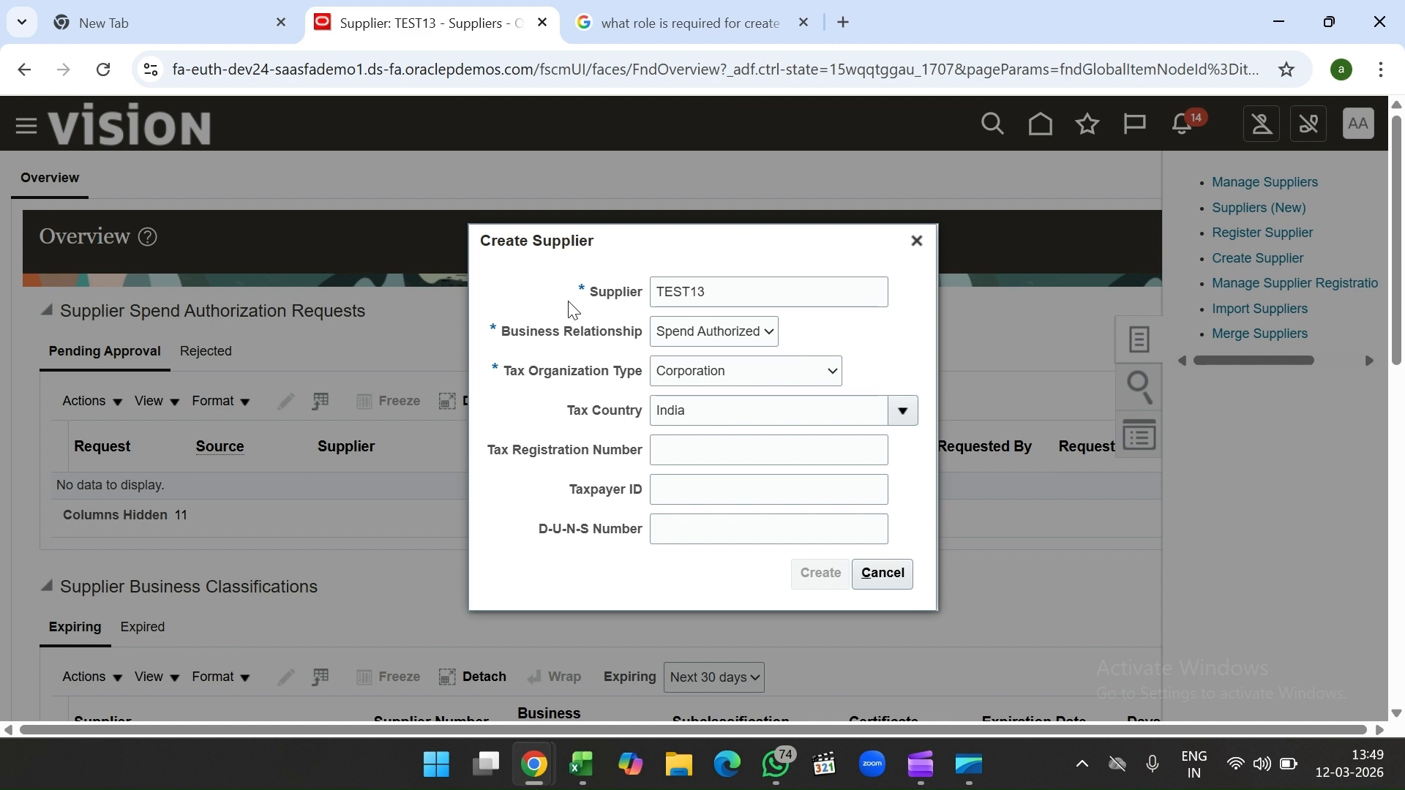
{"action": "scroll", "coordinate": [440, 366], "scroll_direction": "down", "scroll_amount": 1}
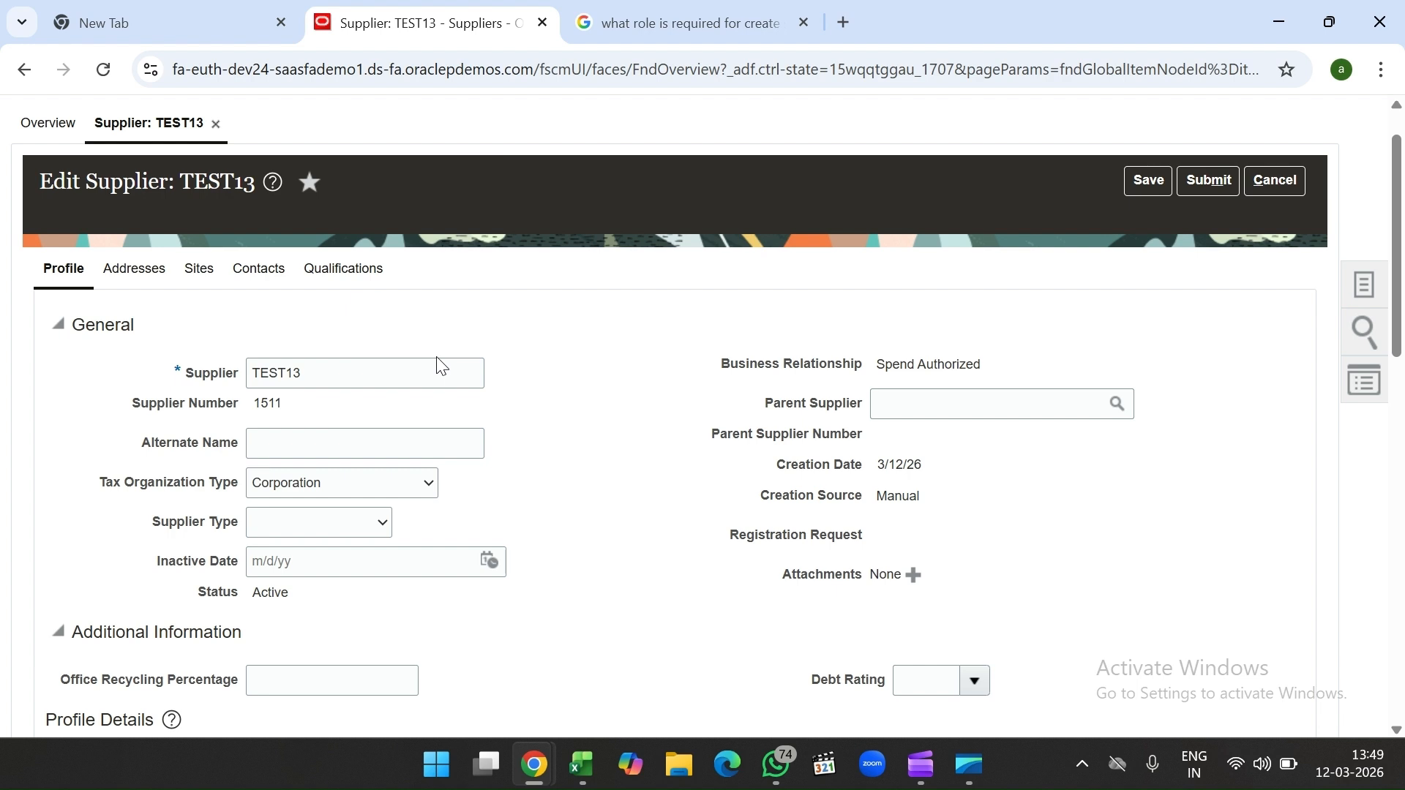
Step: Enter 'test' as TEST13's Alternate Name
{"action": "scroll", "coordinate": [342, 327], "scroll_direction": "down", "scroll_amount": 3}
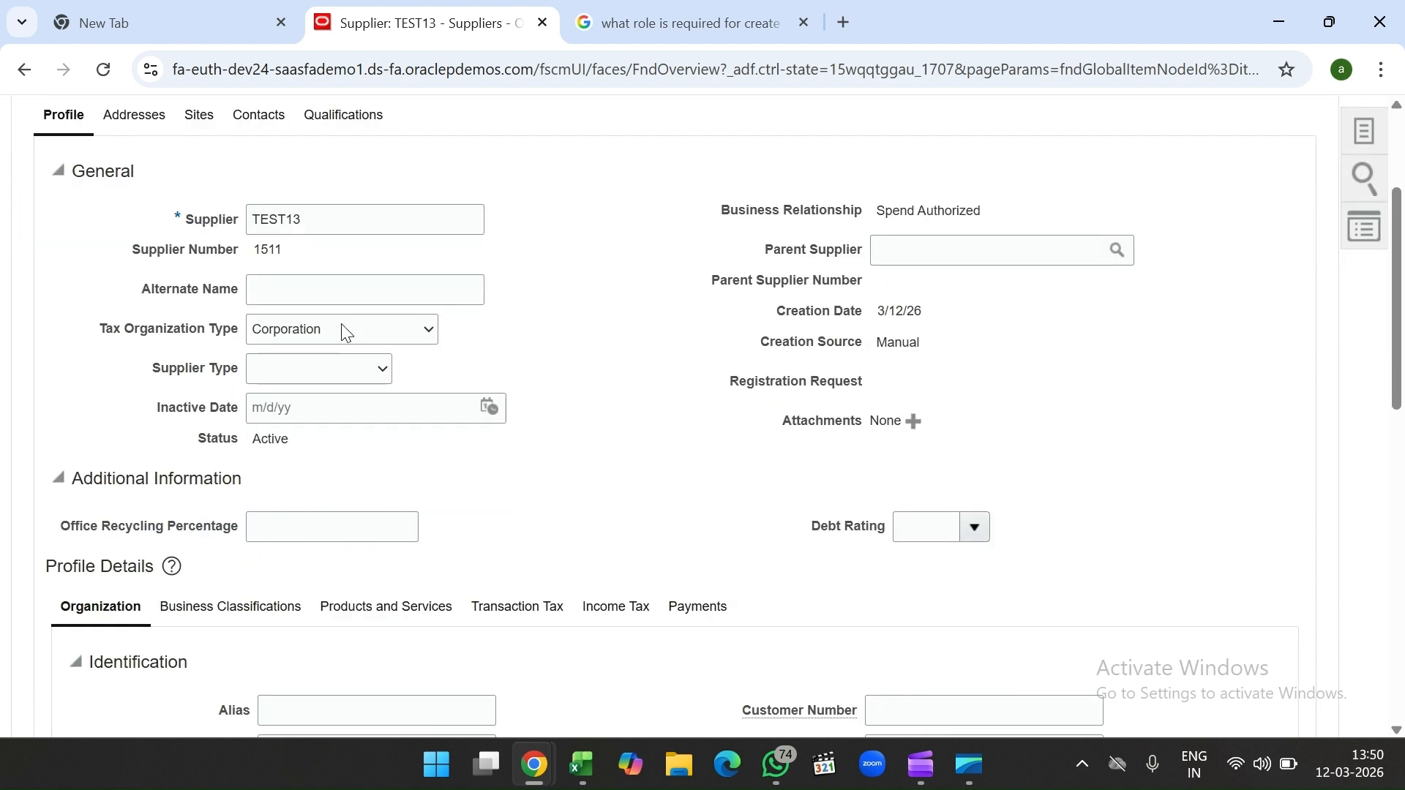
{"action": "left_click", "coordinate": [355, 324]}
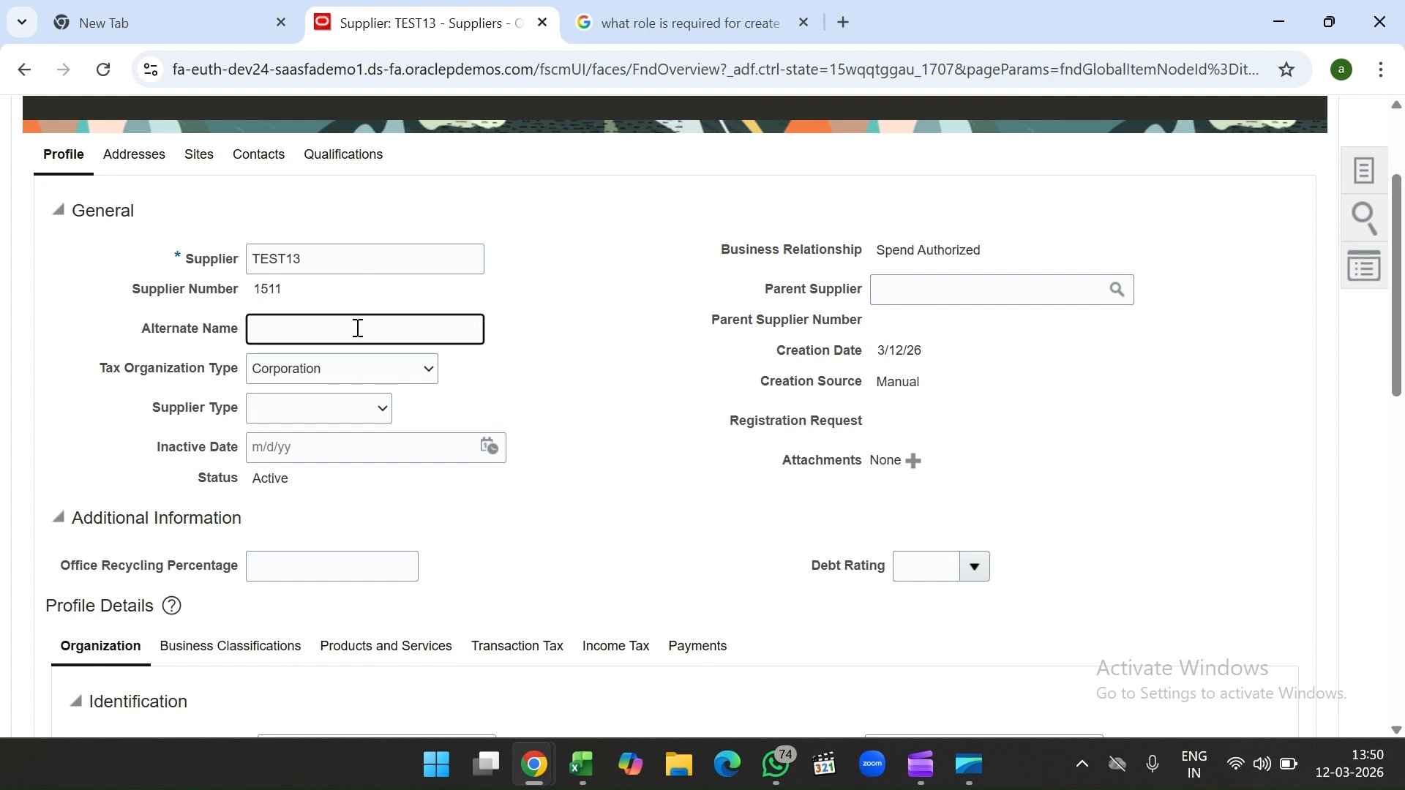
{"action": "type", "text": "test"}
{"action": "left_click", "coordinate": [607, 381]}
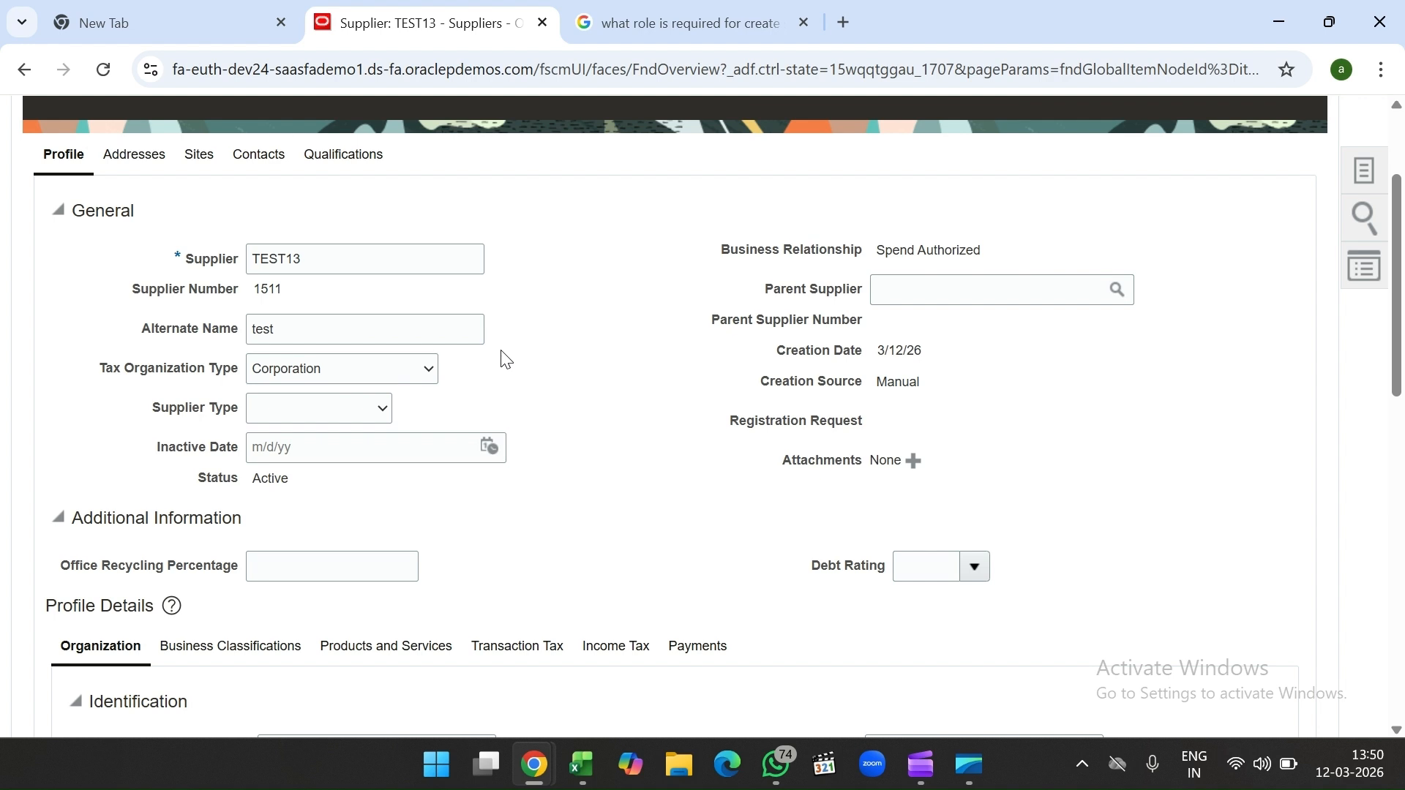
Step: Set Supplier Type to Supplier, then move on to the Parent Supplier field
{"action": "left_click", "coordinate": [333, 414]}
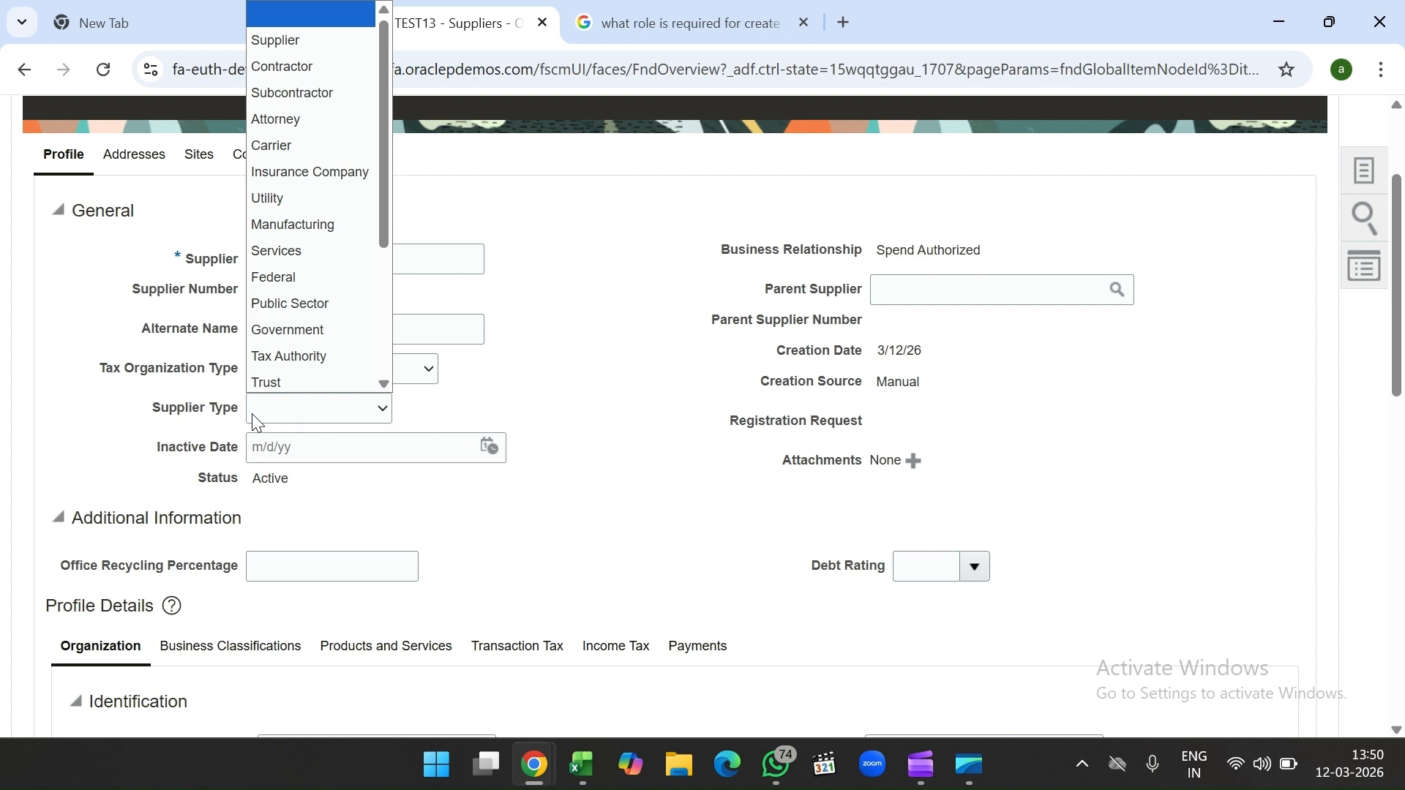
{"action": "left_click", "coordinate": [297, 43]}
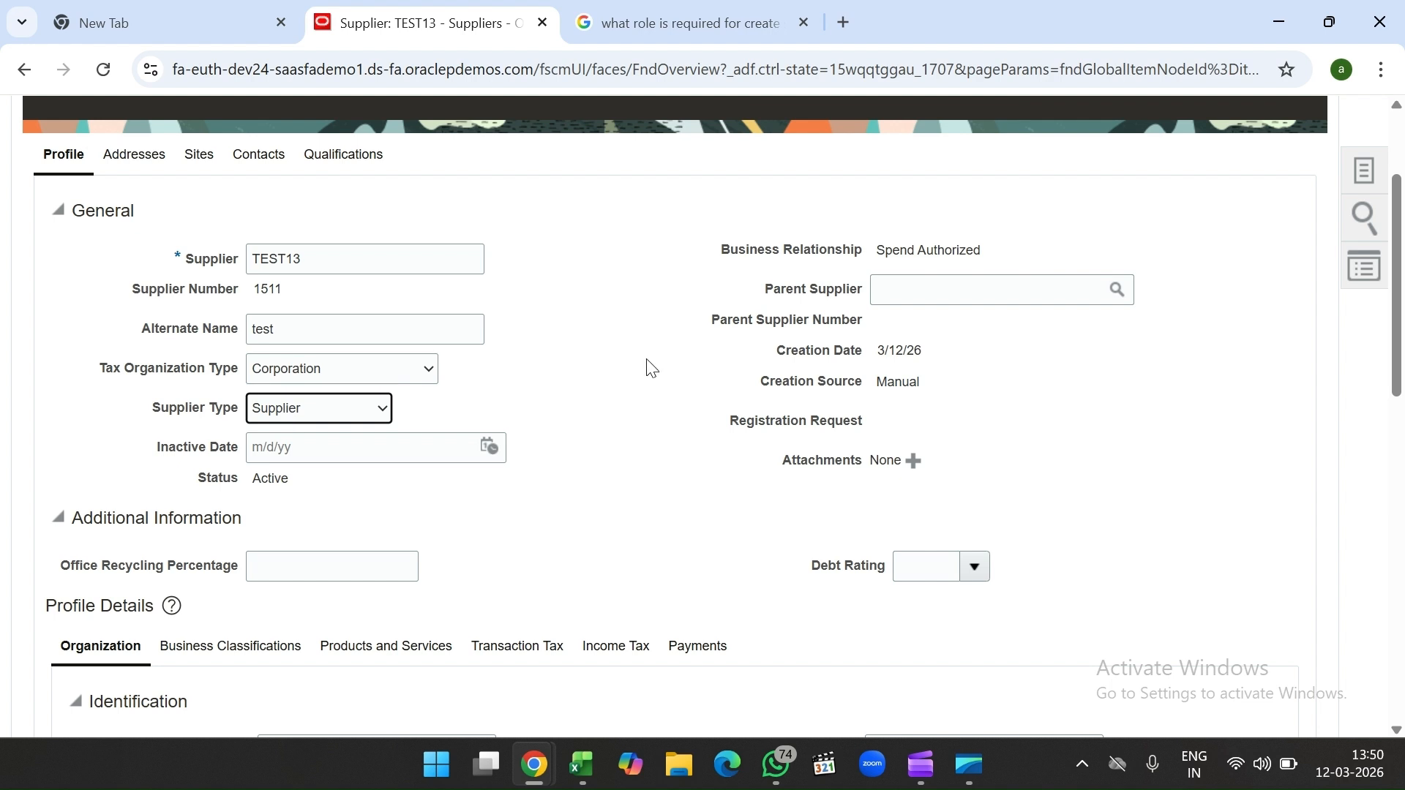
{"action": "left_click", "coordinate": [681, 365]}
{"action": "scroll", "coordinate": [680, 366], "scroll_direction": "down", "scroll_amount": 1}
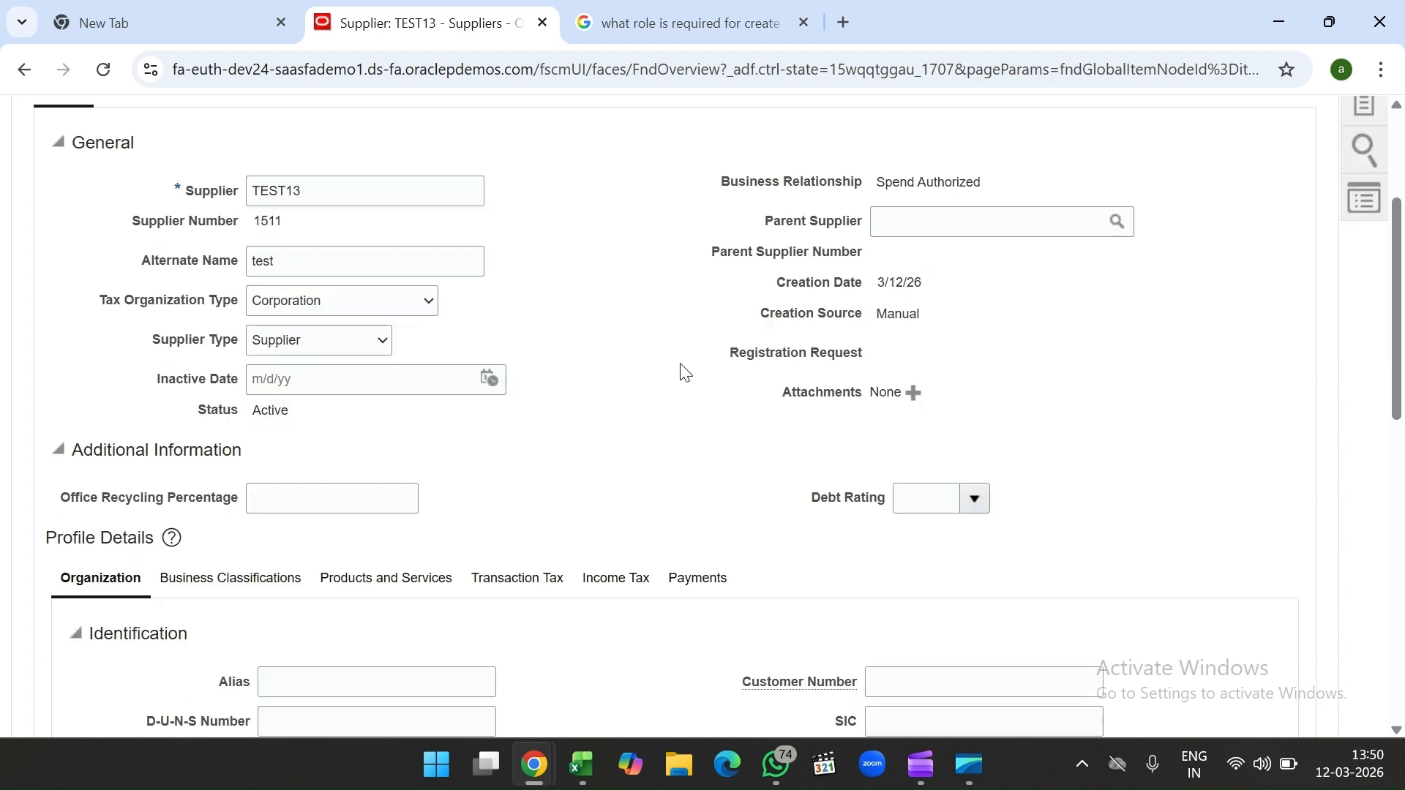
{"action": "left_click", "coordinate": [915, 221]}
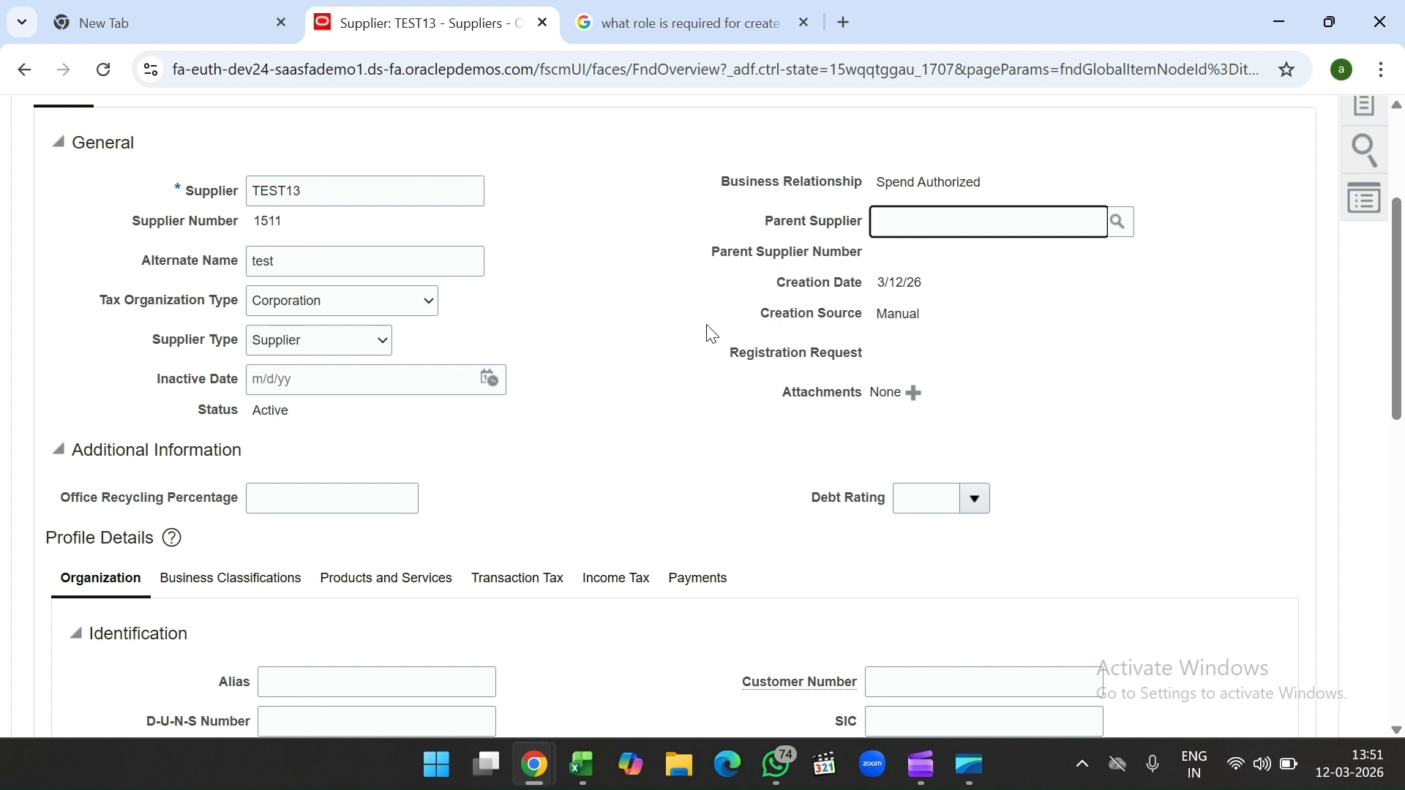
Step: Look over TEST13's profile and its business classifications
{"action": "scroll", "coordinate": [707, 333], "scroll_direction": "down", "scroll_amount": 5}
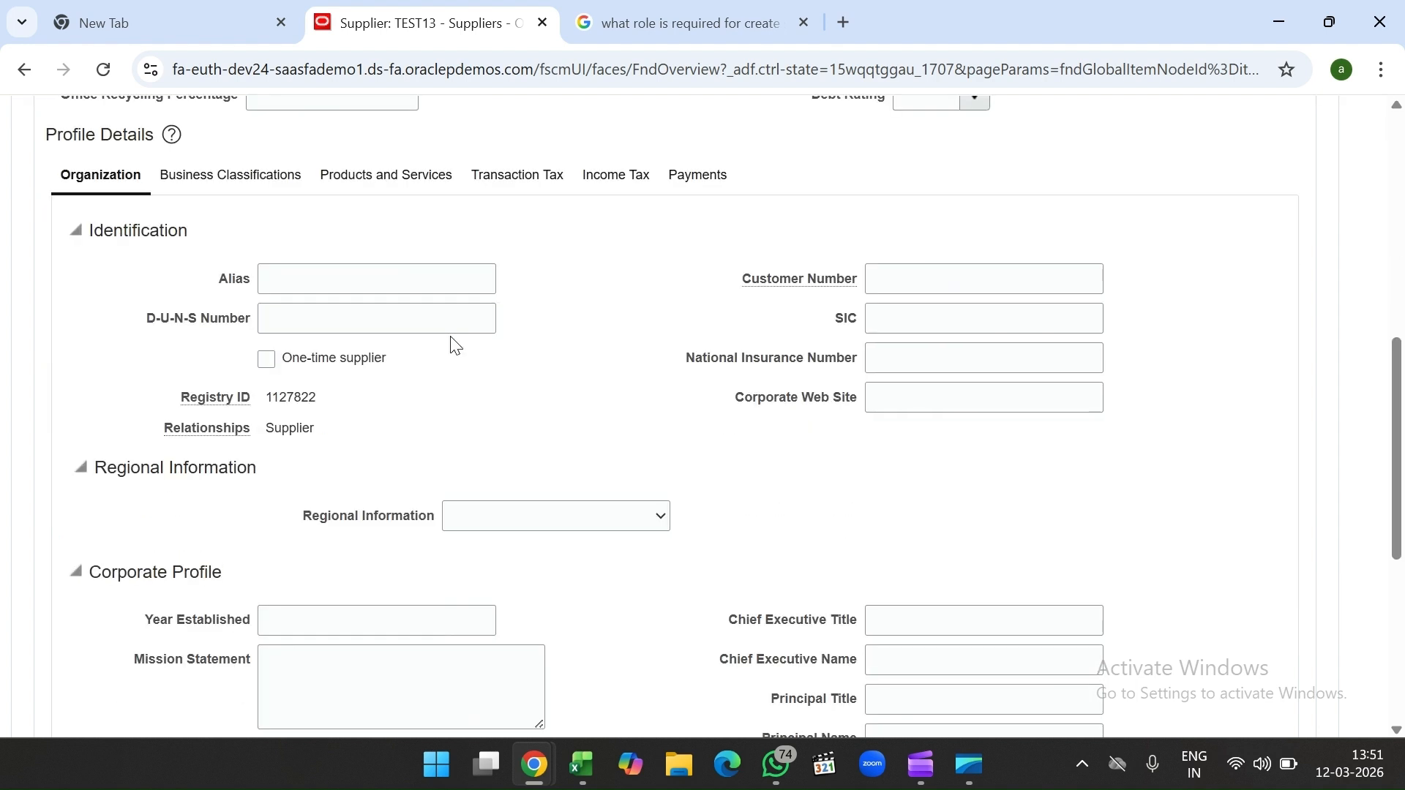
{"action": "scroll", "coordinate": [455, 344], "scroll_direction": "down", "scroll_amount": 5}
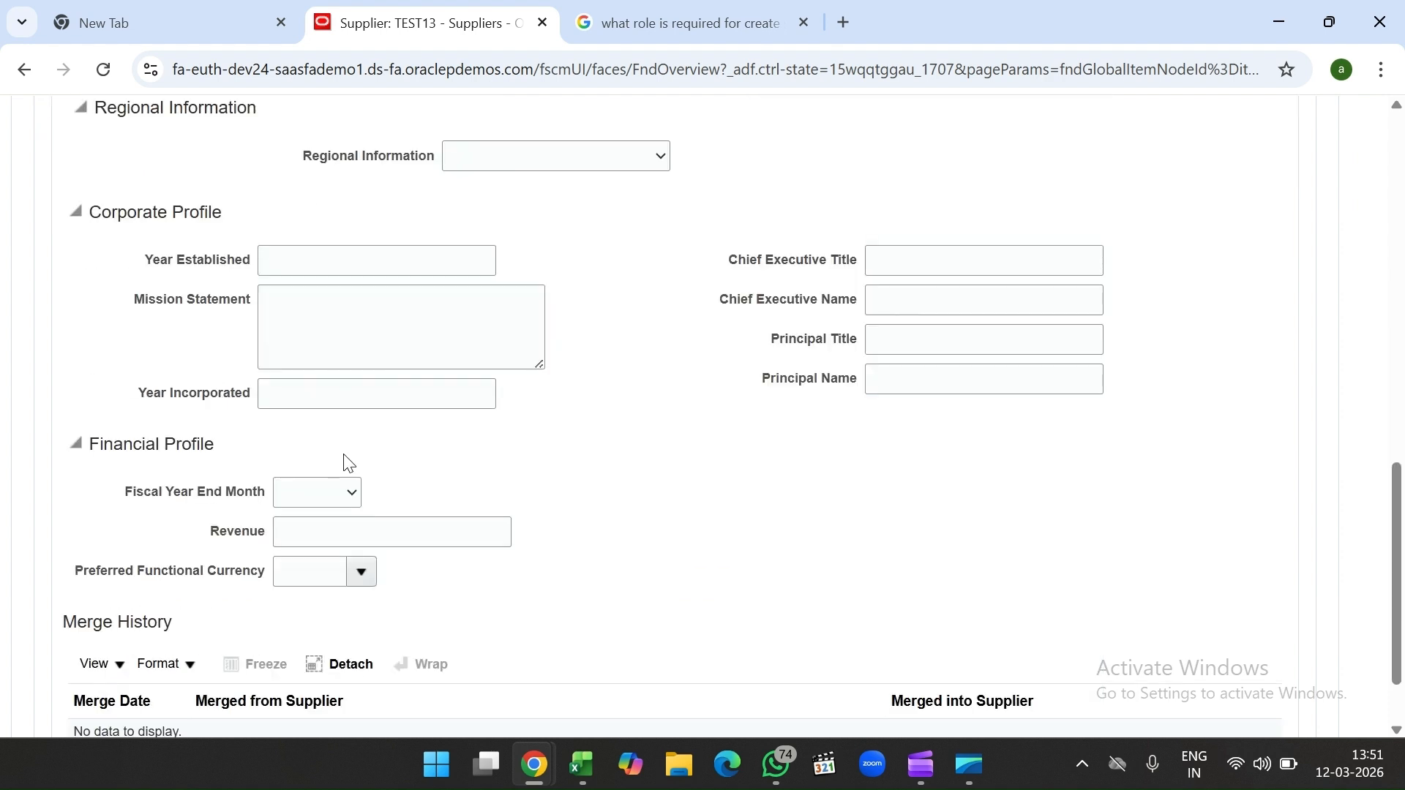
{"action": "scroll", "coordinate": [348, 463], "scroll_direction": "down", "scroll_amount": 2}
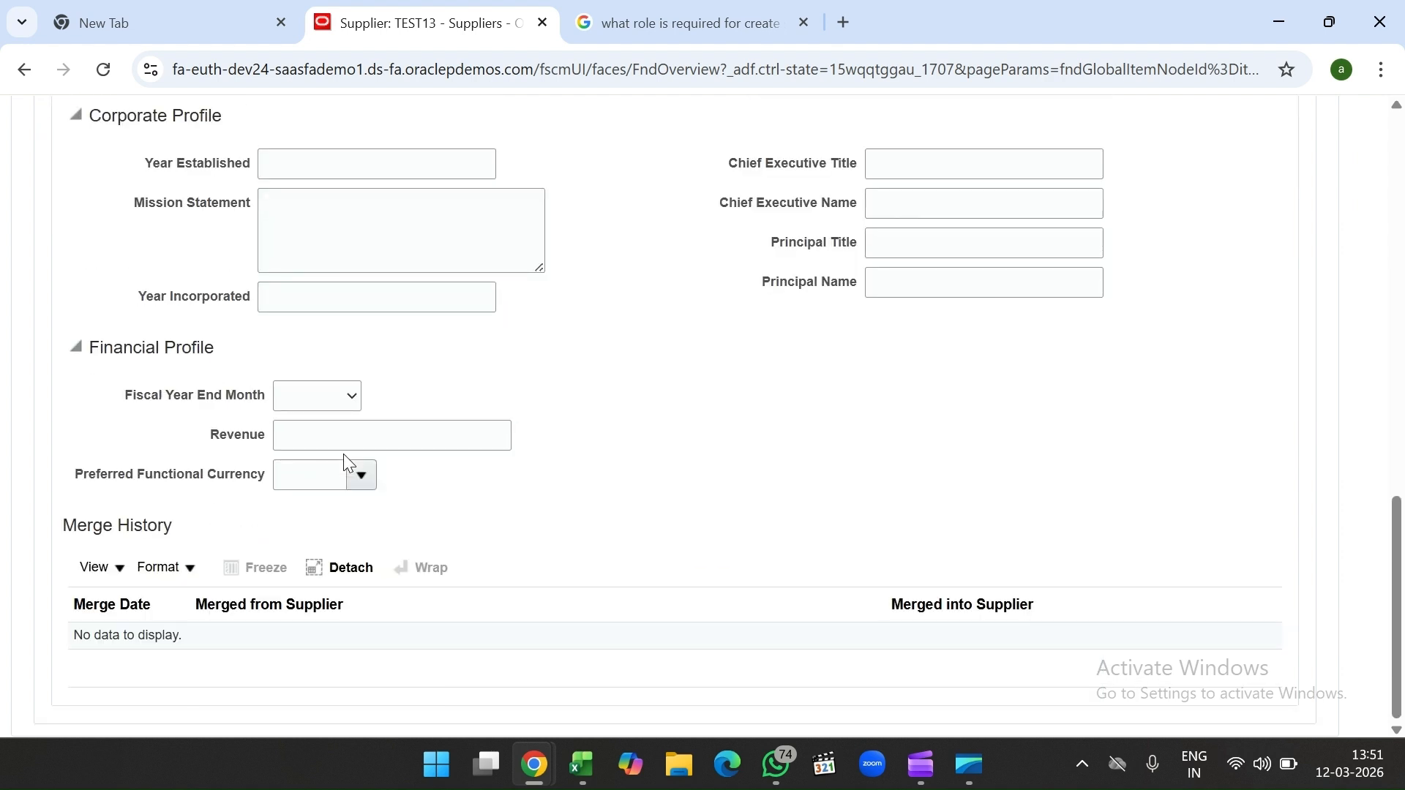
{"action": "scroll", "coordinate": [348, 463], "scroll_direction": "up", "scroll_amount": 6}
{"action": "scroll", "coordinate": [547, 419], "scroll_direction": "up", "scroll_amount": 2}
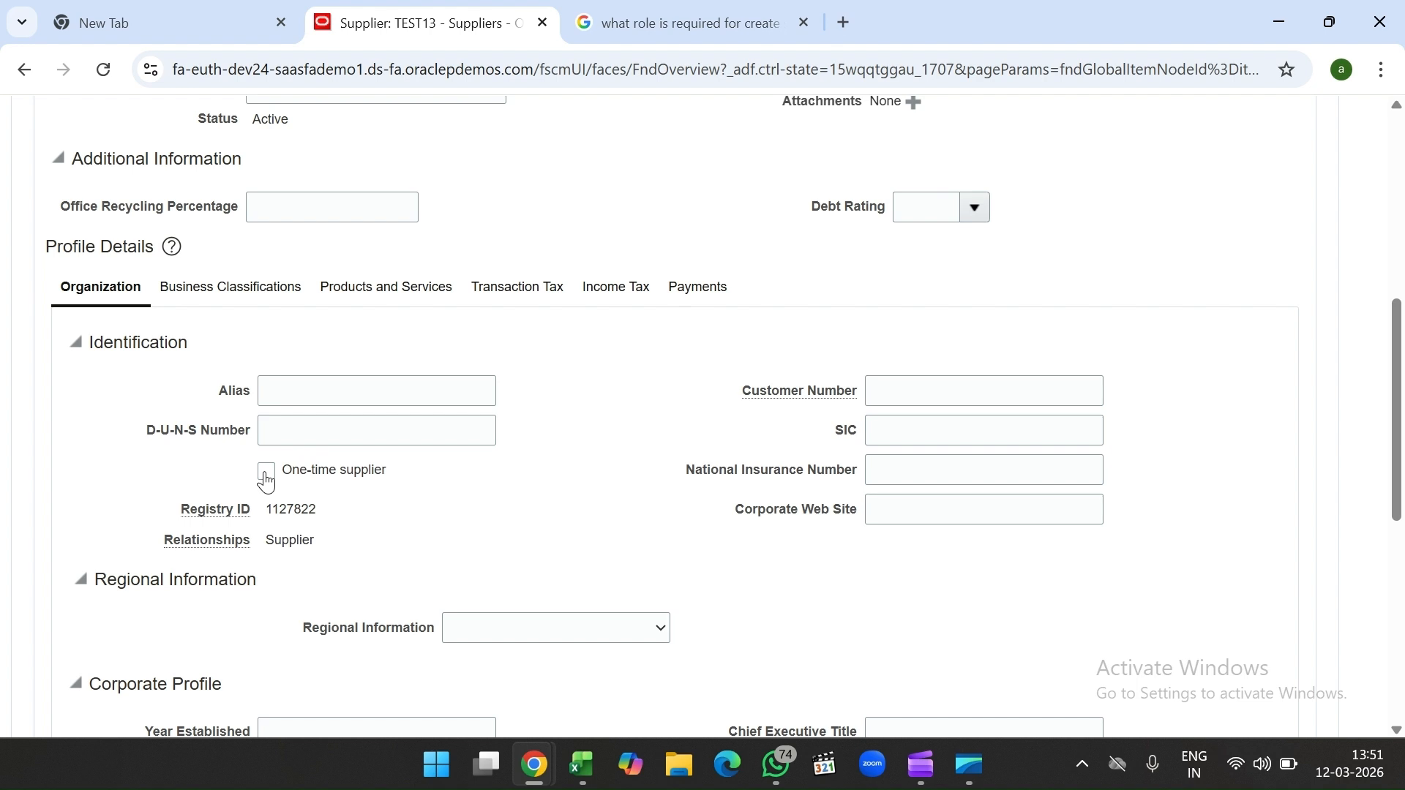
{"action": "scroll", "coordinate": [373, 505], "scroll_direction": "down", "scroll_amount": 4}
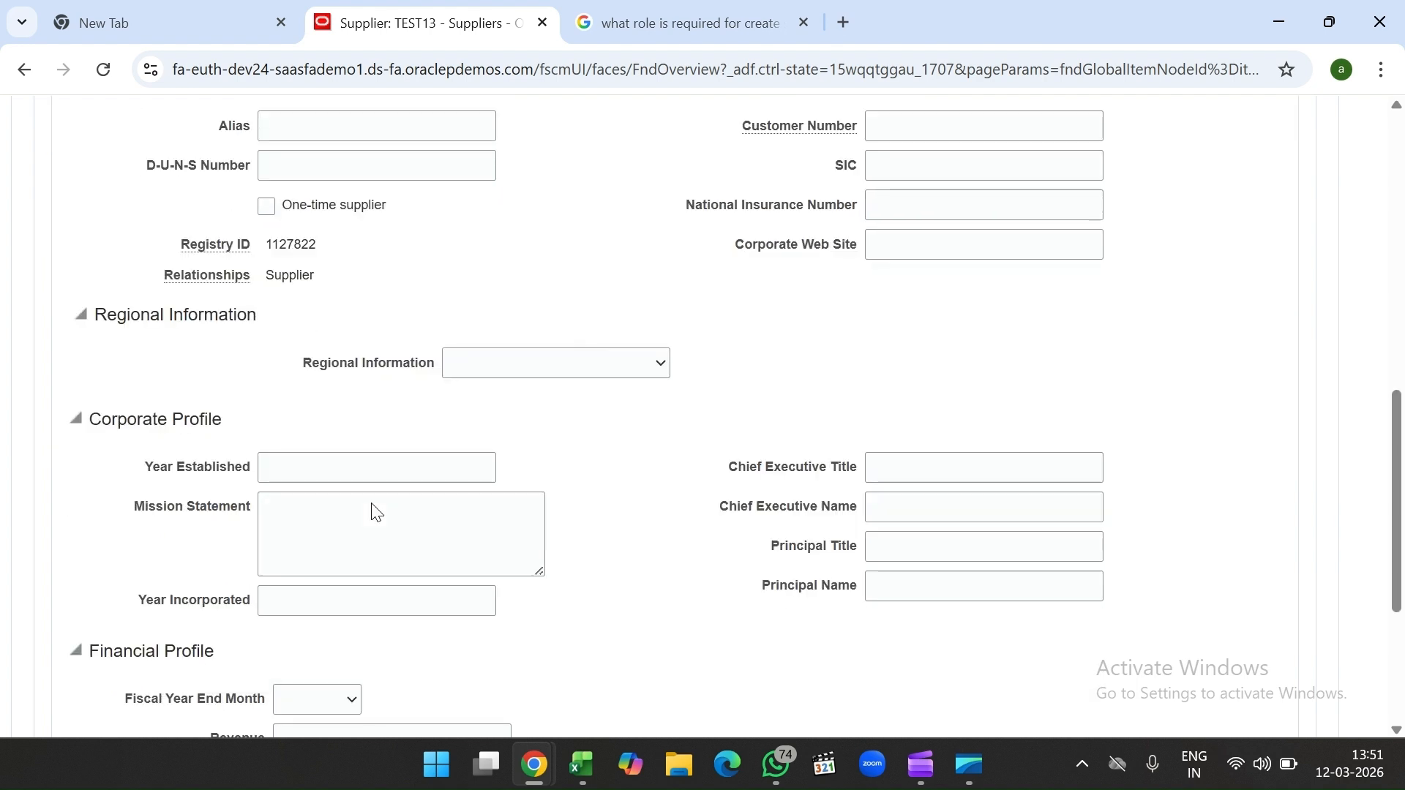
{"action": "scroll", "coordinate": [373, 508], "scroll_direction": "down", "scroll_amount": 4}
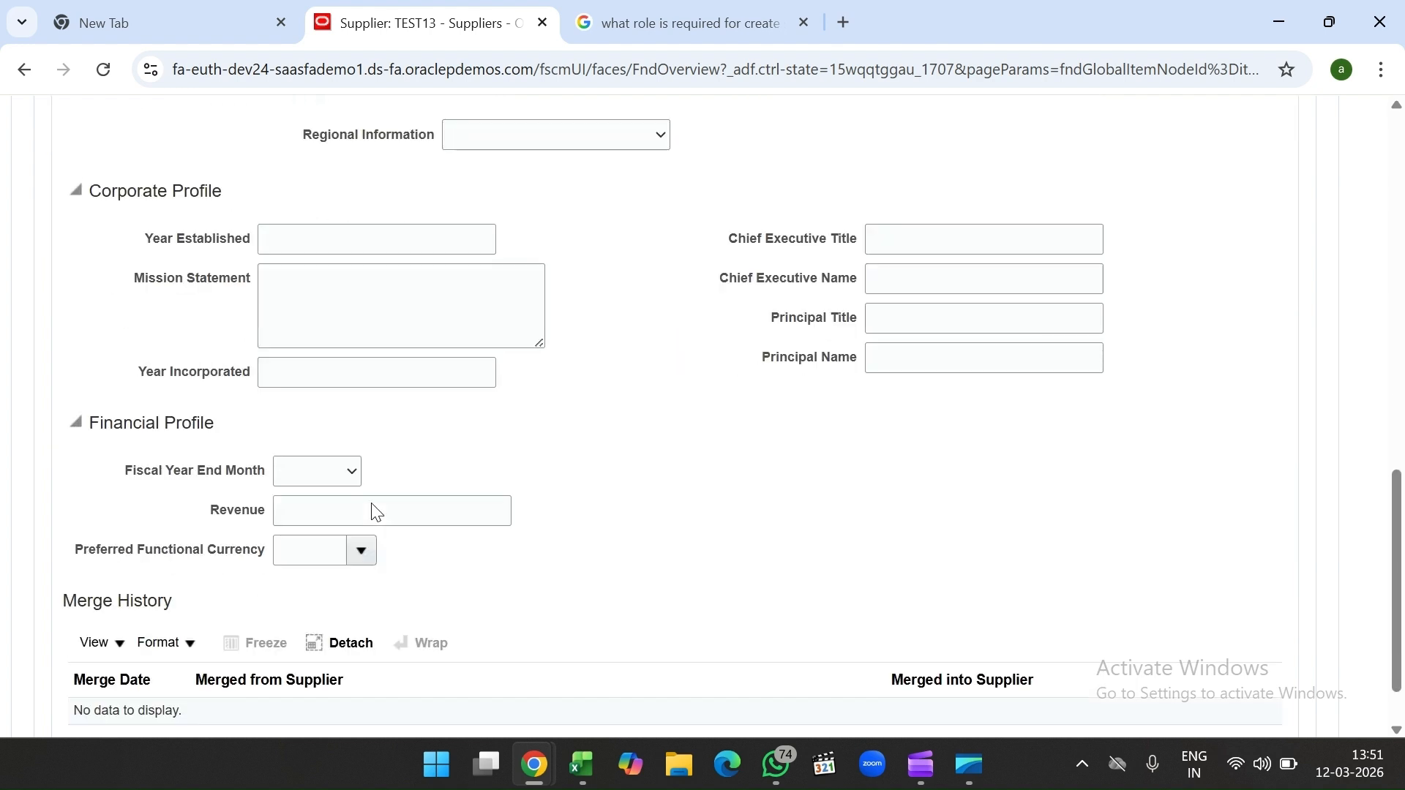
{"action": "scroll", "coordinate": [438, 436], "scroll_direction": "up", "scroll_amount": 4}
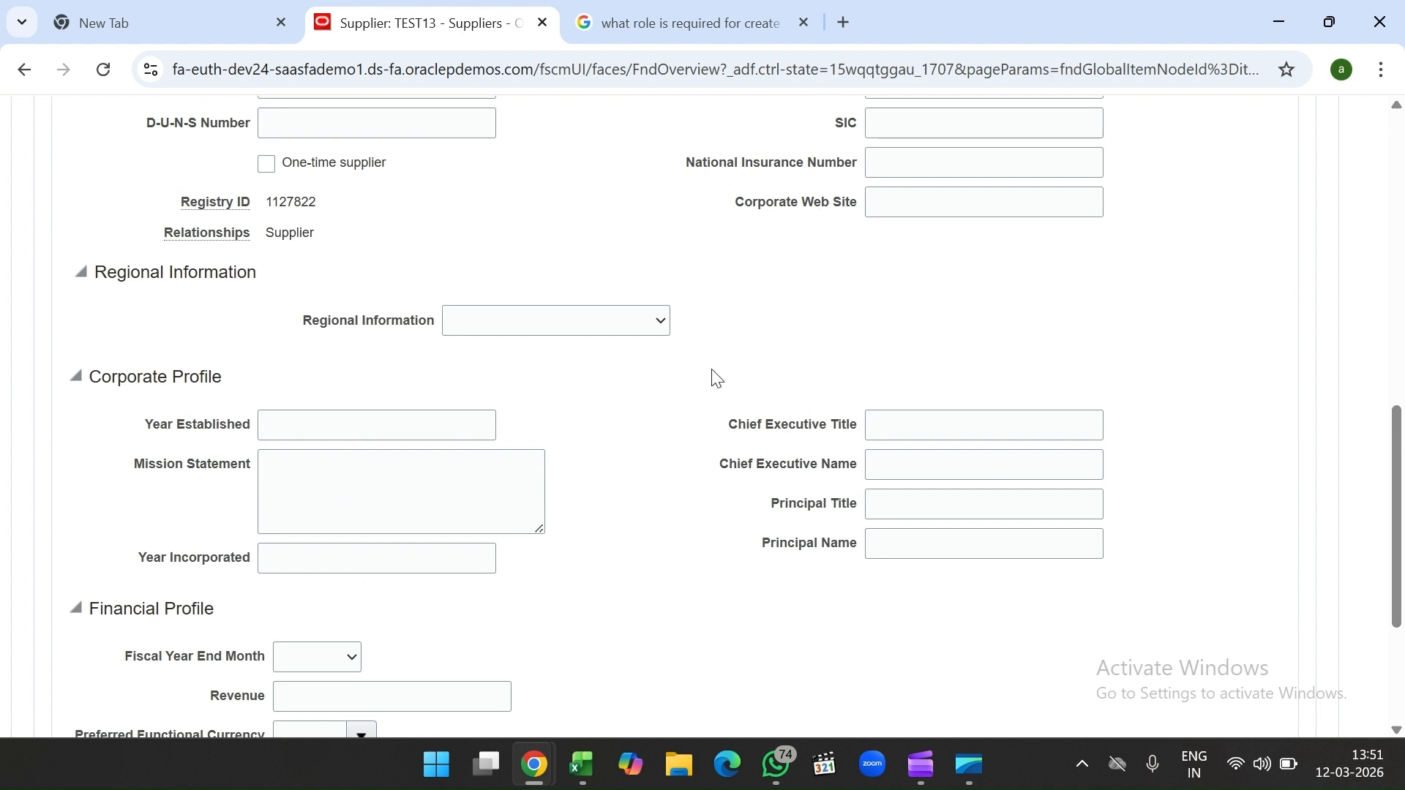
{"action": "scroll", "coordinate": [715, 376], "scroll_direction": "up", "scroll_amount": 2}
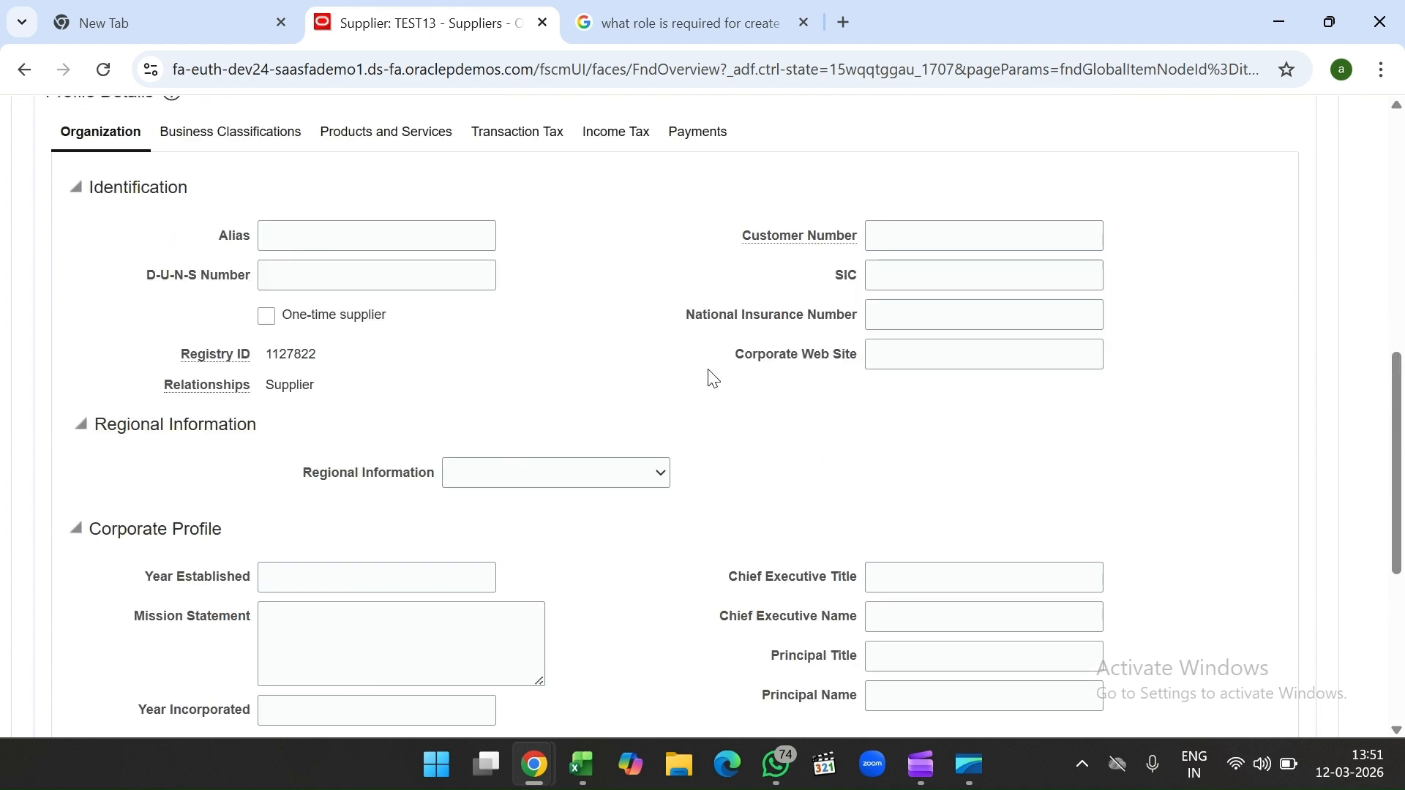
{"action": "left_click", "coordinate": [229, 139]}
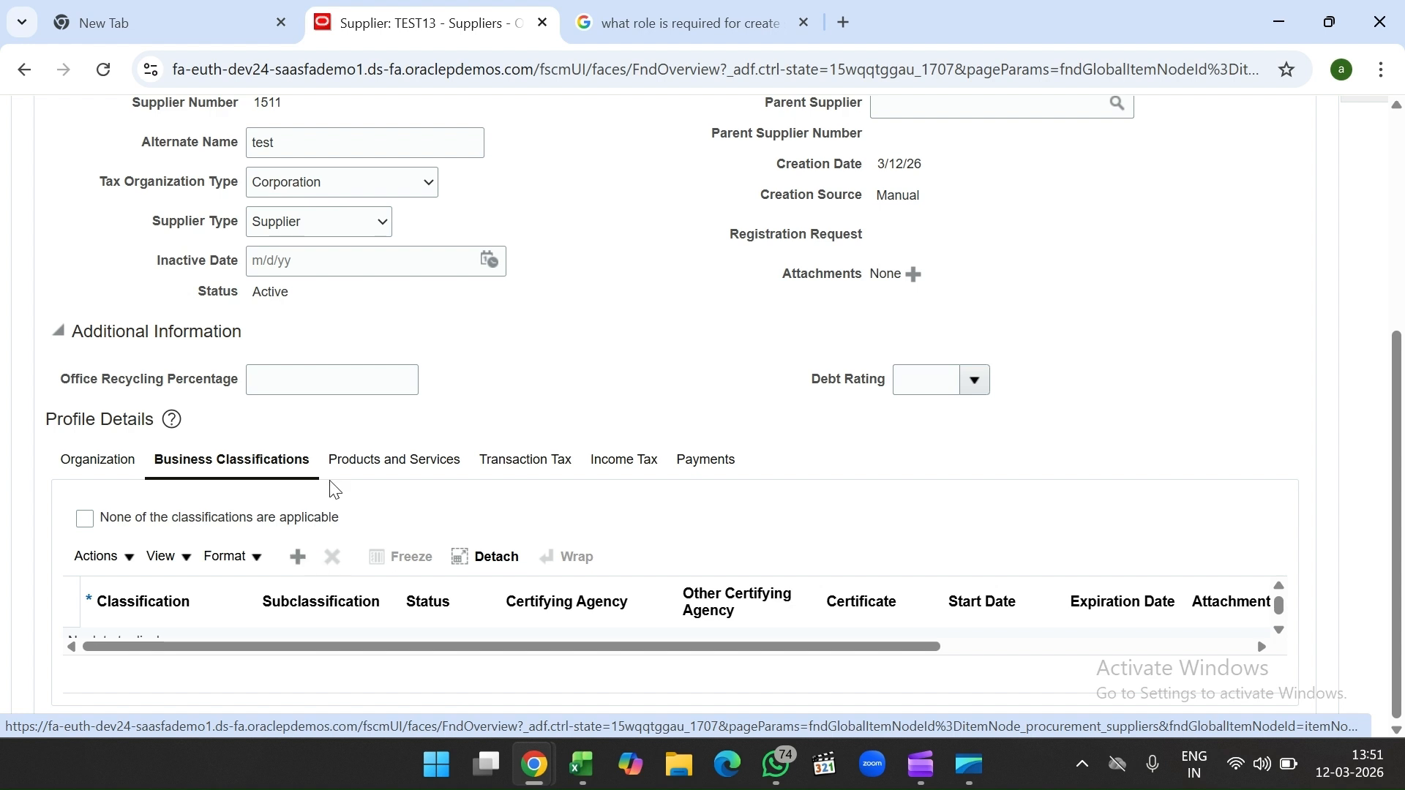
Step: Check Products and Services without adding categories, then view the Transaction Tax settings
{"action": "left_click", "coordinate": [402, 461]}
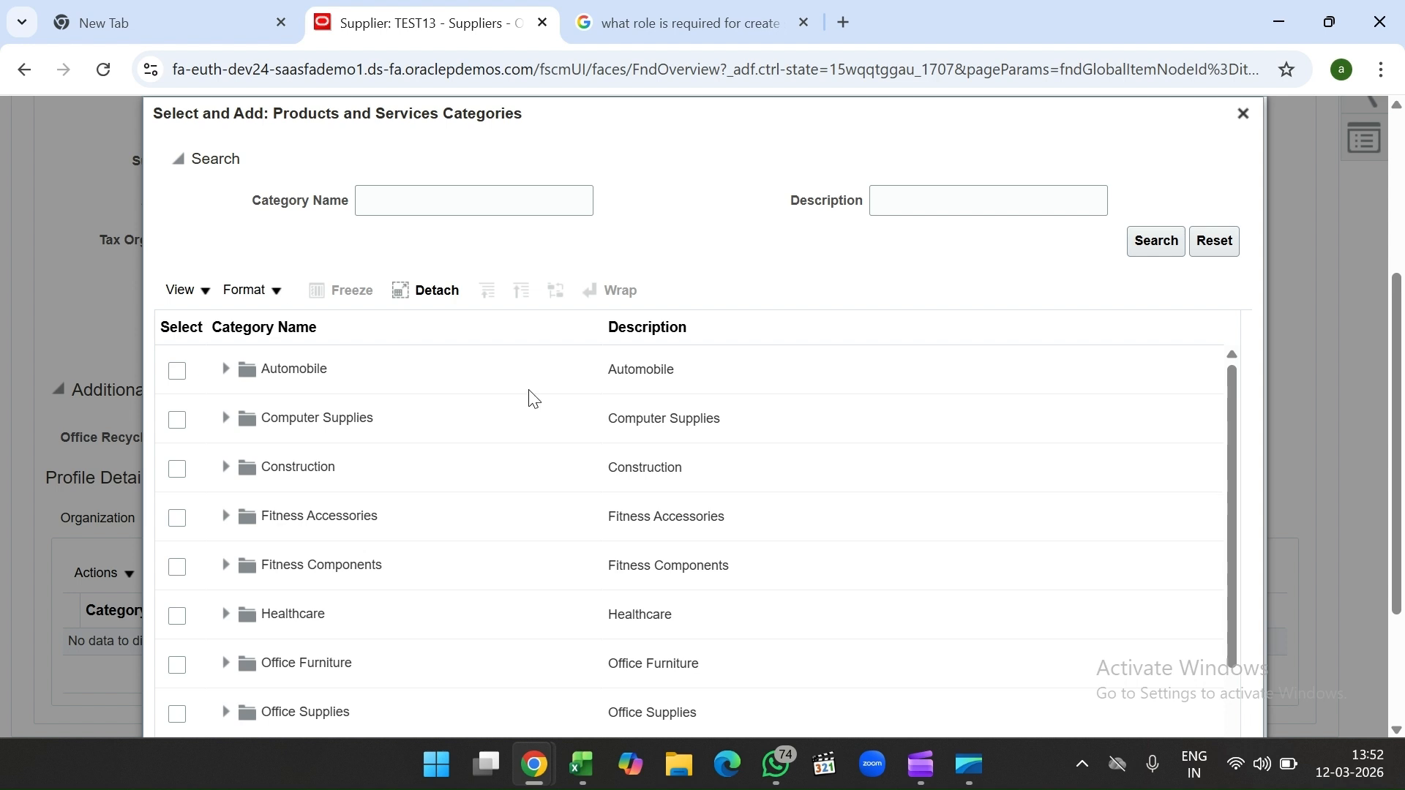
{"action": "left_click", "coordinate": [1242, 114]}
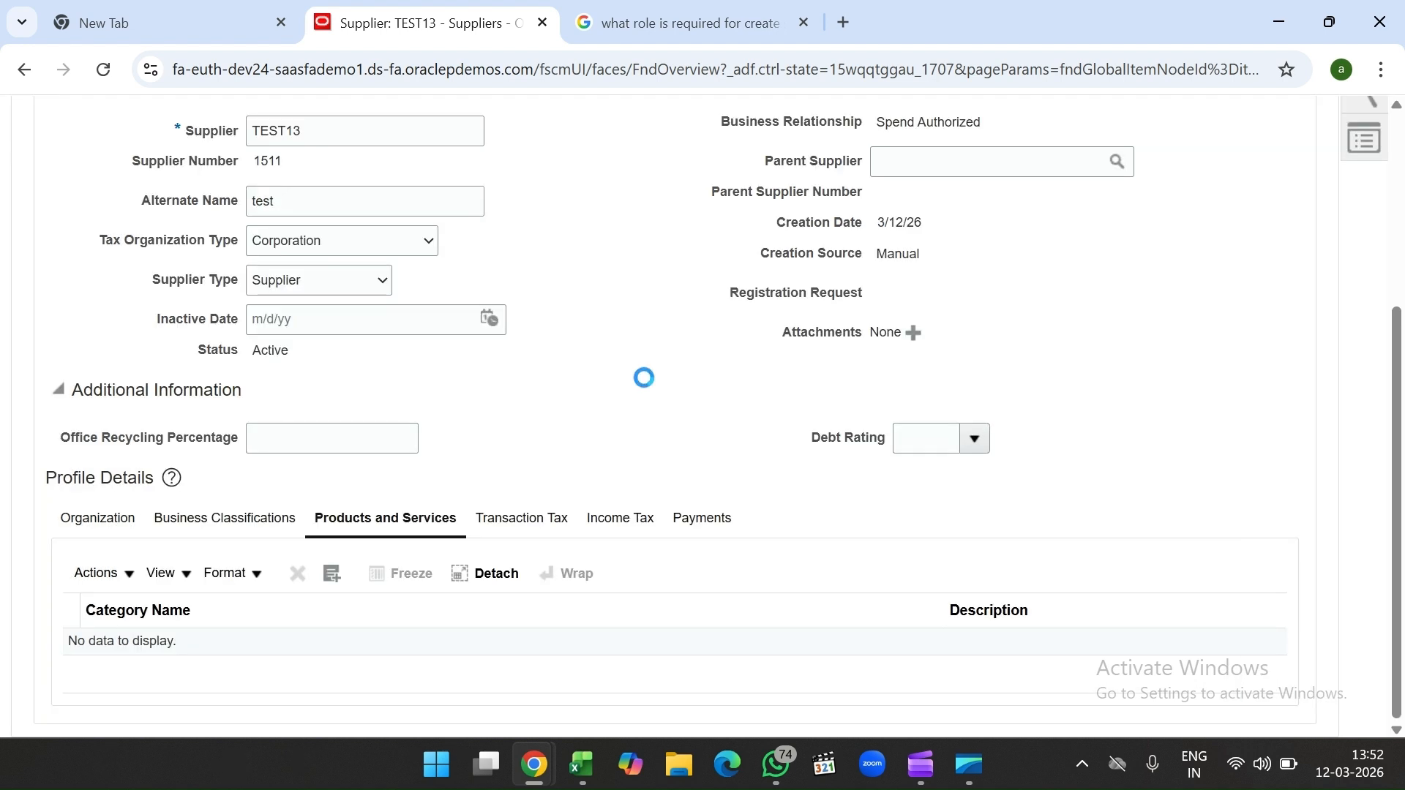
{"action": "left_click", "coordinate": [524, 524]}
{"action": "scroll", "coordinate": [541, 424], "scroll_direction": "down", "scroll_amount": 3}
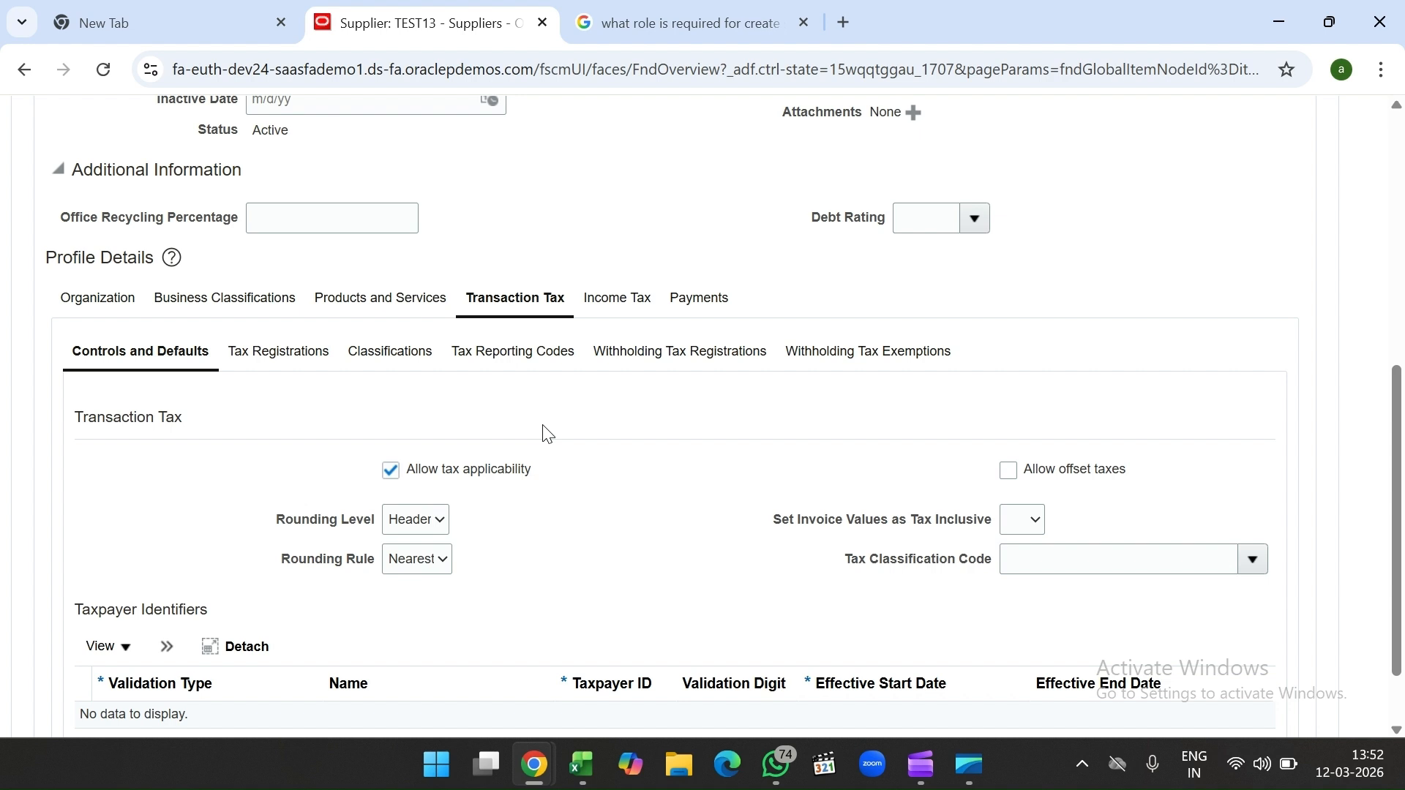
Step: Check TEST13's income tax and payment methods, confirming no bank accounts are recorded
{"action": "left_click", "coordinate": [622, 310]}
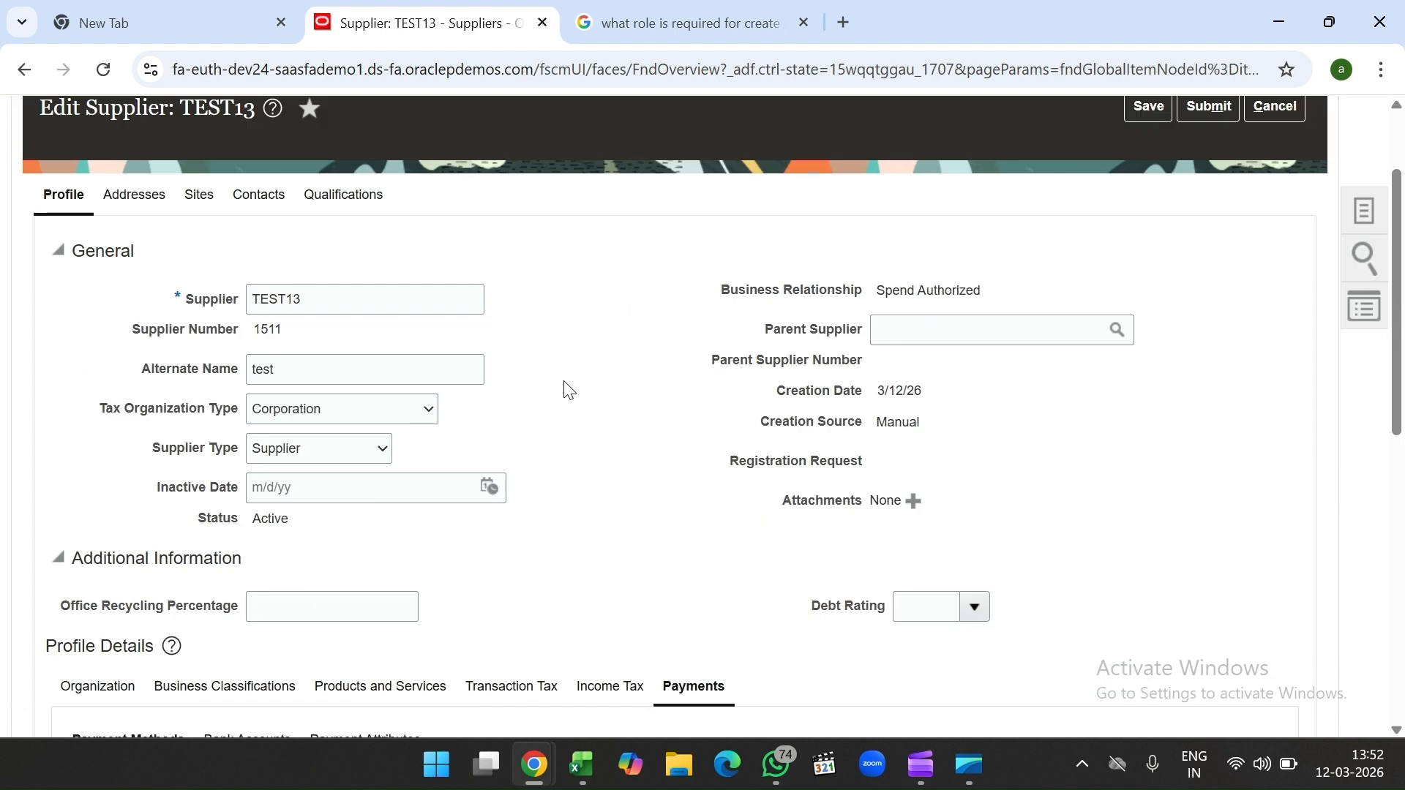
{"action": "scroll", "coordinate": [564, 390], "scroll_direction": "down", "scroll_amount": 4}
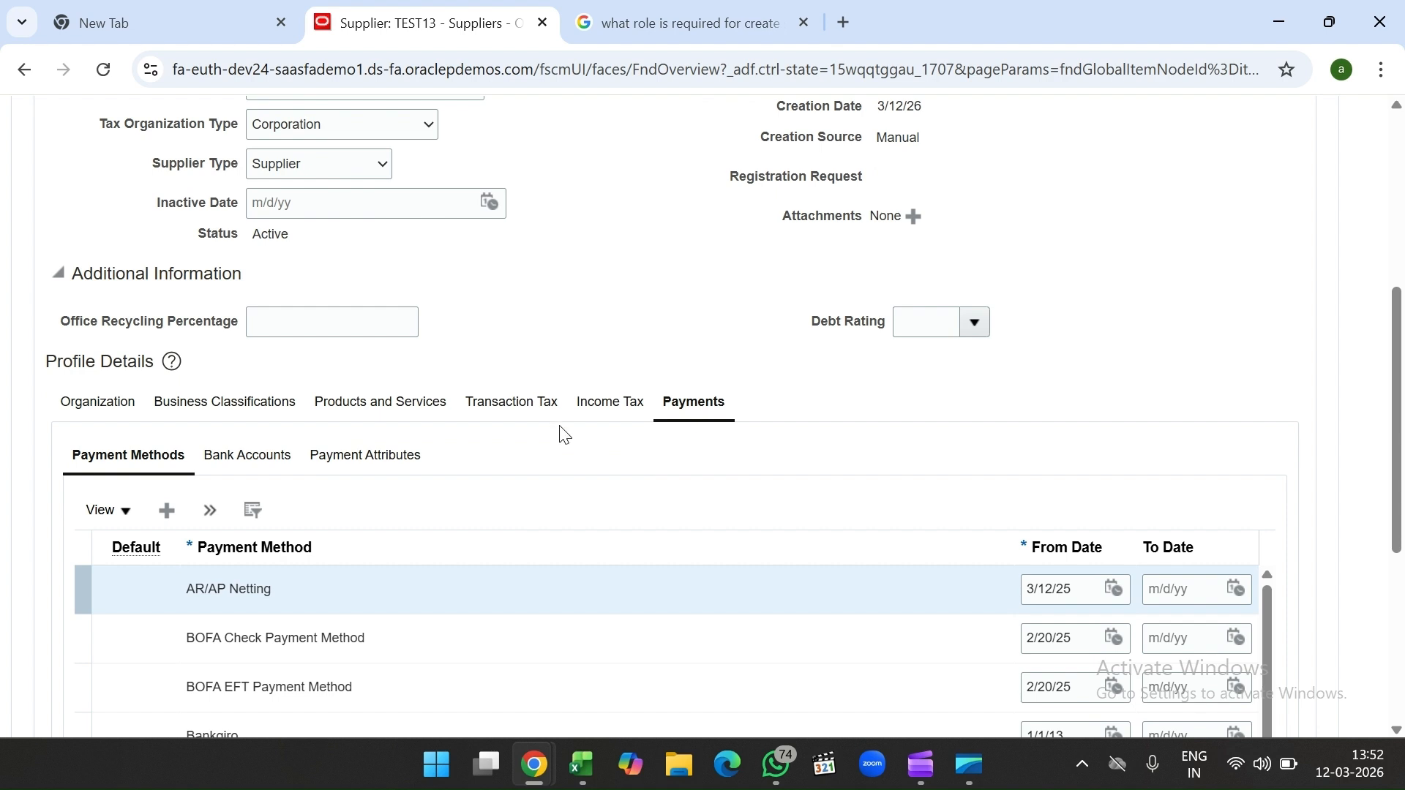
{"action": "left_click", "coordinate": [267, 460]}
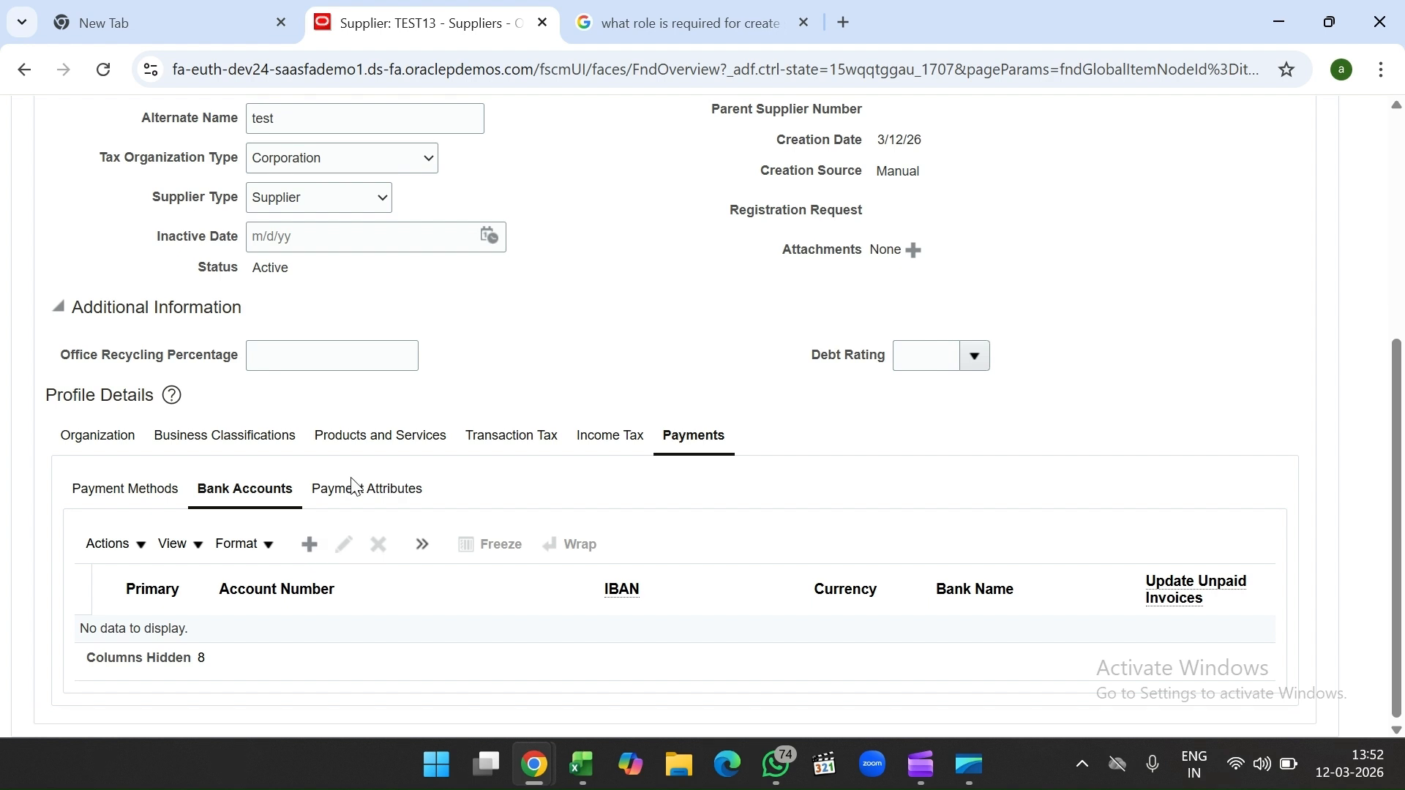
{"action": "scroll", "coordinate": [472, 342], "scroll_direction": "up", "scroll_amount": 4}
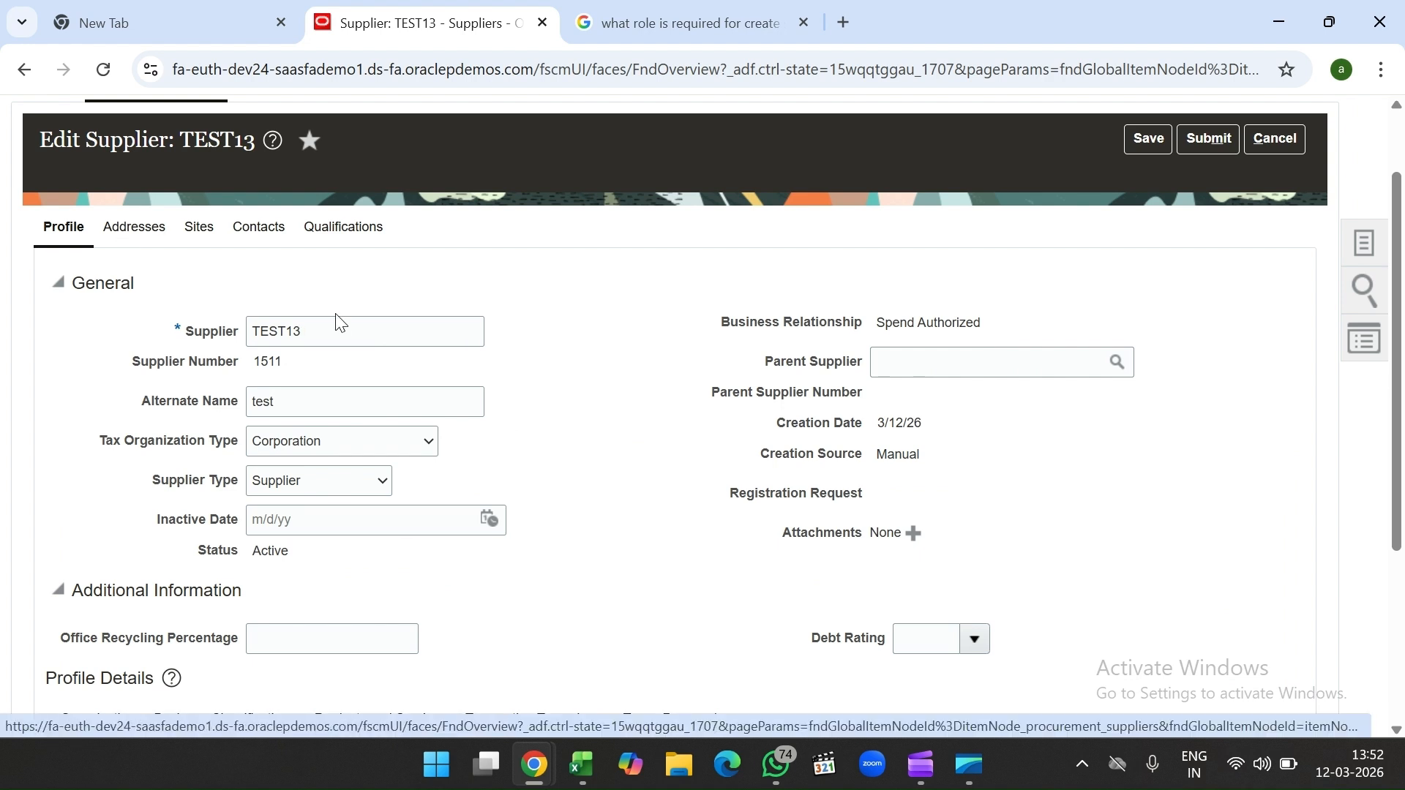
{"action": "scroll", "coordinate": [643, 432], "scroll_direction": "up", "scroll_amount": 1}
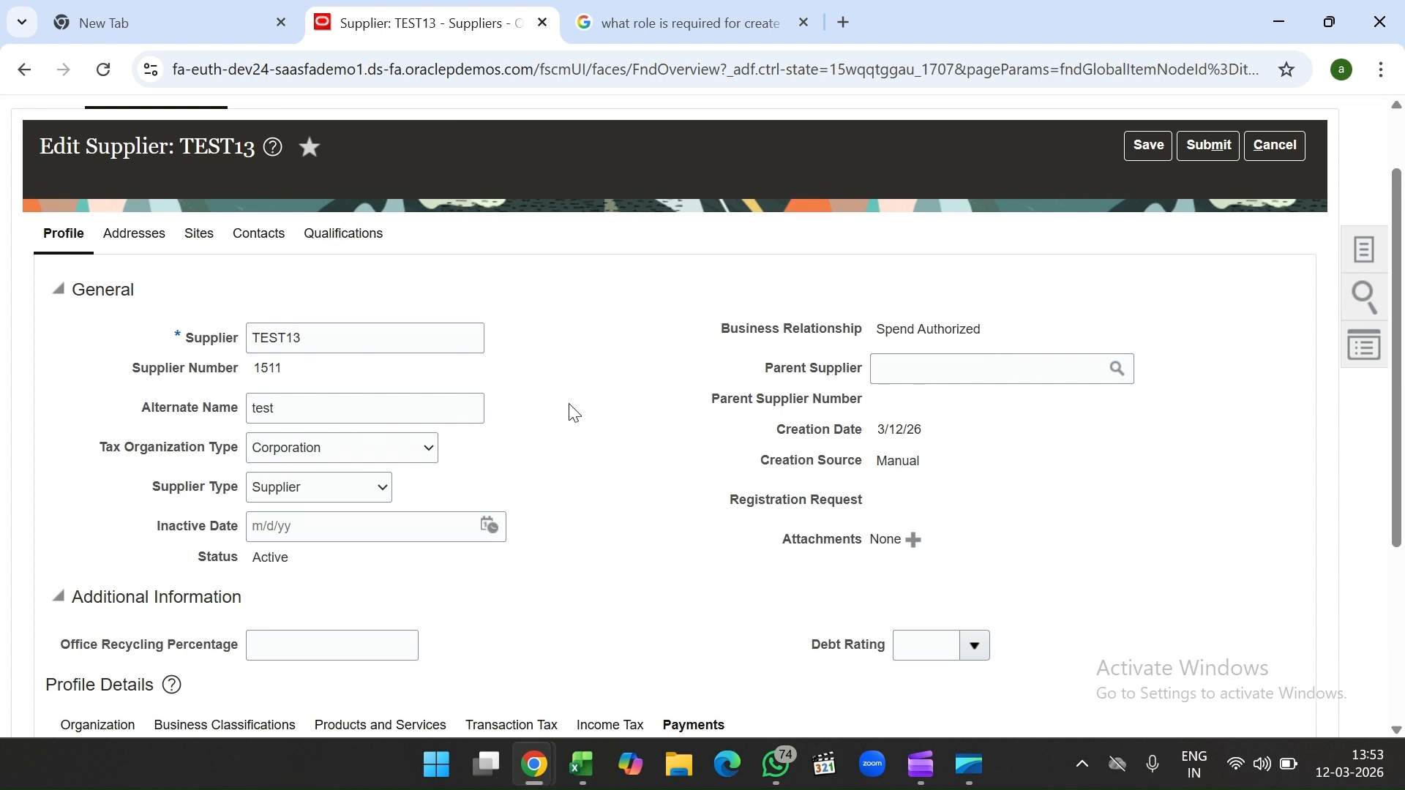
Step: Submit TEST13's edits, then search Manage Suppliers for 'test13'
{"action": "left_click", "coordinate": [1218, 148]}
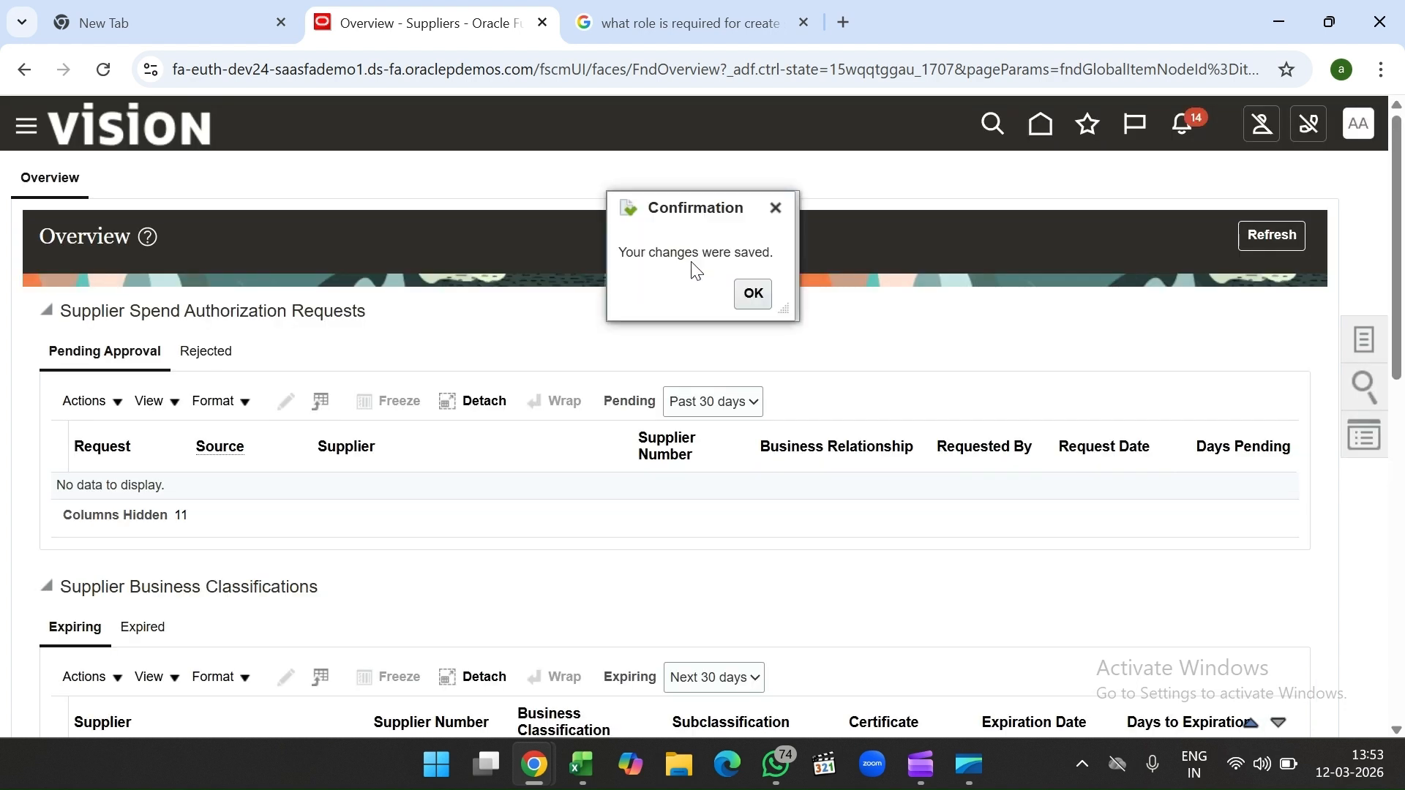
{"action": "left_click", "coordinate": [751, 293]}
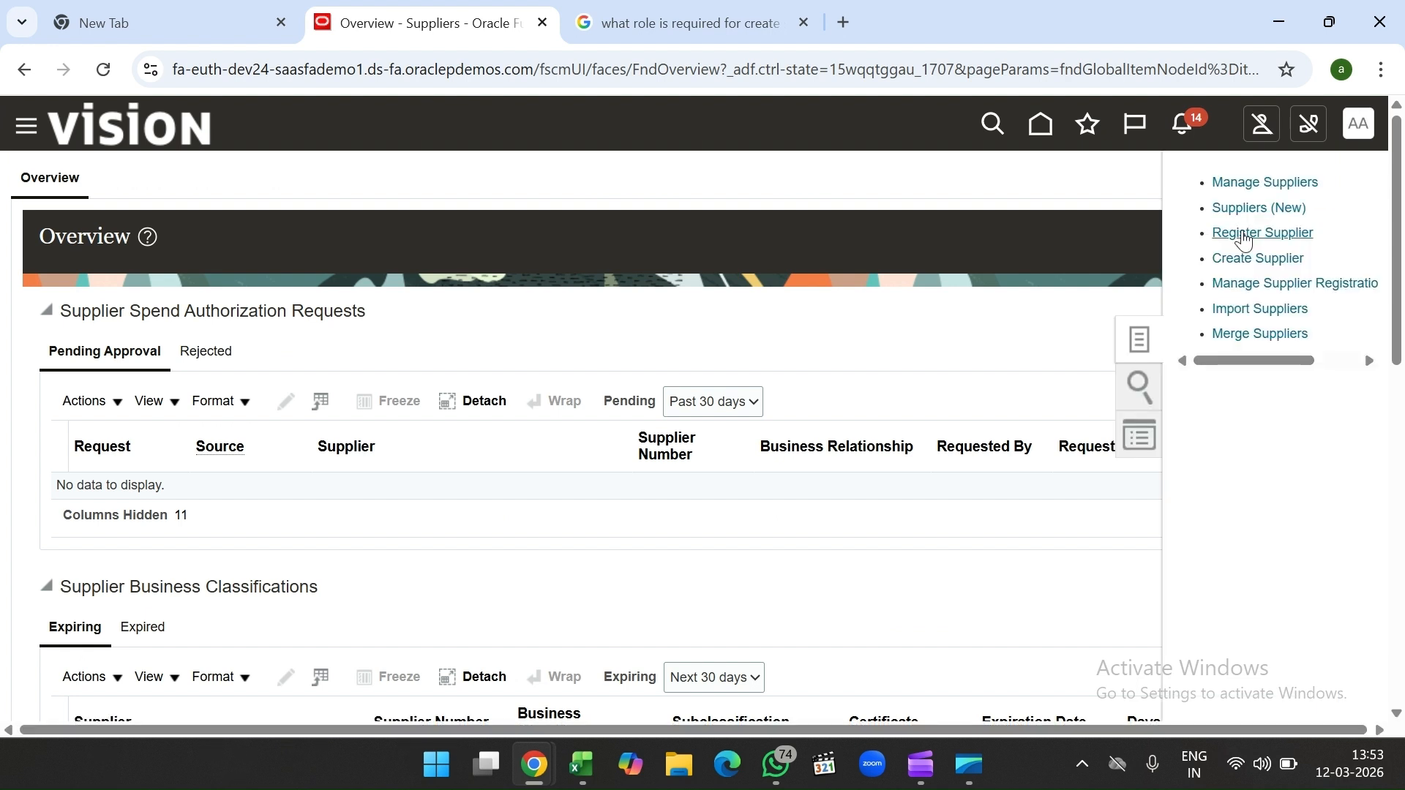
{"action": "left_click", "coordinate": [1244, 184]}
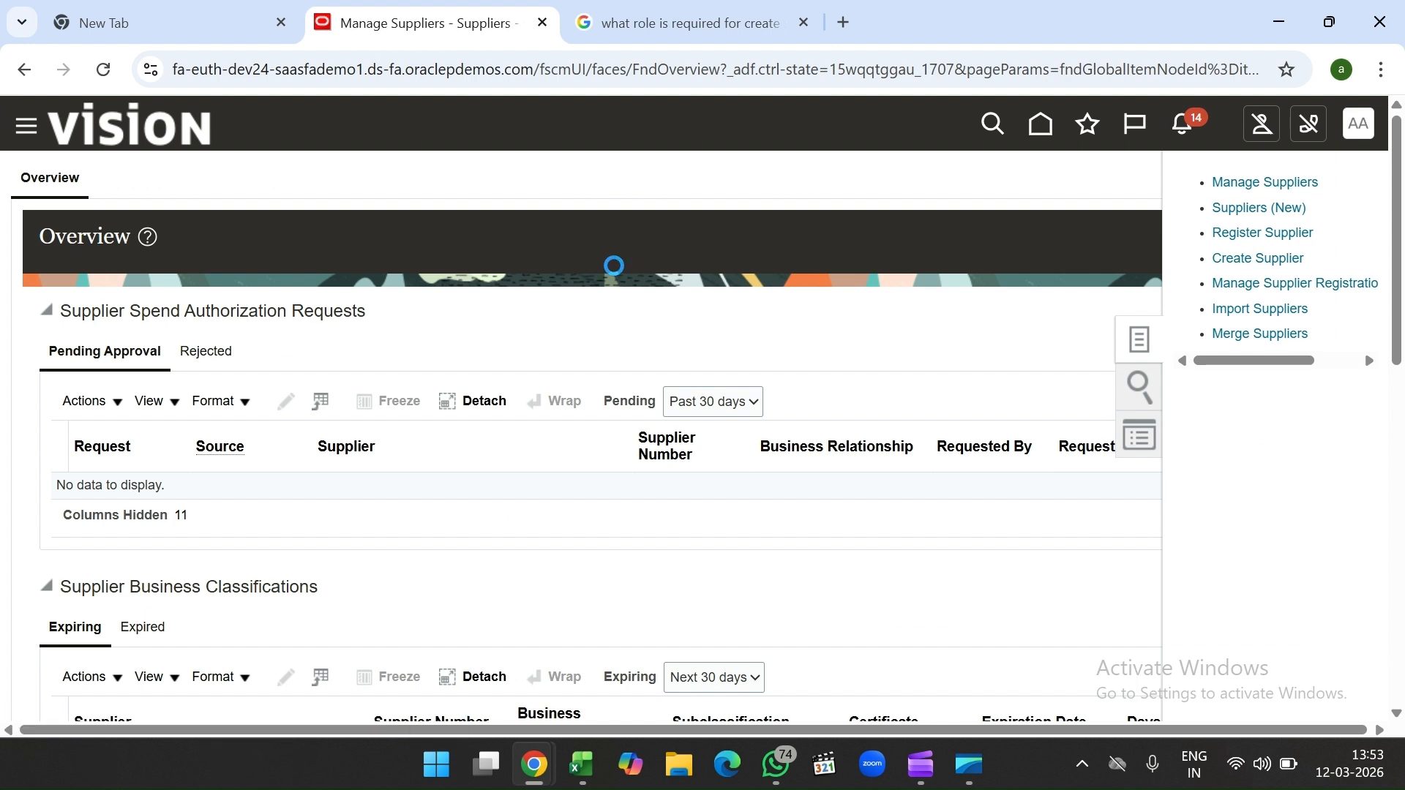
{"action": "left_click", "coordinate": [551, 383]}
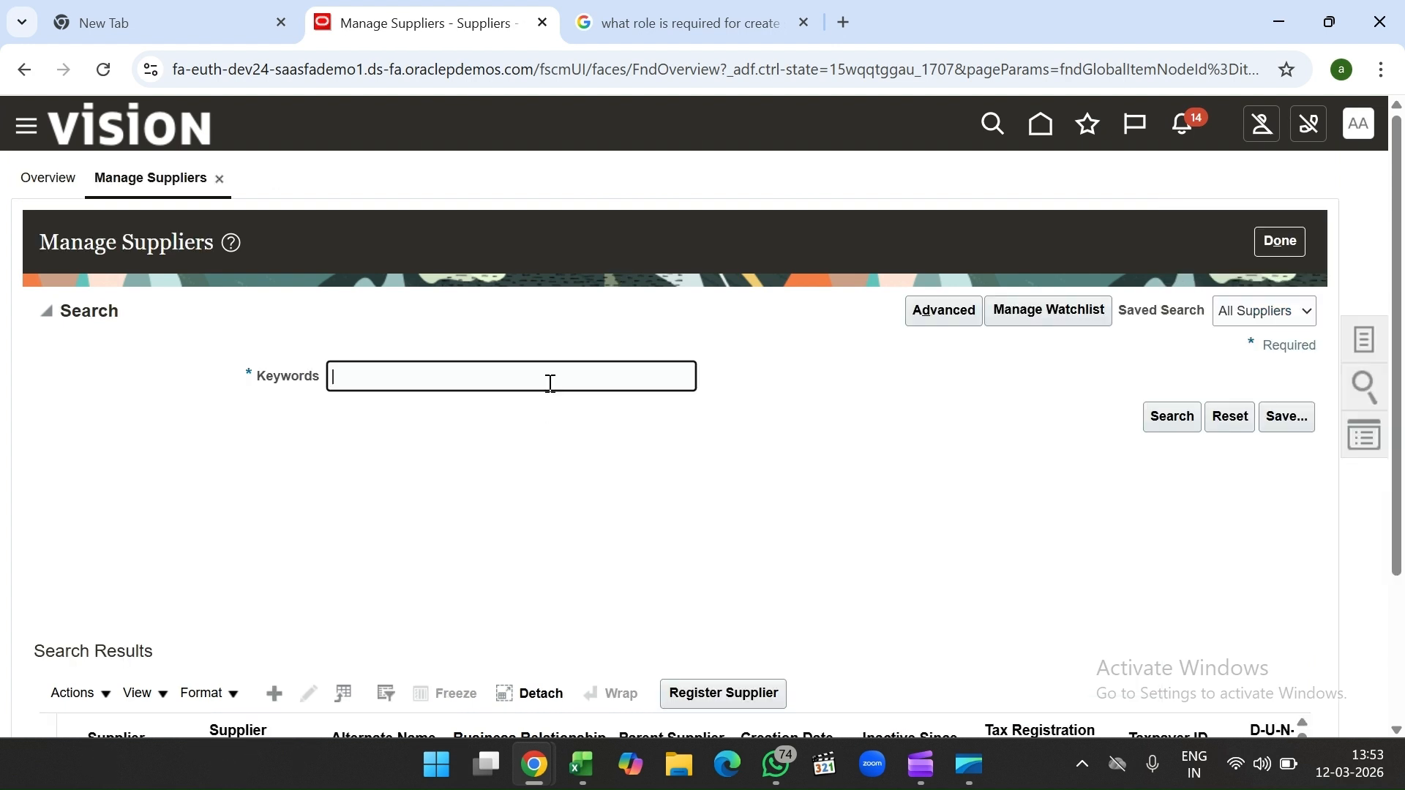
{"action": "type", "text": "test13"}
{"action": "key", "text": "Return"}
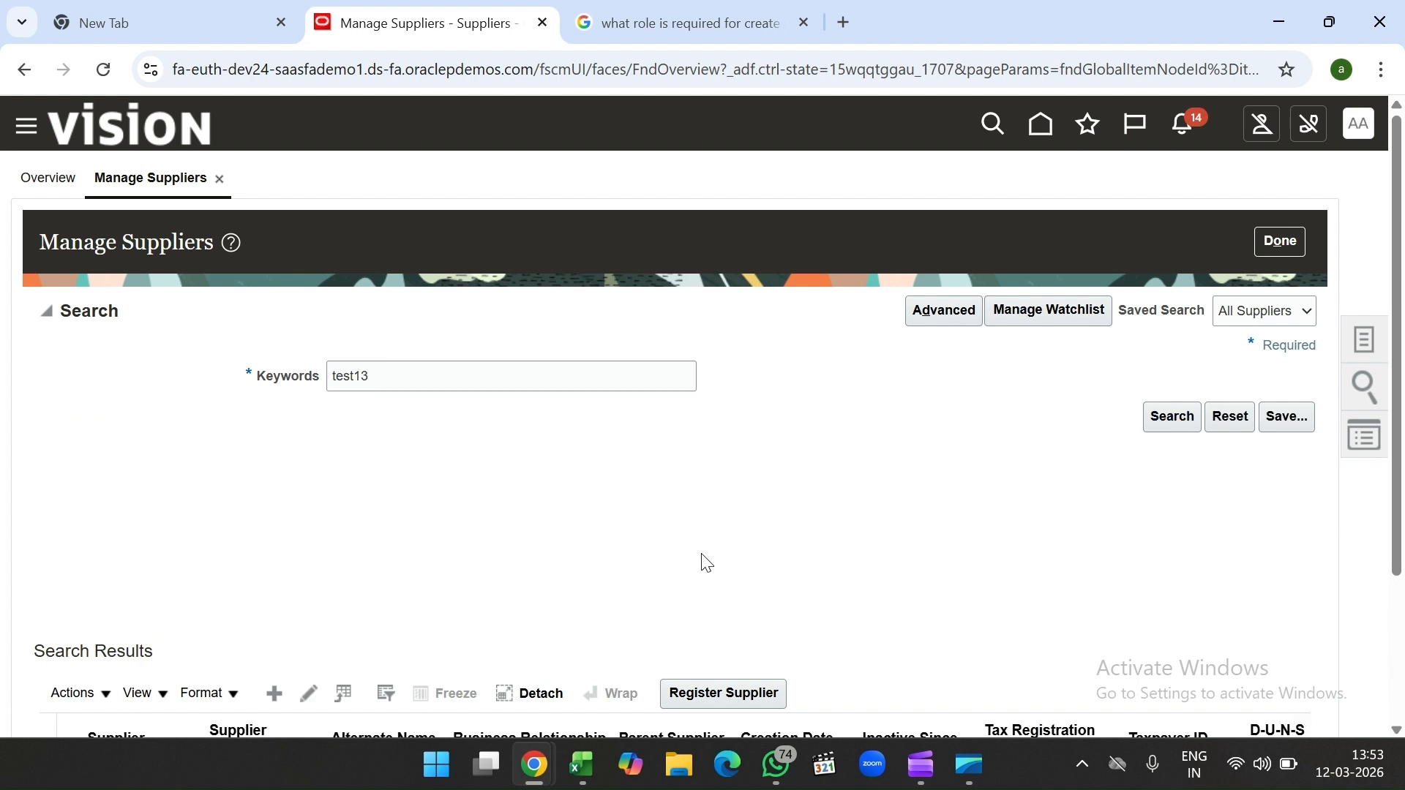
{"action": "scroll", "coordinate": [701, 562], "scroll_direction": "down", "scroll_amount": 3}
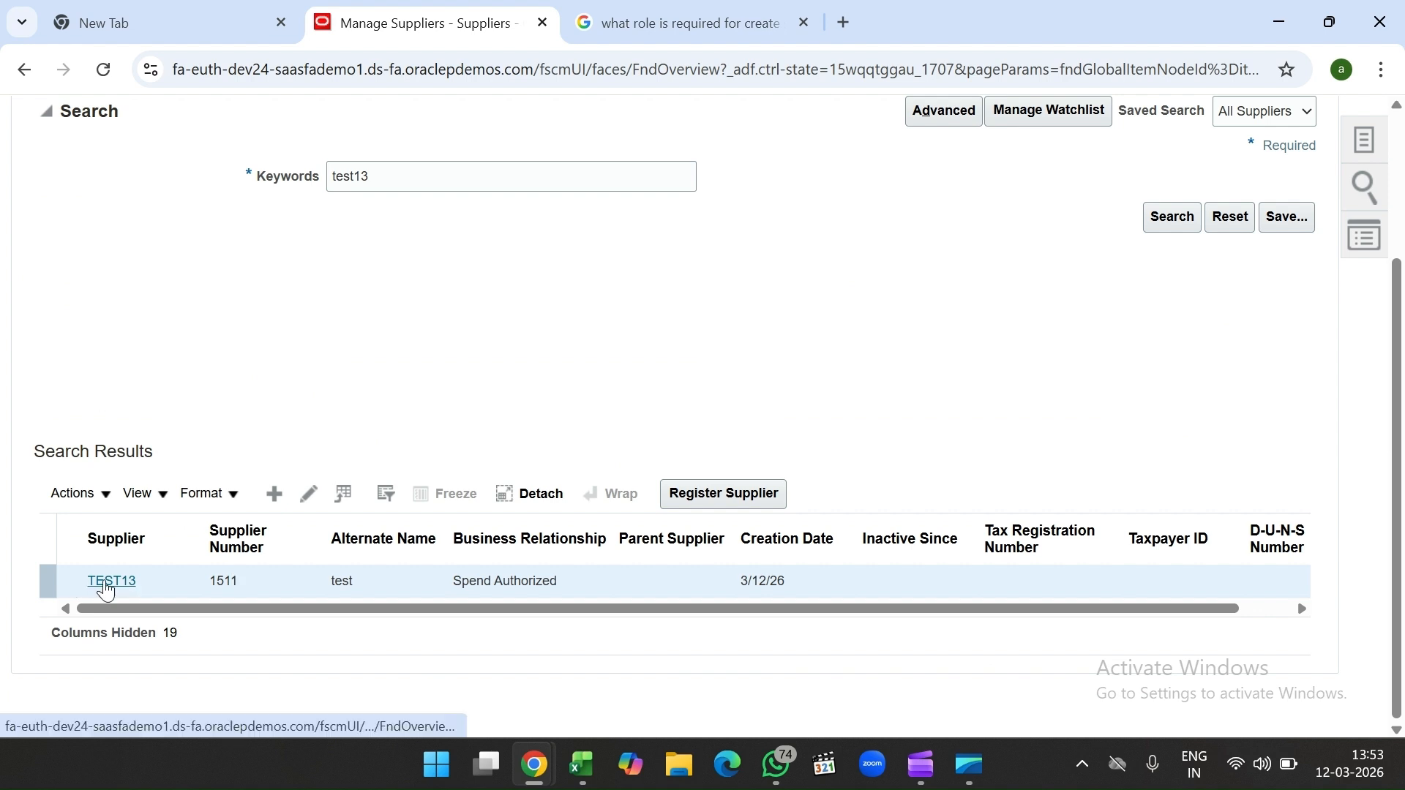
Step: Open TEST13 in Edit mode on its Addresses tab
{"action": "left_click", "coordinate": [106, 583]}
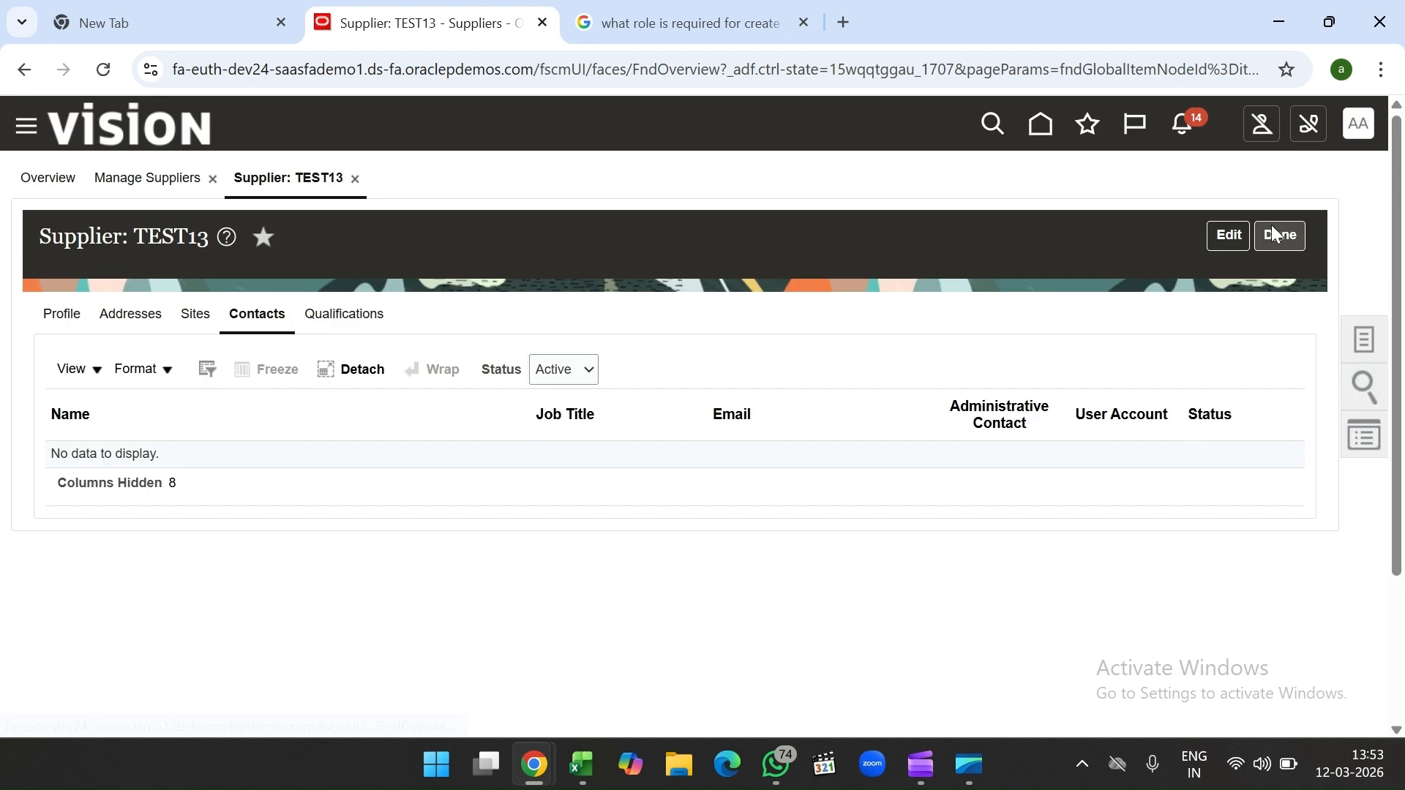
{"action": "left_click", "coordinate": [1277, 235]}
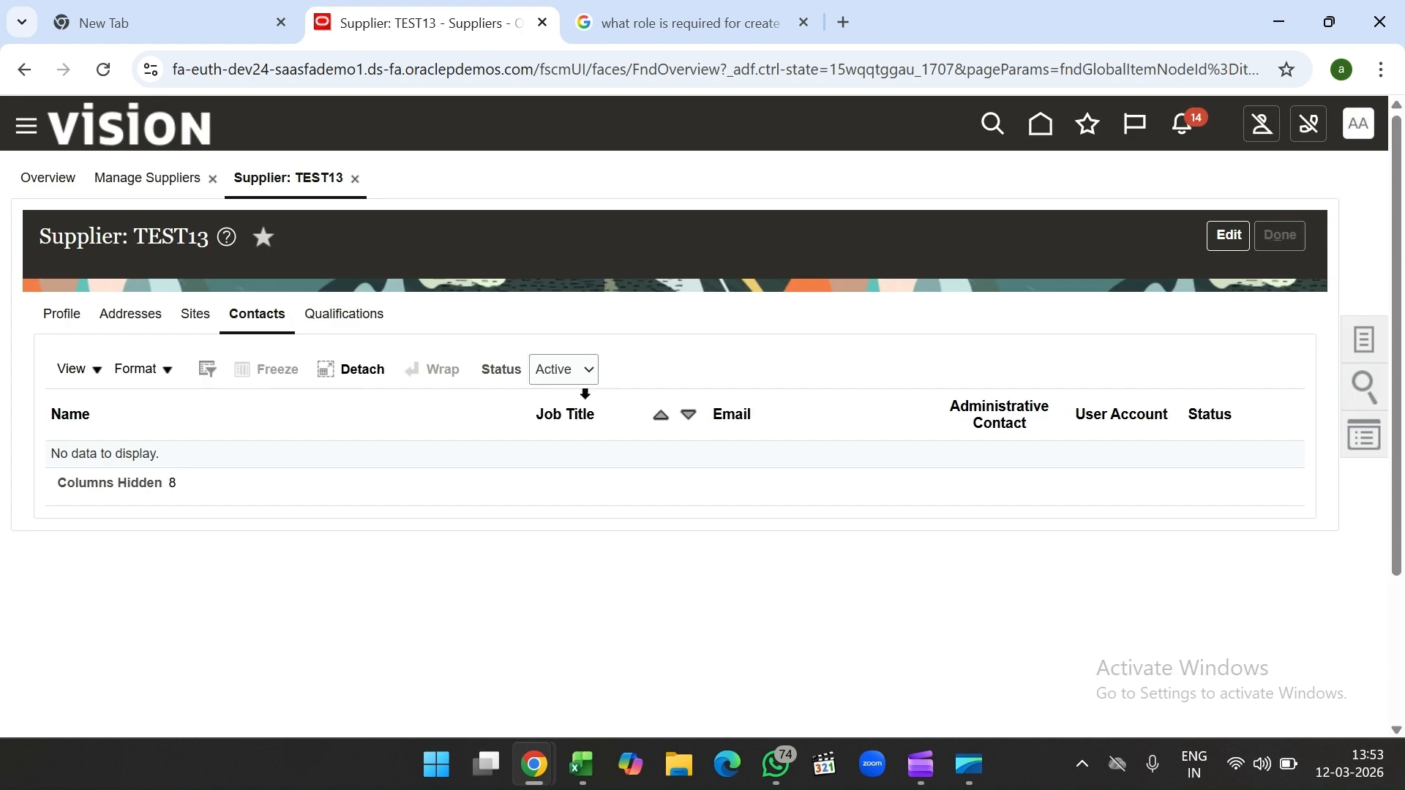
{"action": "scroll", "coordinate": [118, 640], "scroll_direction": "down", "scroll_amount": 3}
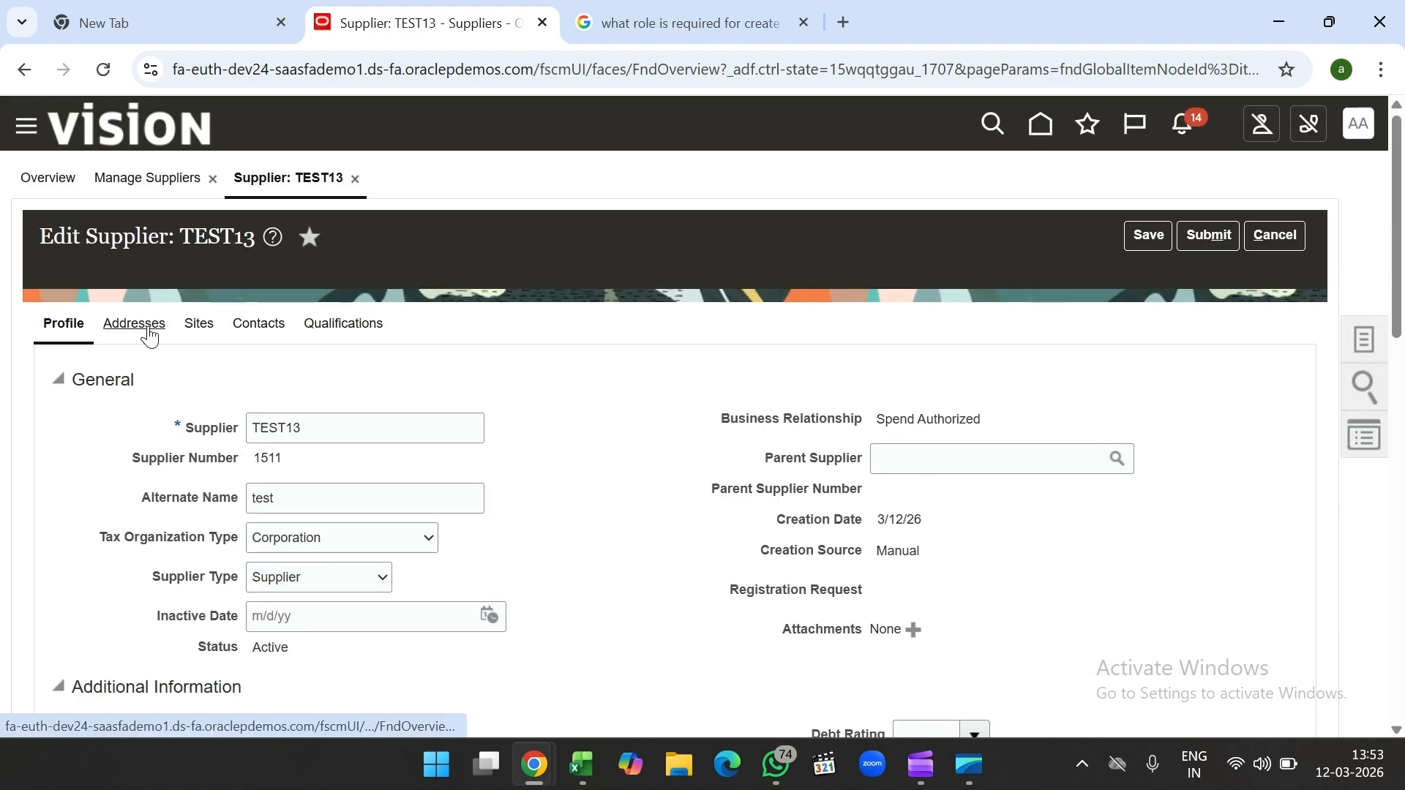
{"action": "left_click", "coordinate": [150, 329]}
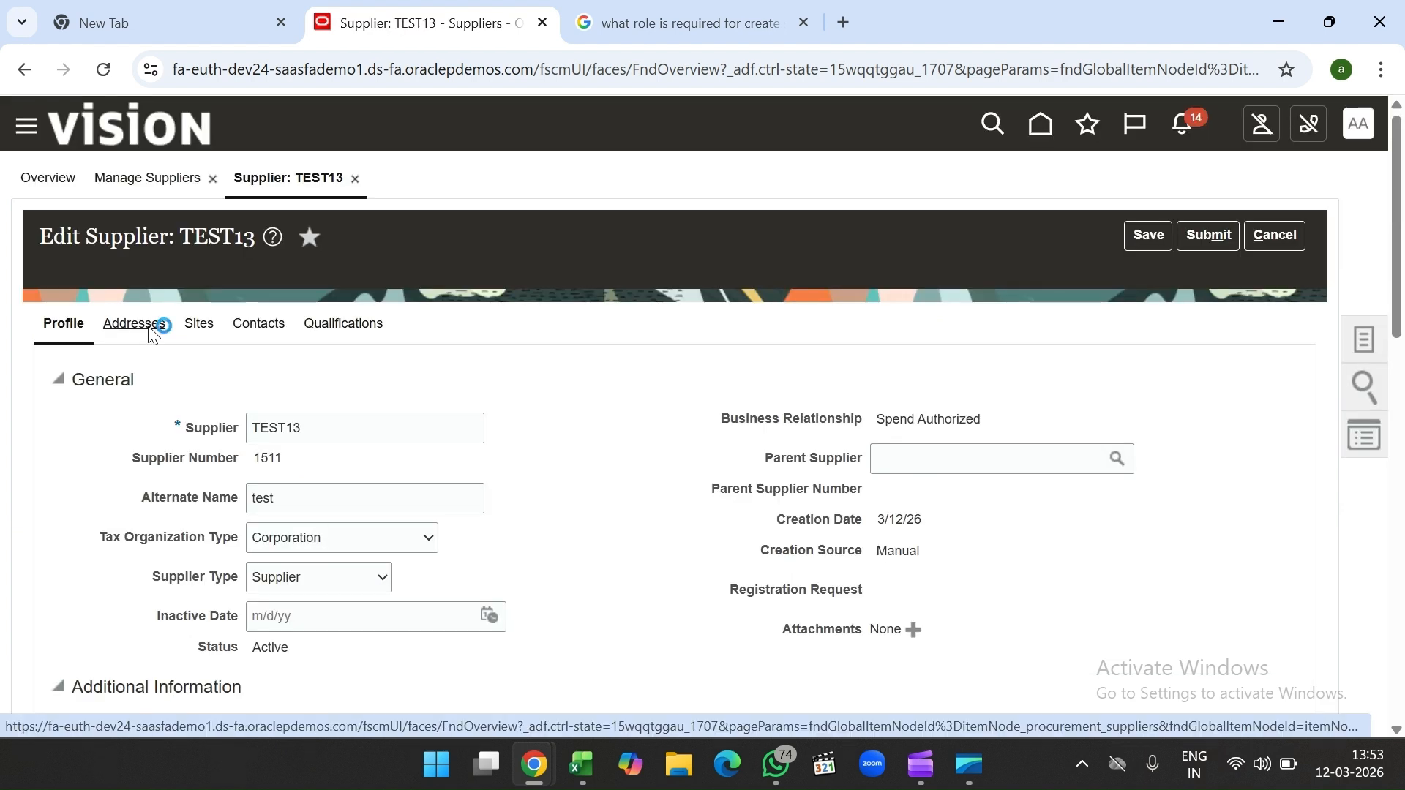
Step: Start a new address 'test' in India: test1, test street, Chennai 600001, Tamil Nadu
{"action": "left_click", "coordinate": [280, 383]}
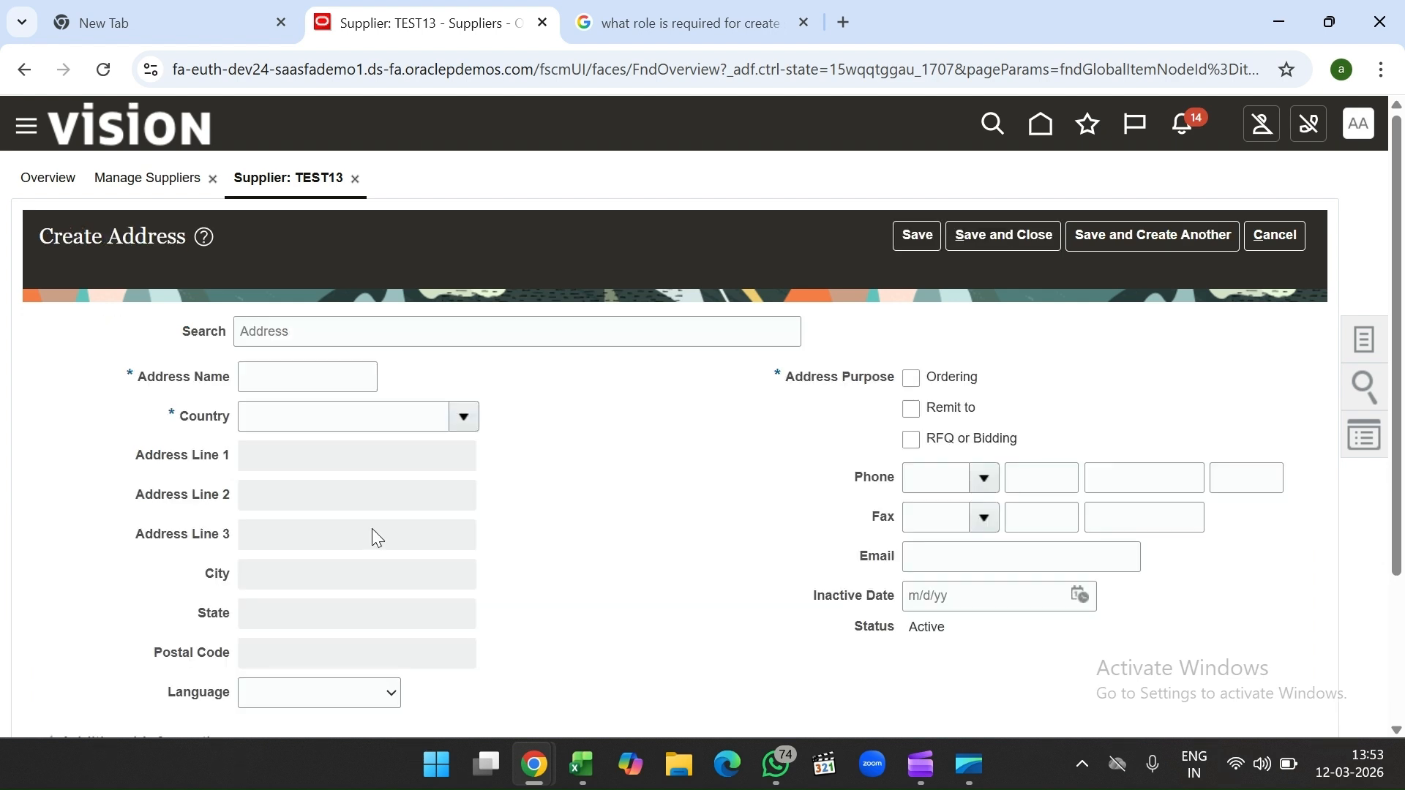
{"action": "left_click", "coordinate": [303, 373]}
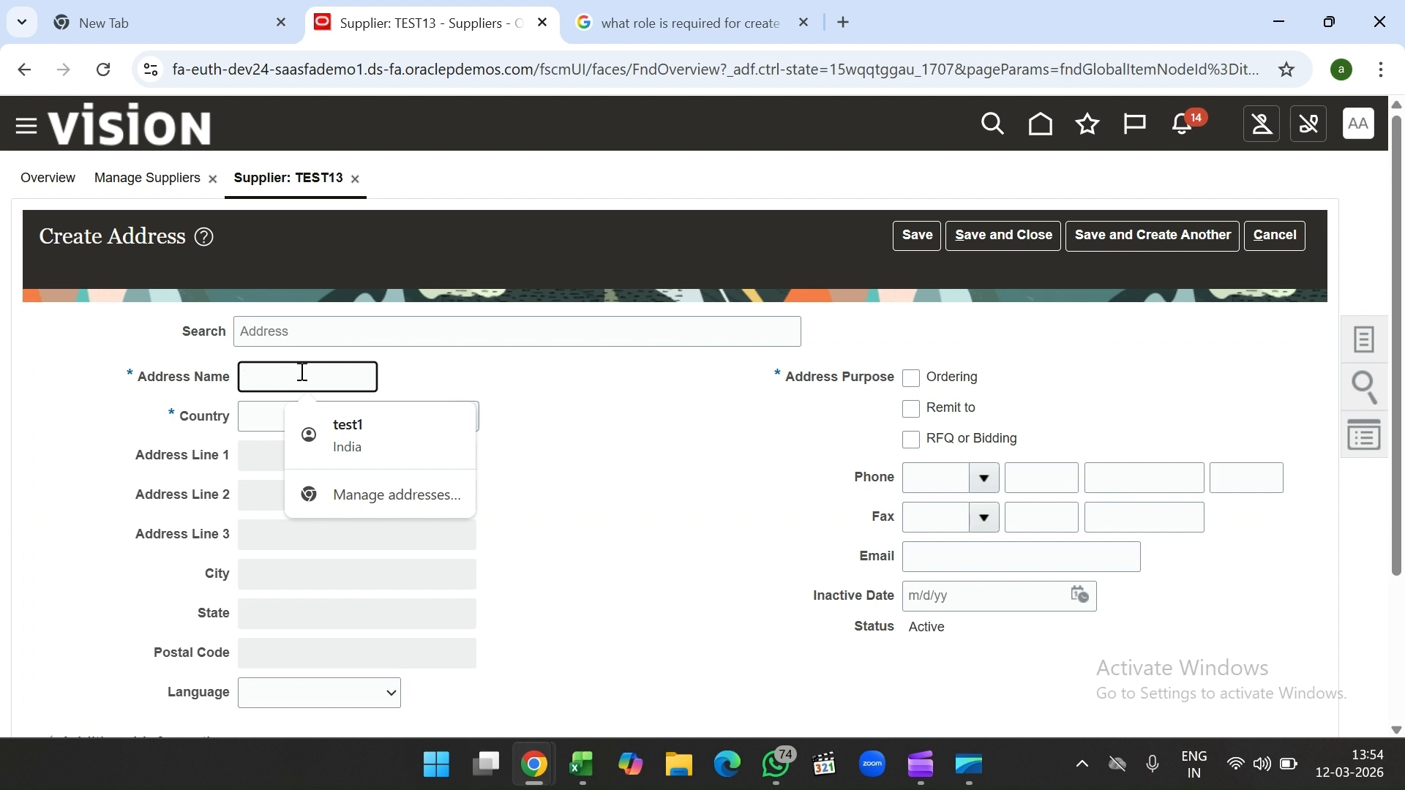
{"action": "type", "text": "test"}
{"action": "left_click", "coordinate": [265, 416]}
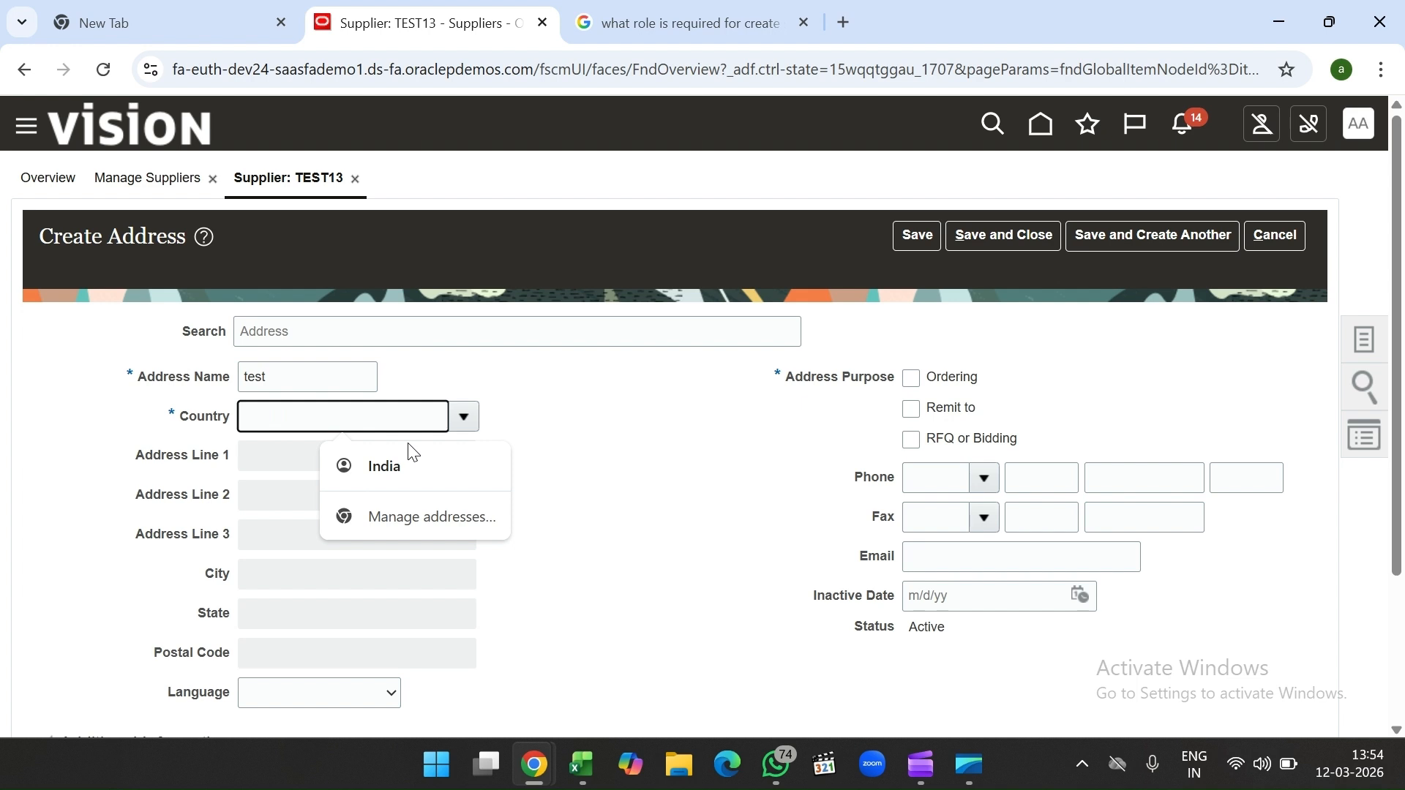
{"action": "left_click", "coordinate": [411, 461]}
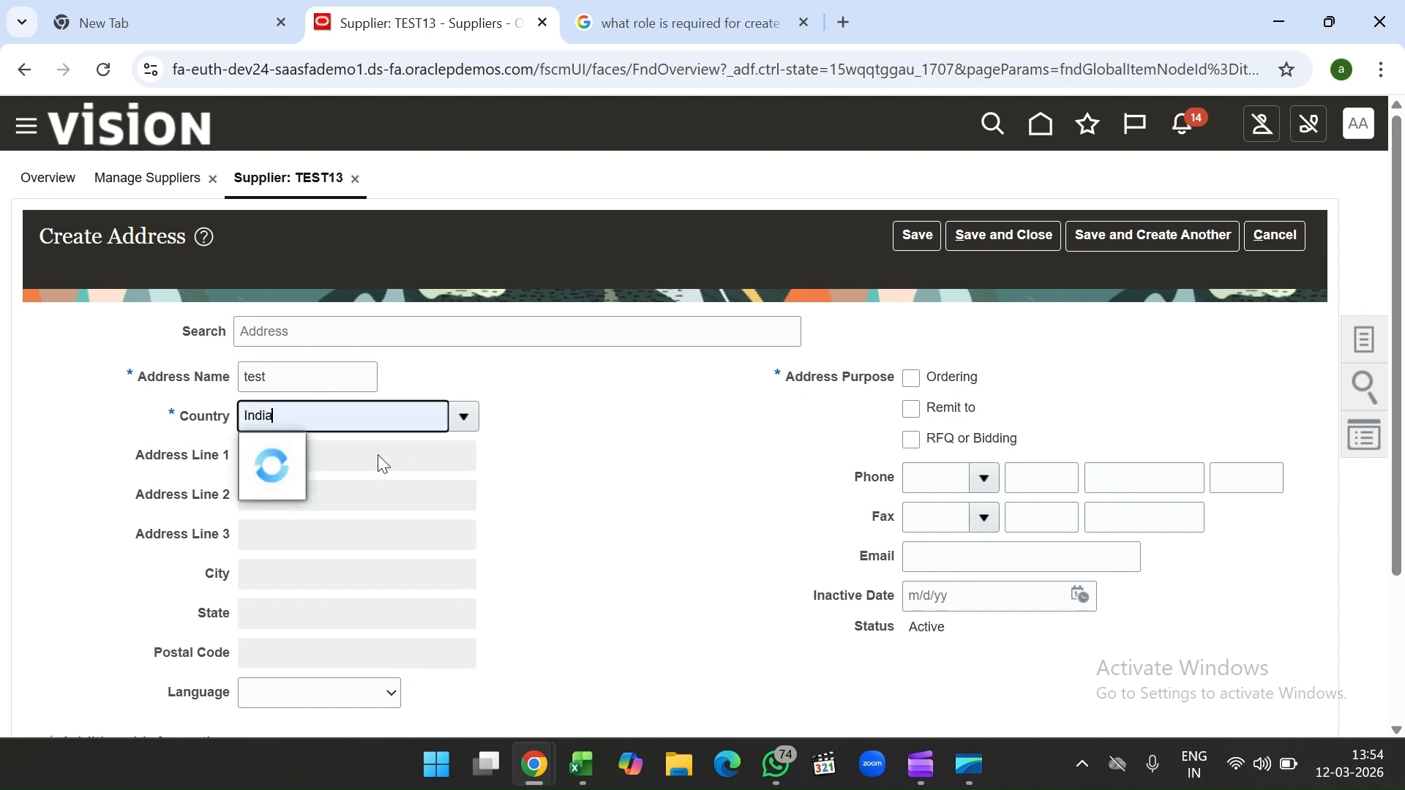
{"action": "left_click", "coordinate": [288, 439]}
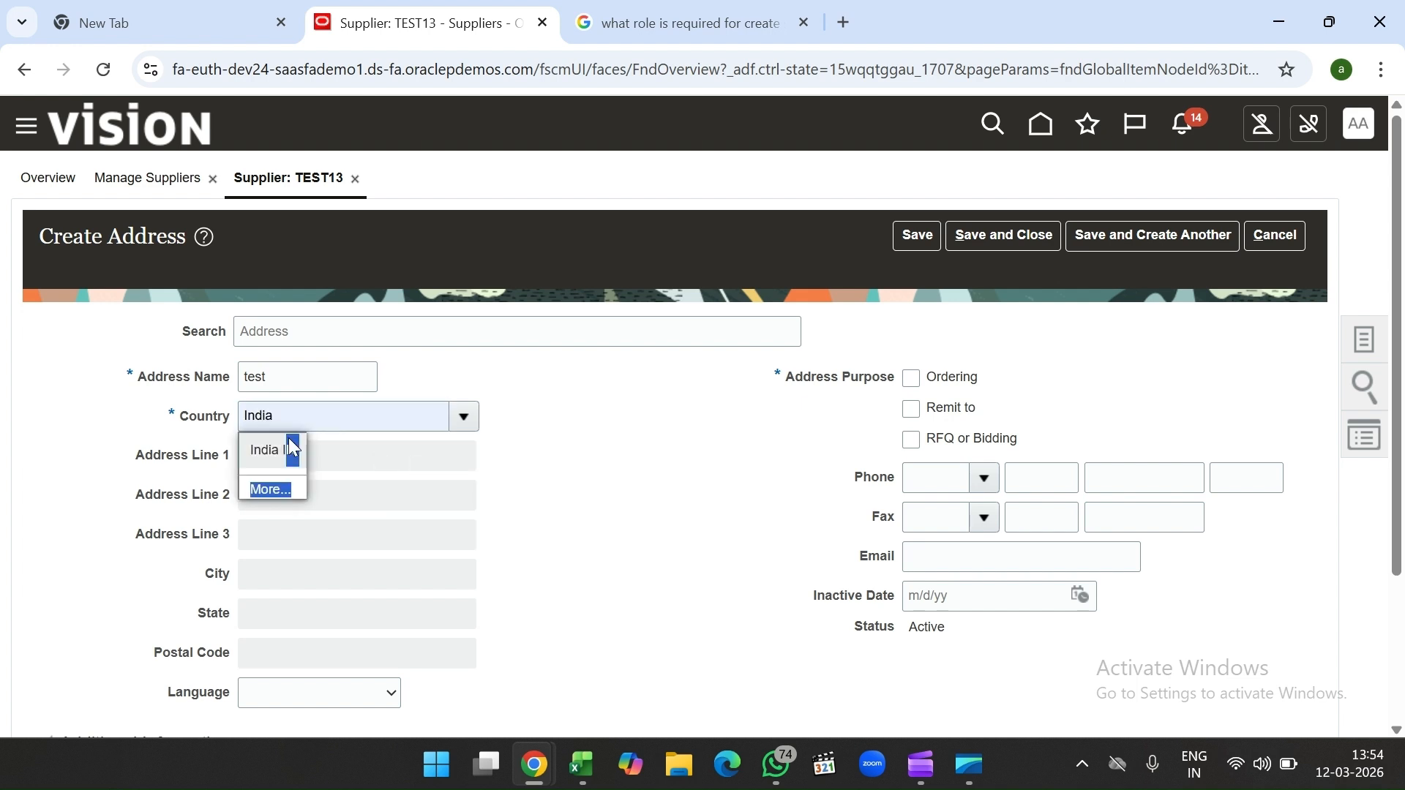
{"action": "left_click", "coordinate": [404, 454]}
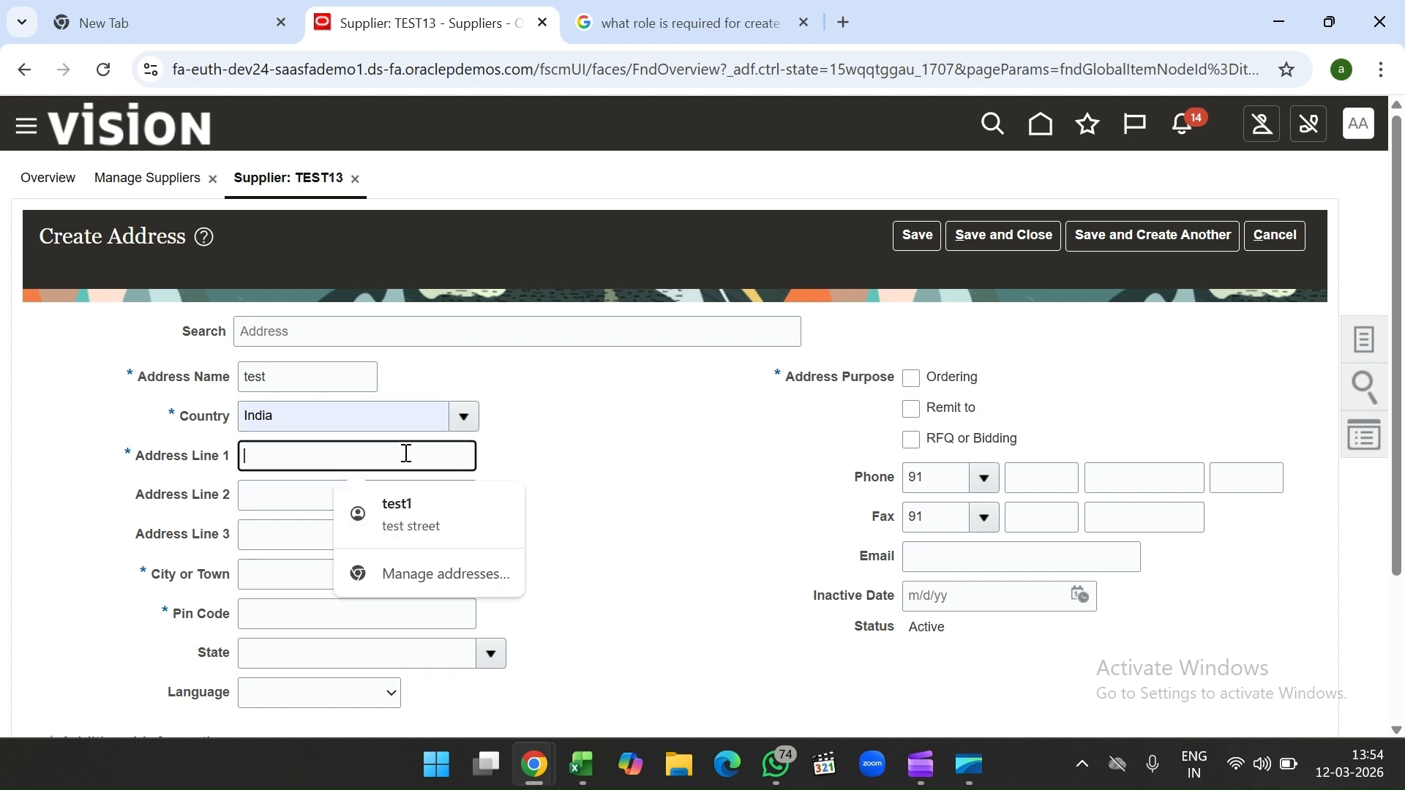
{"action": "left_click", "coordinate": [424, 509]}
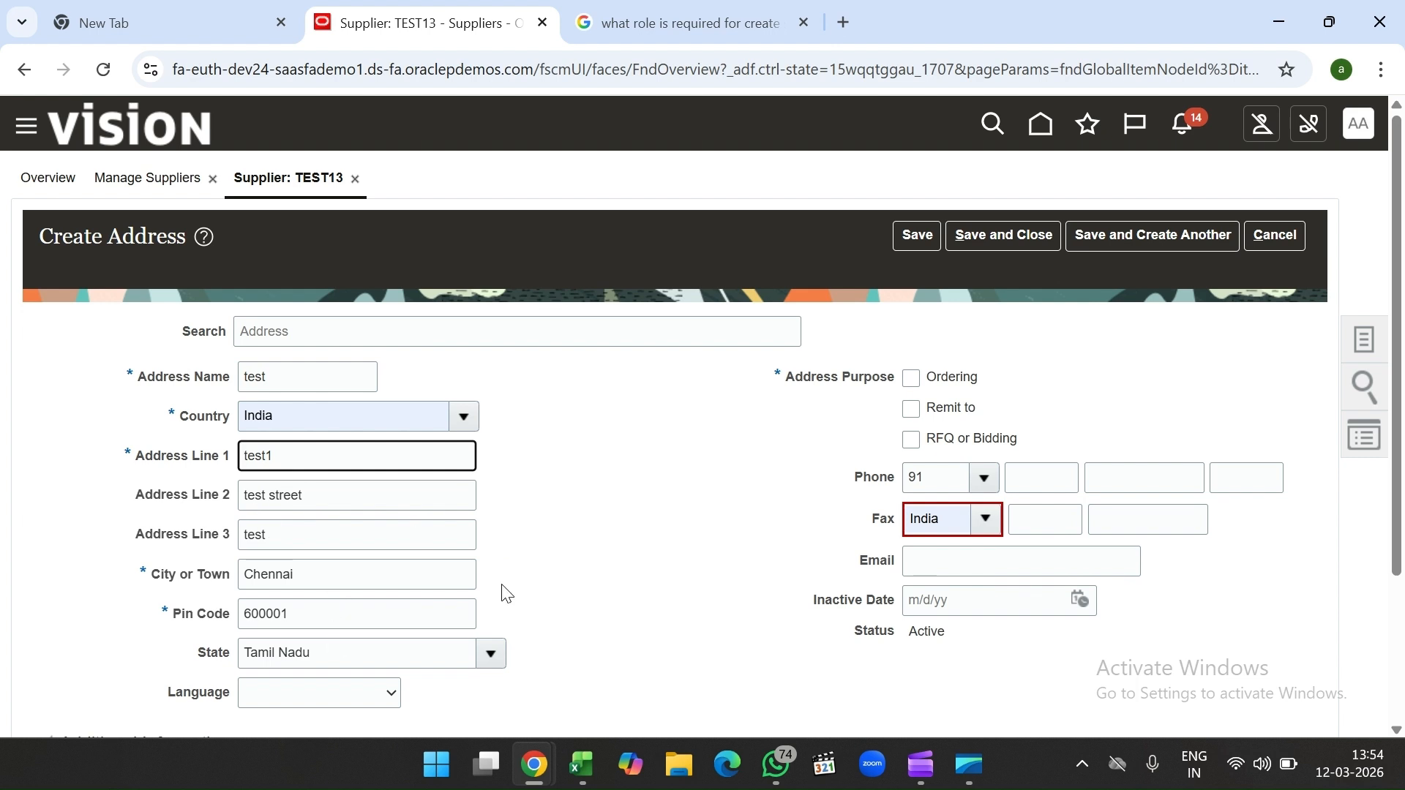
{"action": "scroll", "coordinate": [379, 502], "scroll_direction": "down", "scroll_amount": 2}
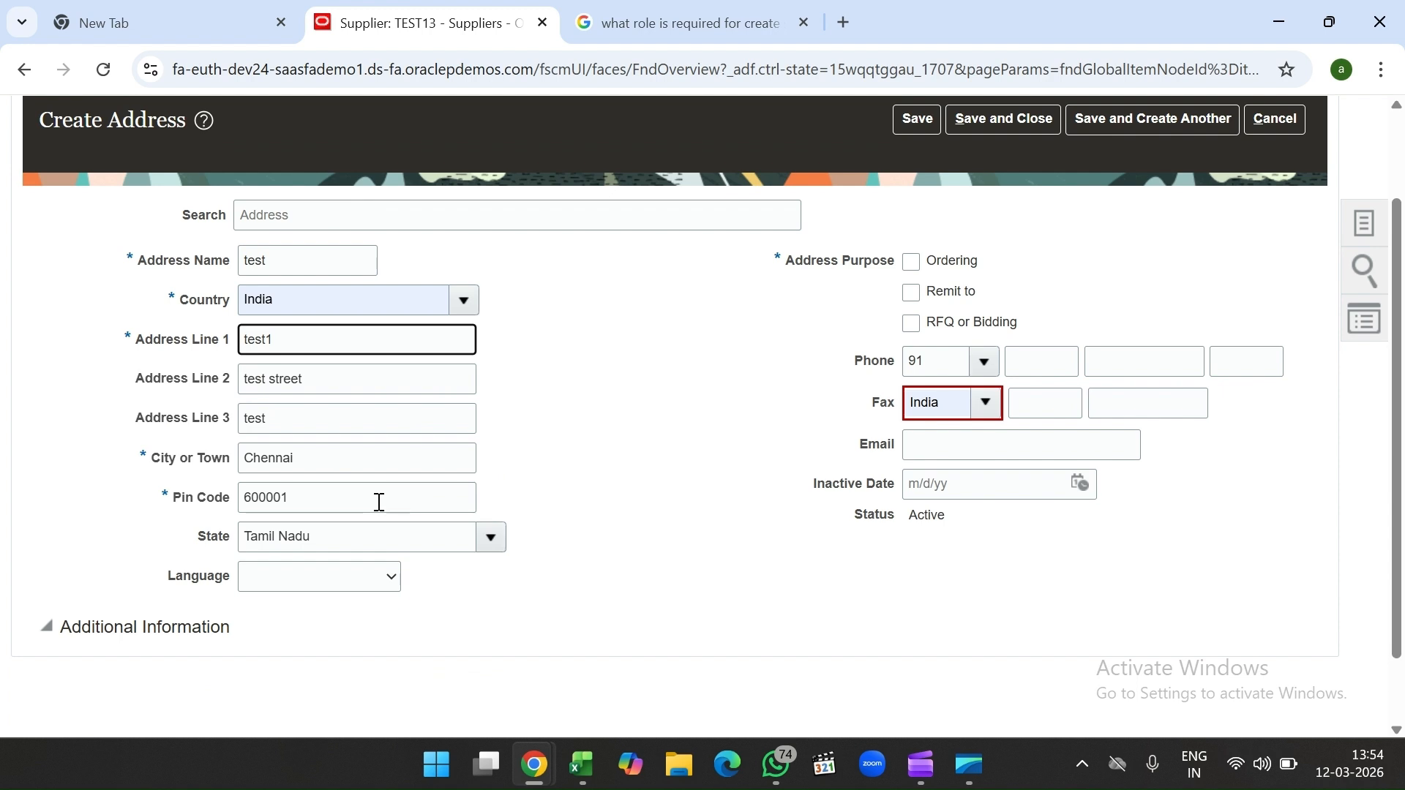
{"action": "scroll", "coordinate": [615, 462], "scroll_direction": "up", "scroll_amount": 2}
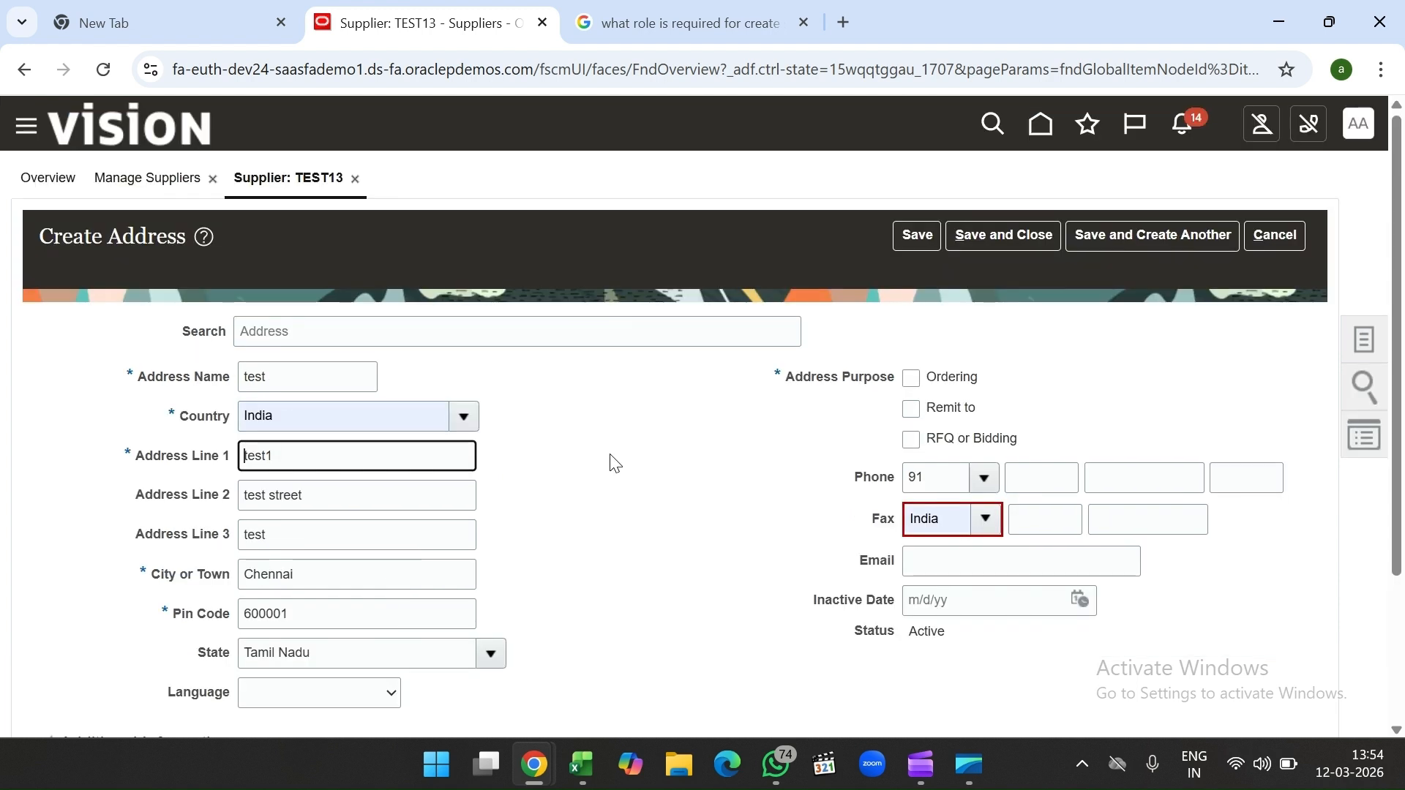
Step: Clear the invalid India value from the fax field
{"action": "left_click", "coordinate": [946, 520]}
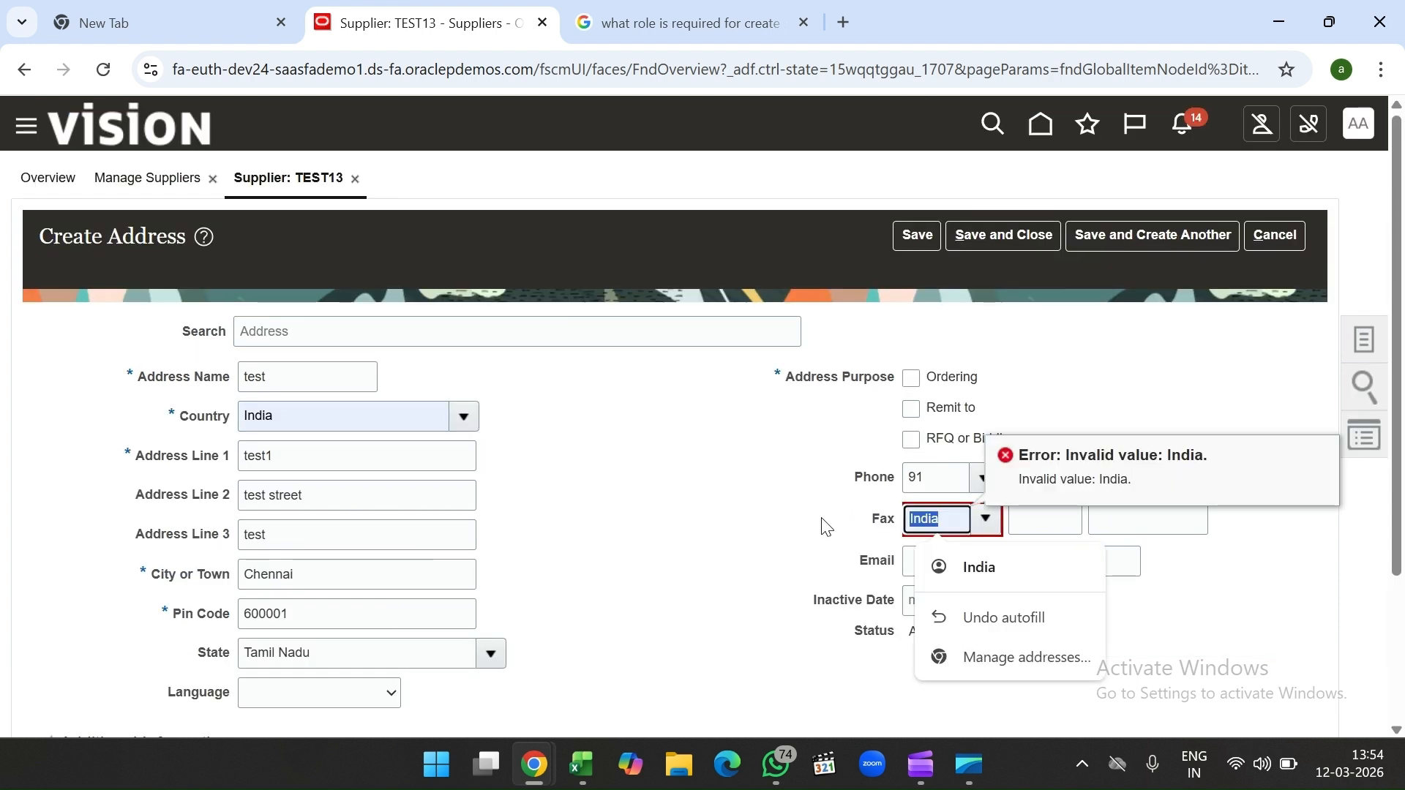
{"action": "key", "text": "BackSpace"}
{"action": "left_click", "coordinate": [789, 476]}
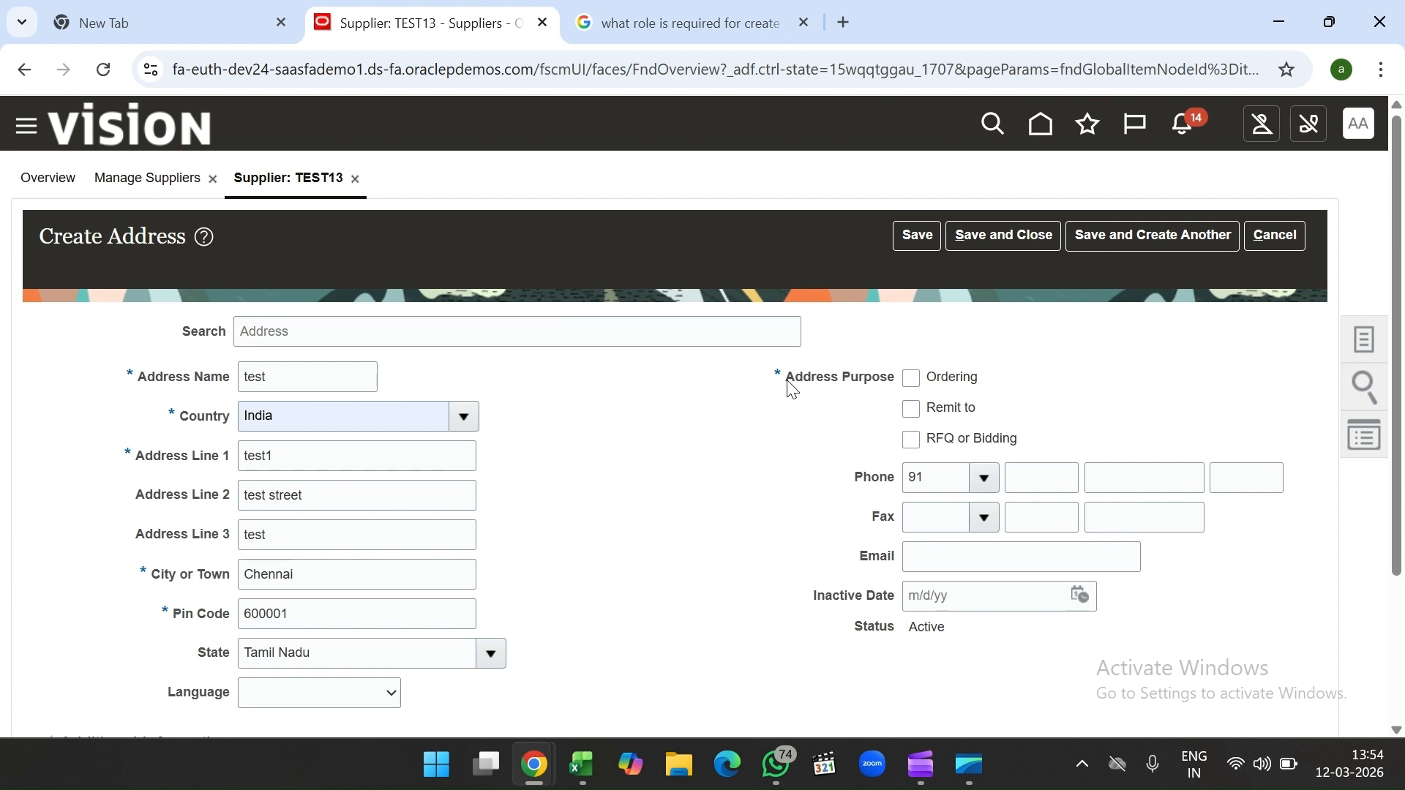
{"action": "left_click_drag", "start_coordinate": [787, 377], "coordinate": [897, 388]}
{"action": "left_click", "coordinate": [974, 345]}
Step: Give the address Ordering and Remit to purposes only, and save it
{"action": "left_click", "coordinate": [917, 388]}
{"action": "left_click", "coordinate": [913, 415]}
{"action": "left_click", "coordinate": [912, 440]}
{"action": "left_click", "coordinate": [911, 439]}
{"action": "left_click", "coordinate": [1024, 245]}
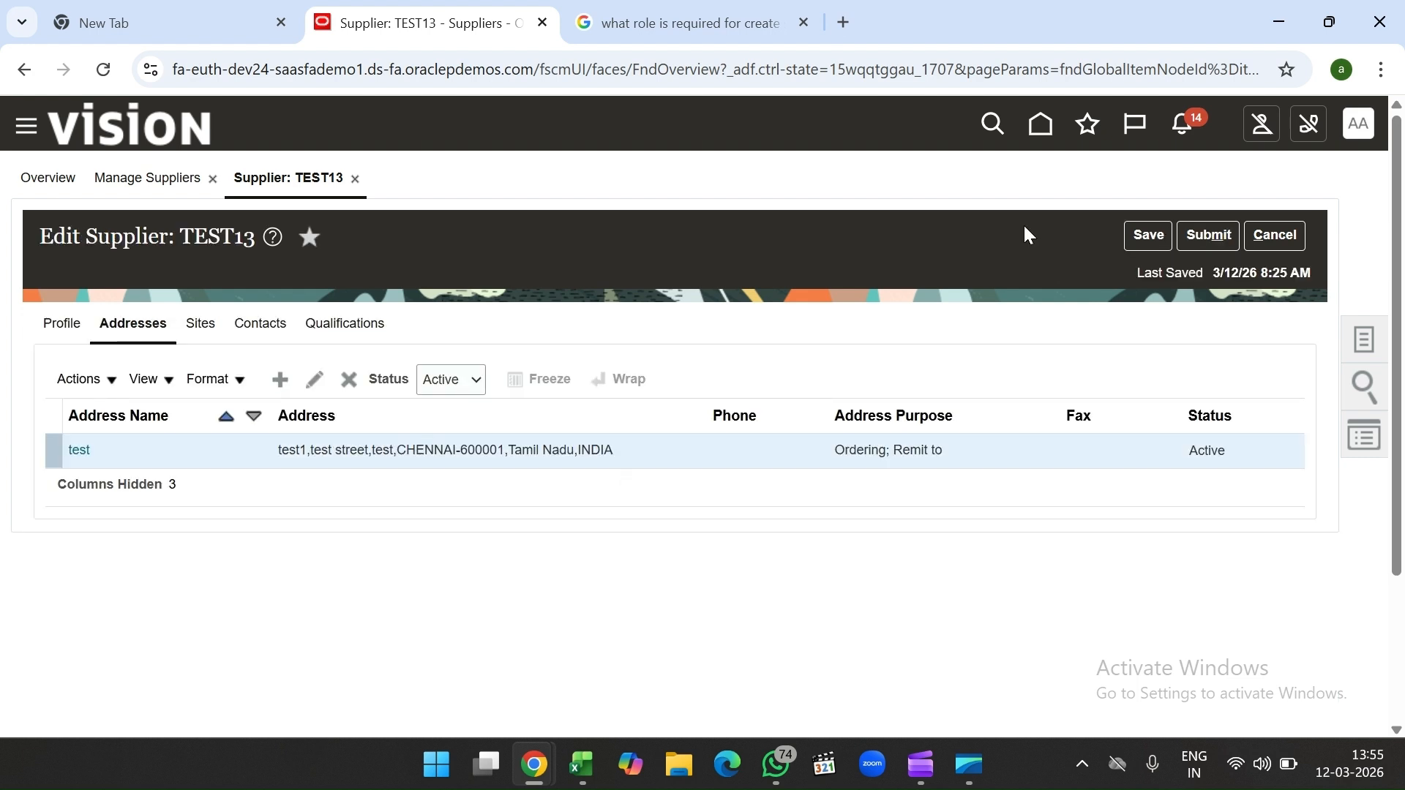
Step: Save TEST13, verify the new address is listed, and submit the changes
{"action": "left_click", "coordinate": [1148, 235]}
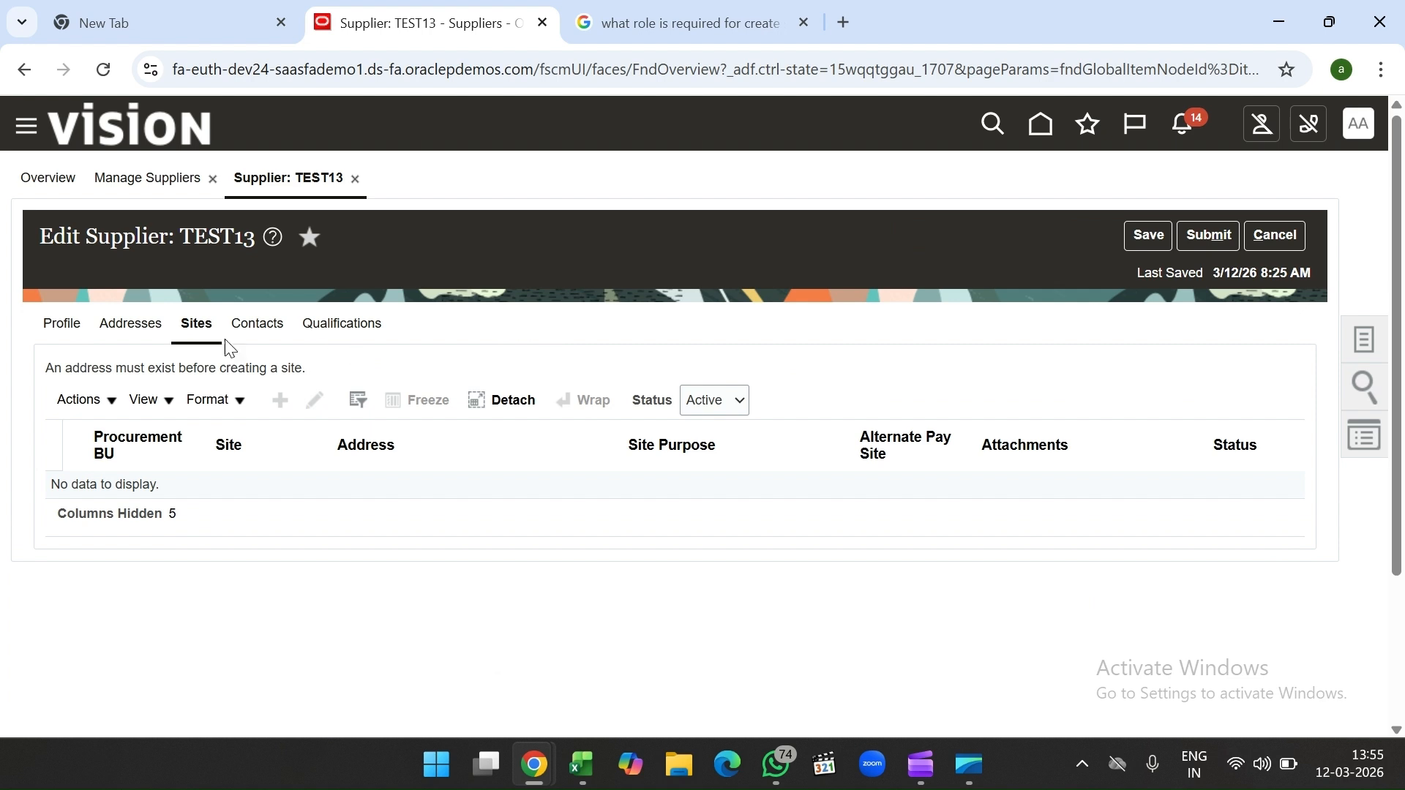
{"action": "left_click", "coordinate": [139, 329]}
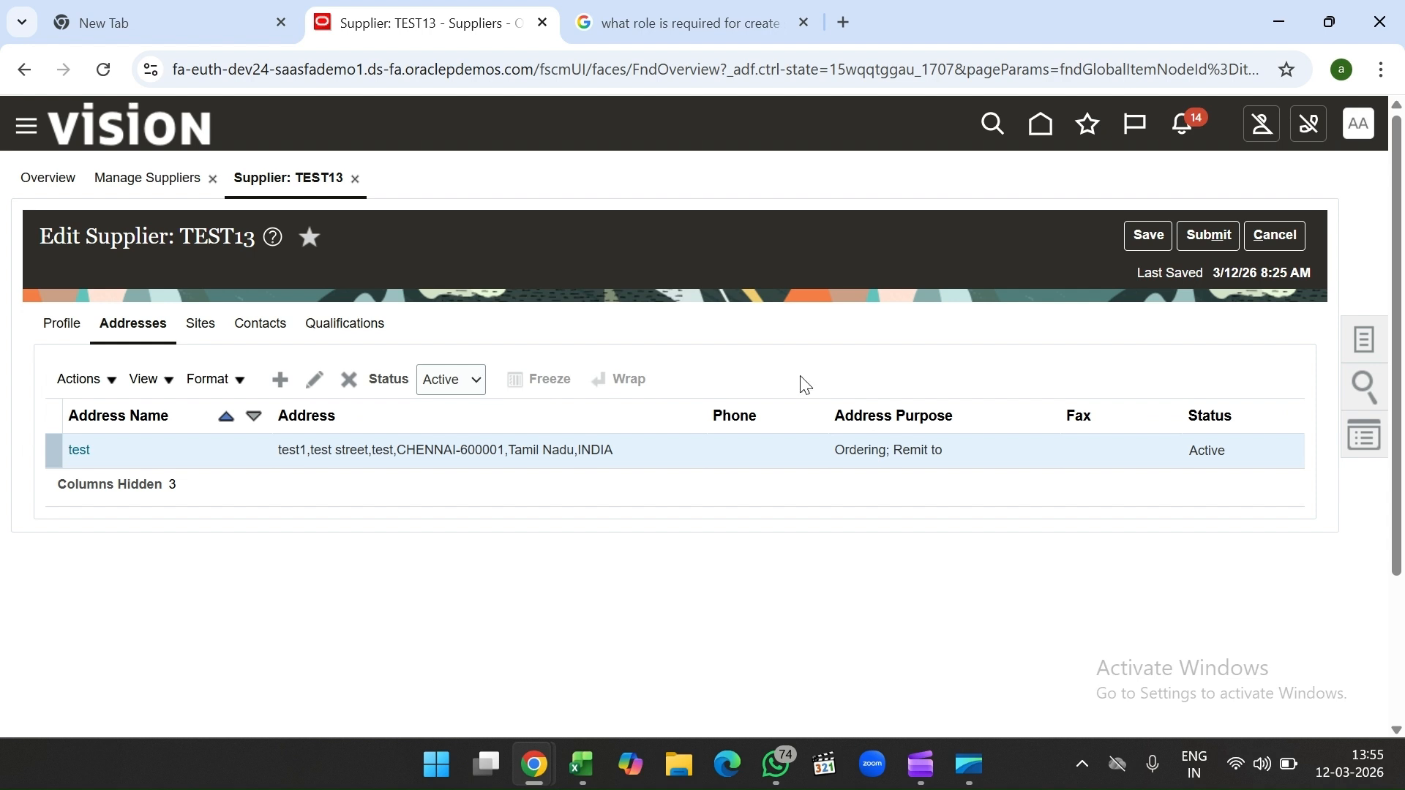
{"action": "left_click", "coordinate": [1198, 244]}
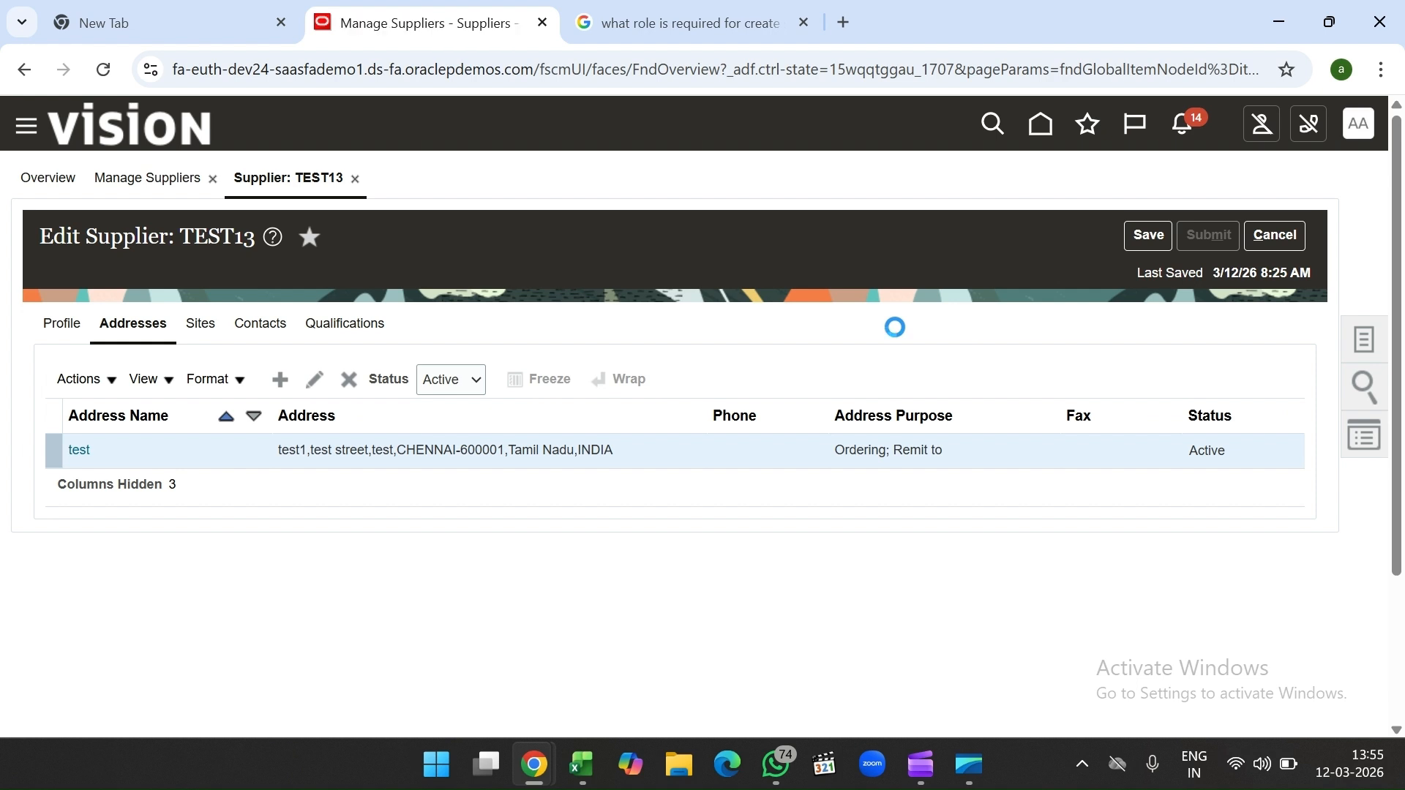
Step: Acknowledge the submission and read TEST13's pending-change note in the search results
{"action": "left_click", "coordinate": [957, 292]}
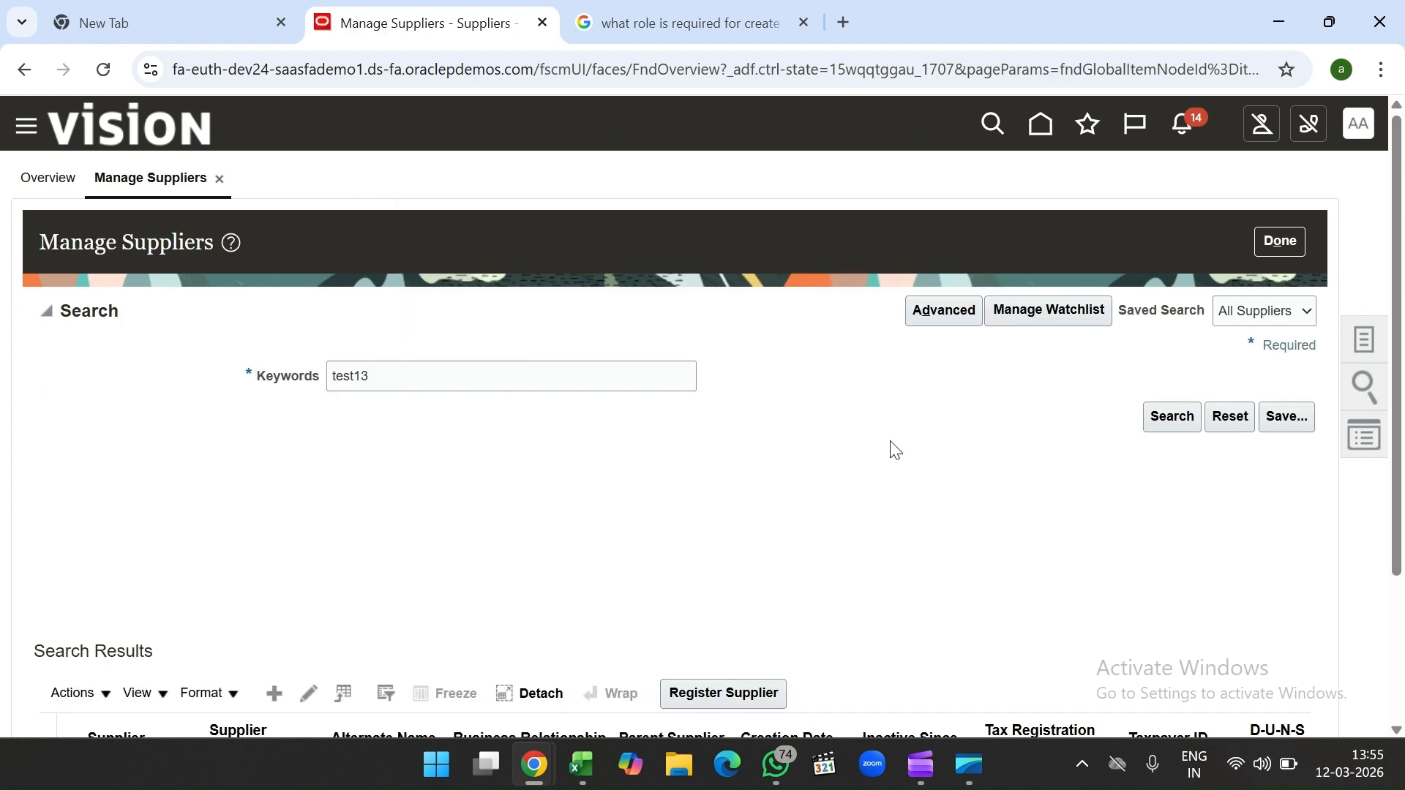
{"action": "scroll", "coordinate": [895, 450], "scroll_direction": "down", "scroll_amount": 3}
{"action": "scroll", "coordinate": [915, 388], "scroll_direction": "up", "scroll_amount": 1}
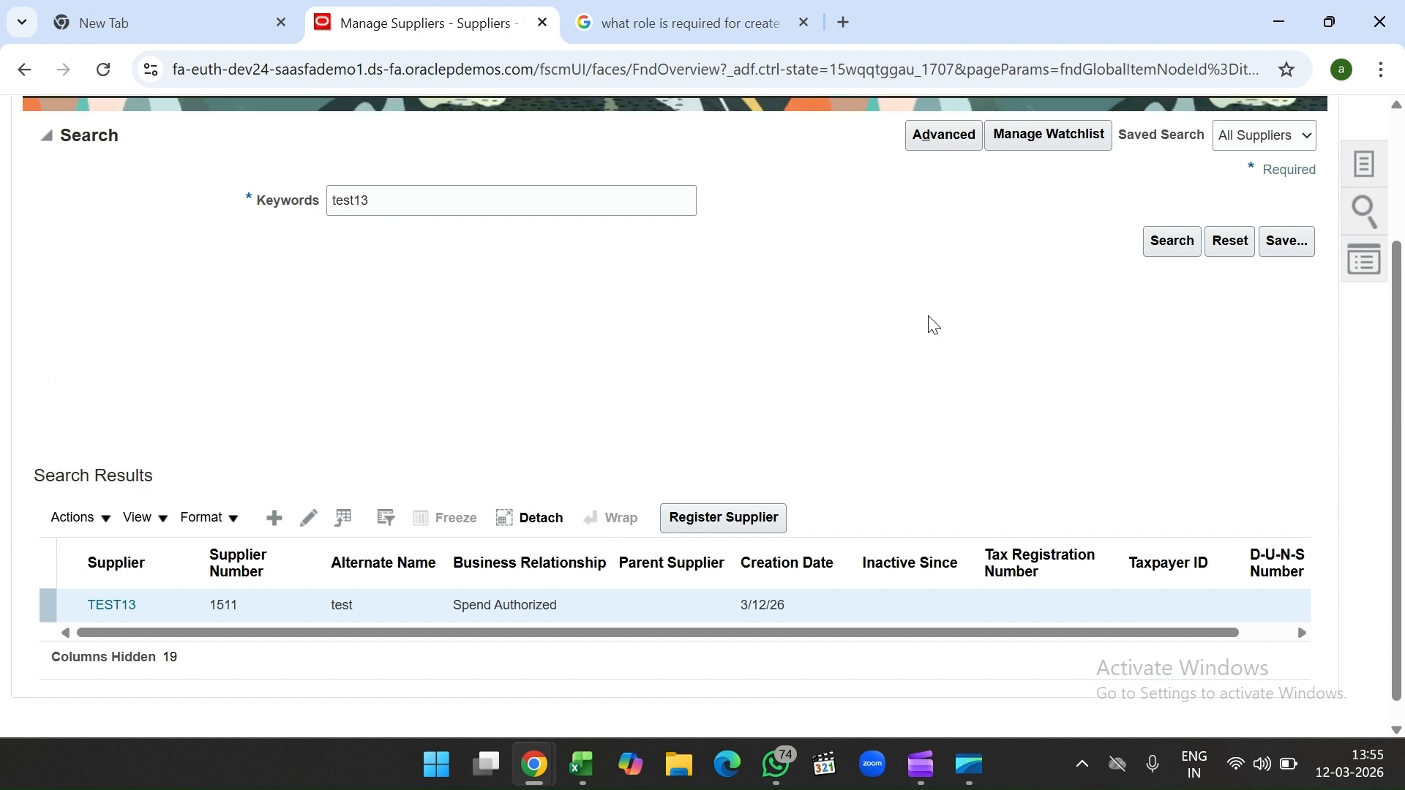
{"action": "scroll", "coordinate": [933, 324], "scroll_direction": "up", "scroll_amount": 2}
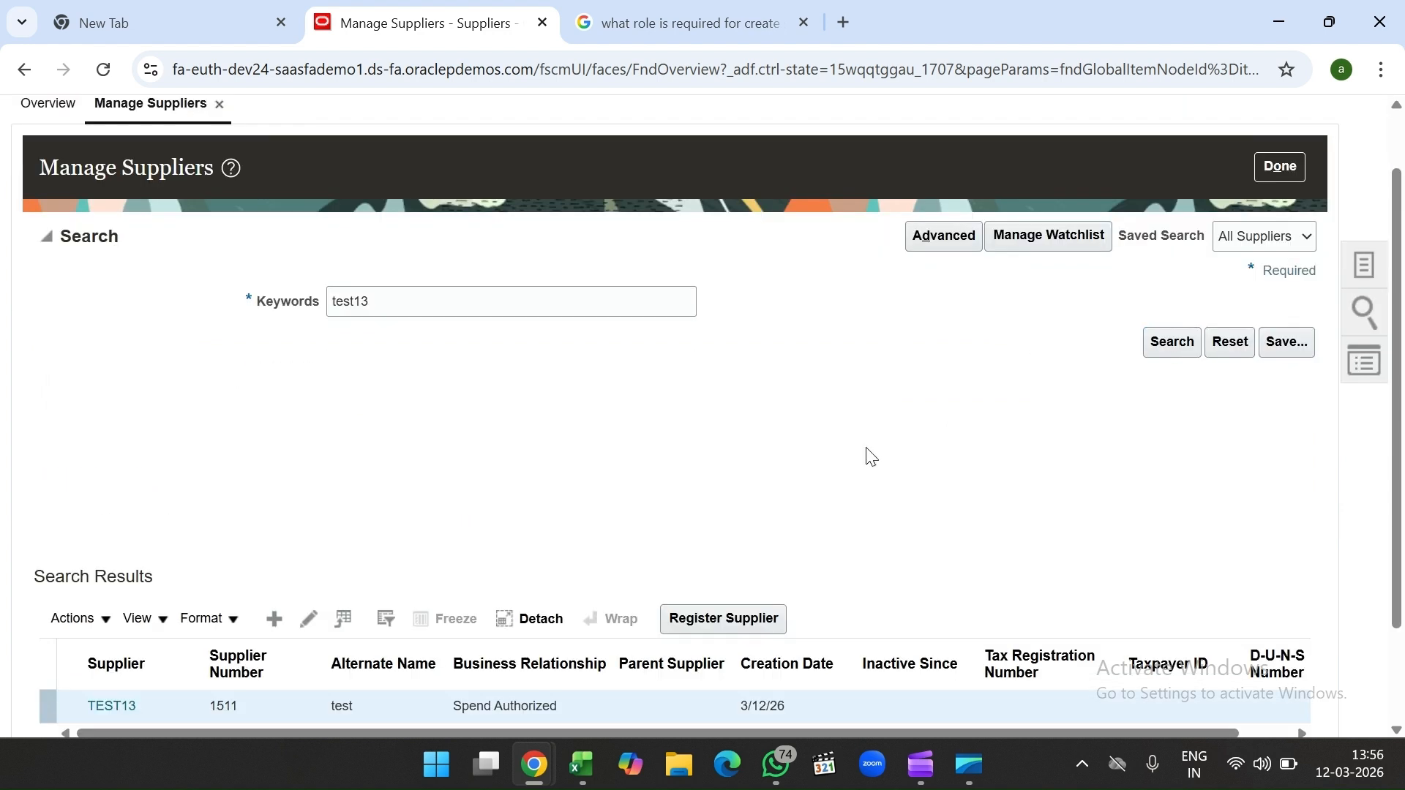
{"action": "scroll", "coordinate": [871, 456], "scroll_direction": "down", "scroll_amount": 2}
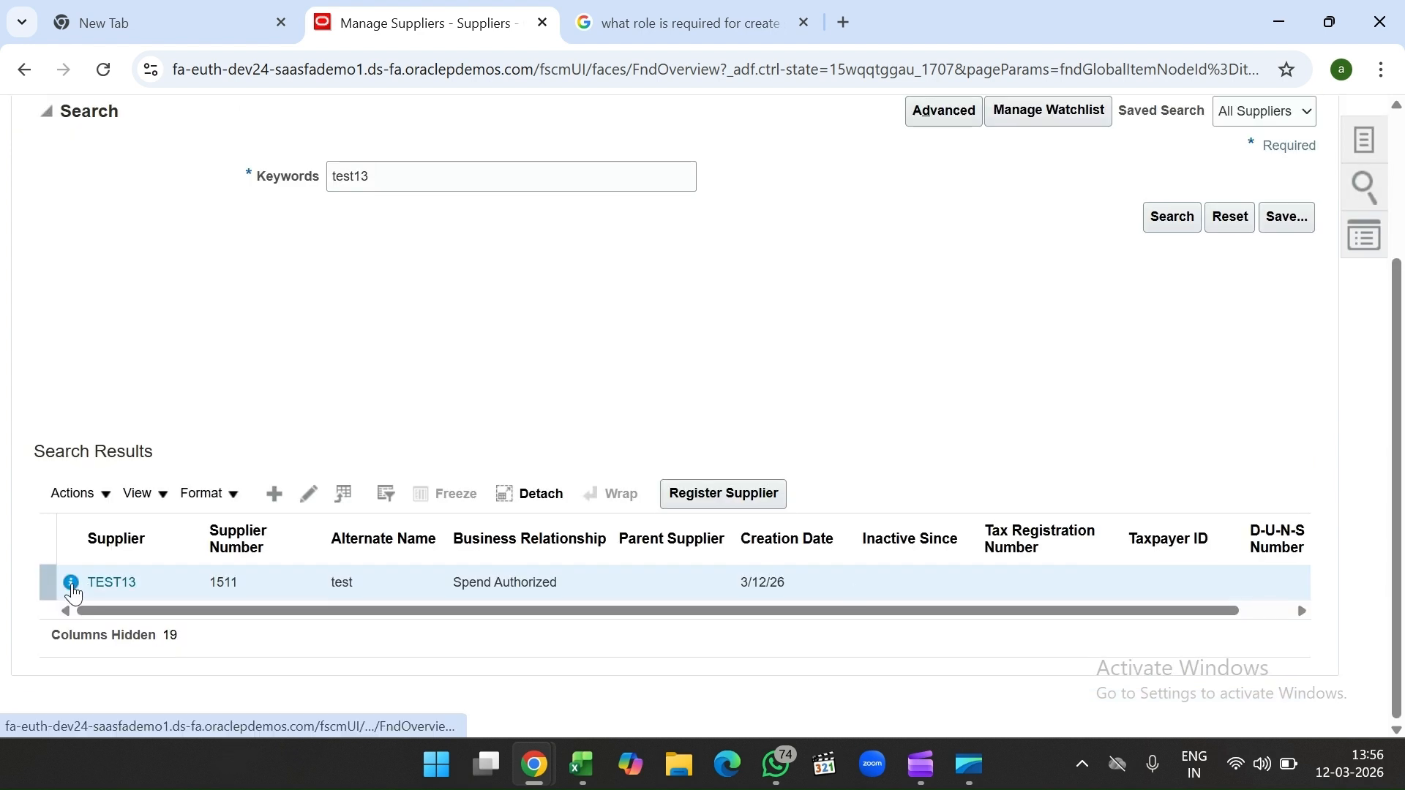
{"action": "mouse_move", "coordinate": [72, 593]}
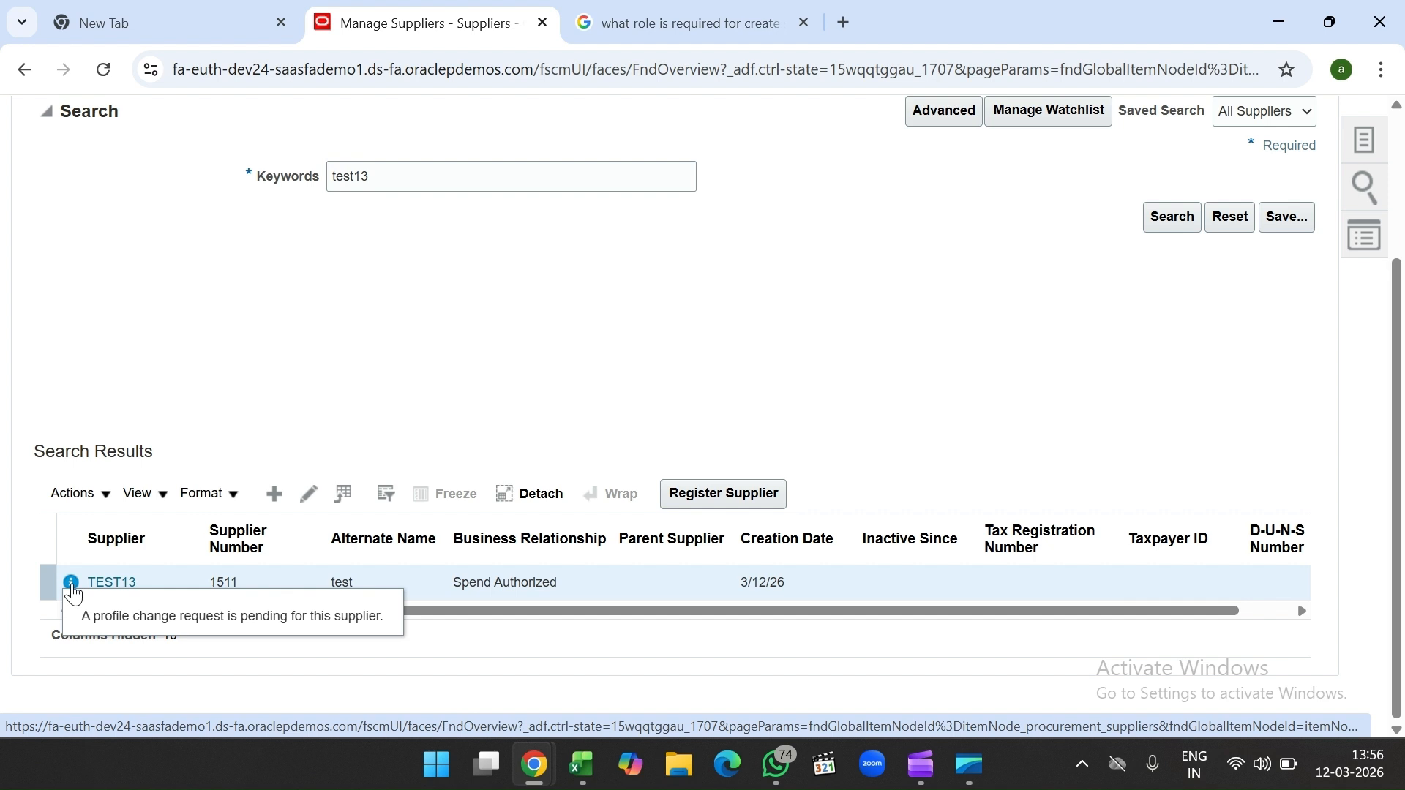
Step: Refresh the test13 supplier search and open TEST13's details
{"action": "scroll", "coordinate": [847, 398], "scroll_direction": "up", "scroll_amount": 1}
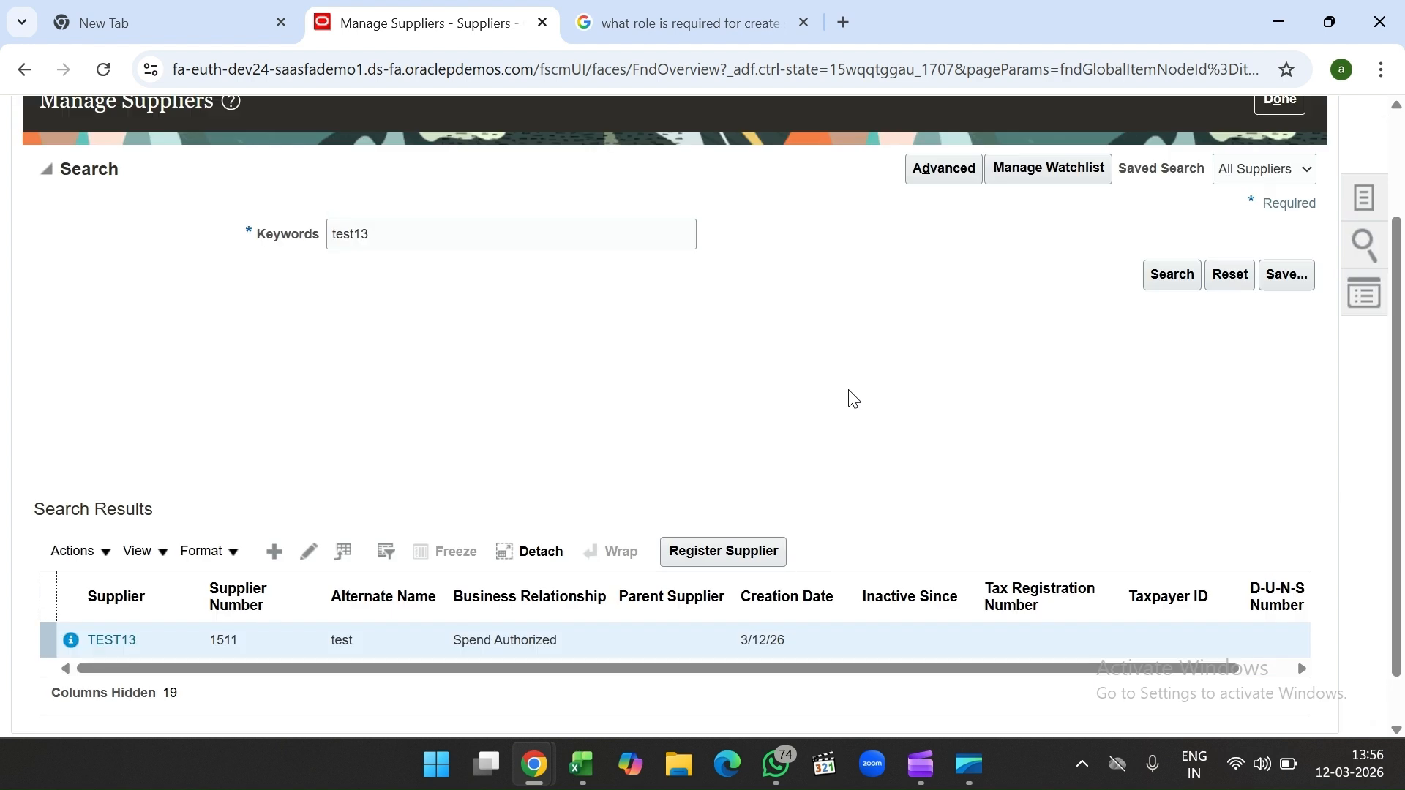
{"action": "left_click", "coordinate": [1171, 272]}
{"action": "scroll", "coordinate": [900, 319], "scroll_direction": "down", "scroll_amount": 1}
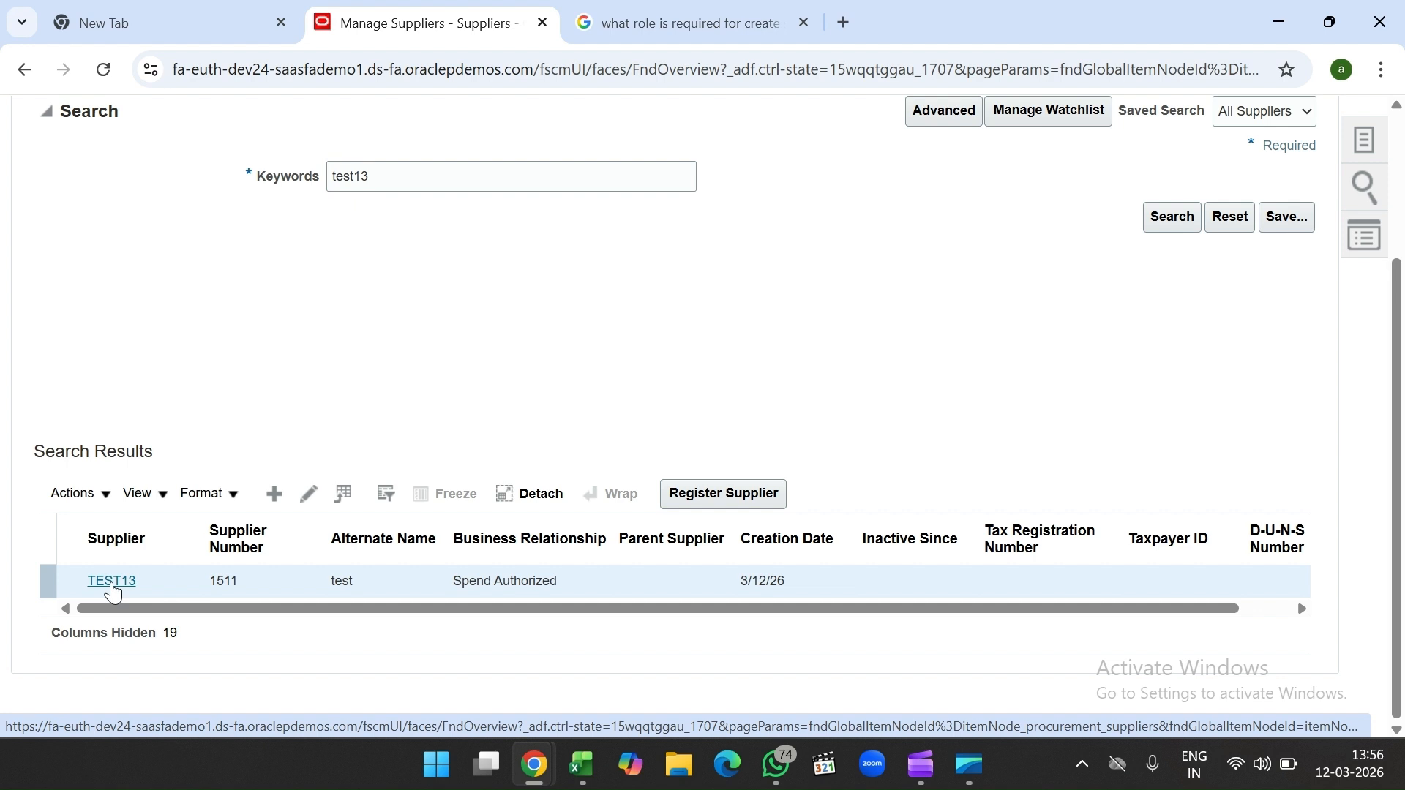
{"action": "left_click", "coordinate": [114, 583]}
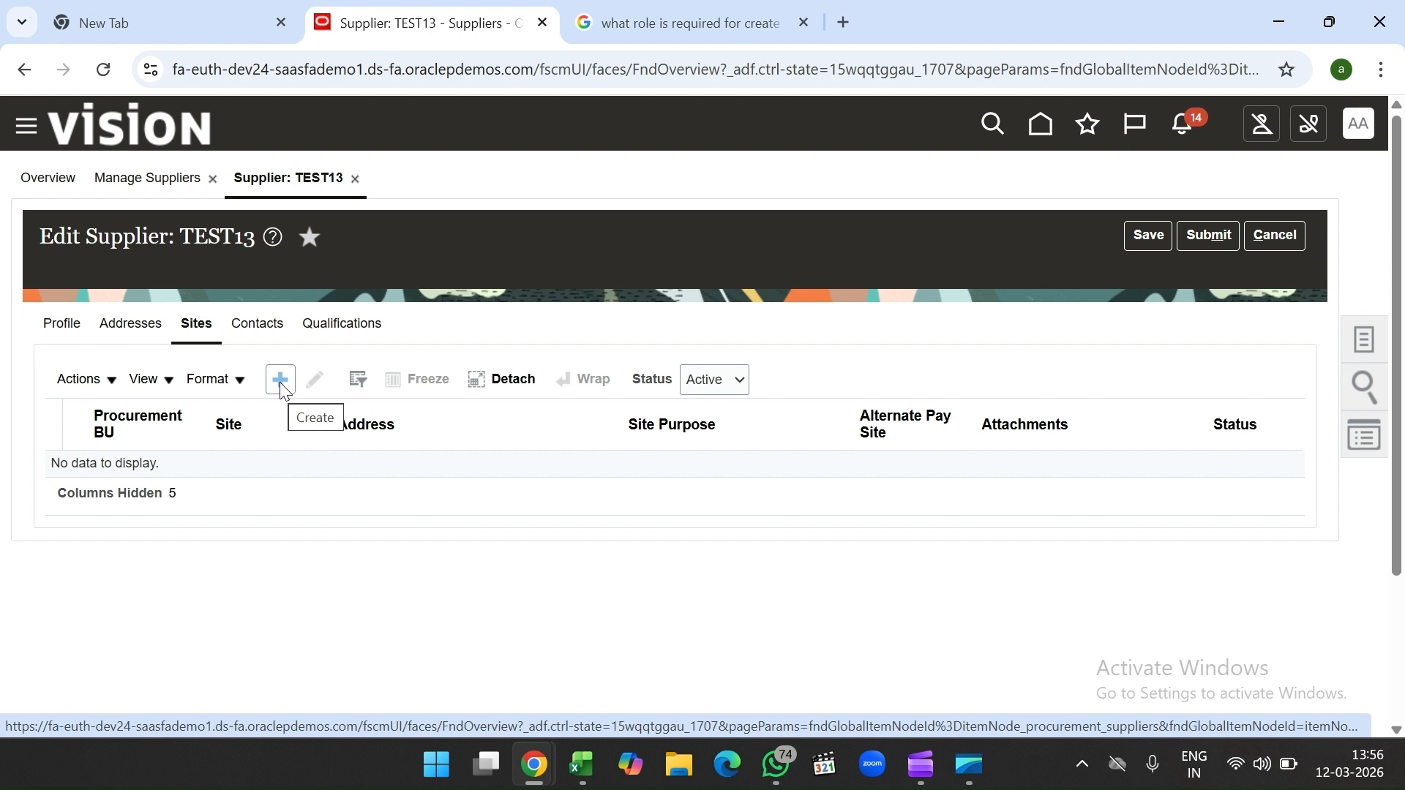
Step: Start a new TEST13 site under India Business Unit, beginning with its address name
{"action": "left_click", "coordinate": [280, 382]}
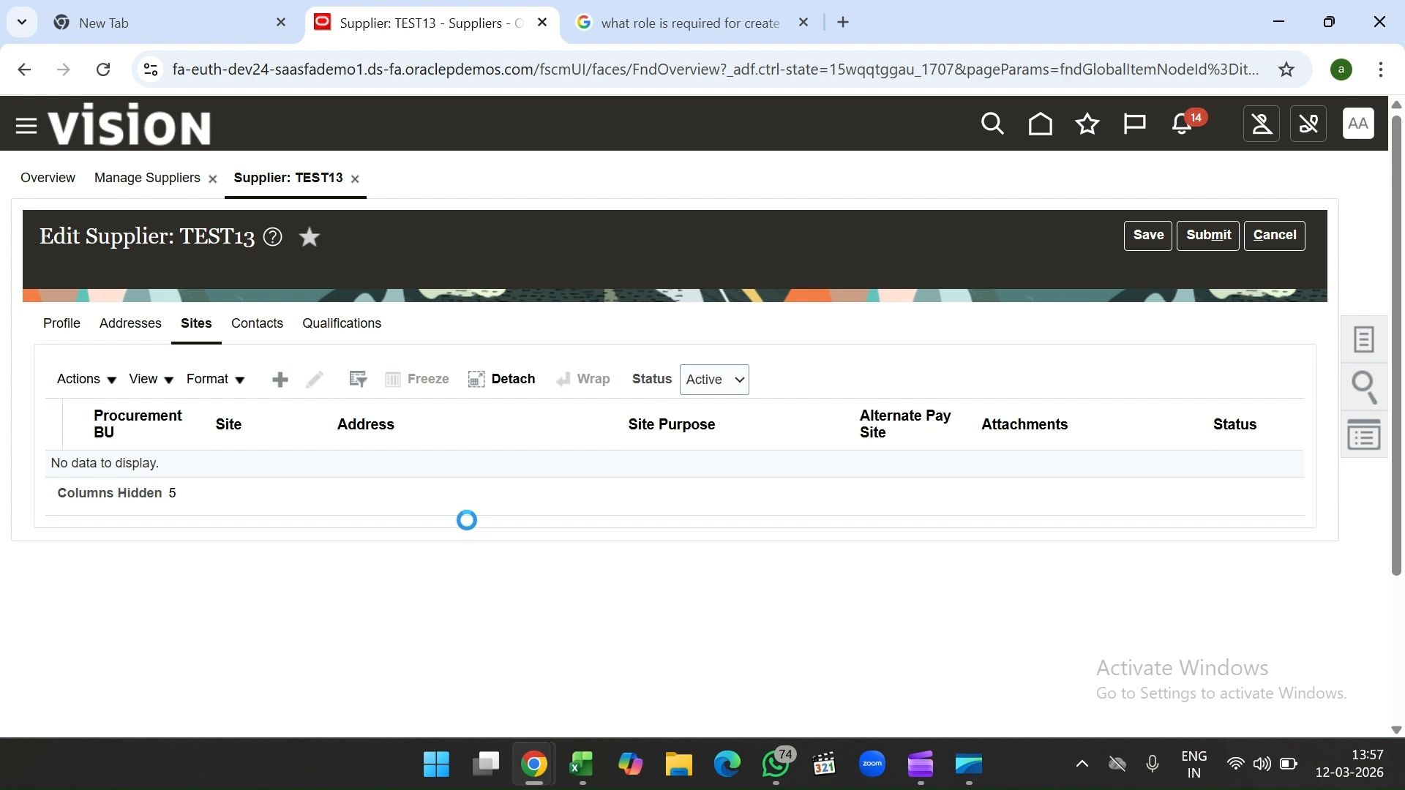
{"action": "left_click", "coordinate": [446, 370]}
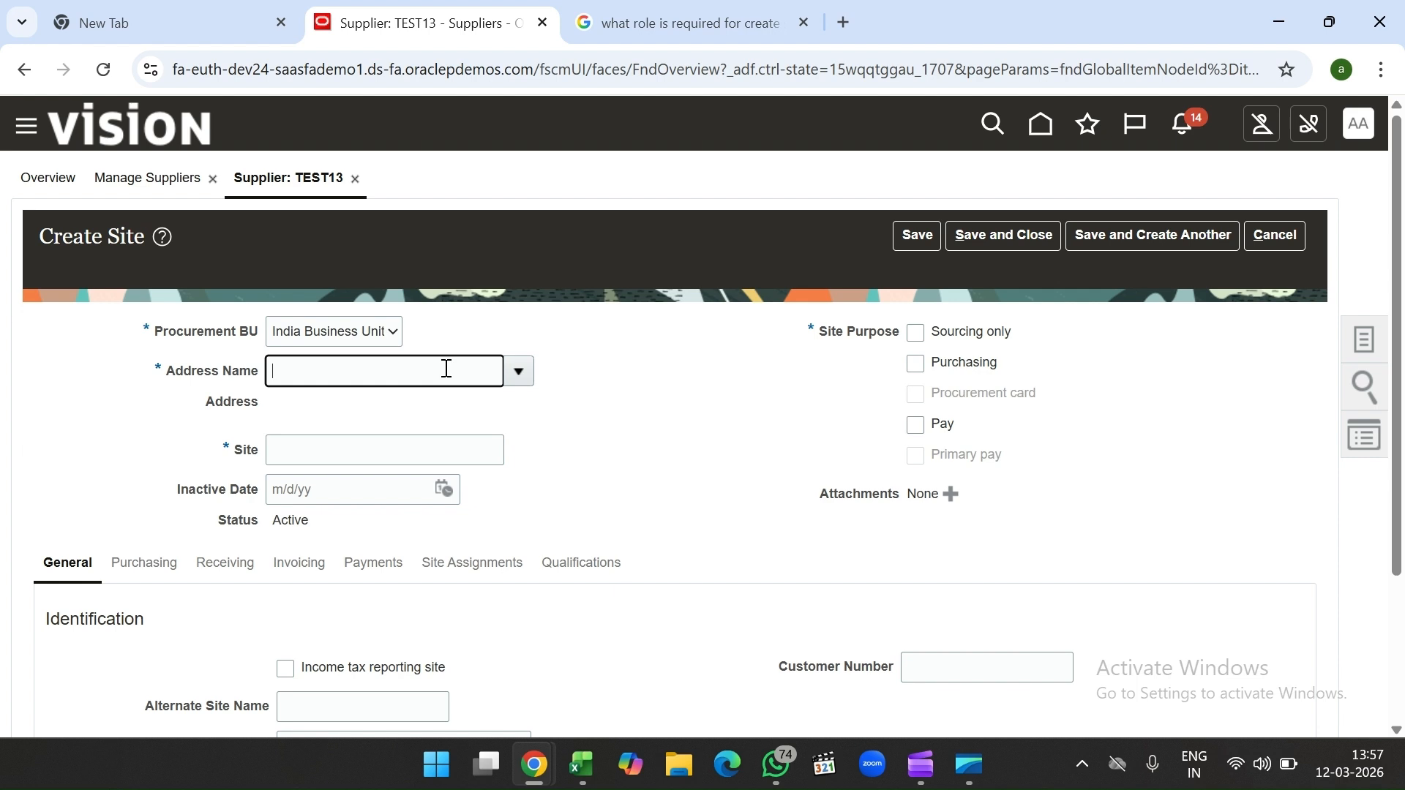
Step: Save site 'test' on the Chennai address with Purchasing and Pay purposes, Sourcing only cleared
{"action": "left_click", "coordinate": [518, 374]}
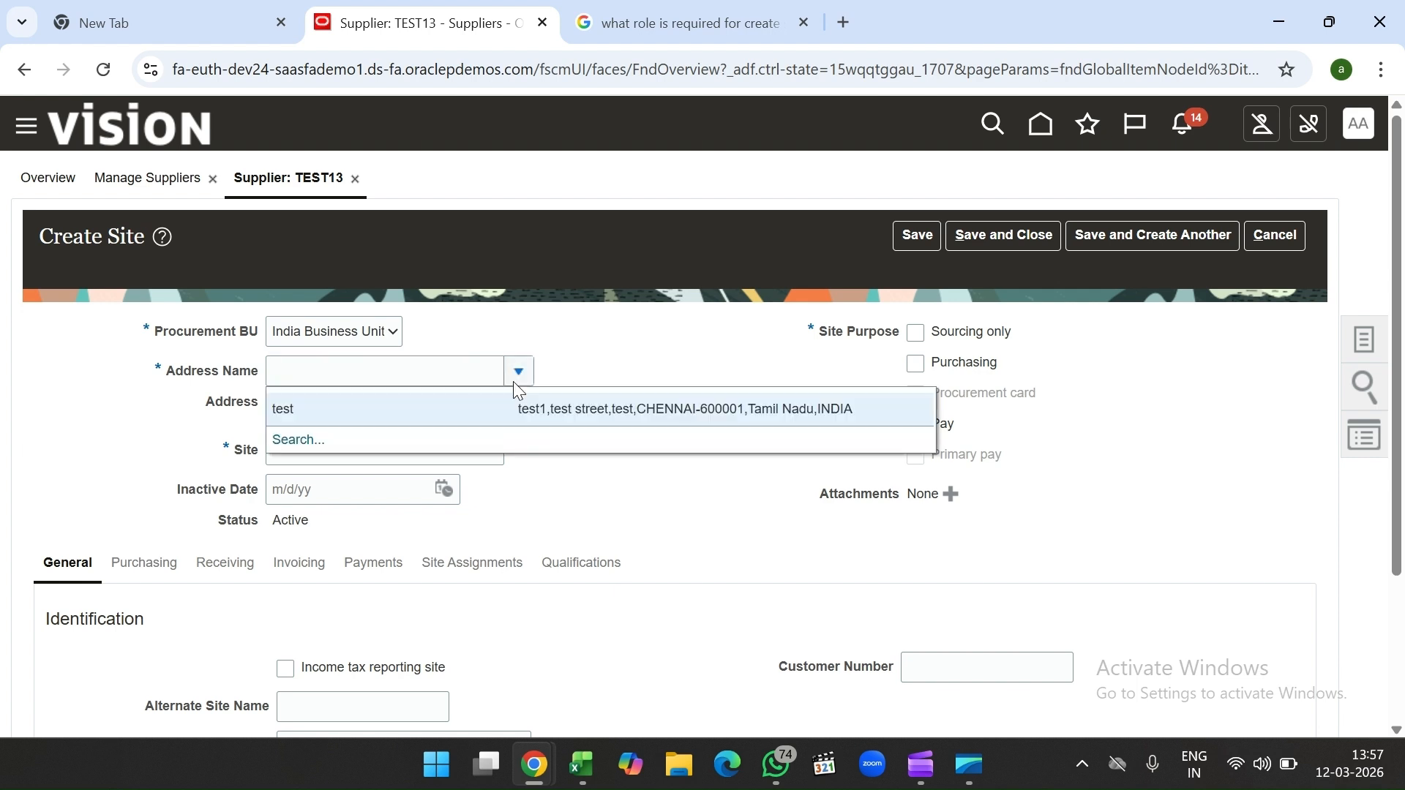
{"action": "left_click", "coordinate": [495, 414]}
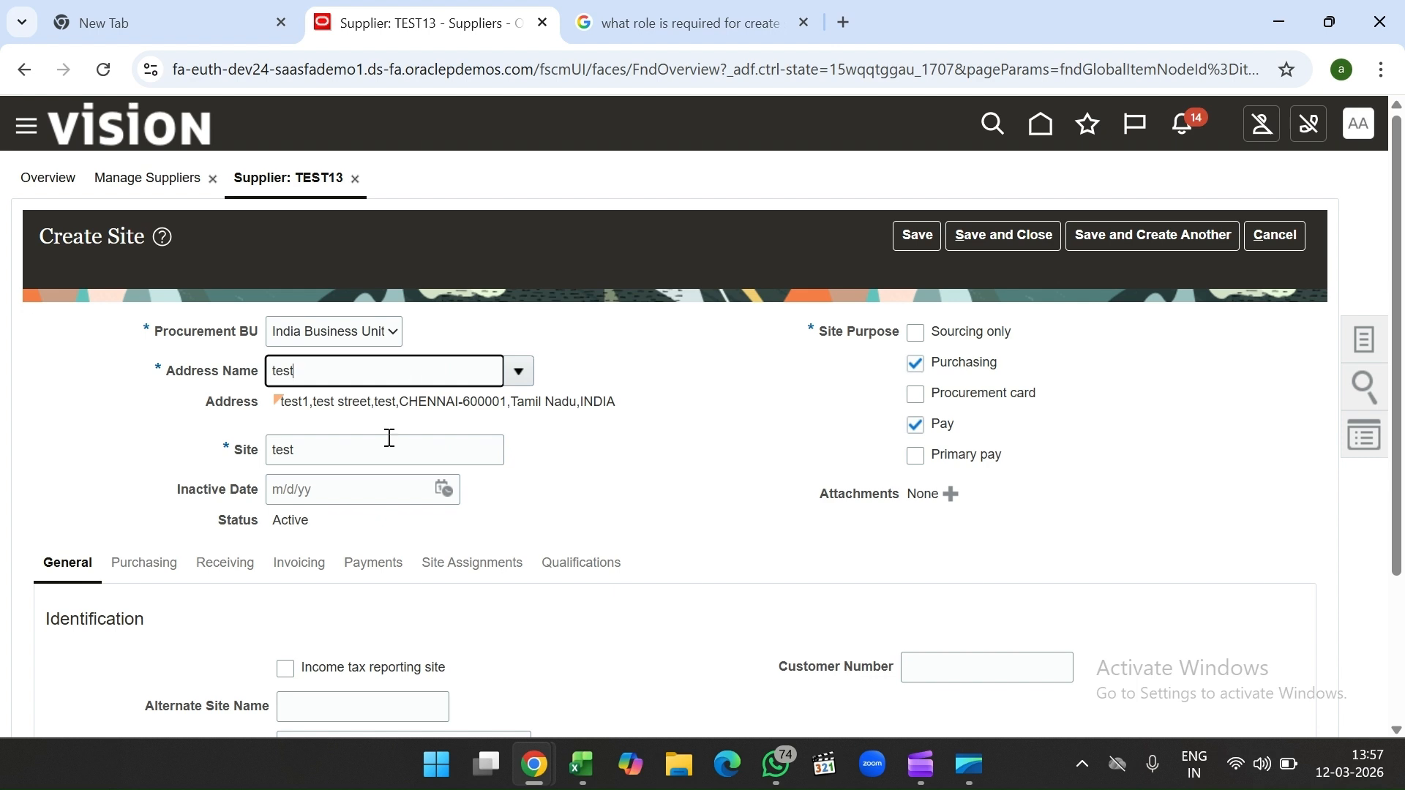
{"action": "scroll", "coordinate": [495, 505], "scroll_direction": "down", "scroll_amount": 1}
{"action": "scroll", "coordinate": [683, 486], "scroll_direction": "up", "scroll_amount": 1}
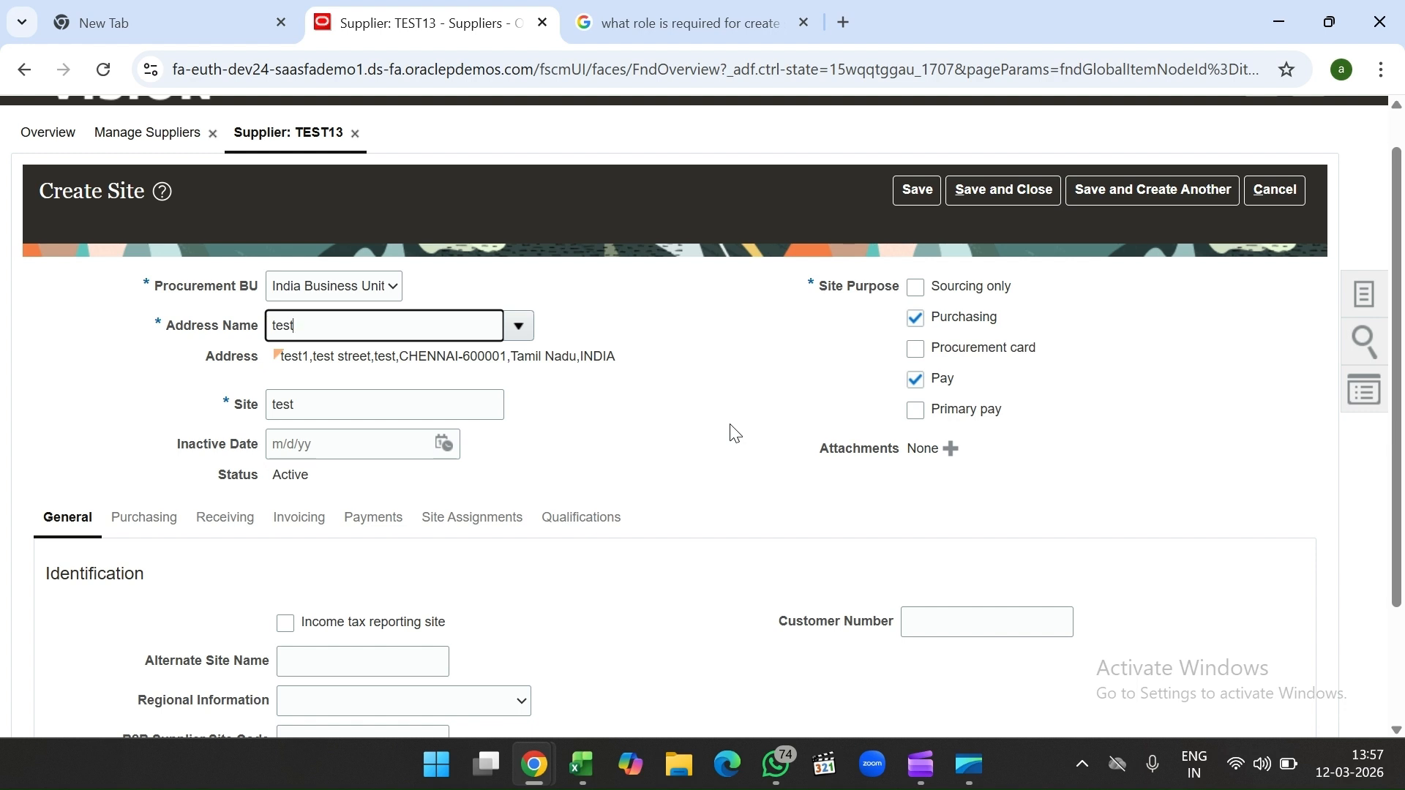
{"action": "scroll", "coordinate": [735, 434], "scroll_direction": "down", "scroll_amount": 2}
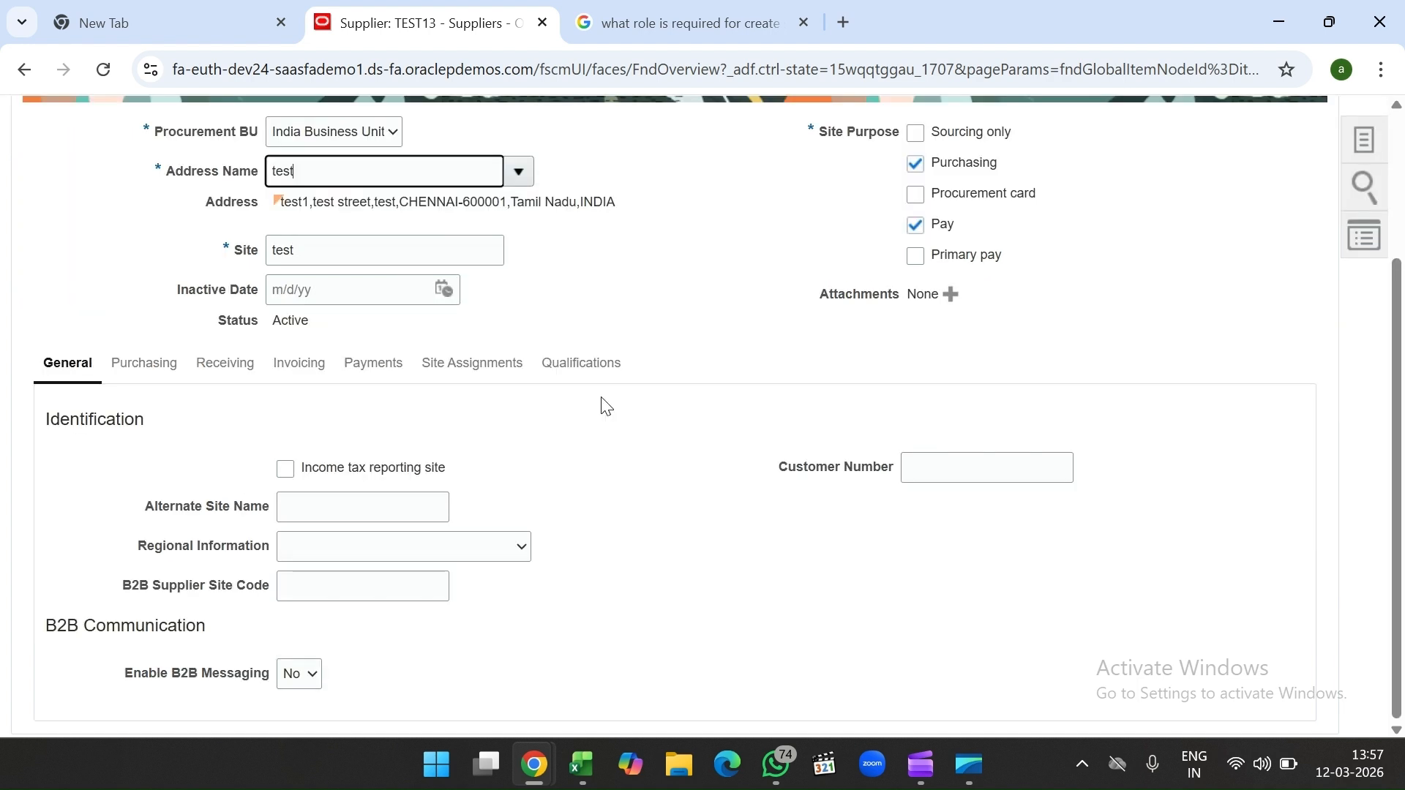
{"action": "scroll", "coordinate": [736, 348], "scroll_direction": "up", "scroll_amount": 2}
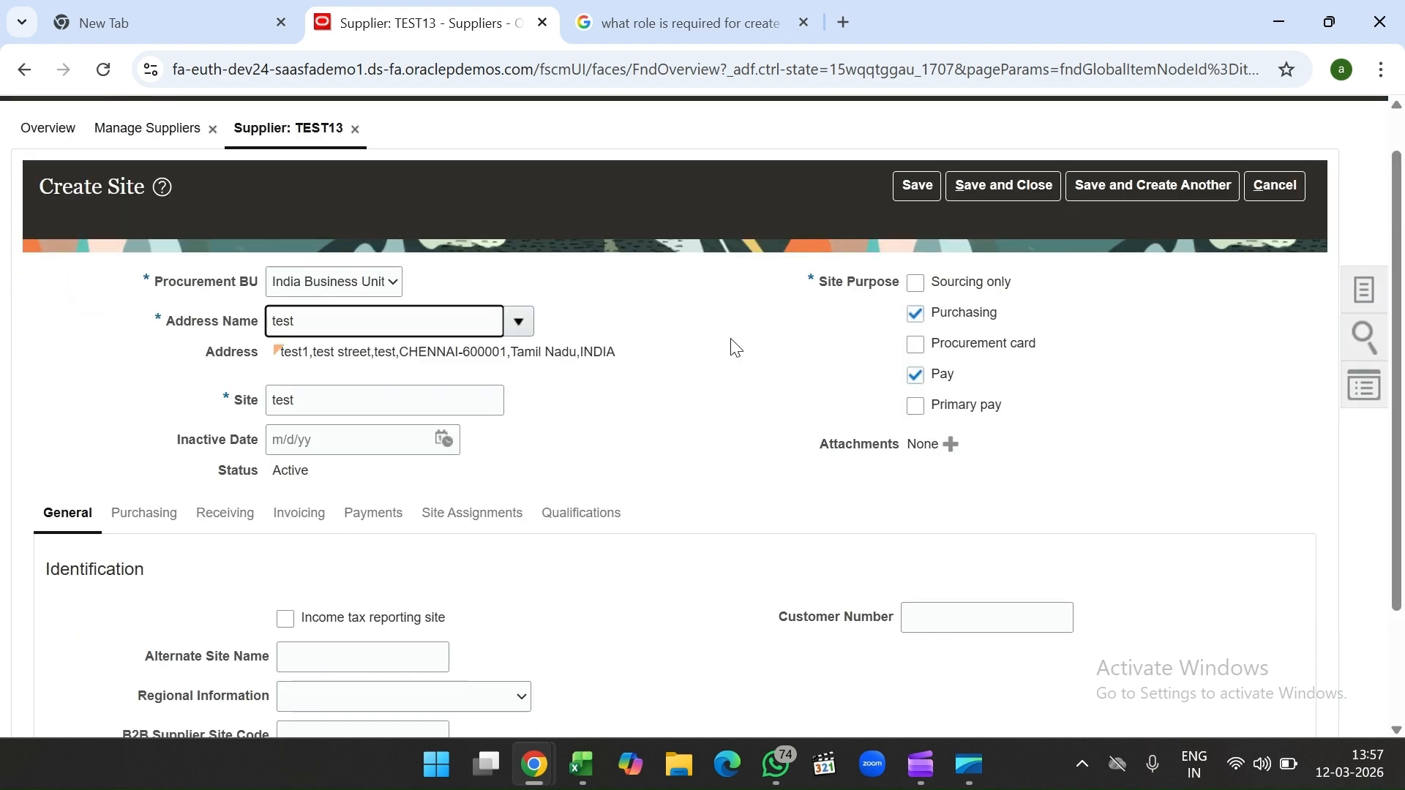
{"action": "left_click", "coordinate": [917, 284]}
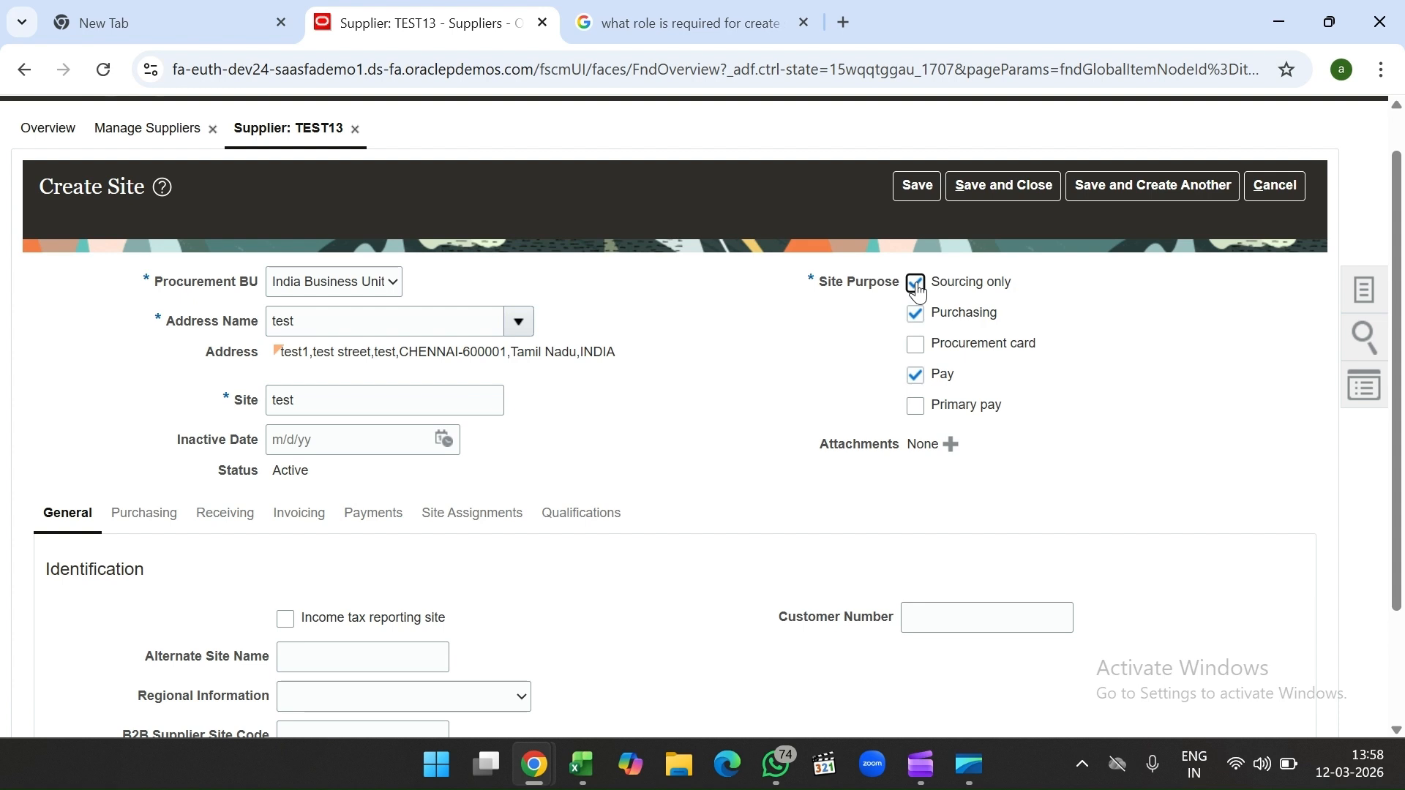
{"action": "left_click", "coordinate": [919, 291]}
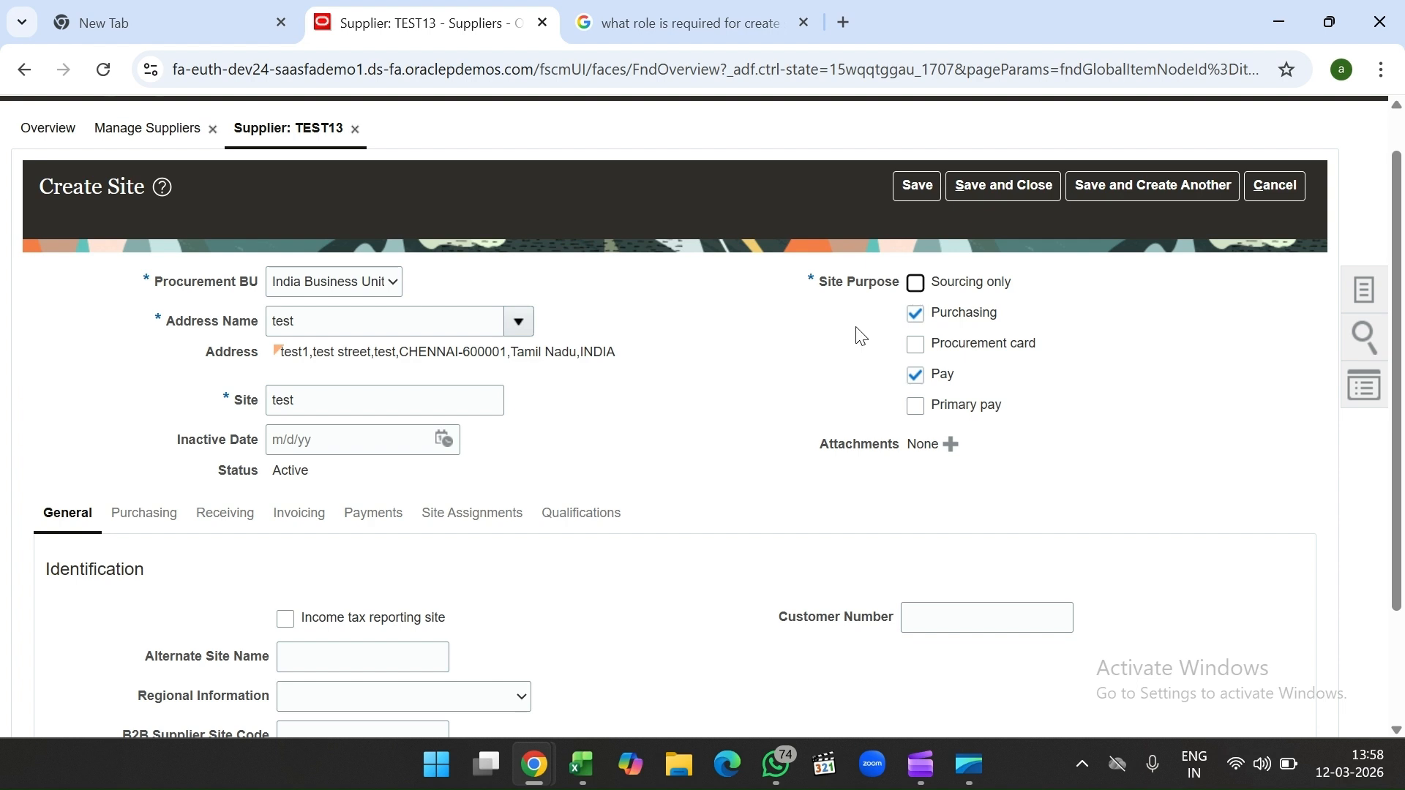
{"action": "left_click", "coordinate": [913, 192]}
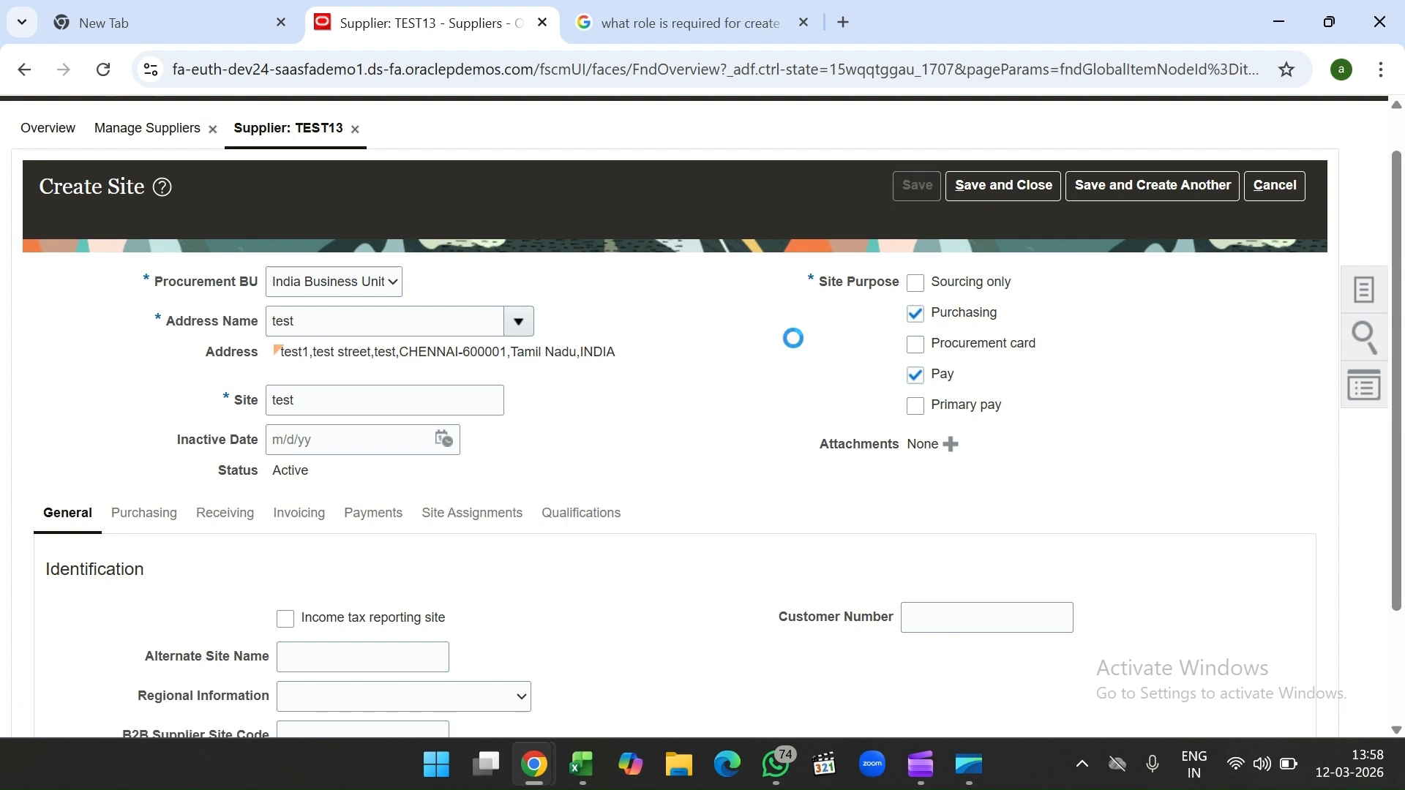
Step: Open the site's Purchasing settings, leaving Communication Method unset
{"action": "scroll", "coordinate": [763, 420], "scroll_direction": "down", "scroll_amount": 3}
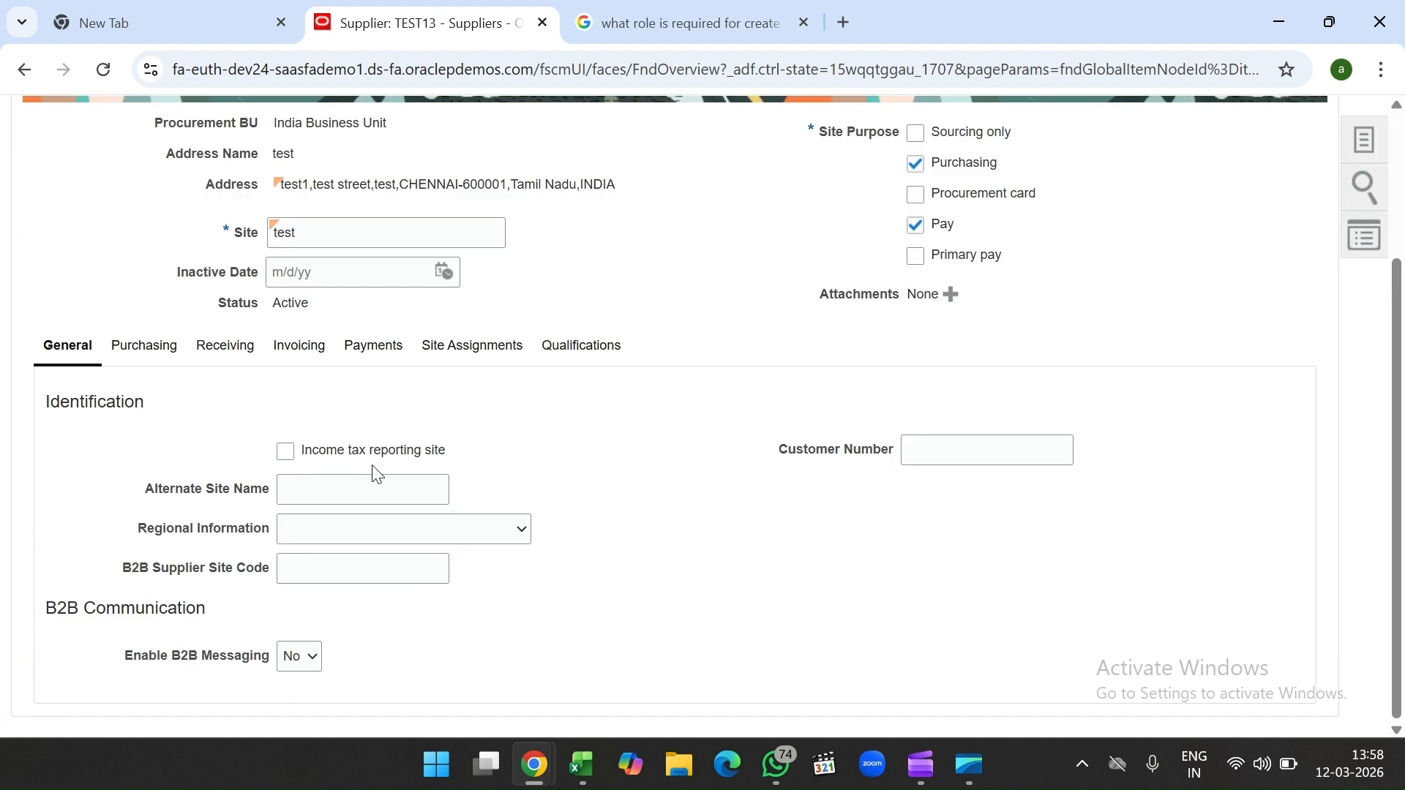
{"action": "left_click", "coordinate": [146, 350]}
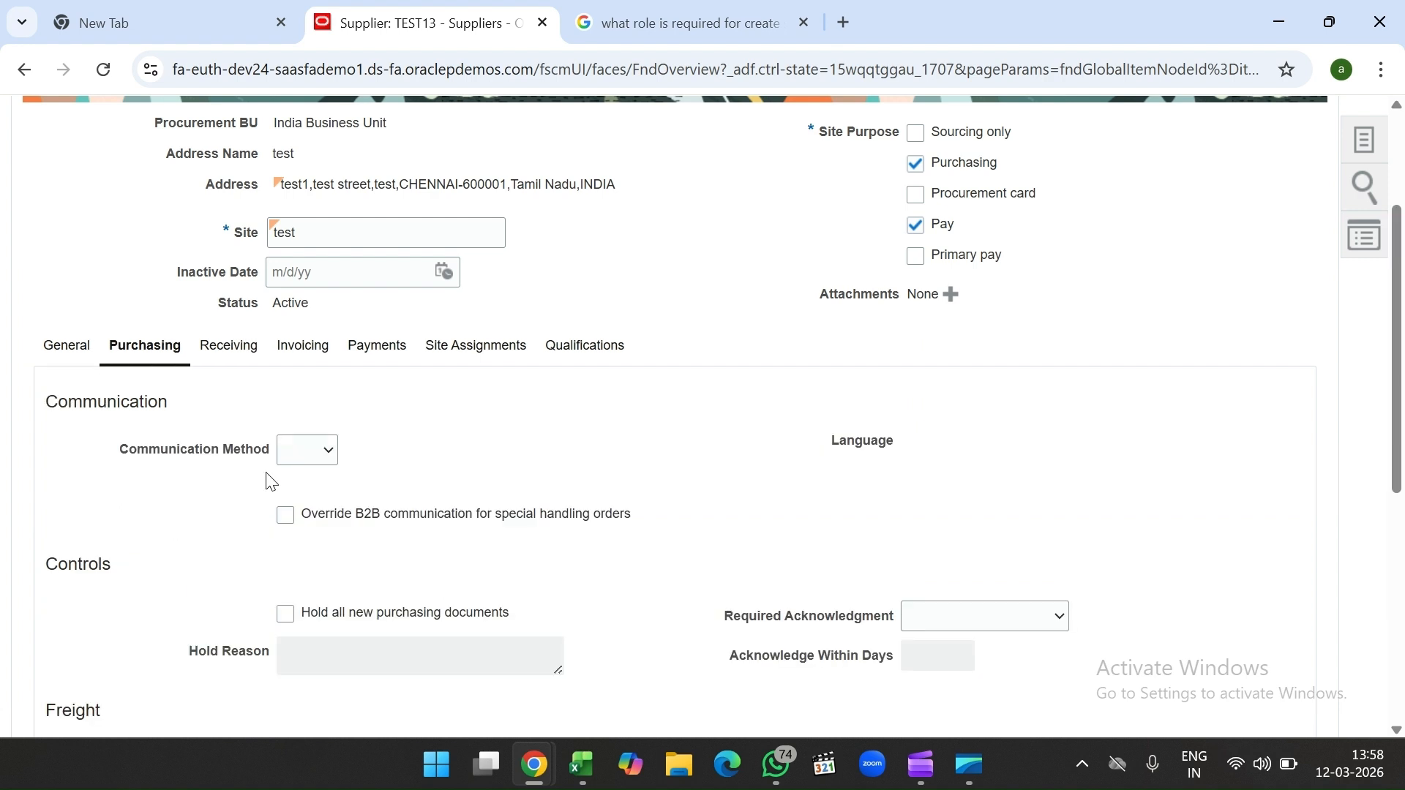
{"action": "left_click", "coordinate": [308, 458]}
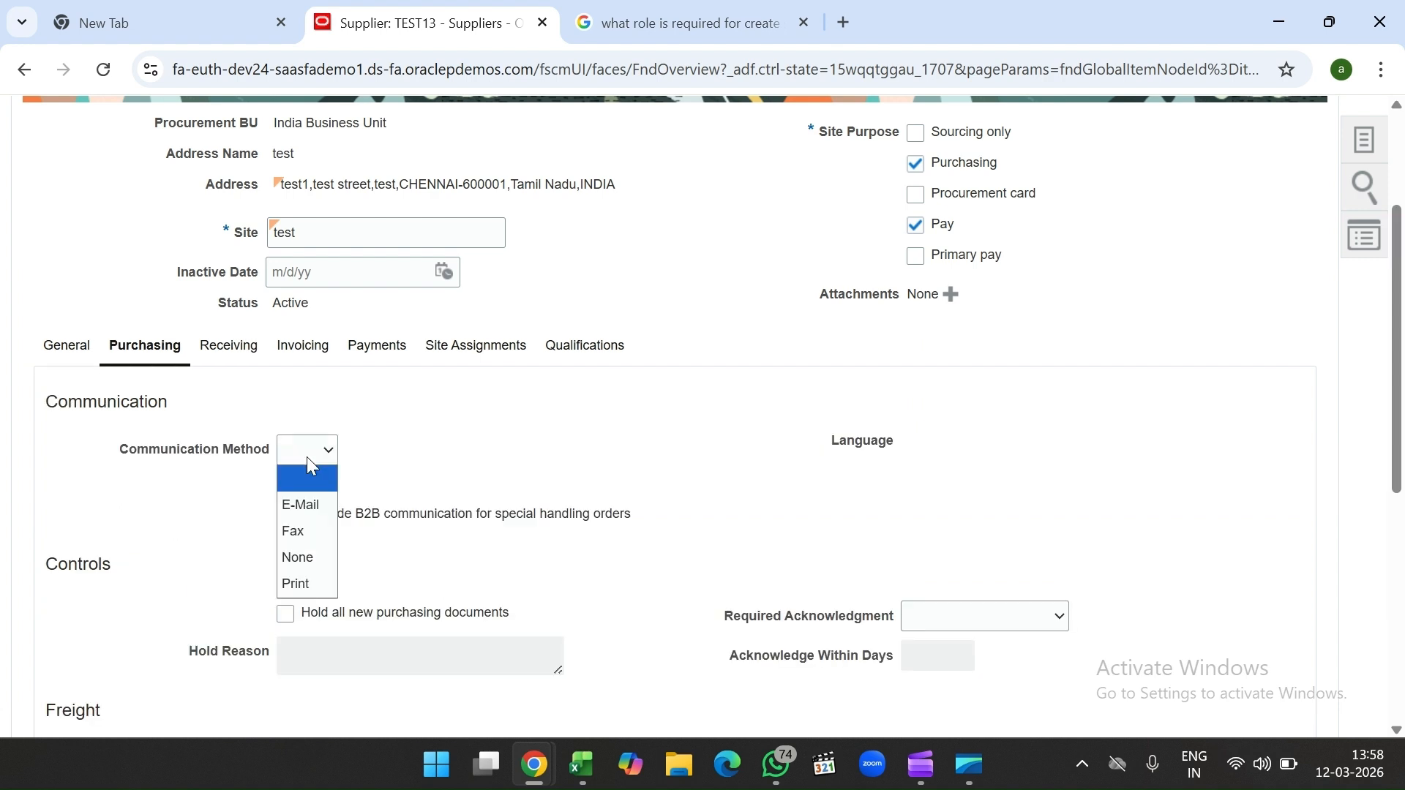
{"action": "left_click", "coordinate": [308, 460]}
{"action": "left_click", "coordinate": [307, 460]}
{"action": "left_click", "coordinate": [414, 468]}
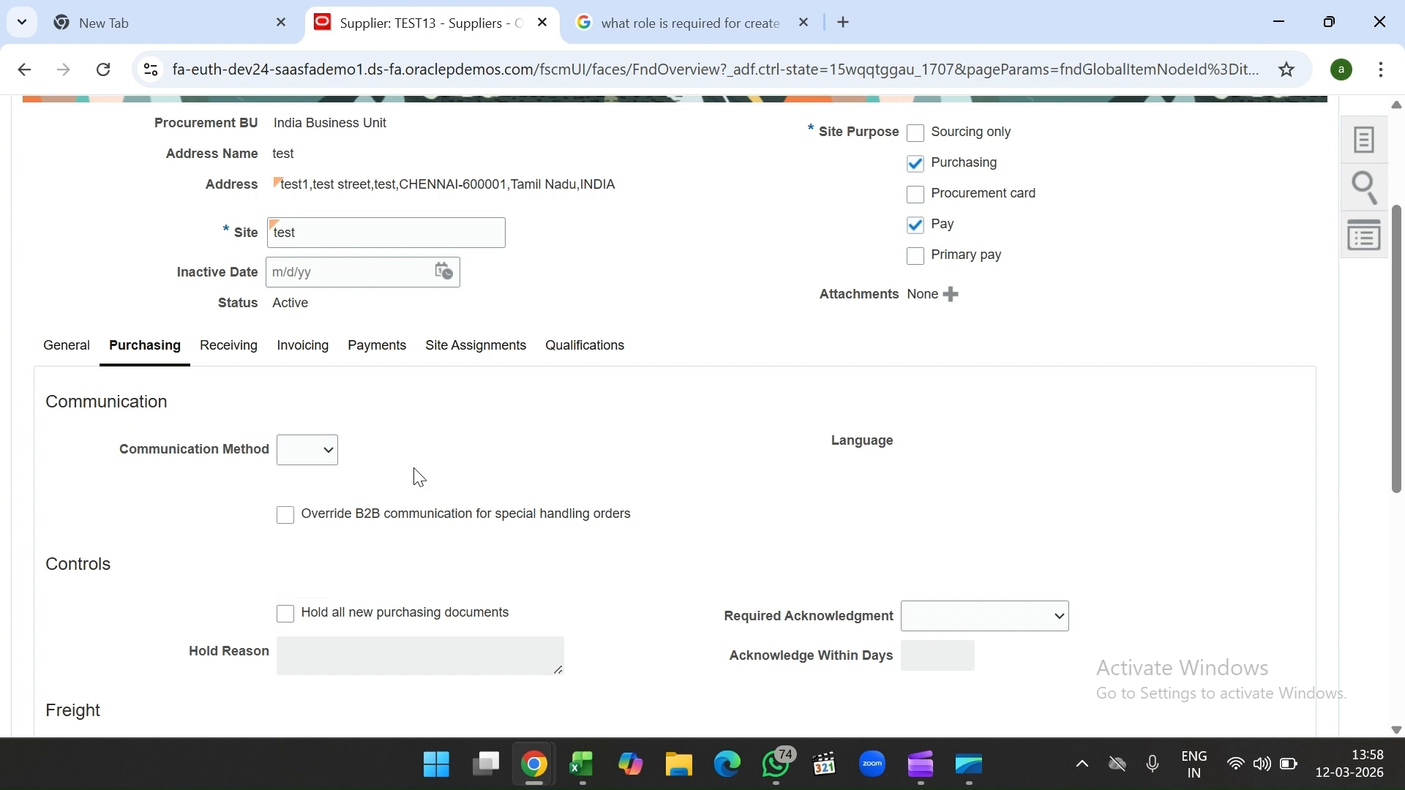
Step: Review the freight and consigned inventory options, leaving Shipping Method blank
{"action": "scroll", "coordinate": [419, 477], "scroll_direction": "down", "scroll_amount": 3}
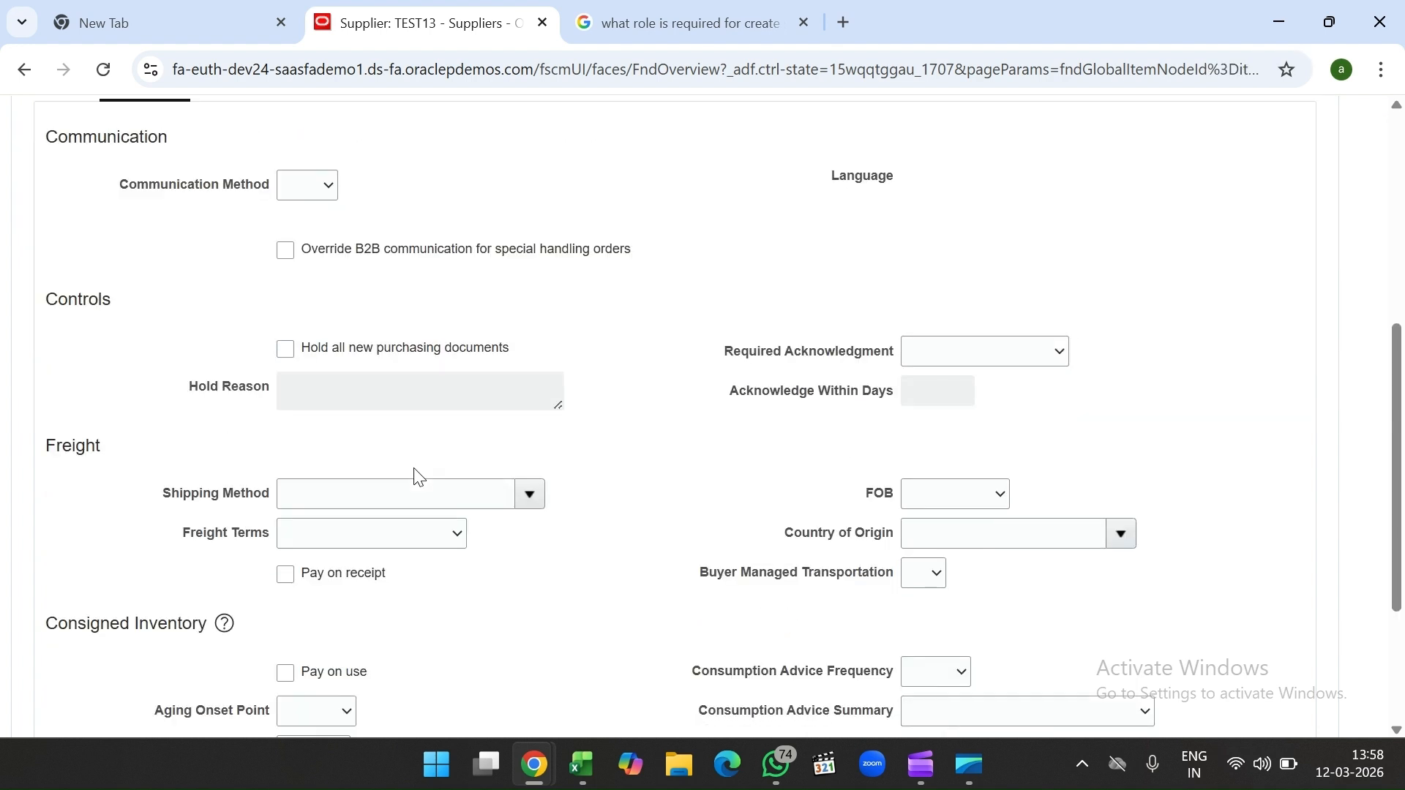
{"action": "scroll", "coordinate": [418, 477], "scroll_direction": "down", "scroll_amount": 1}
{"action": "scroll", "coordinate": [419, 477], "scroll_direction": "down", "scroll_amount": 1}
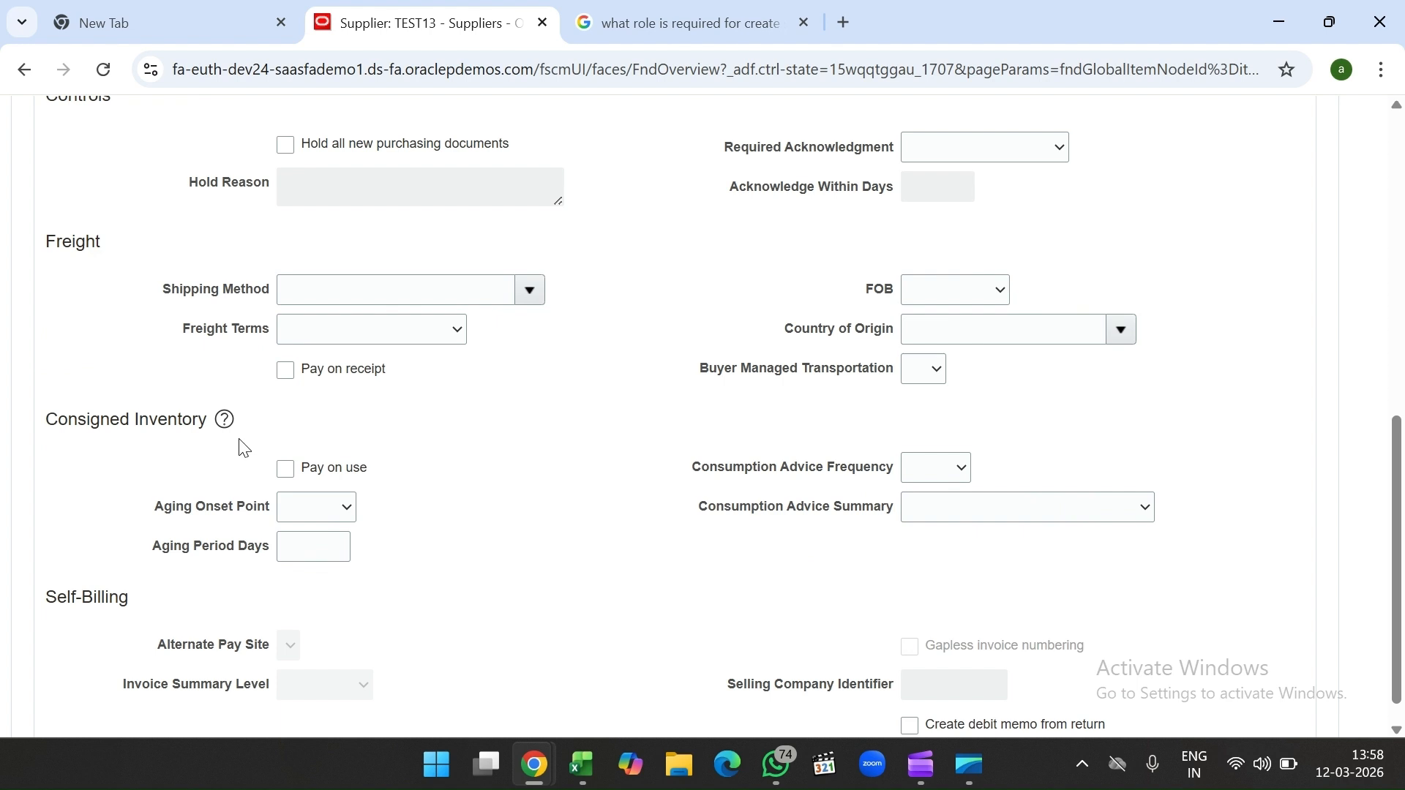
{"action": "left_click", "coordinate": [372, 299]}
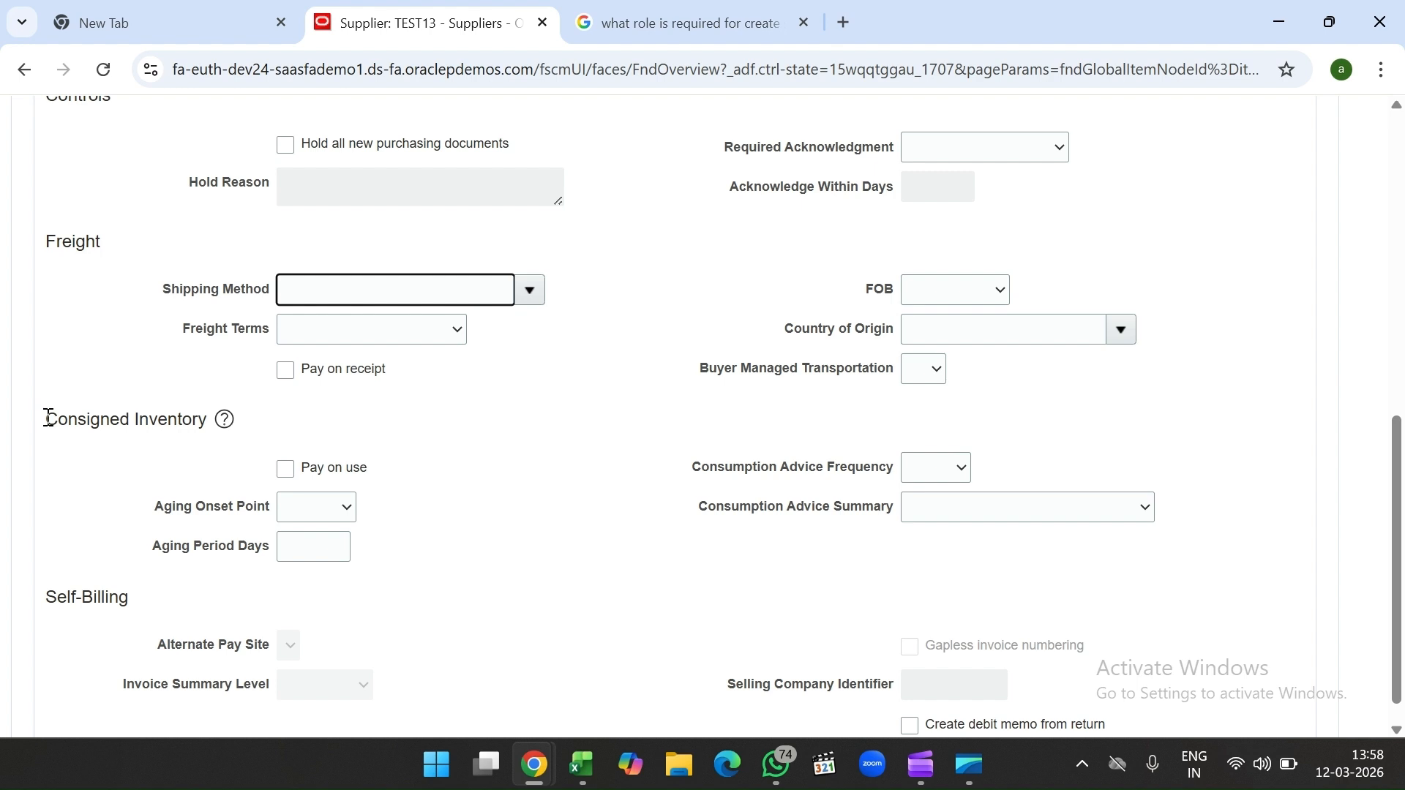
{"action": "left_click_drag", "start_coordinate": [48, 418], "coordinate": [216, 417]}
{"action": "left_click", "coordinate": [496, 500]}
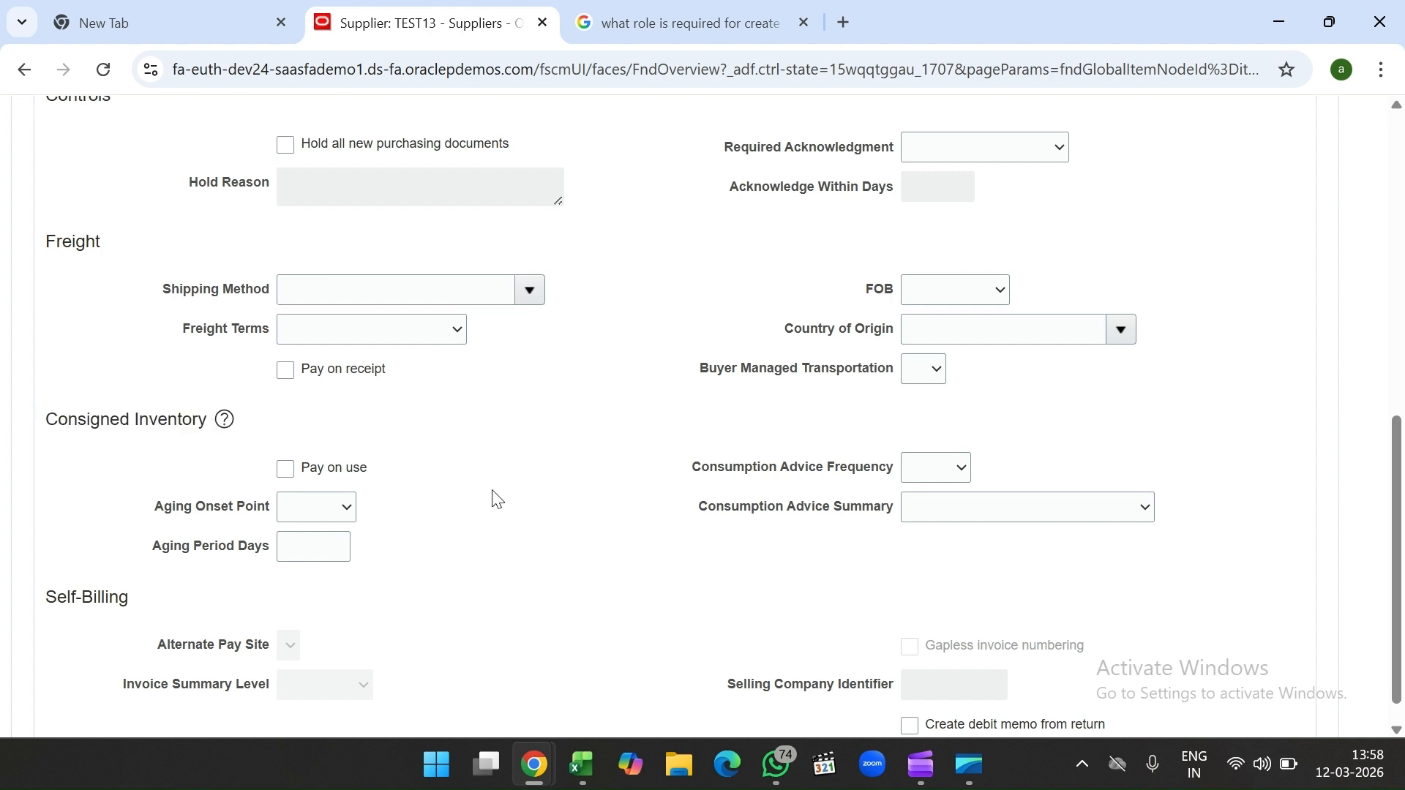